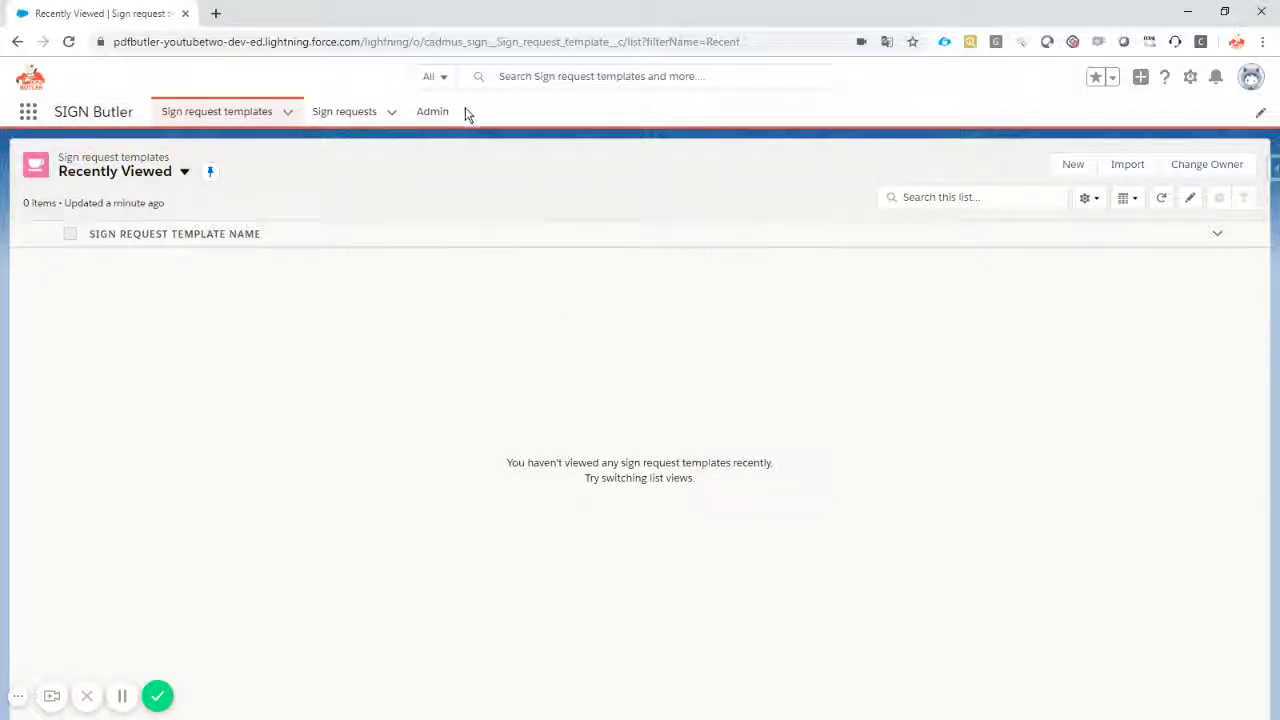
Open the gear Setup menu from the empty SIGN Butler Sign request templates list.
click(1191, 80)
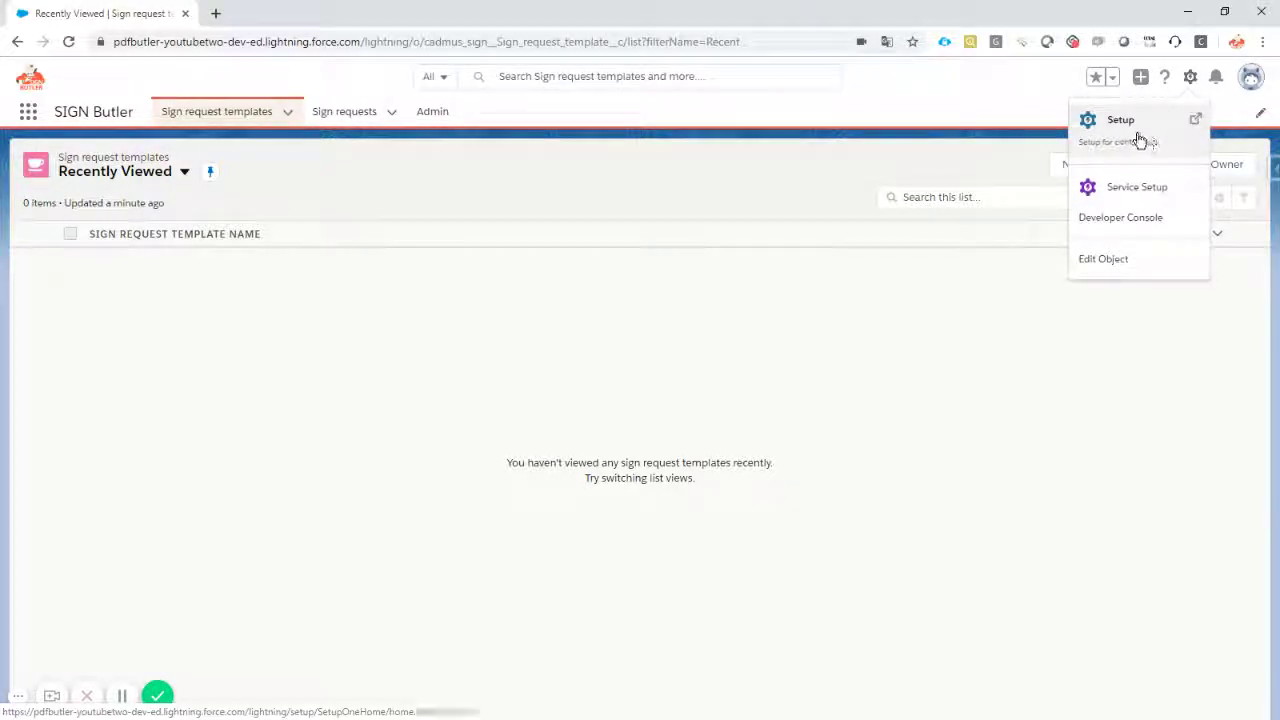
In Setup, open the SIGN Butler Admin Local permission set under Users > Permission Sets.
click(1140, 137)
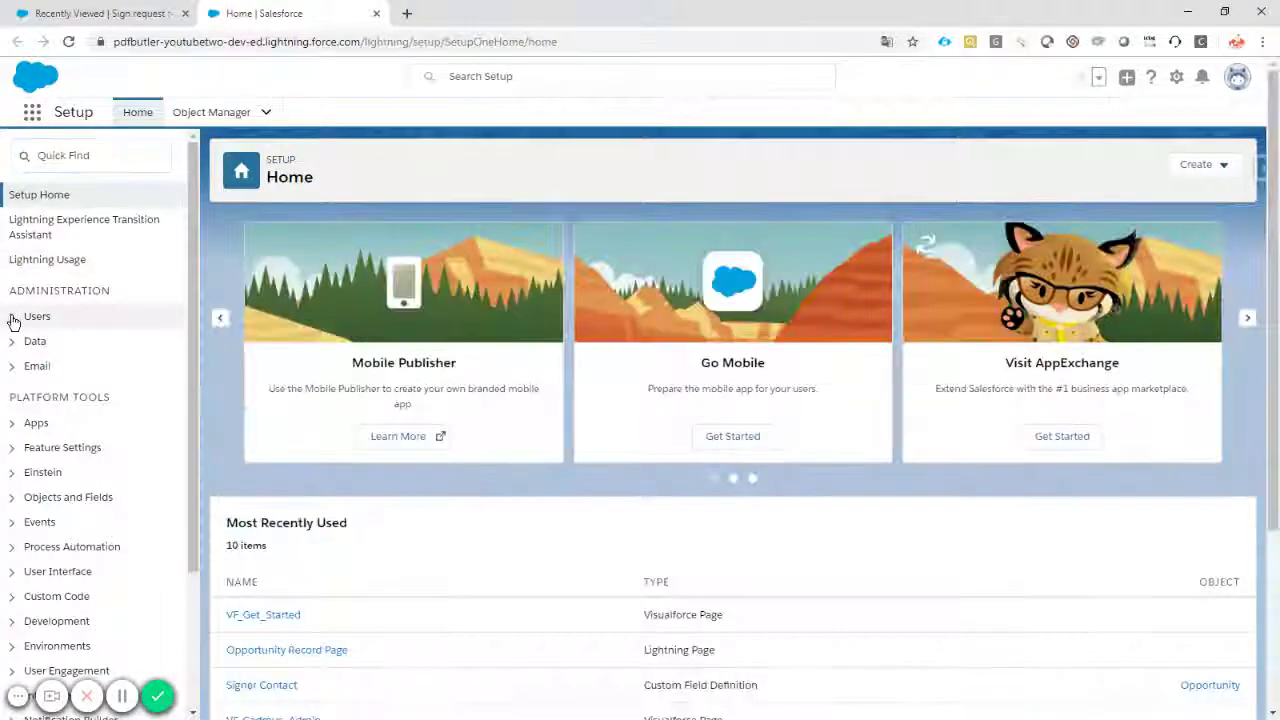
click(13, 319)
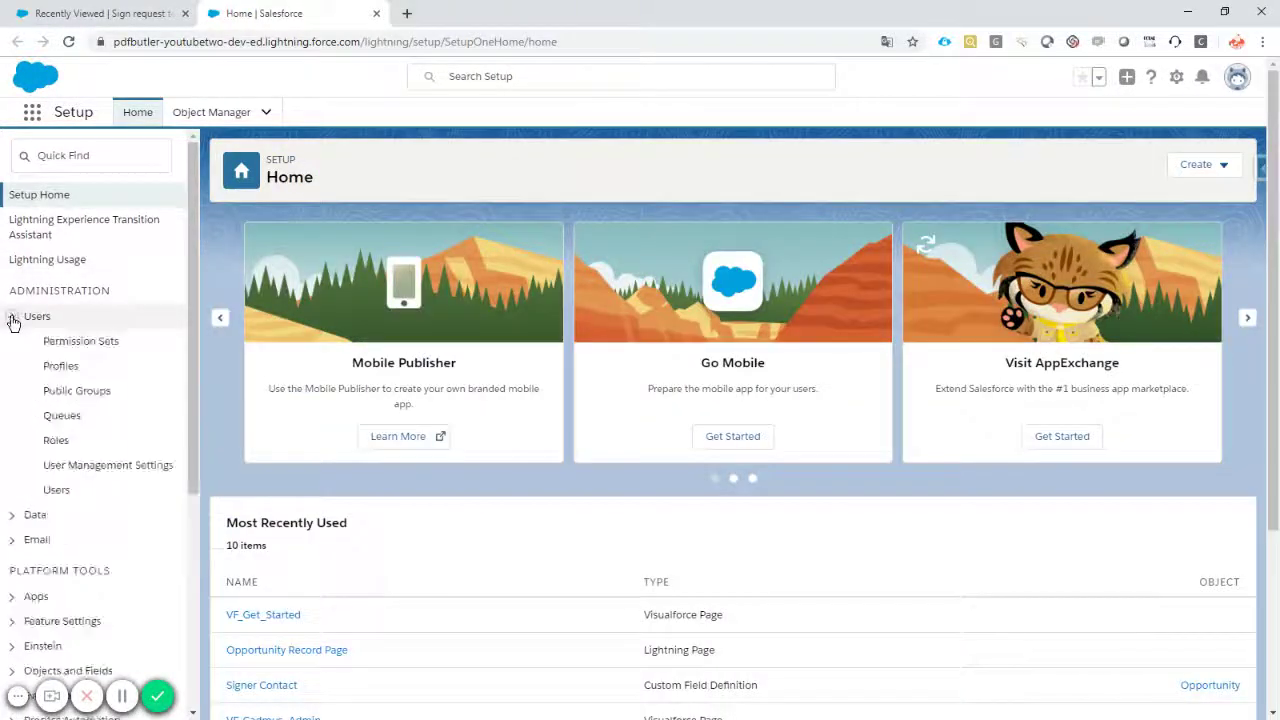
click(104, 345)
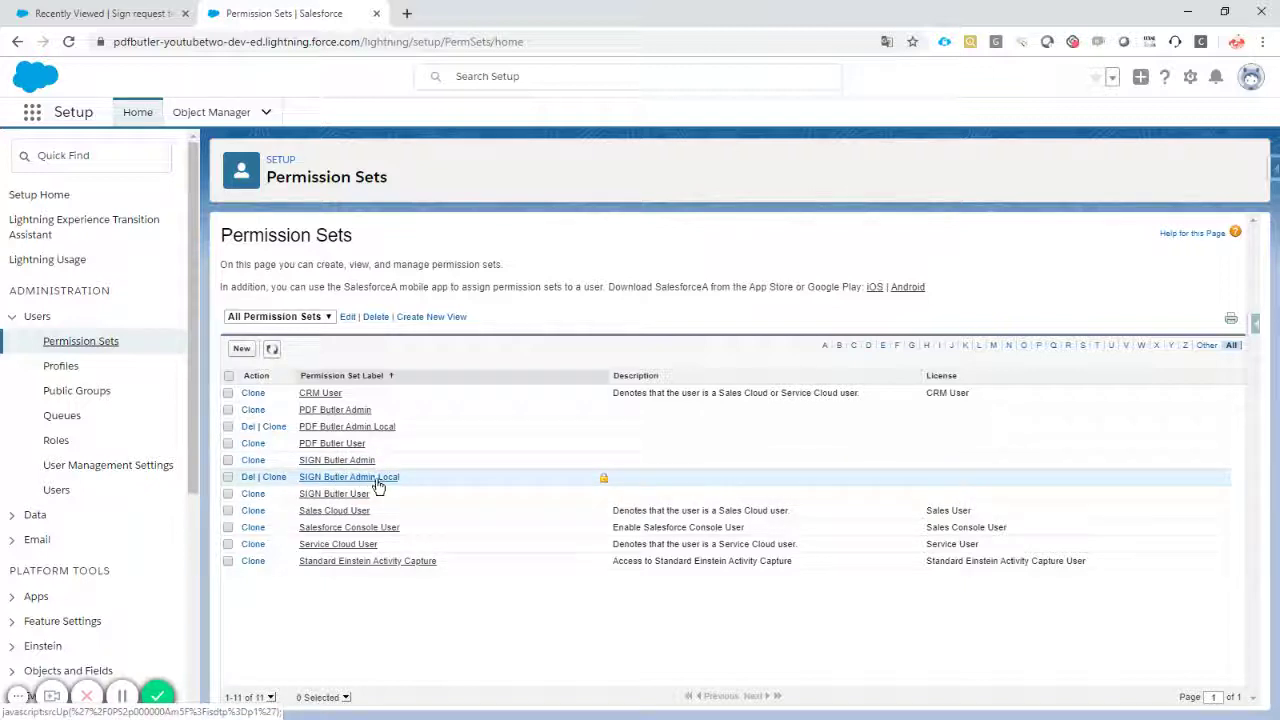
click(376, 481)
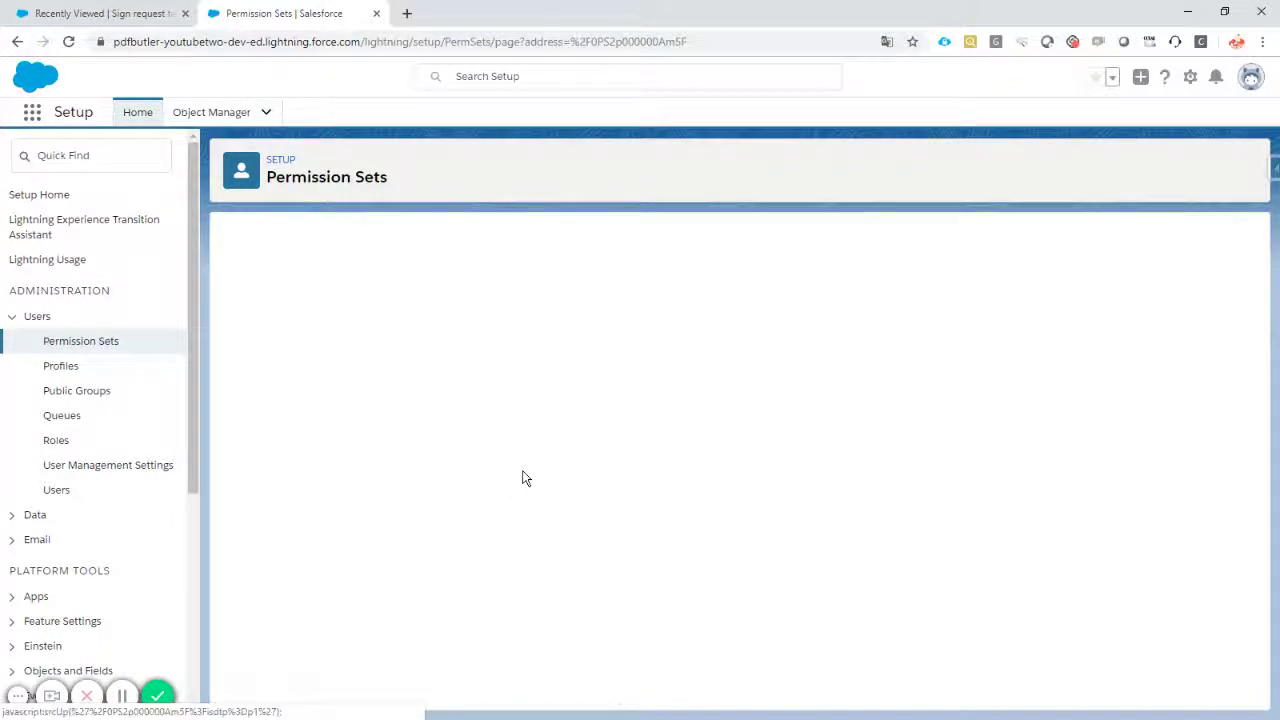
Check its Actionables object settings and list the users assigned to the permission set.
scroll(335, 445, down, 1)
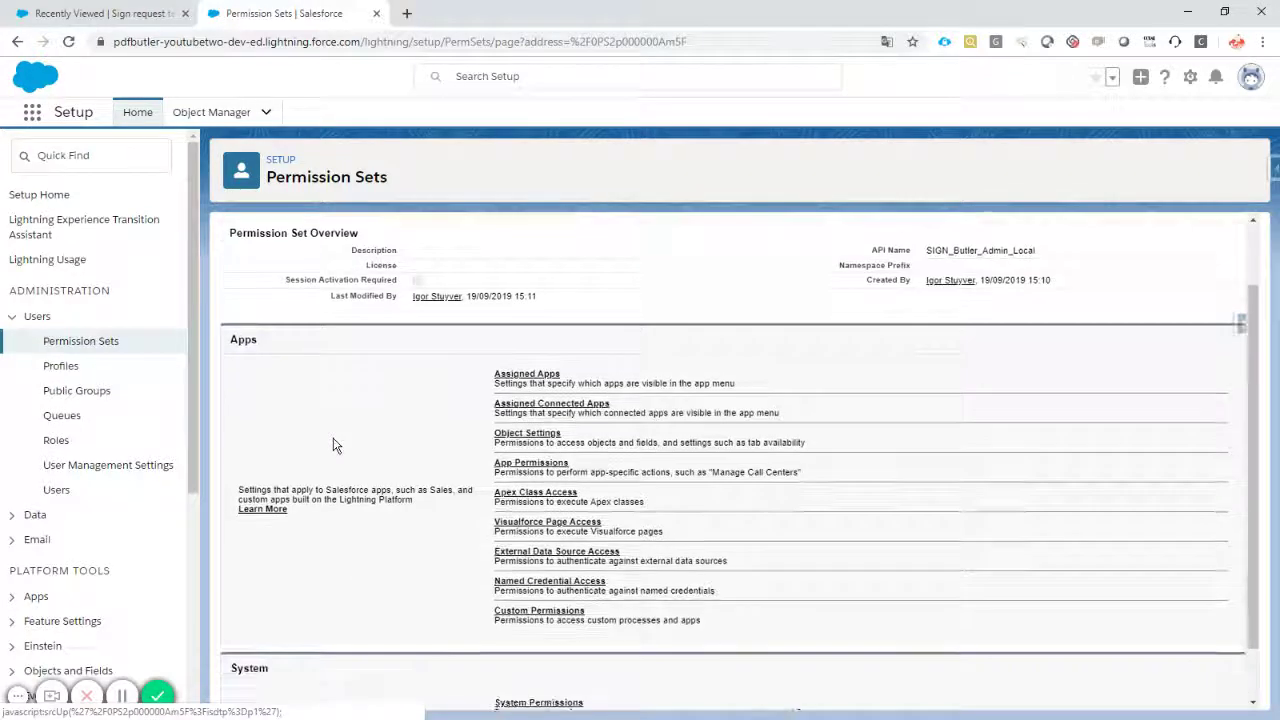
click(537, 441)
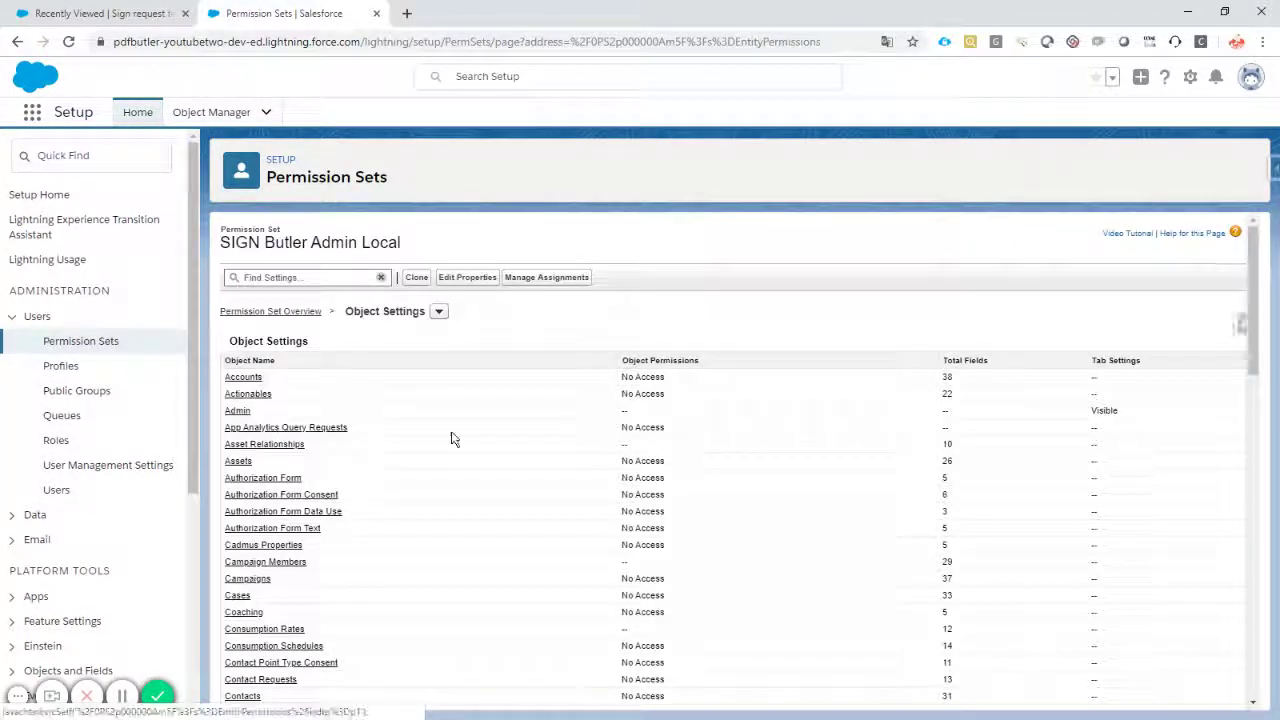
click(250, 400)
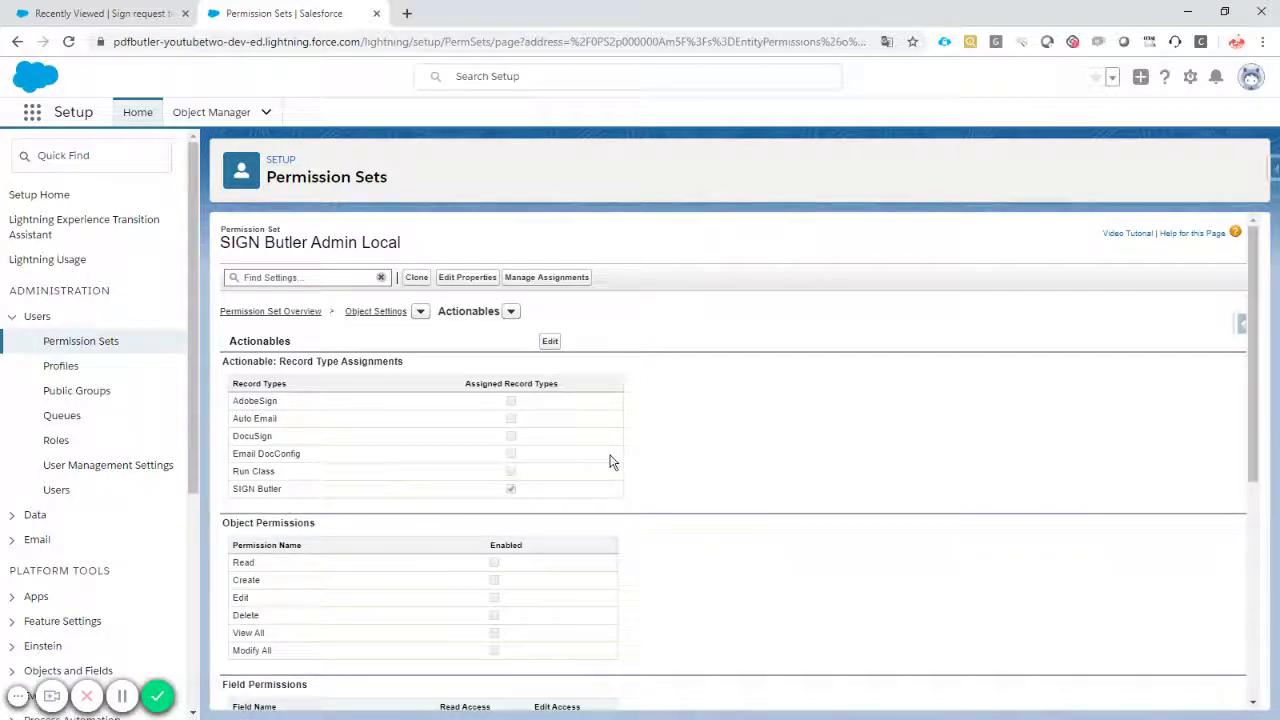
click(557, 280)
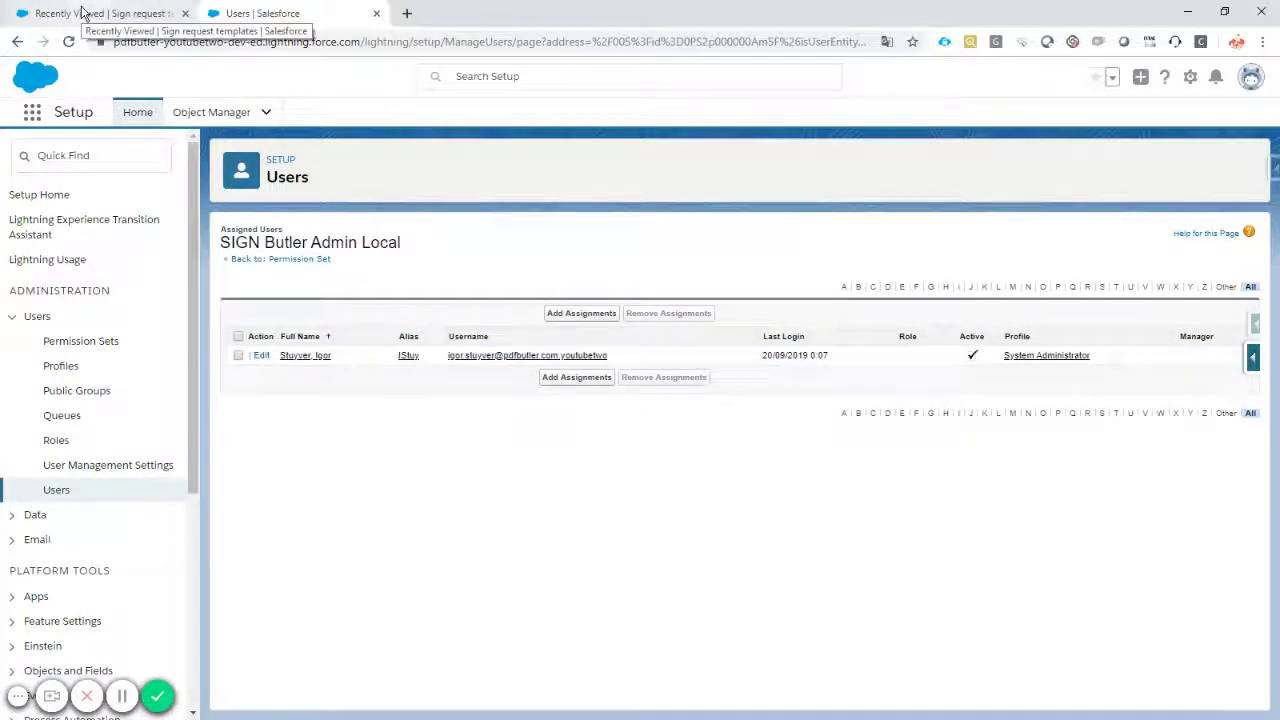
Go to the SIGN Butler Admin page and start updating the stored credentials.
click(117, 17)
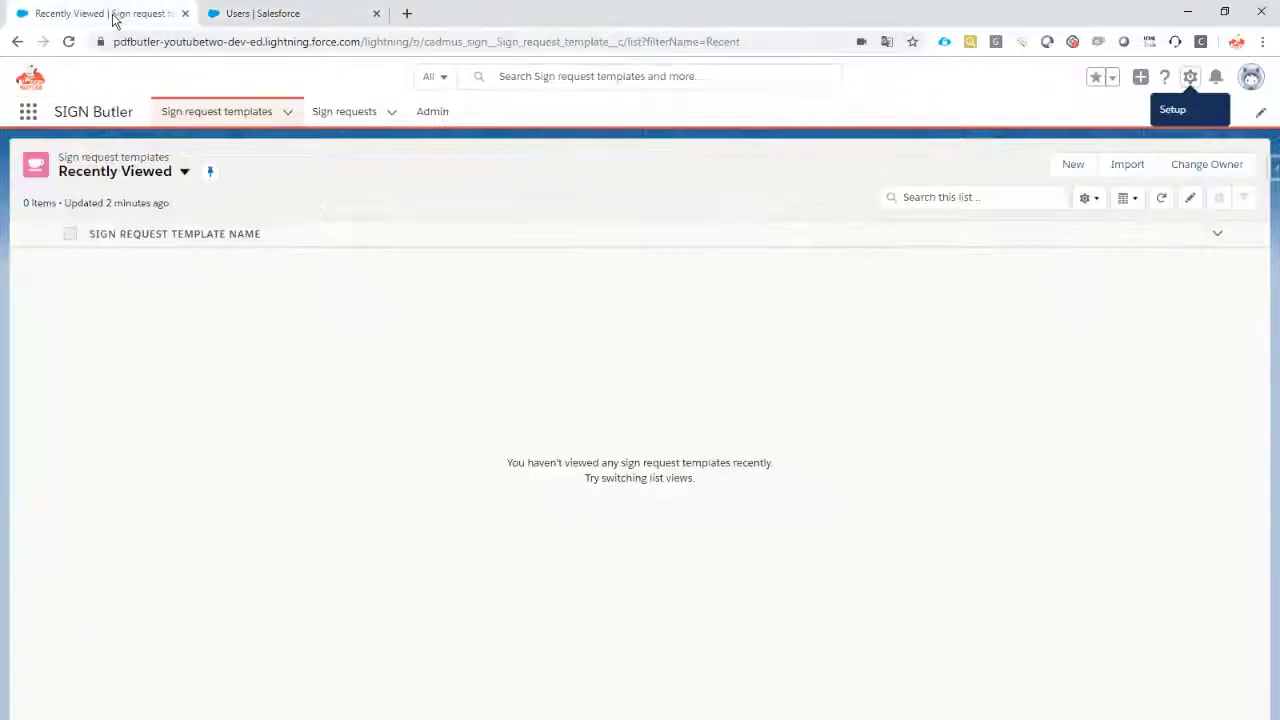
click(28, 112)
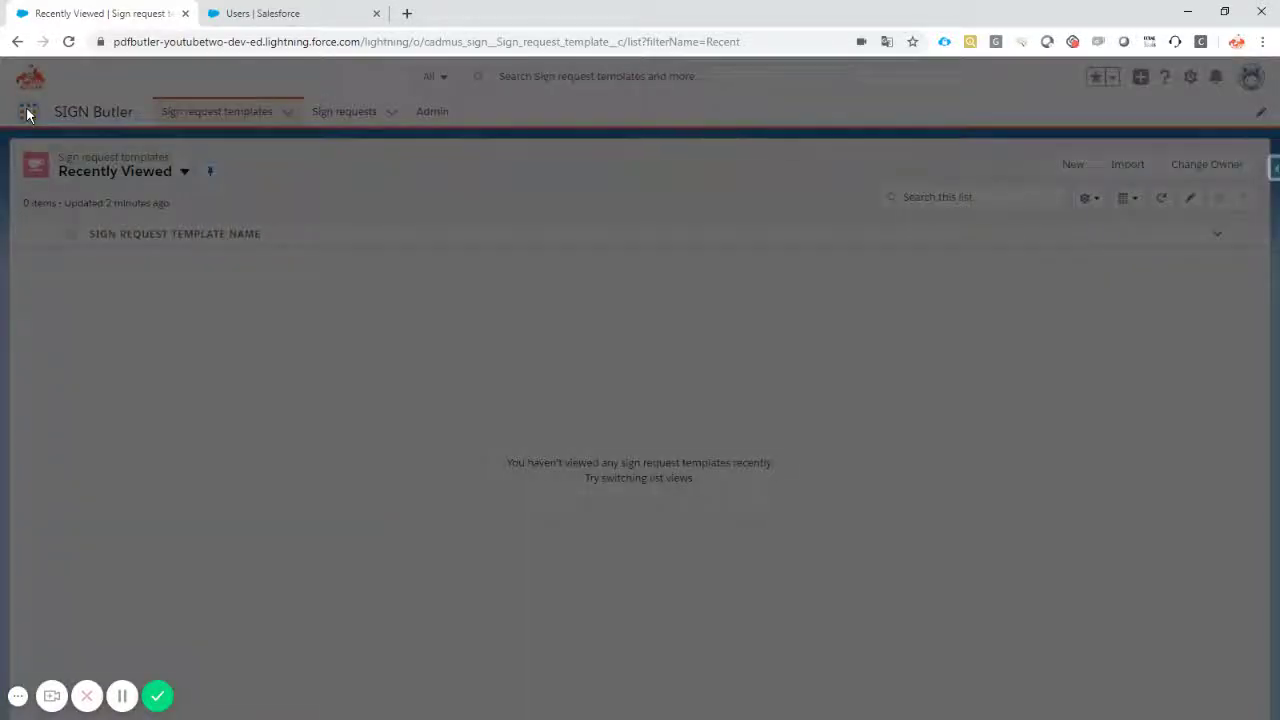
click(1209, 79)
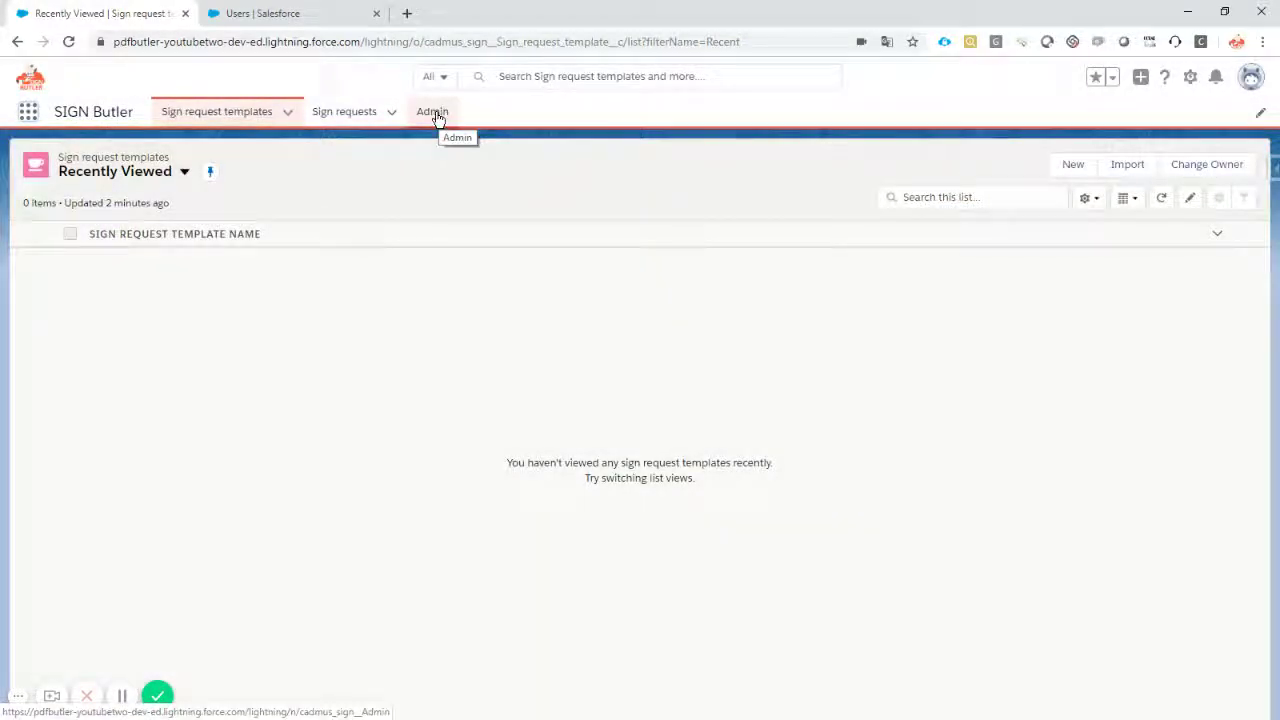
click(438, 114)
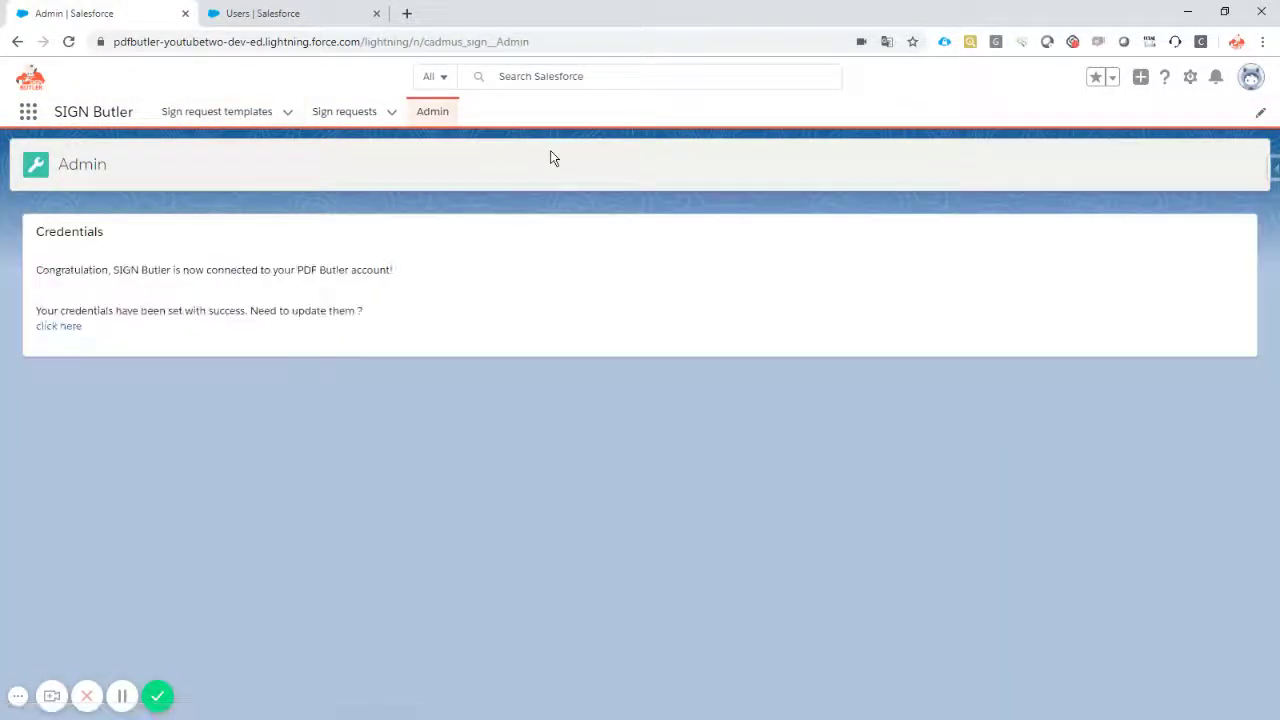
click(68, 327)
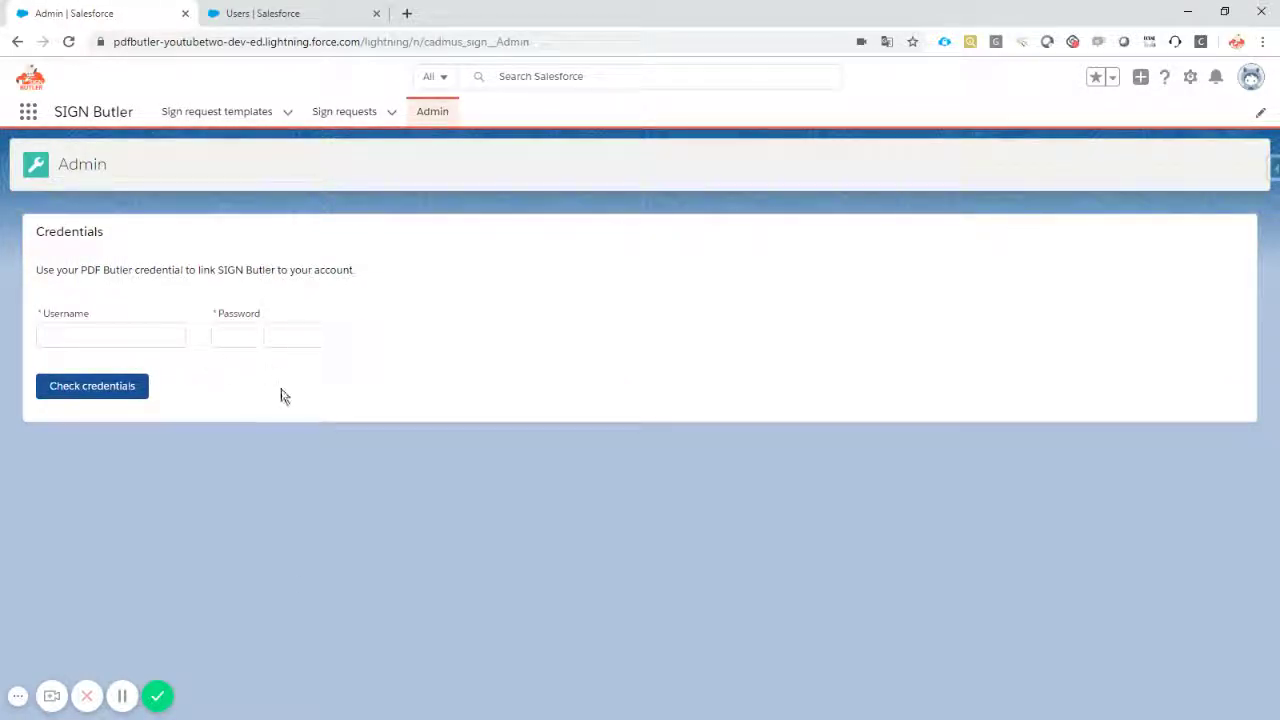
Paste the PDF Butler account username and password, then check the credentials.
click(111, 332)
text(youtubetwo2)
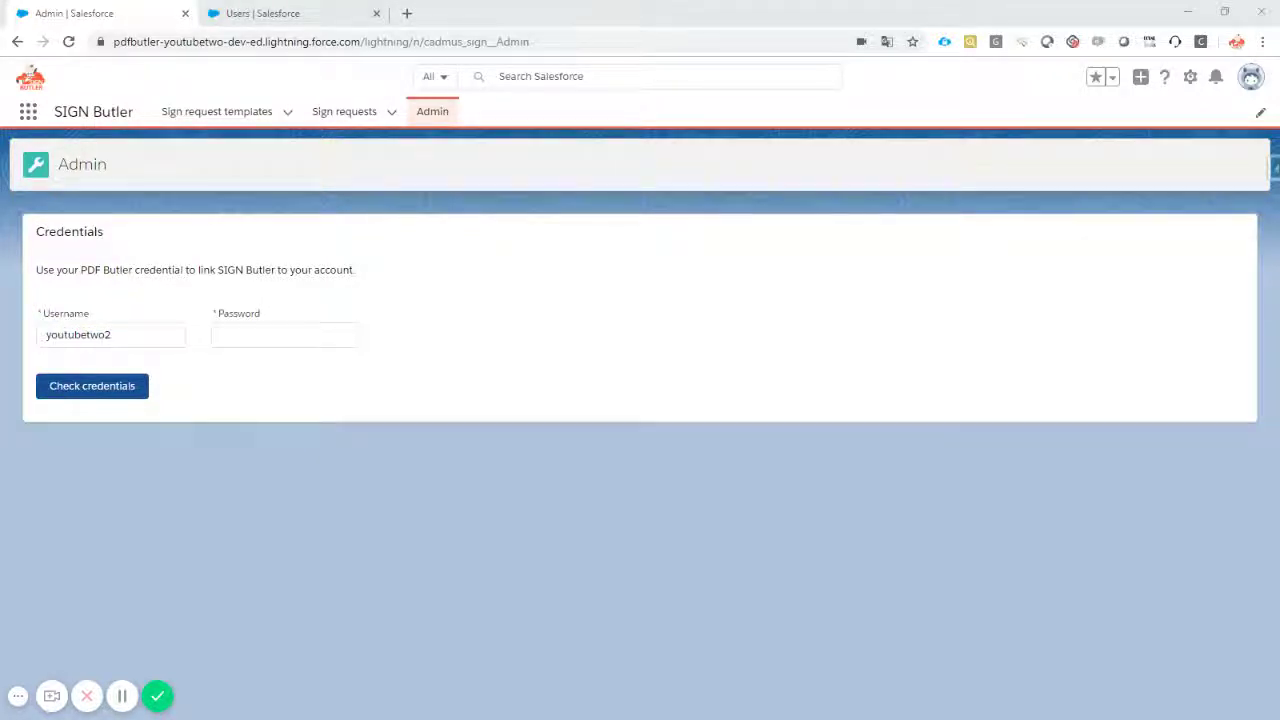
click(245, 328)
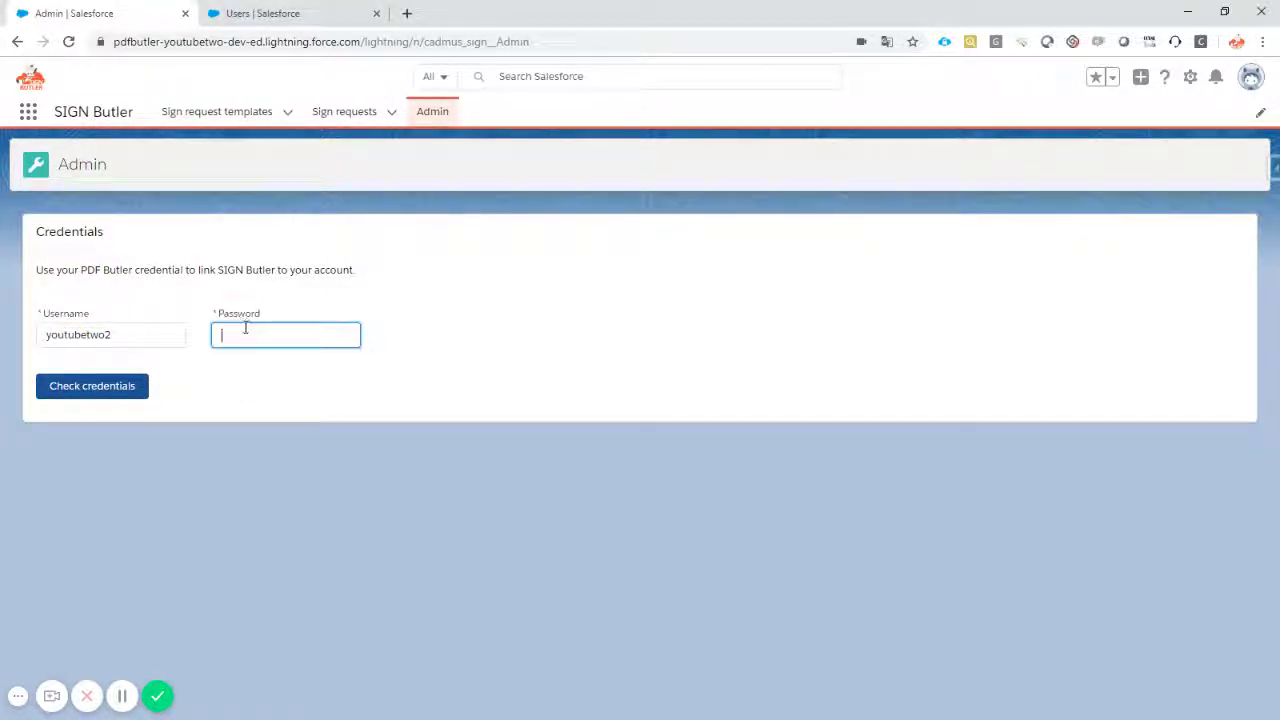
key(ctrl+v)
click(105, 390)
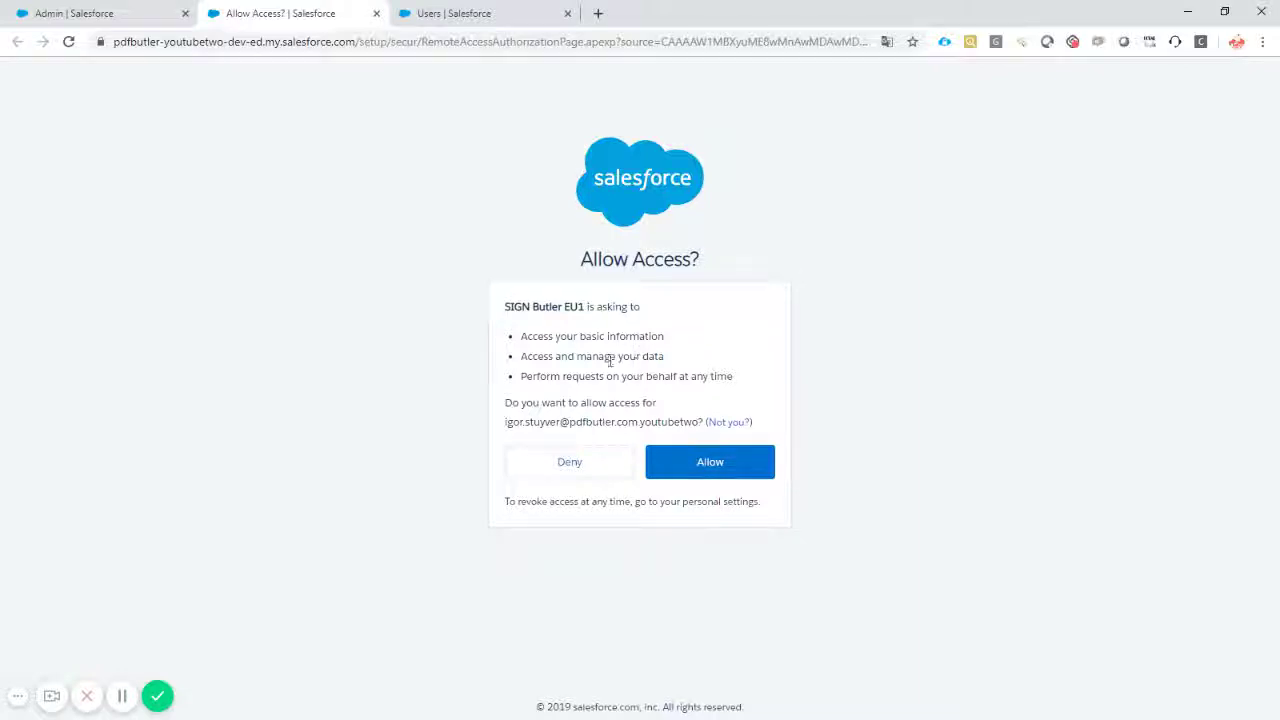
Allow SIGN Butler EU1 access, close the confirmation page, and dismiss the save-password prompt.
click(716, 463)
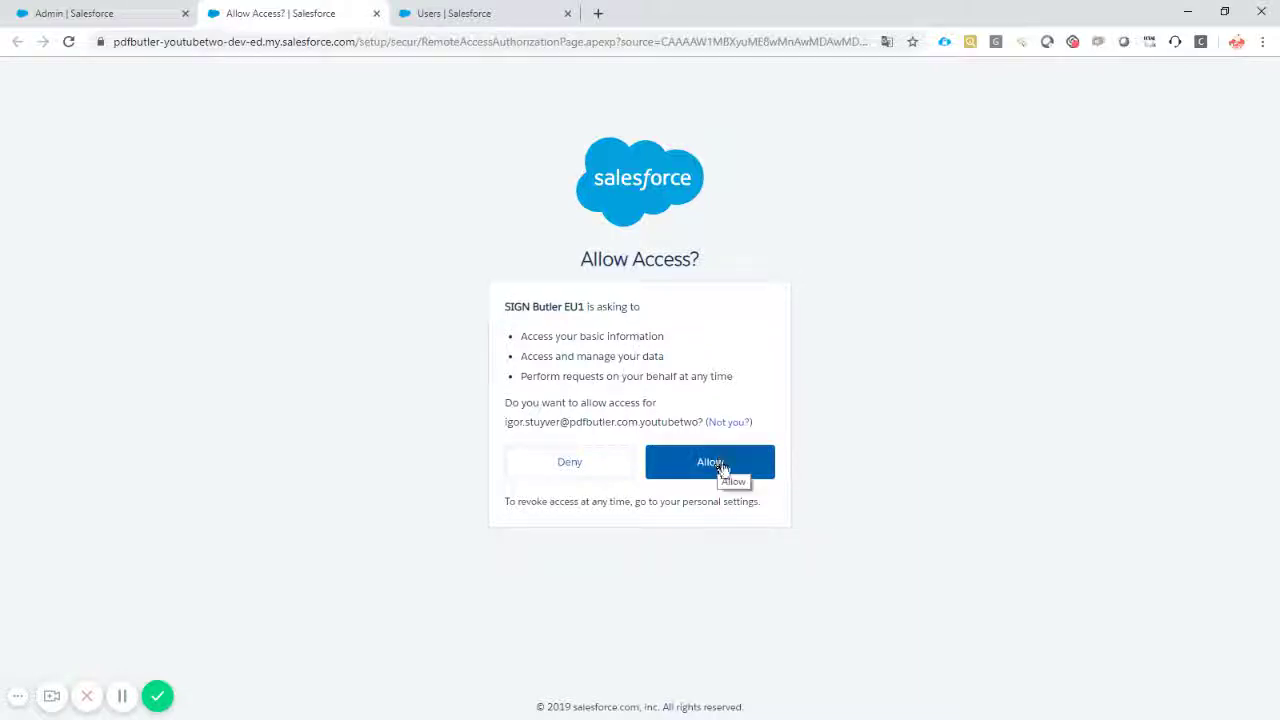
click(716, 463)
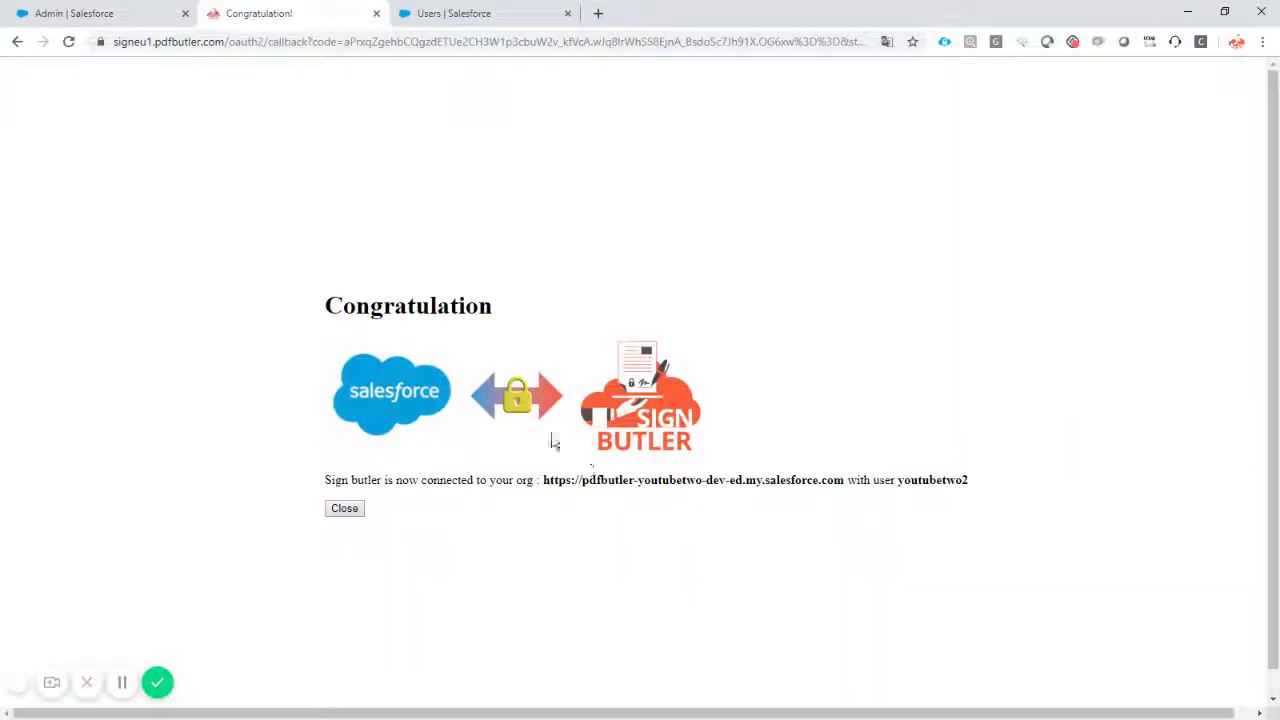
click(344, 509)
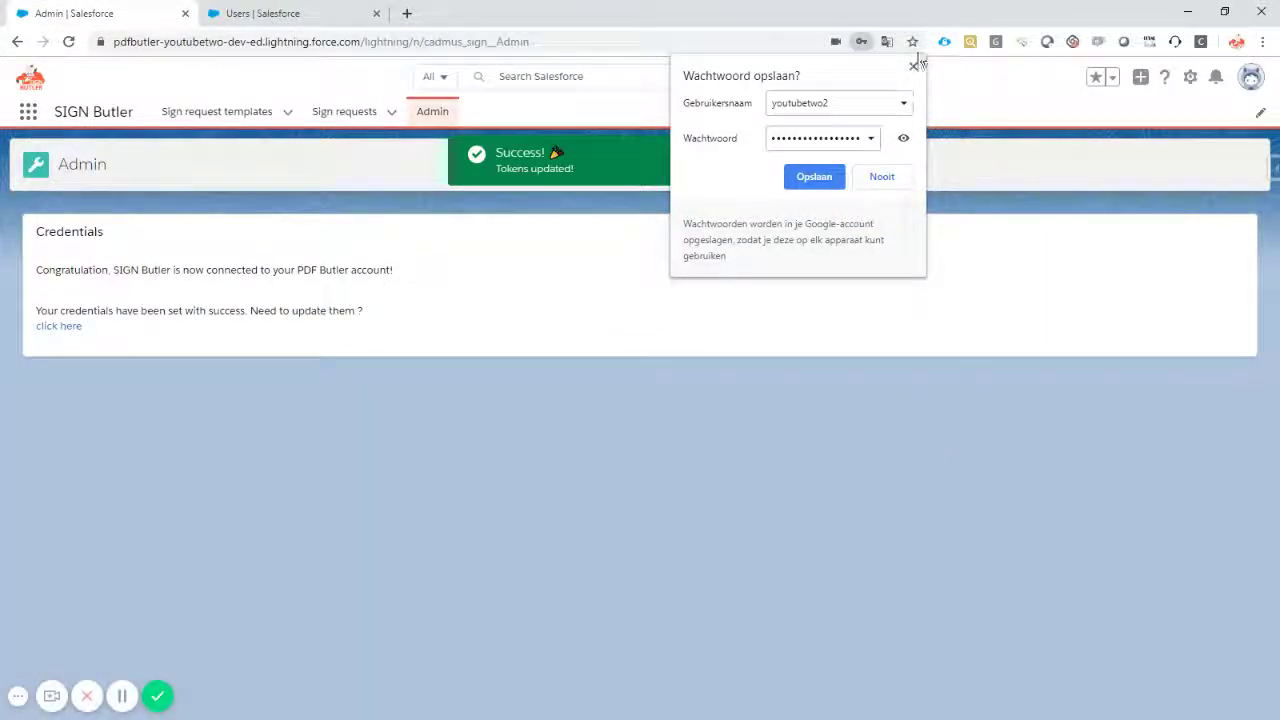
click(914, 65)
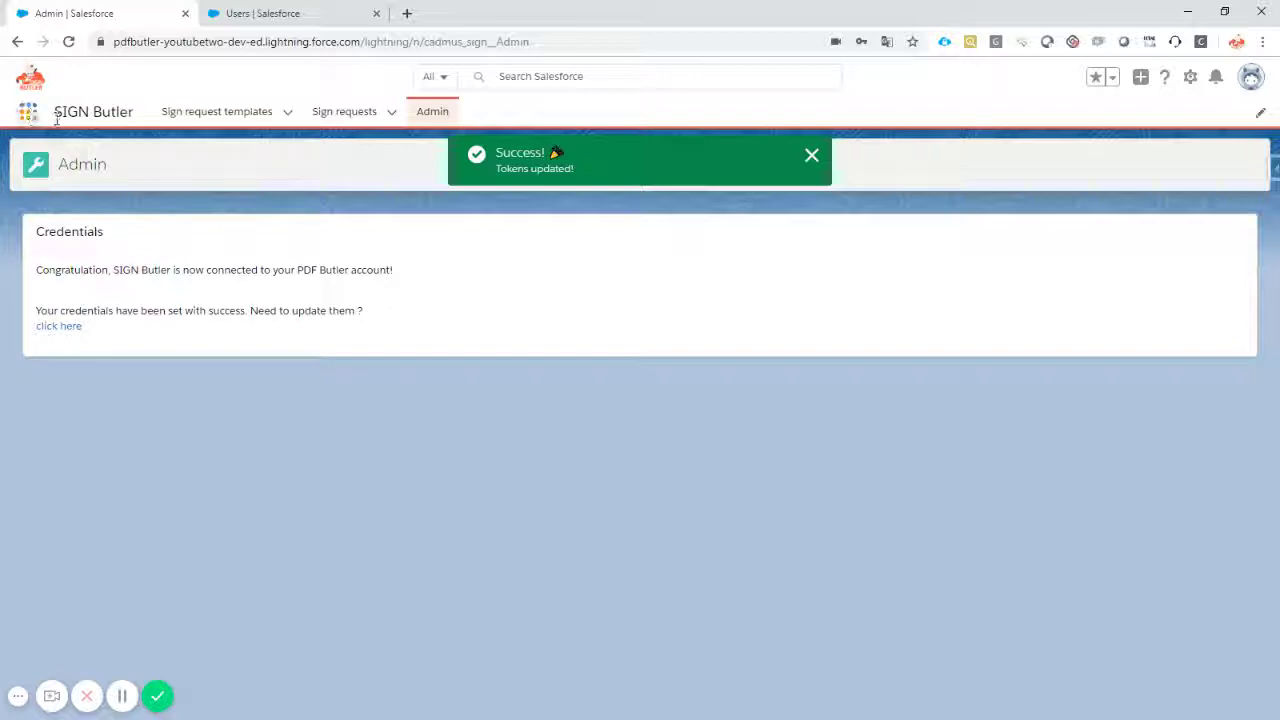
In PDF Butler, open Doc Configs > Quote and bring up its Word template pdfbutler_v1 (6).docx.
click(28, 111)
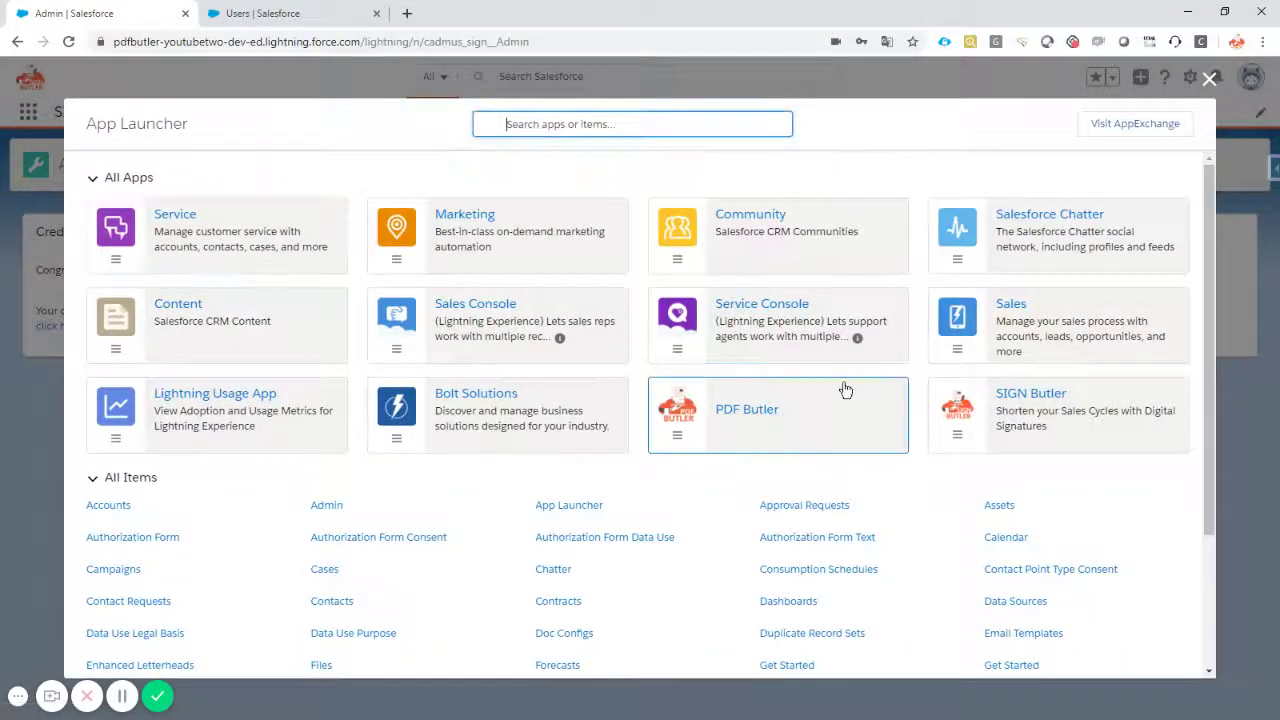
click(768, 409)
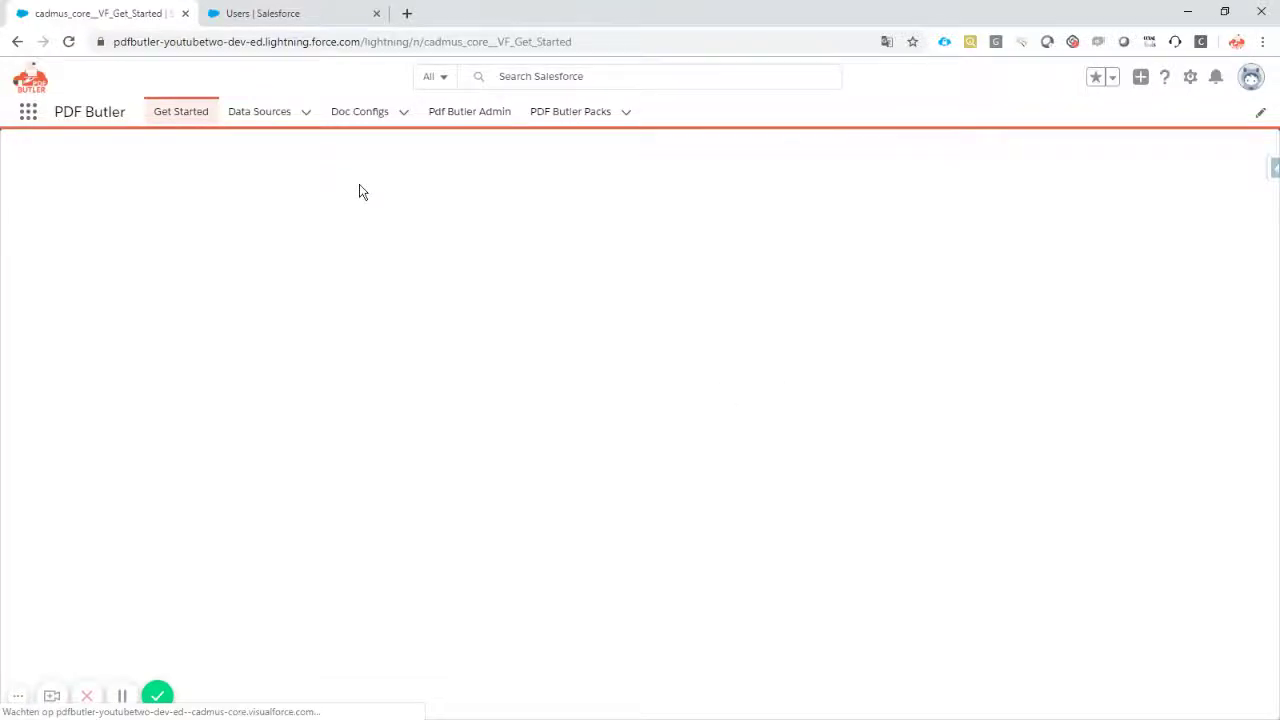
click(364, 113)
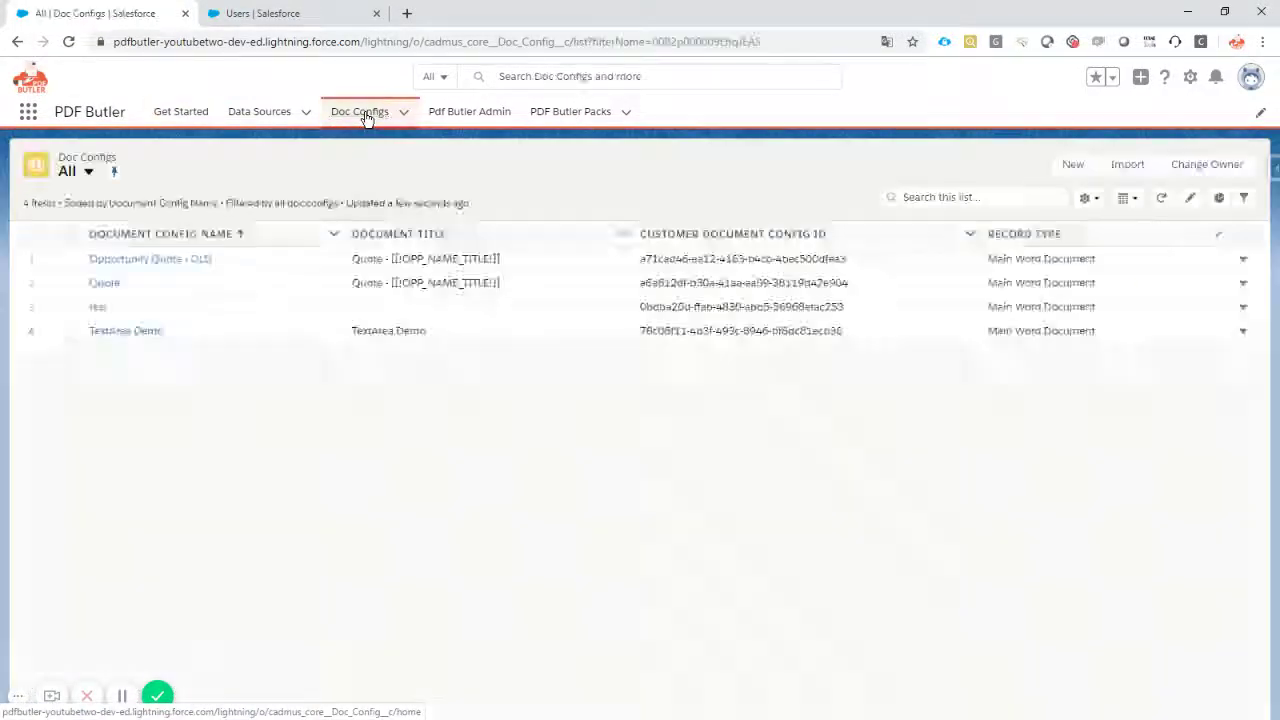
click(104, 285)
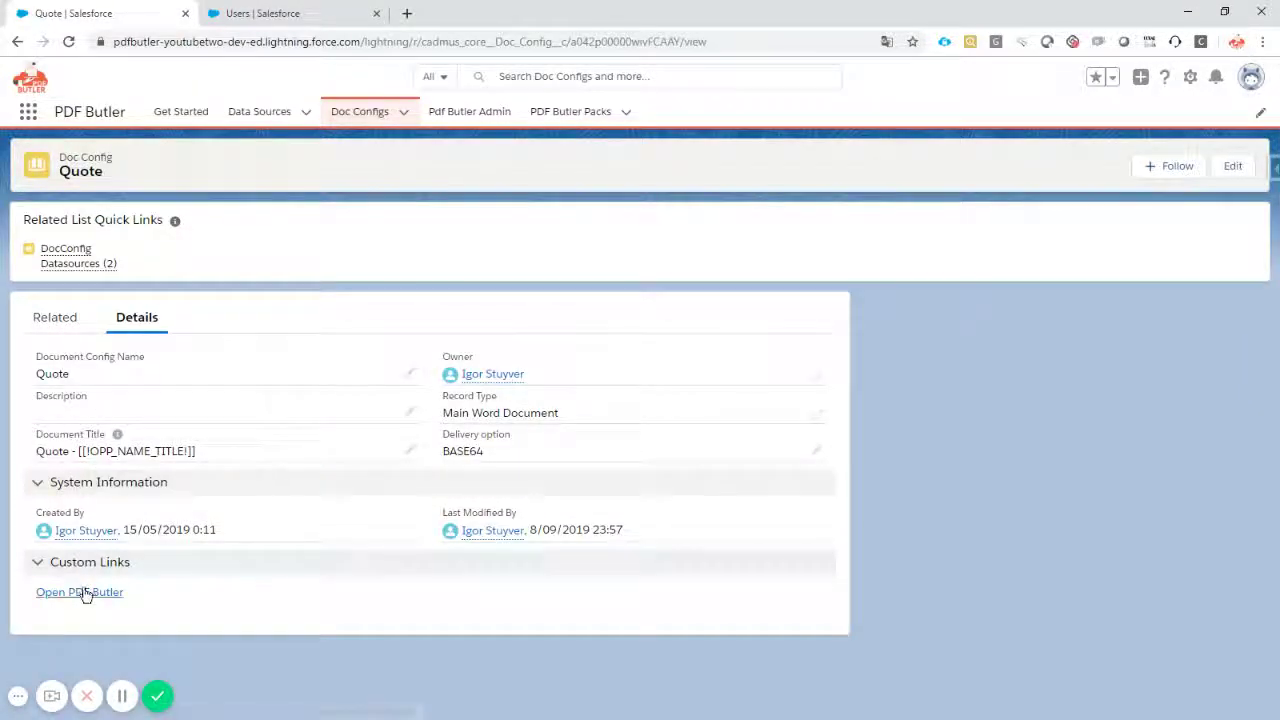
click(82, 592)
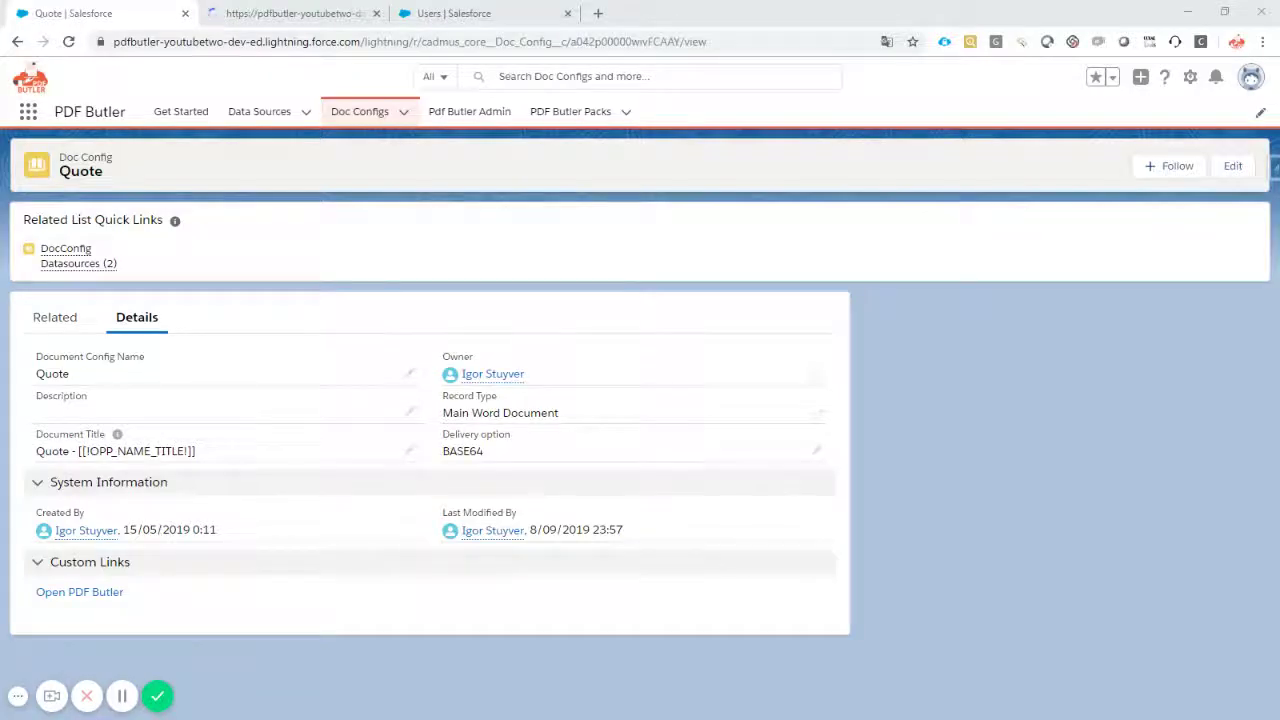
click(966, 693)
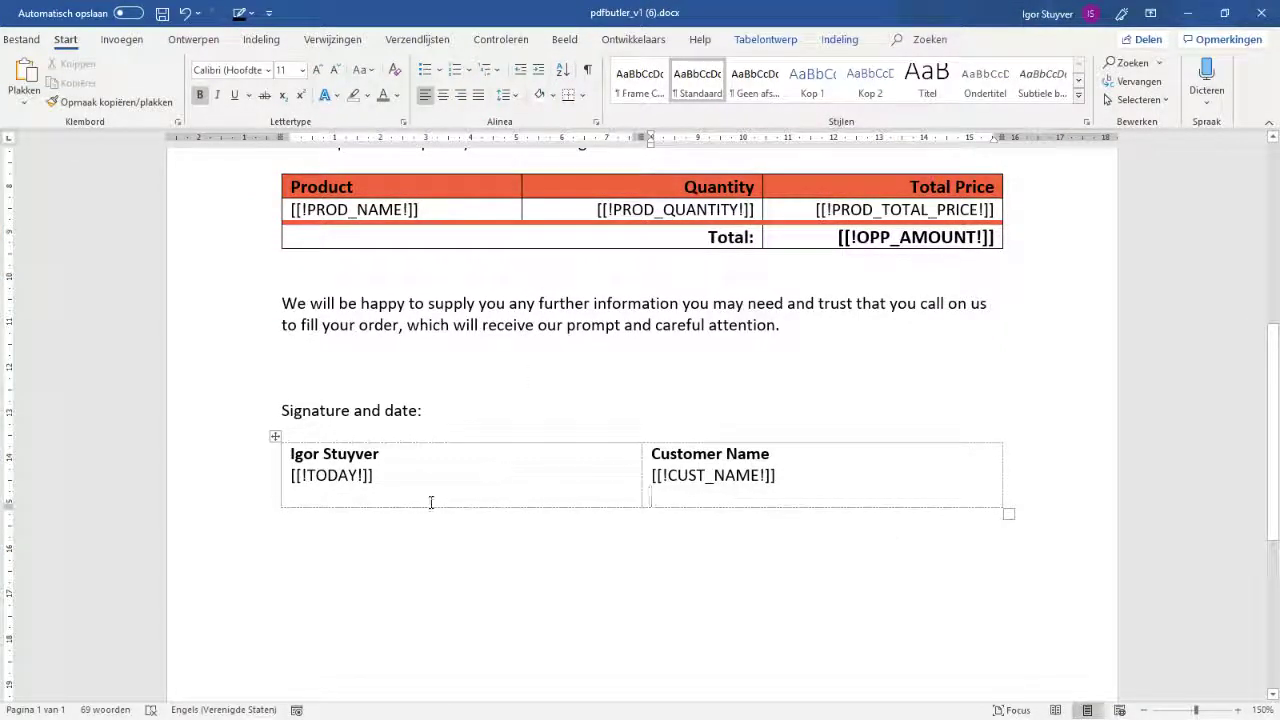
Paste the #SIG01_100_200# tag into the left signature cell and review its parts.
click(358, 497)
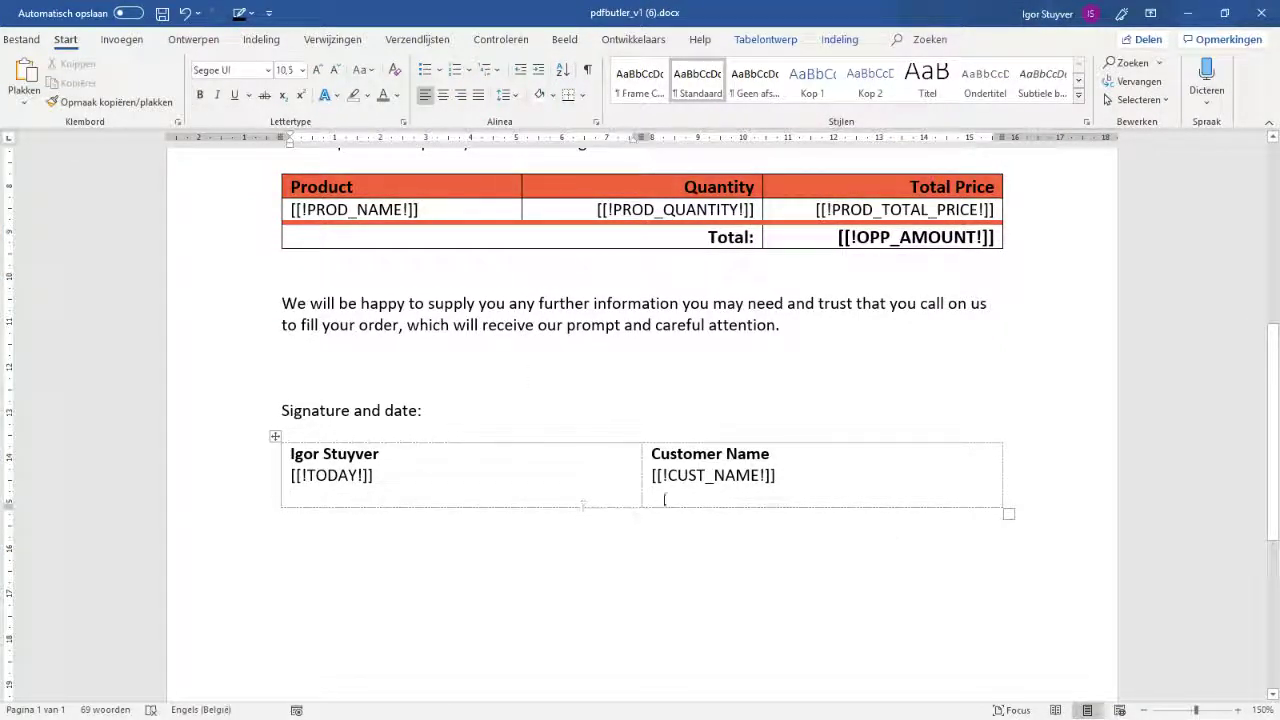
click(684, 495)
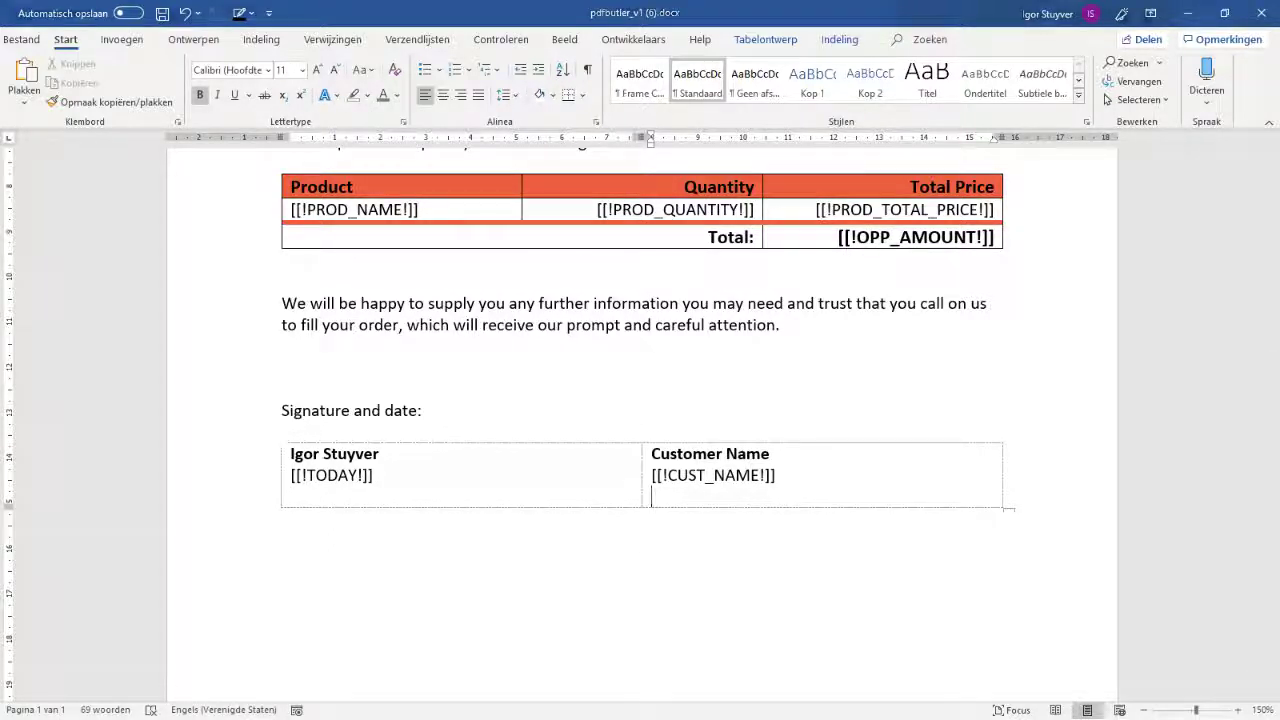
click(304, 495)
text(#SIG01_100_200#)
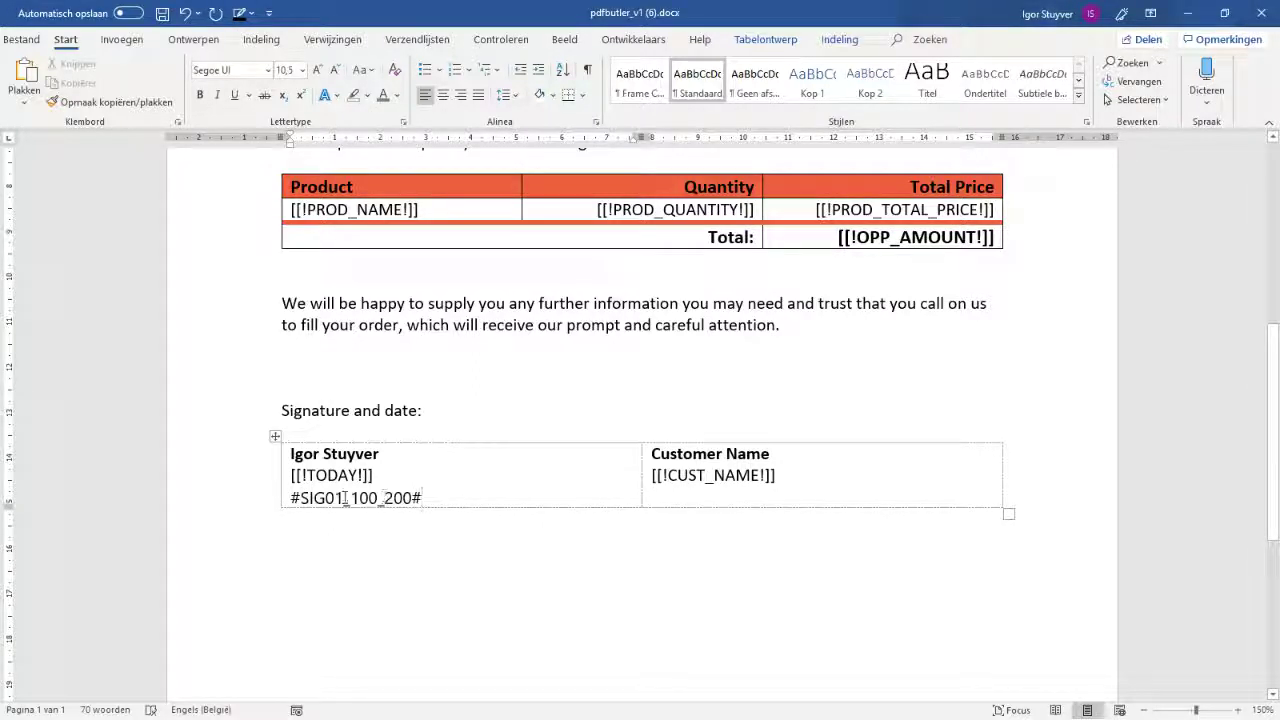
double_click(303, 498)
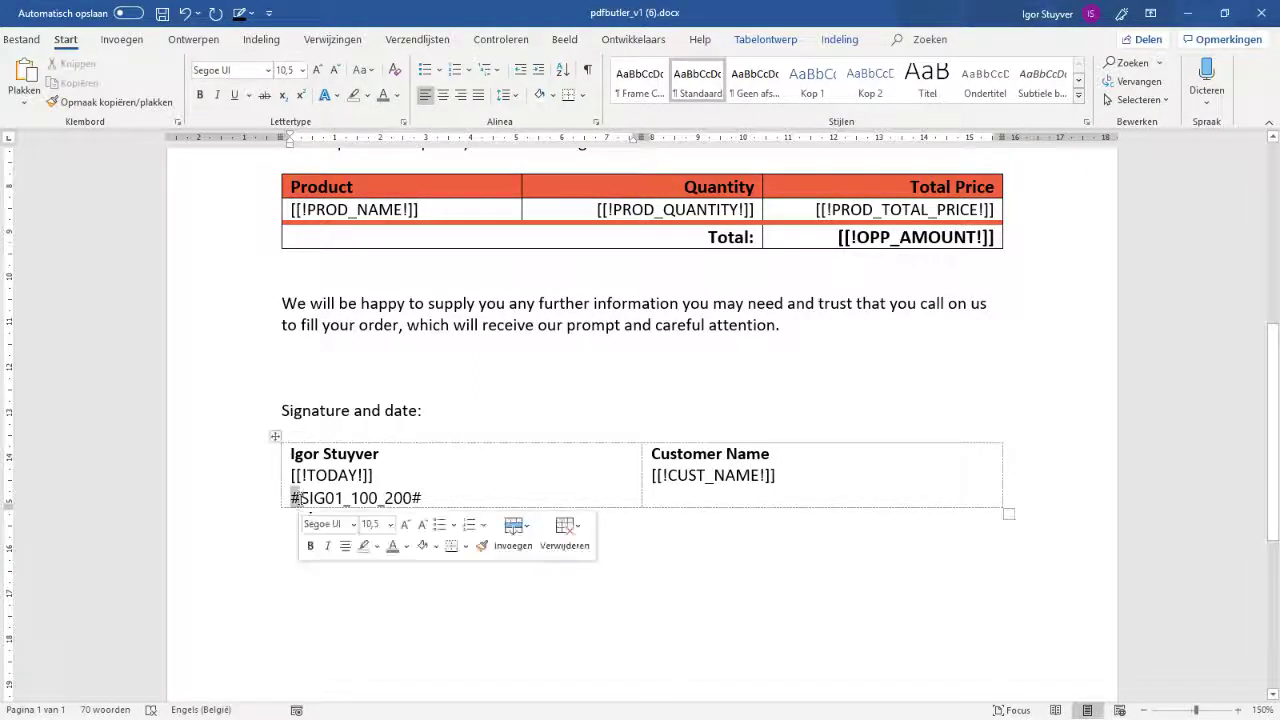
drag(307, 500, 344, 499)
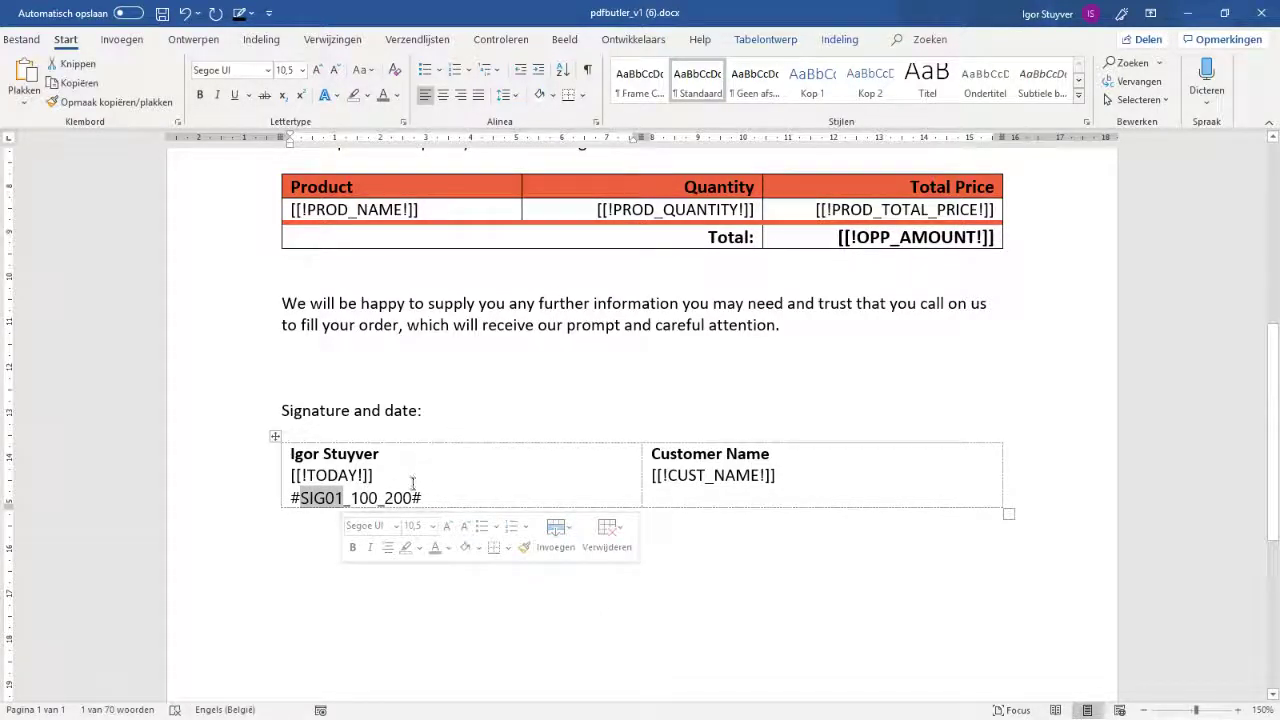
click(353, 495)
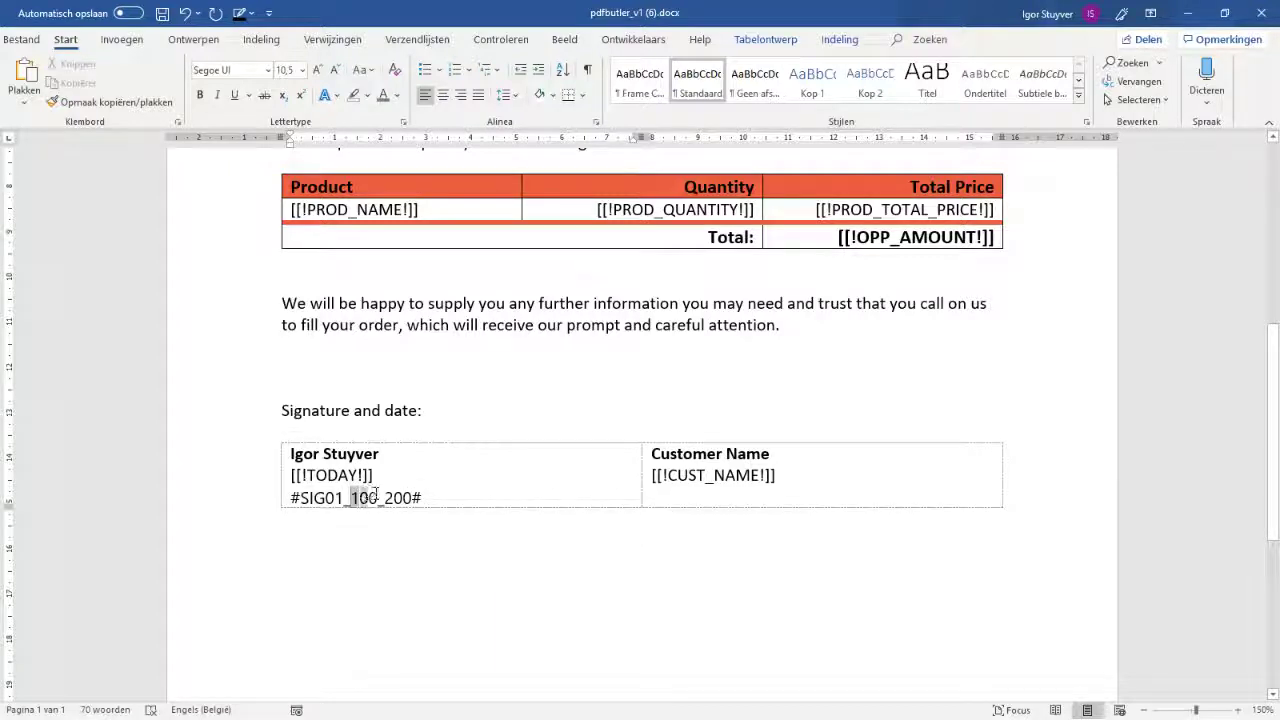
drag(375, 493, 412, 498)
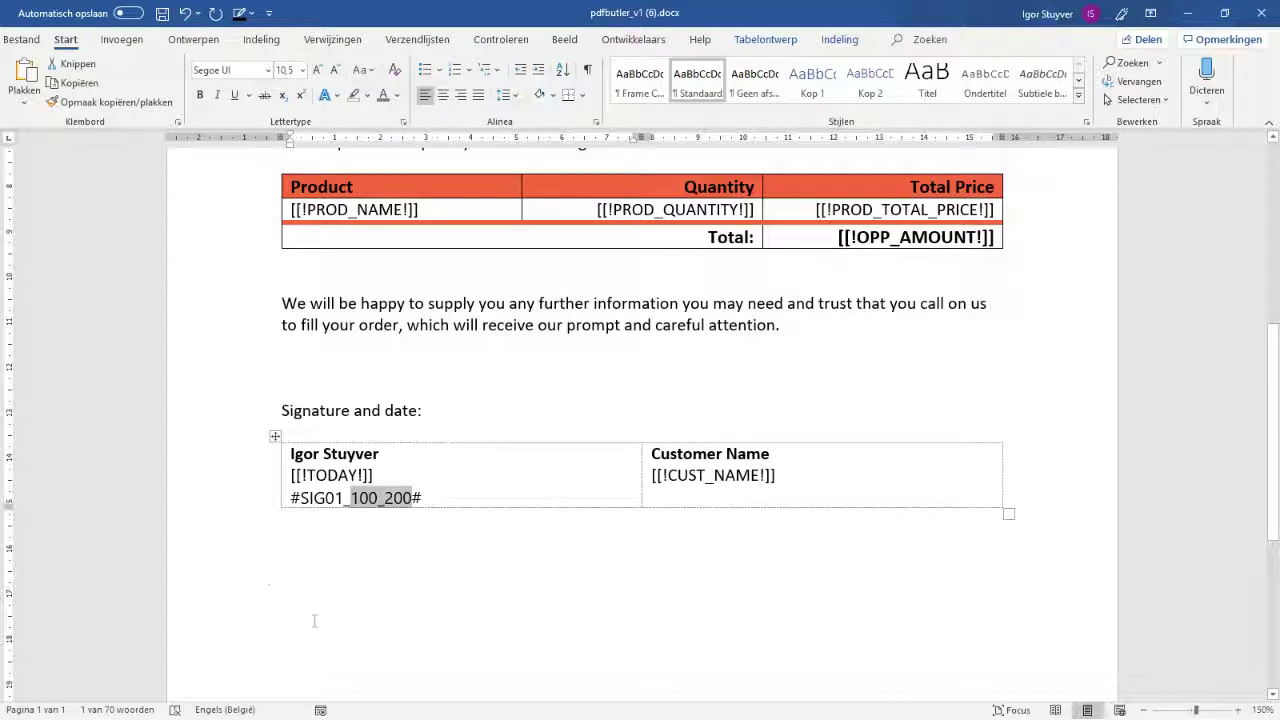
click(350, 497)
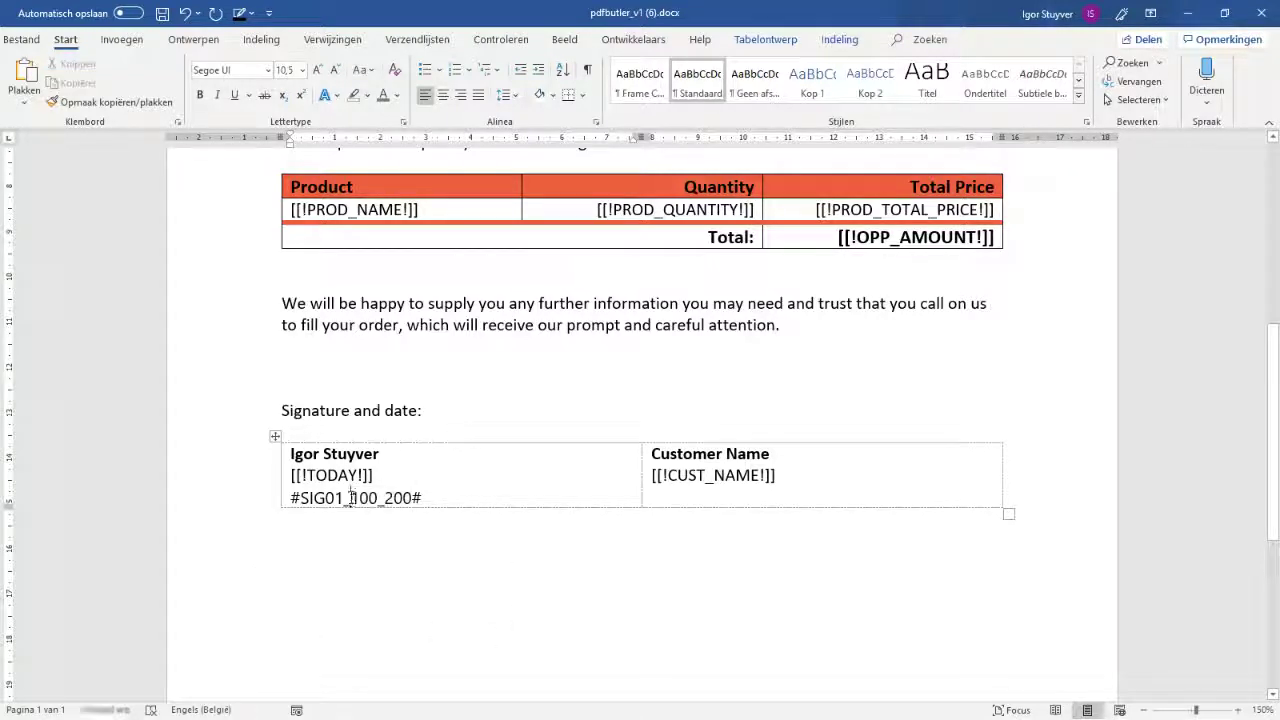
drag(352, 497, 411, 497)
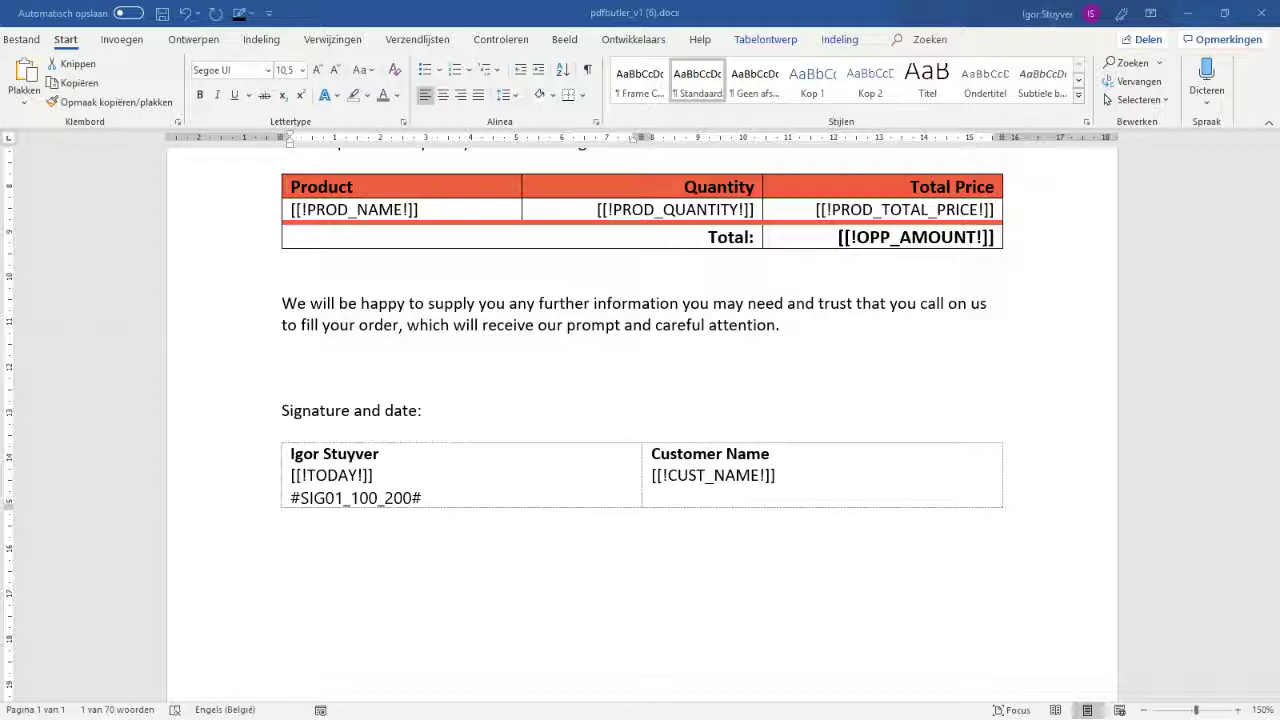
Paste #SIG02_100_200# under the customer name, make it non-bold, and save the template.
click(716, 489)
text(#SIG02_100_200#)
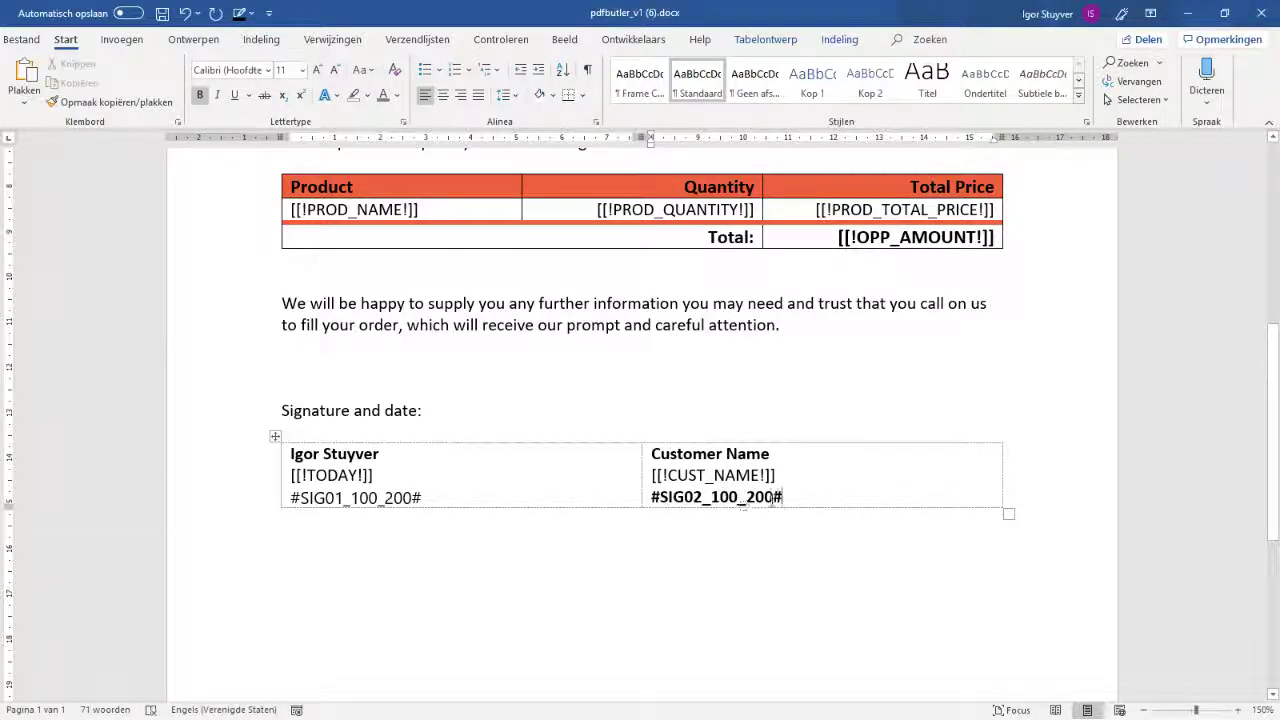
drag(763, 497, 651, 497)
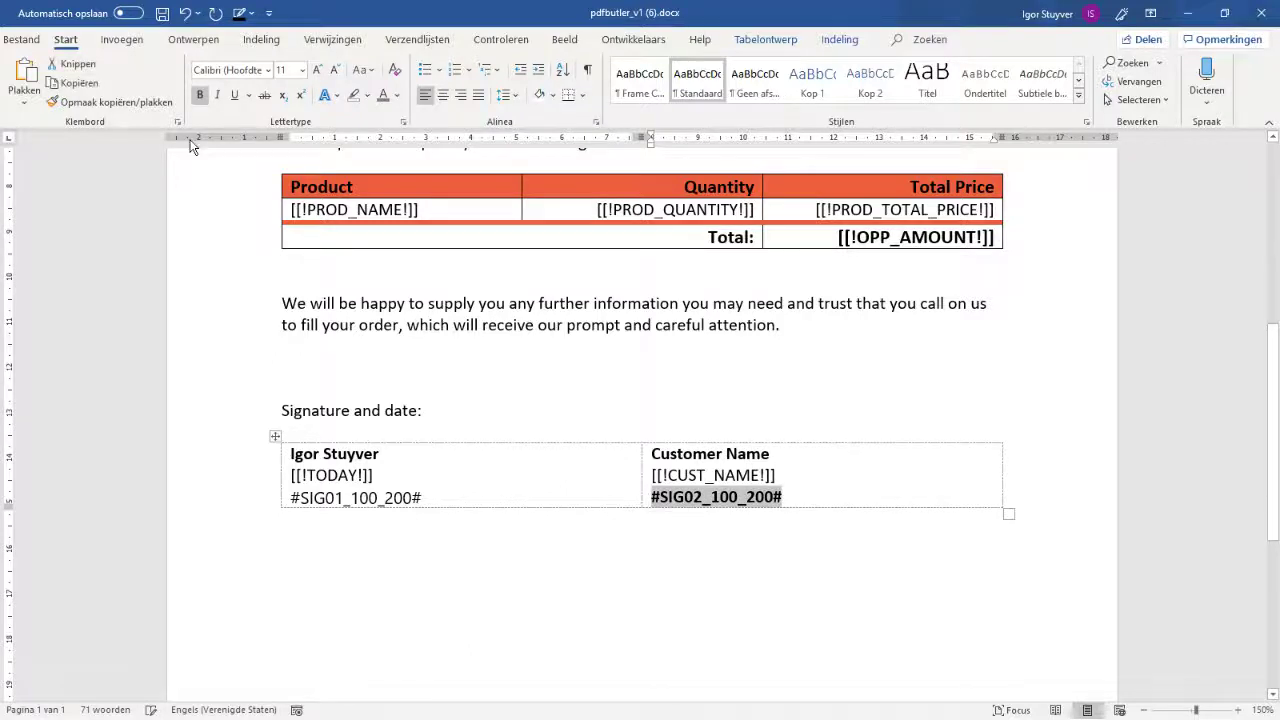
click(203, 97)
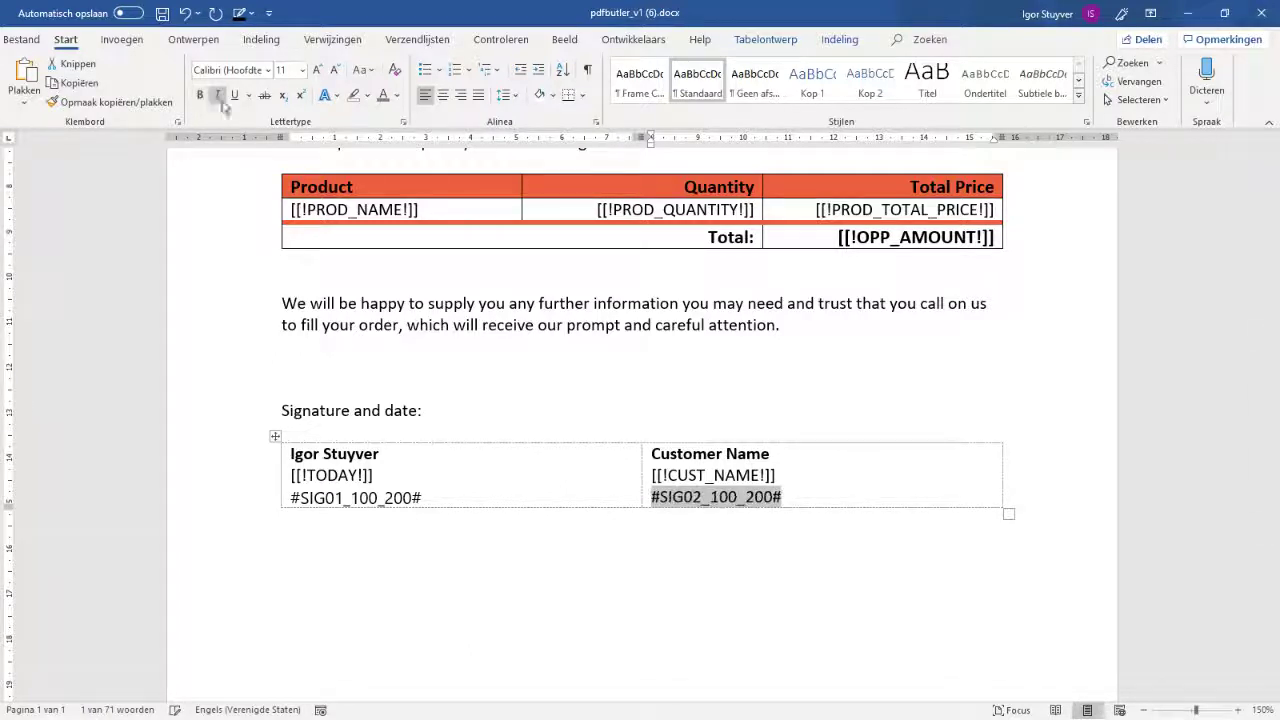
click(763, 478)
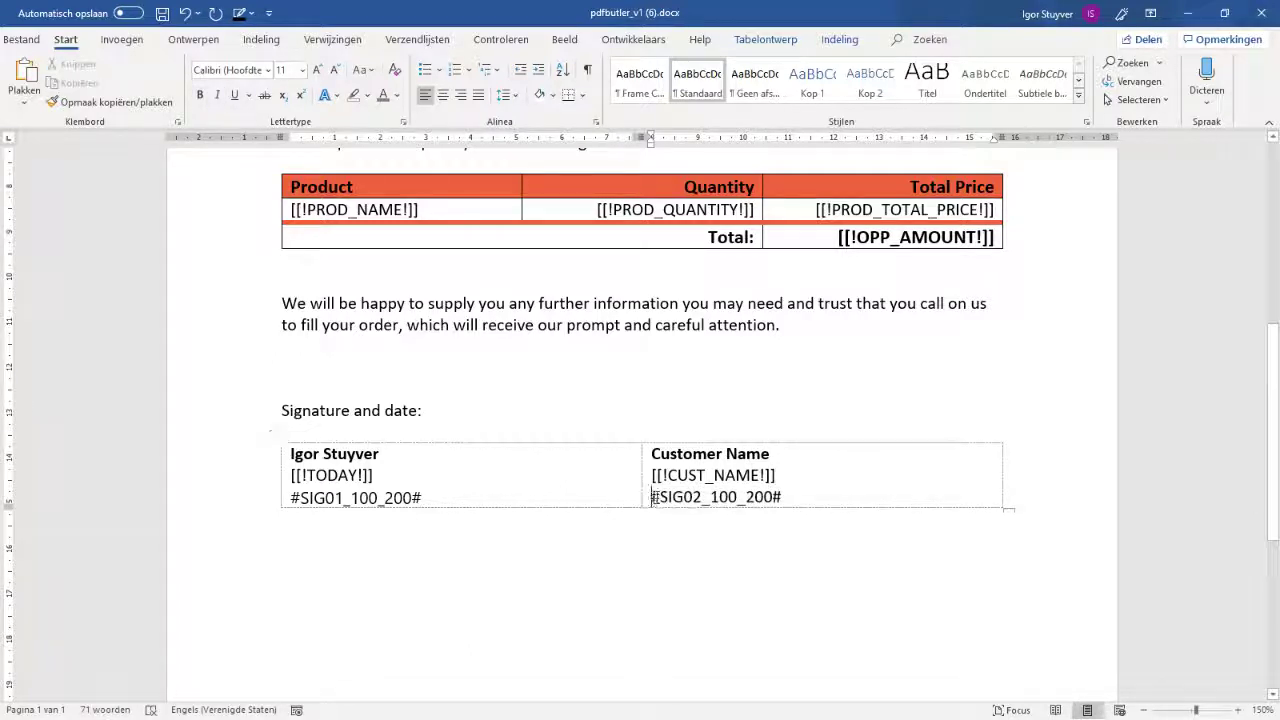
click(657, 497)
drag(680, 497, 771, 497)
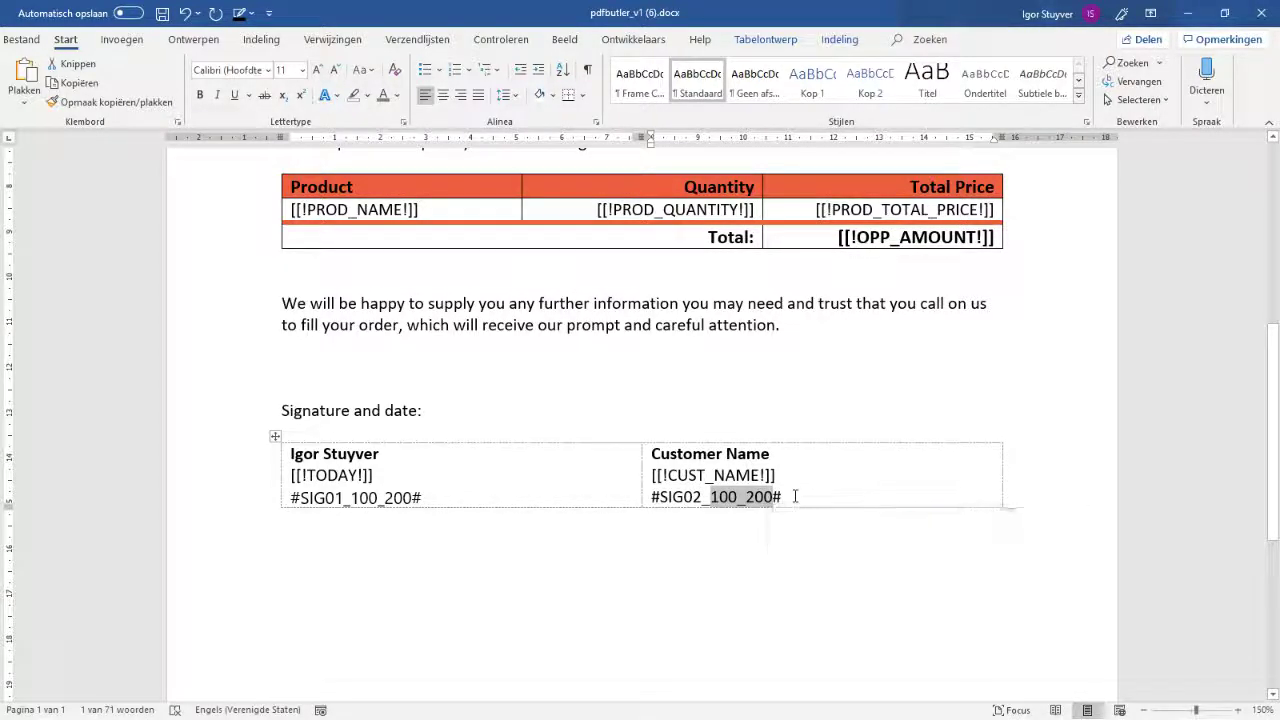
drag(795, 497, 773, 497)
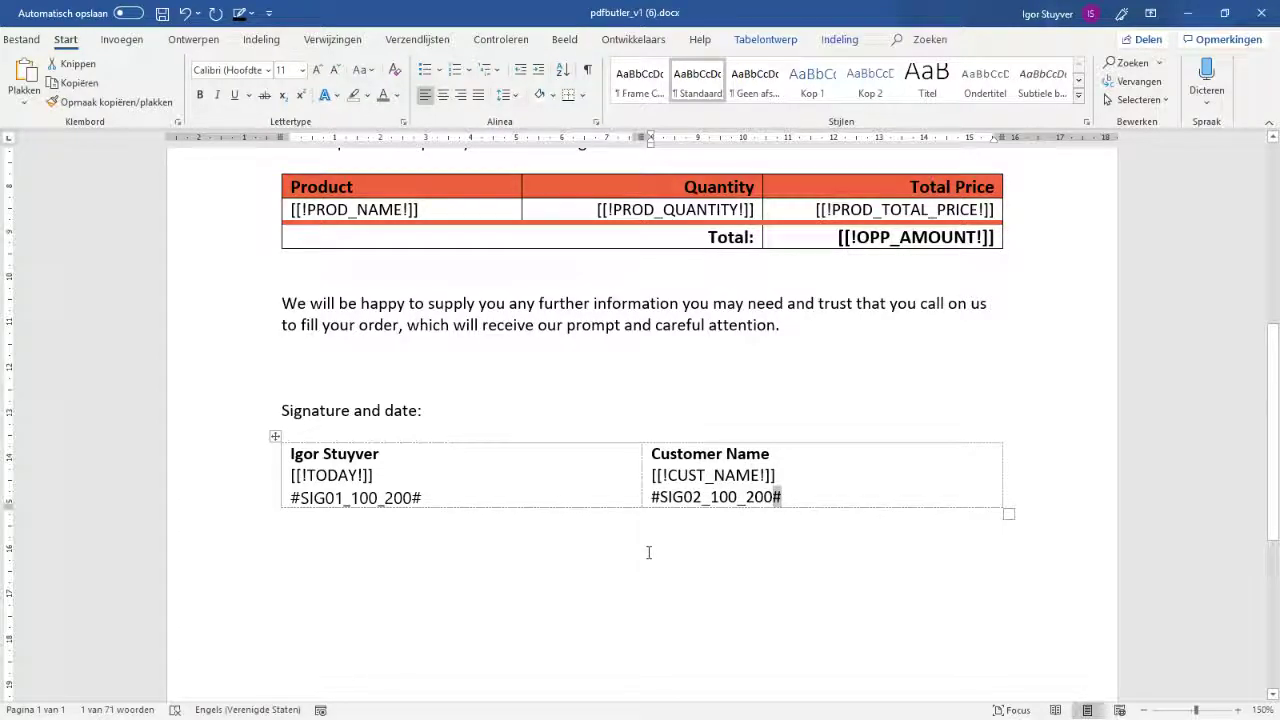
key(ctrl+s)
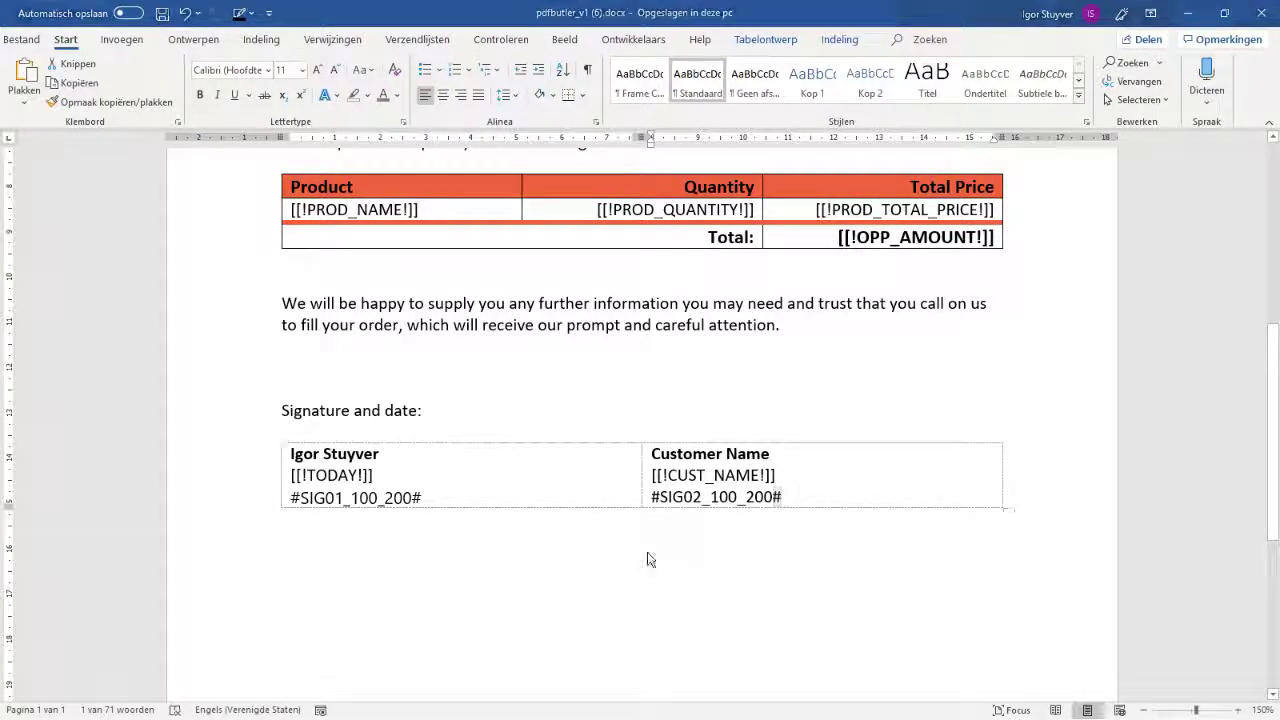
key(alt+Tab)
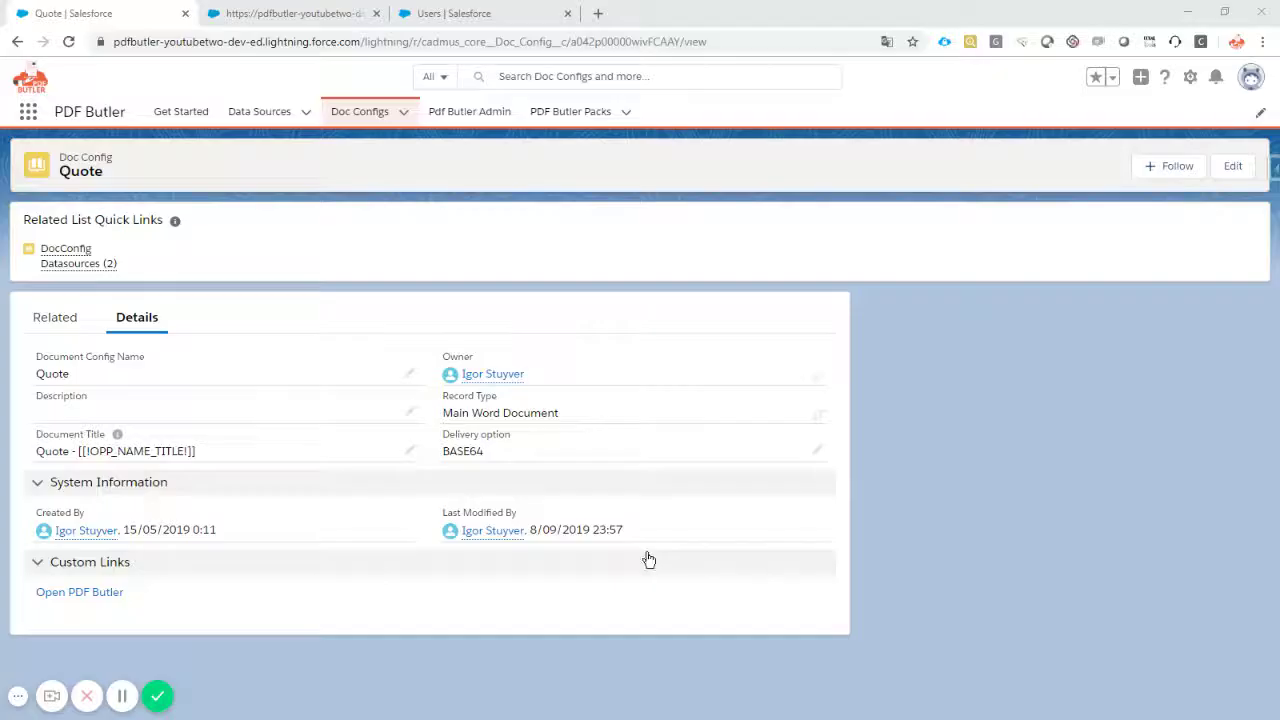
Upload pdfbutler_v1 (6).docx from Downloads as the Default Document and save to server.
click(288, 13)
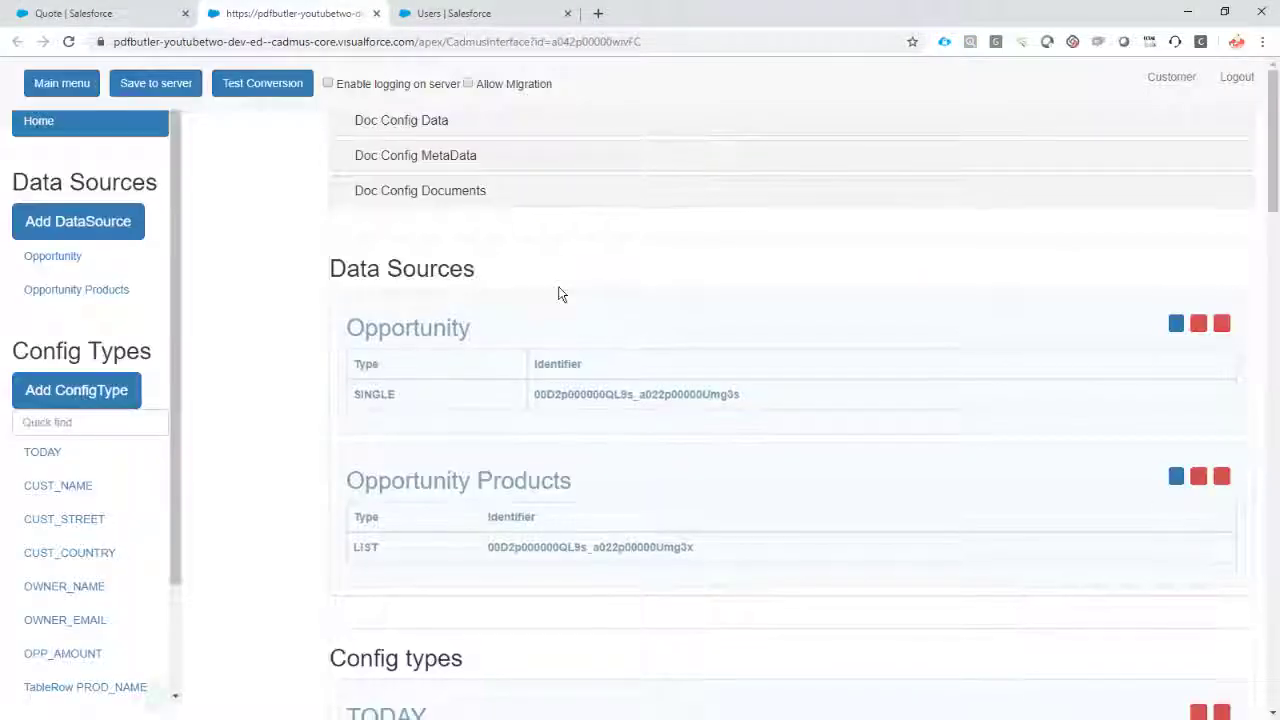
click(415, 195)
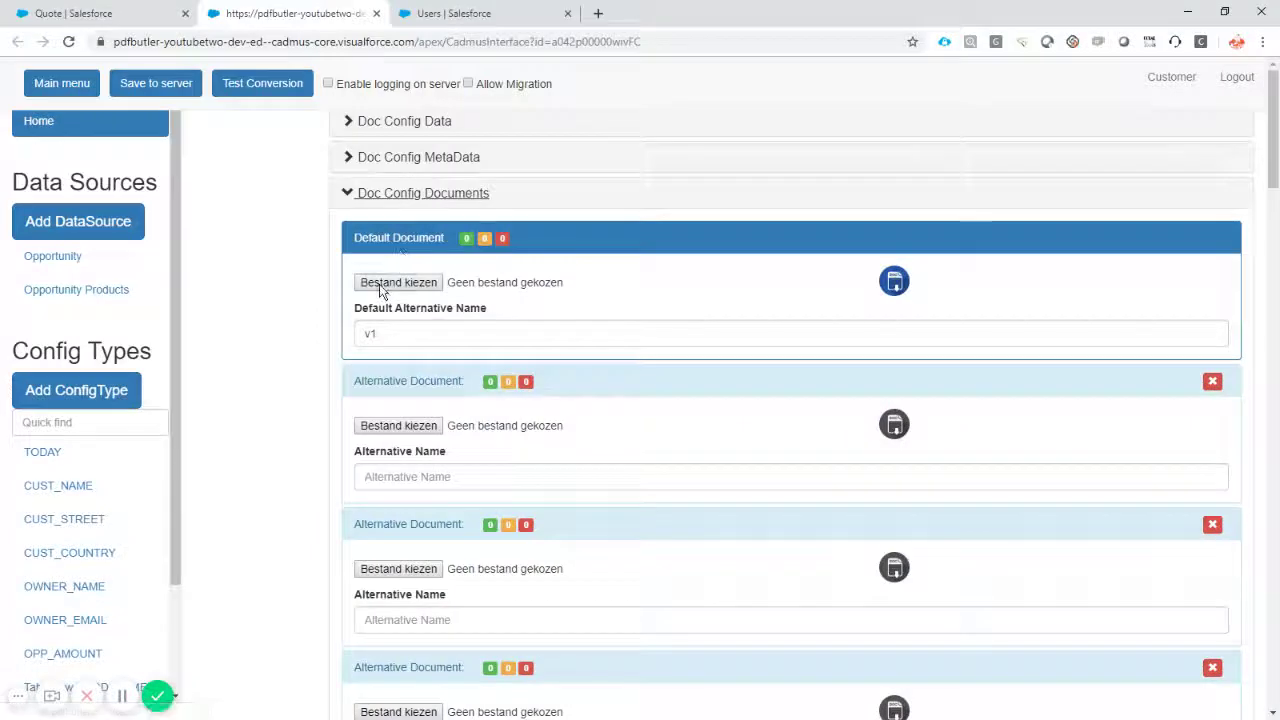
click(381, 284)
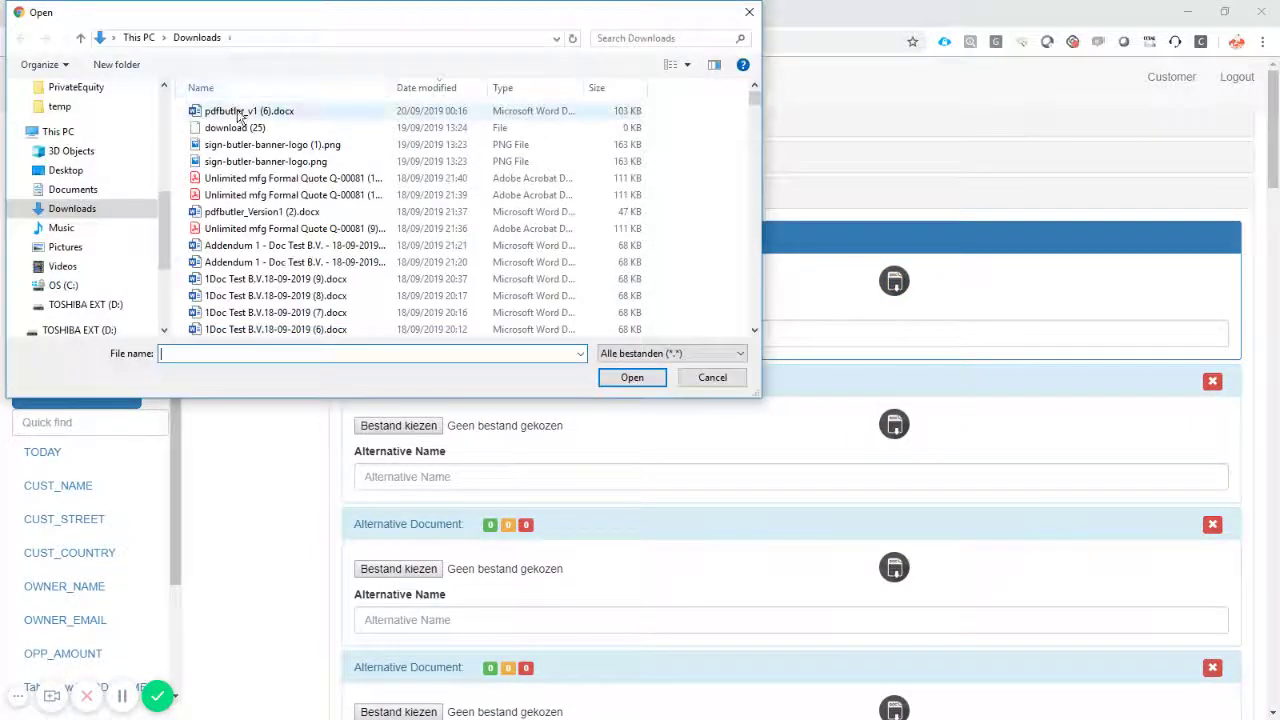
click(242, 111)
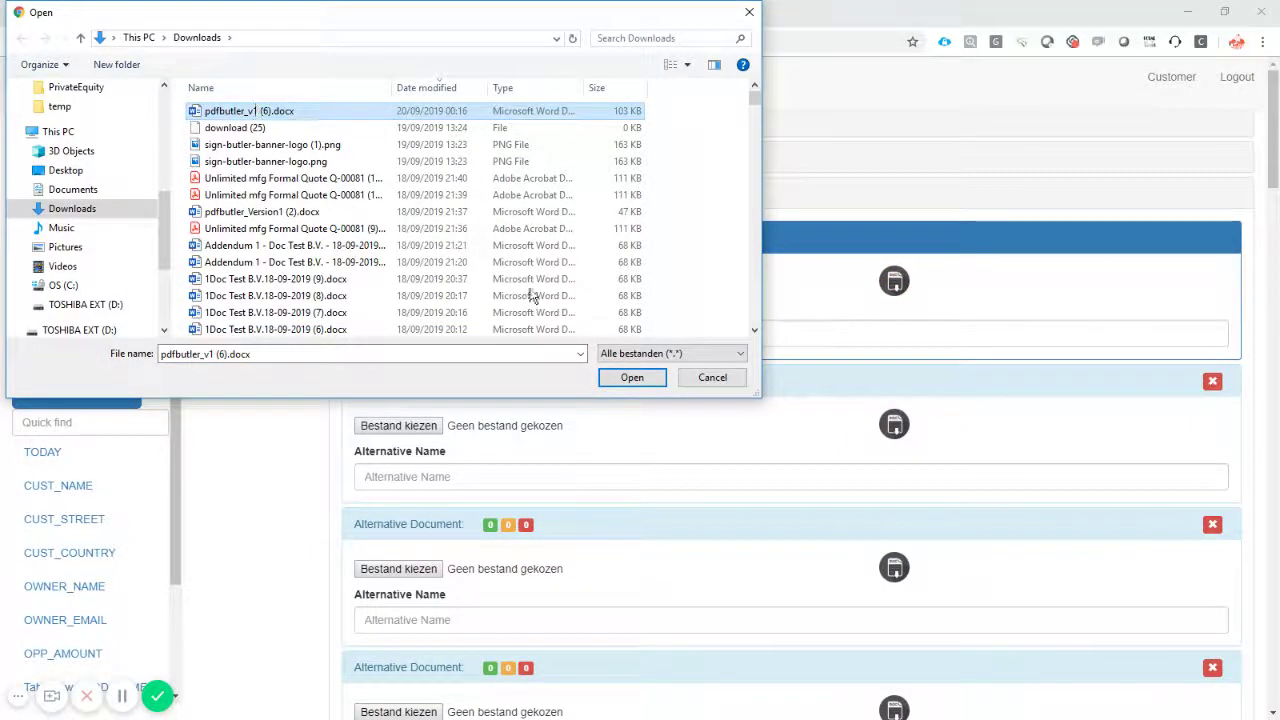
click(632, 377)
click(150, 84)
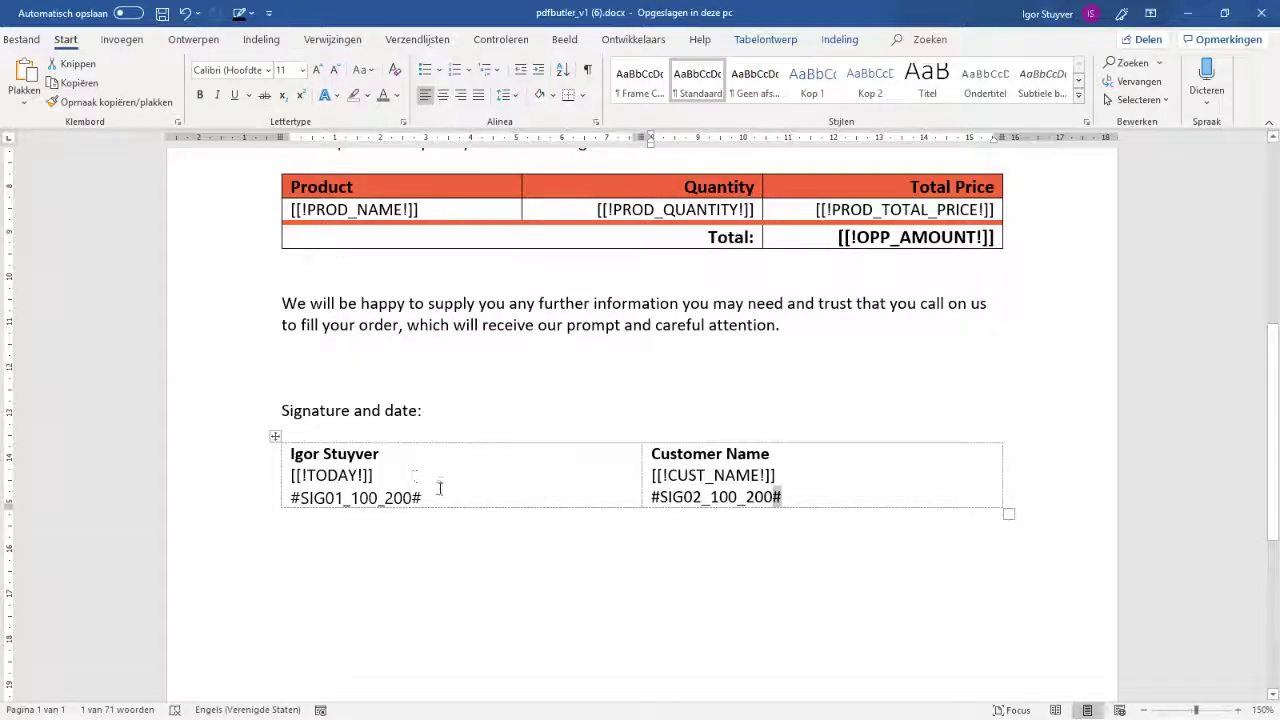
Set the #SIG01_100_200# tag's font colour to white.
drag(424, 497, 293, 503)
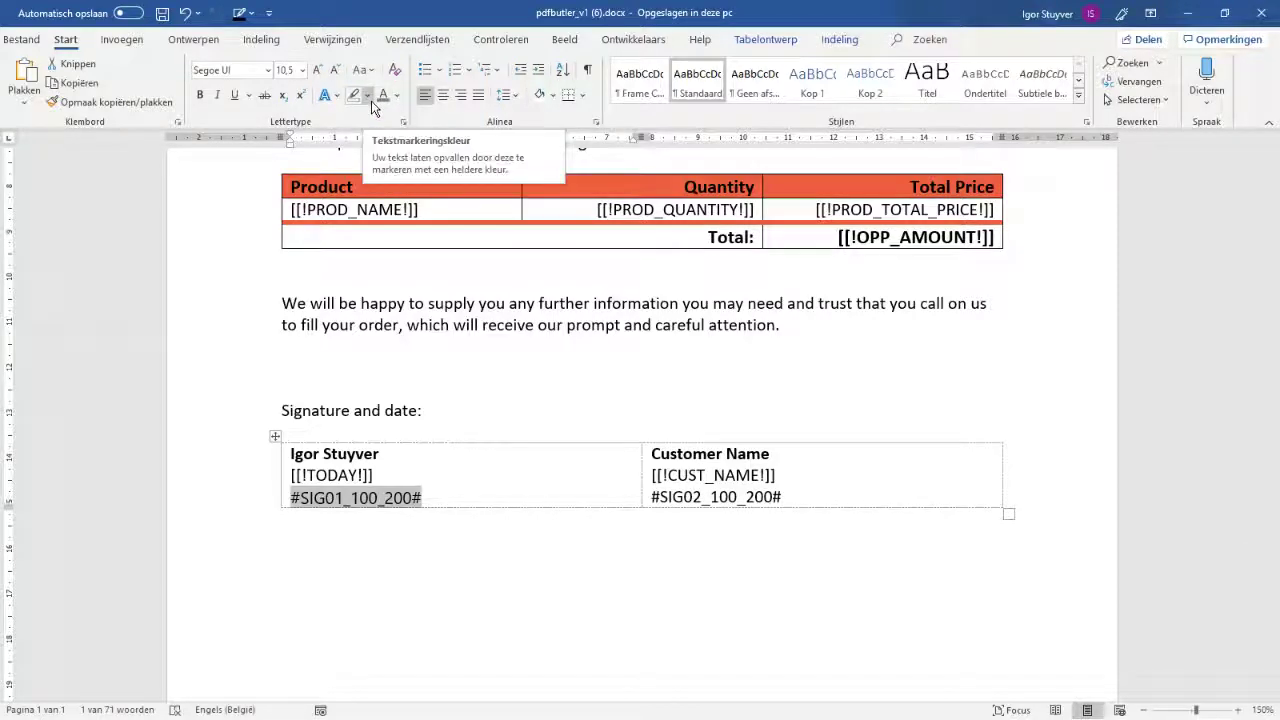
scroll(405, 300, up, 3)
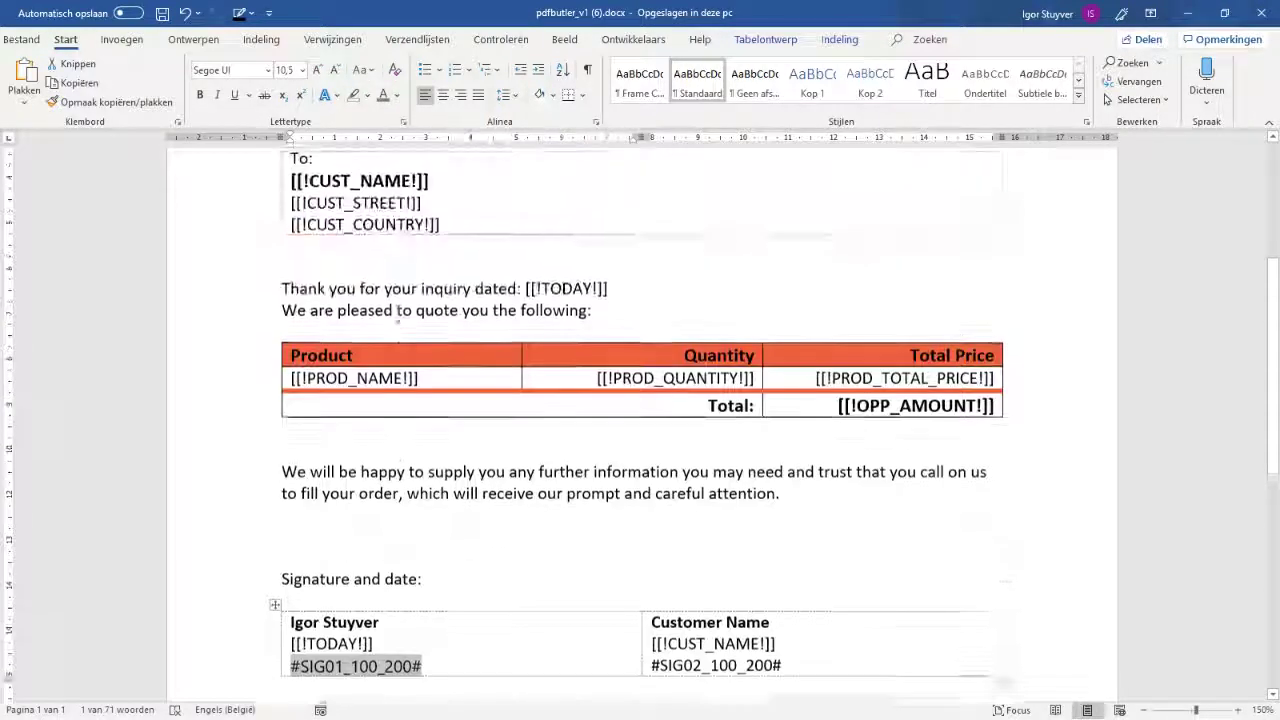
scroll(397, 316, down, 4)
scroll(397, 316, down, 3)
scroll(397, 316, up, 3)
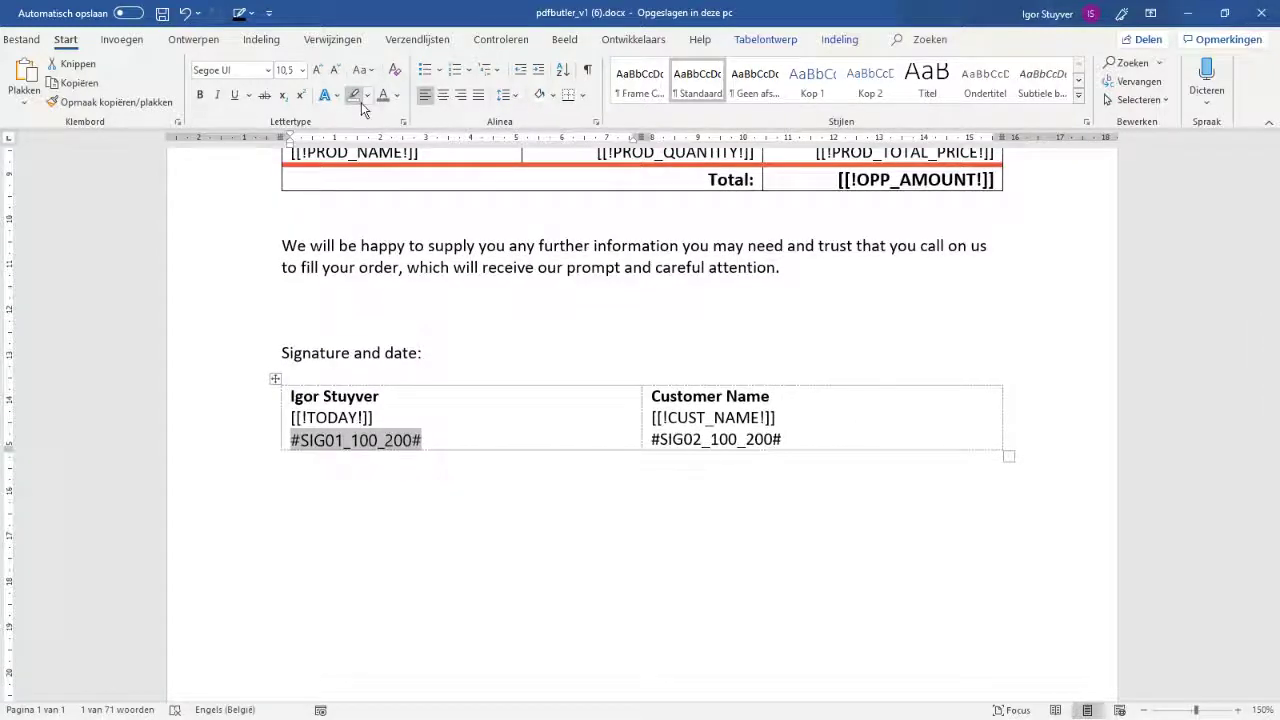
click(368, 95)
click(398, 95)
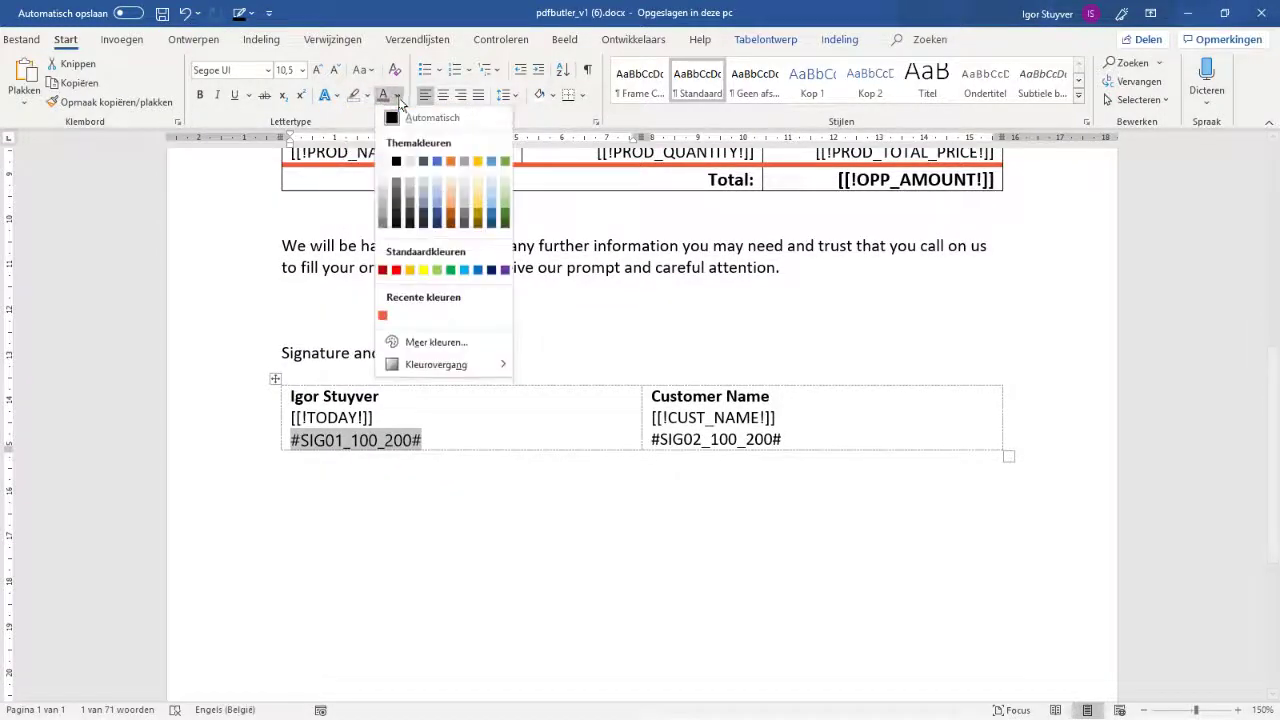
click(388, 153)
Turn the customer's #SIG02_100_200# tag white too and save the template.
drag(790, 440, 650, 440)
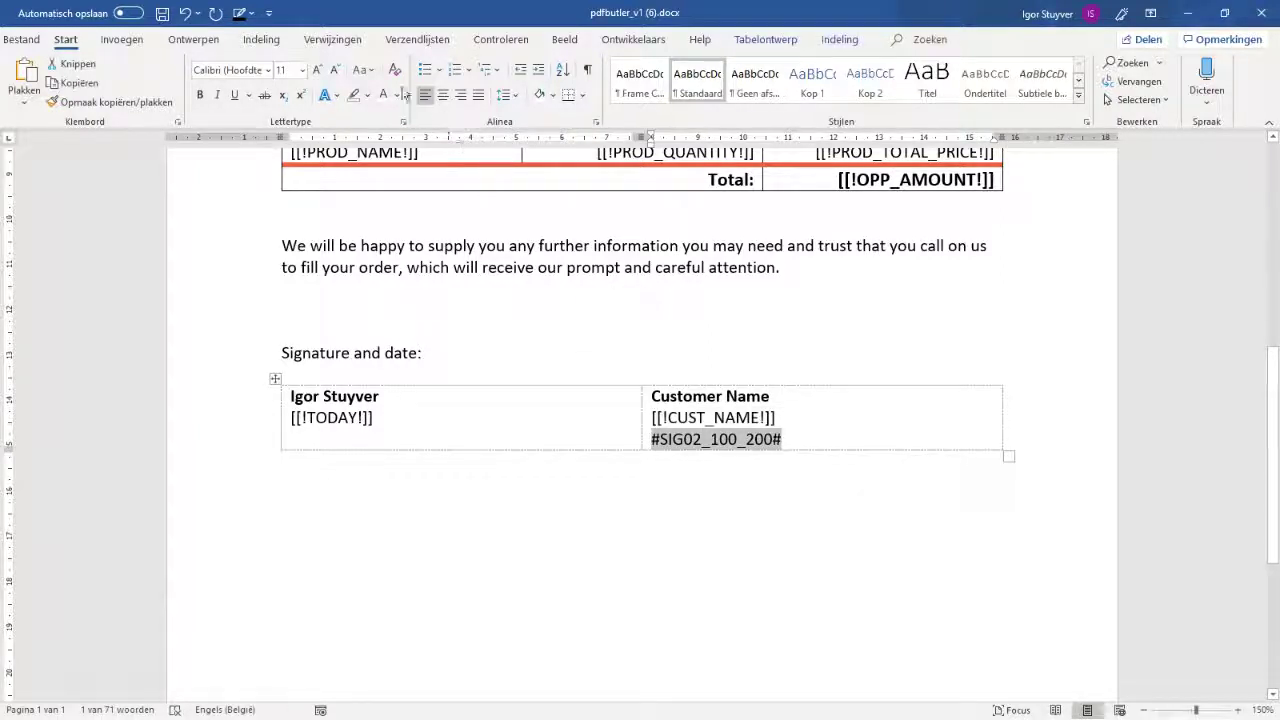
click(382, 95)
click(628, 494)
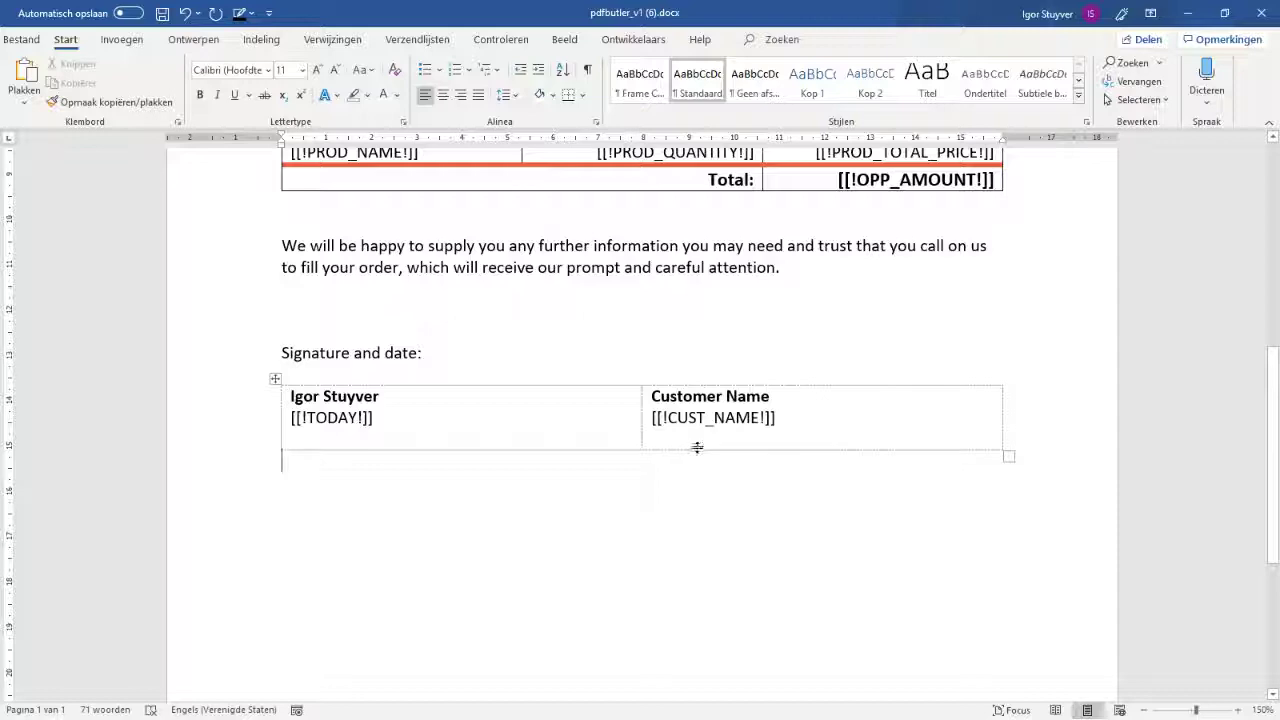
key(ctrl+s)
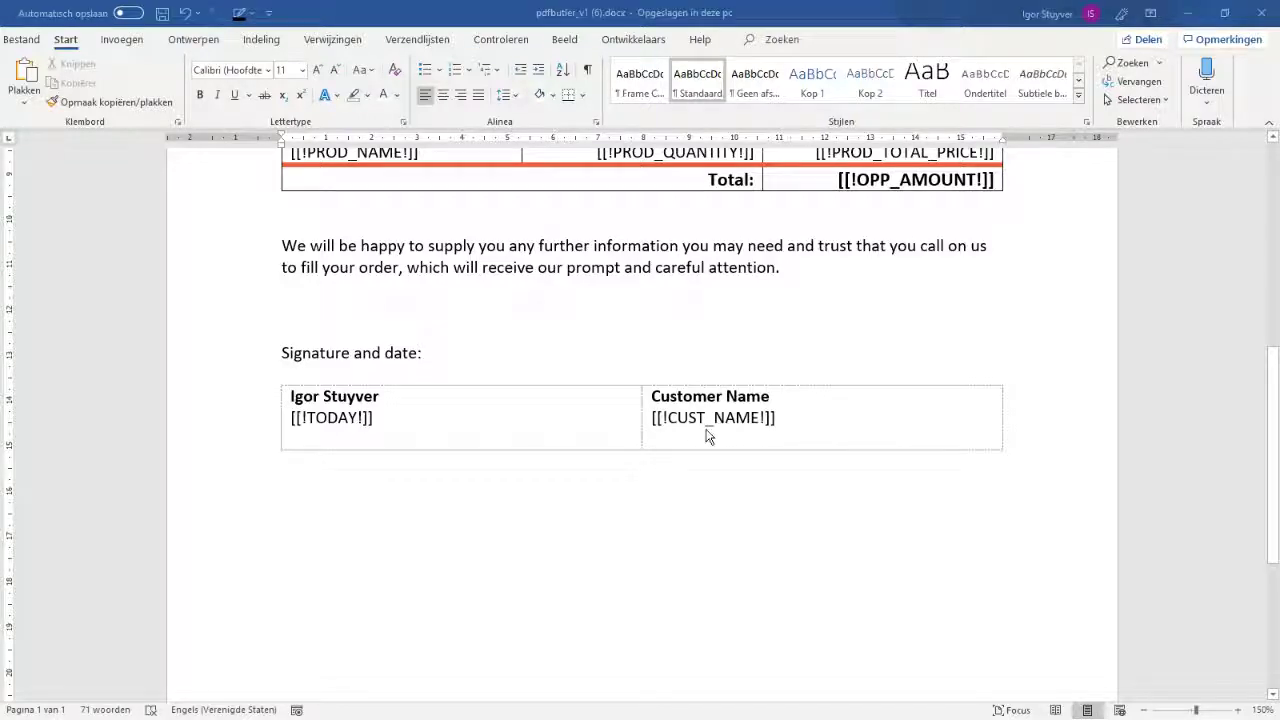
key(alt+Tab)
click(403, 299)
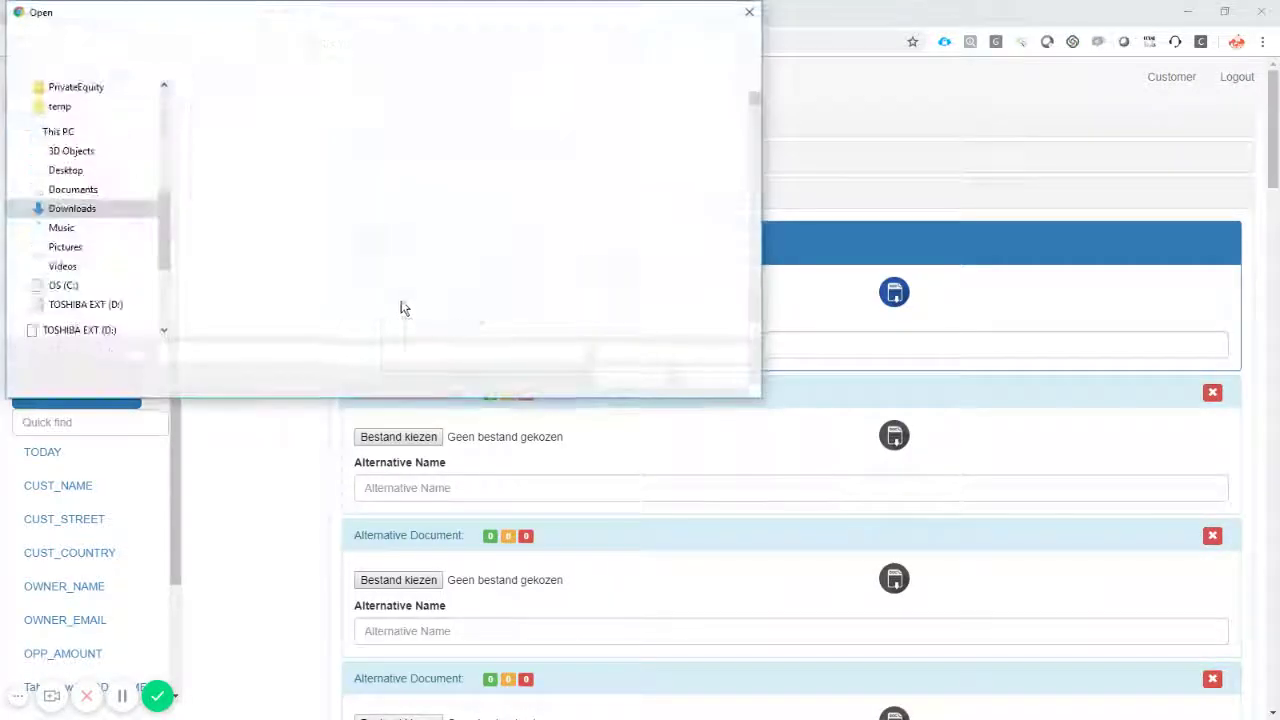
Re-upload the updated pdfbutler_v1 (6).docx, save to server, and return to the Quote record.
double_click(266, 114)
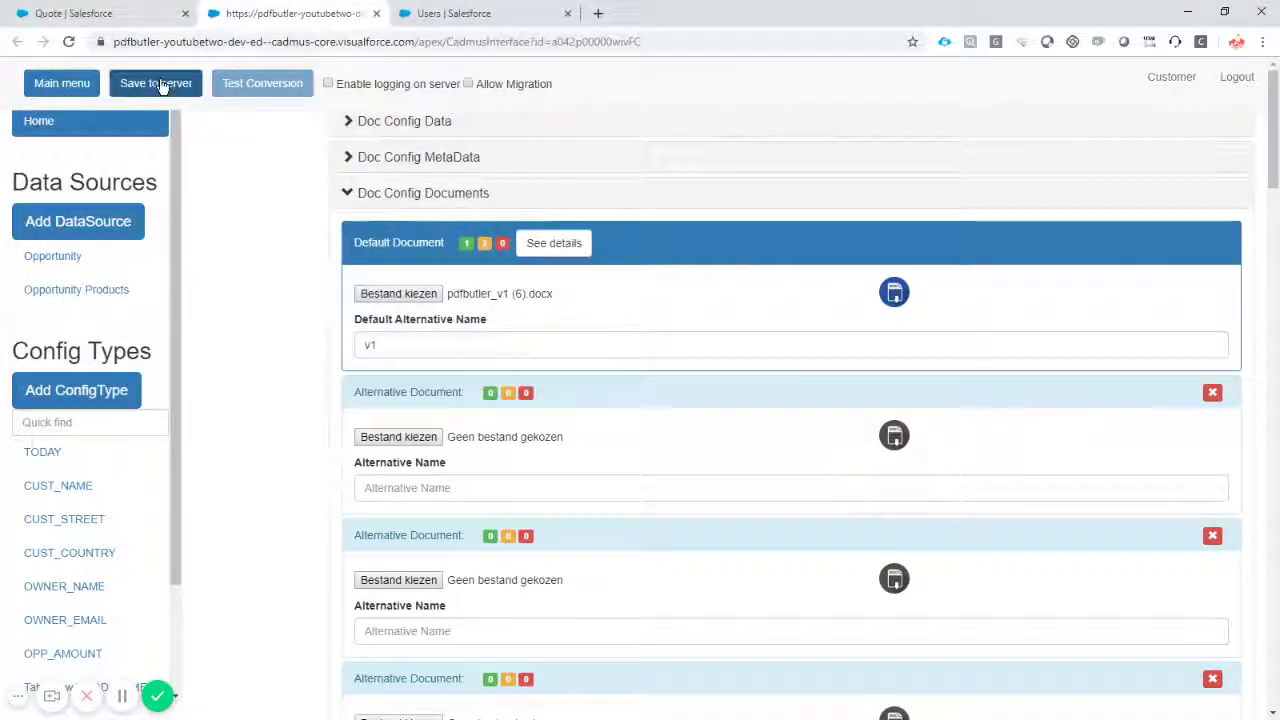
click(161, 87)
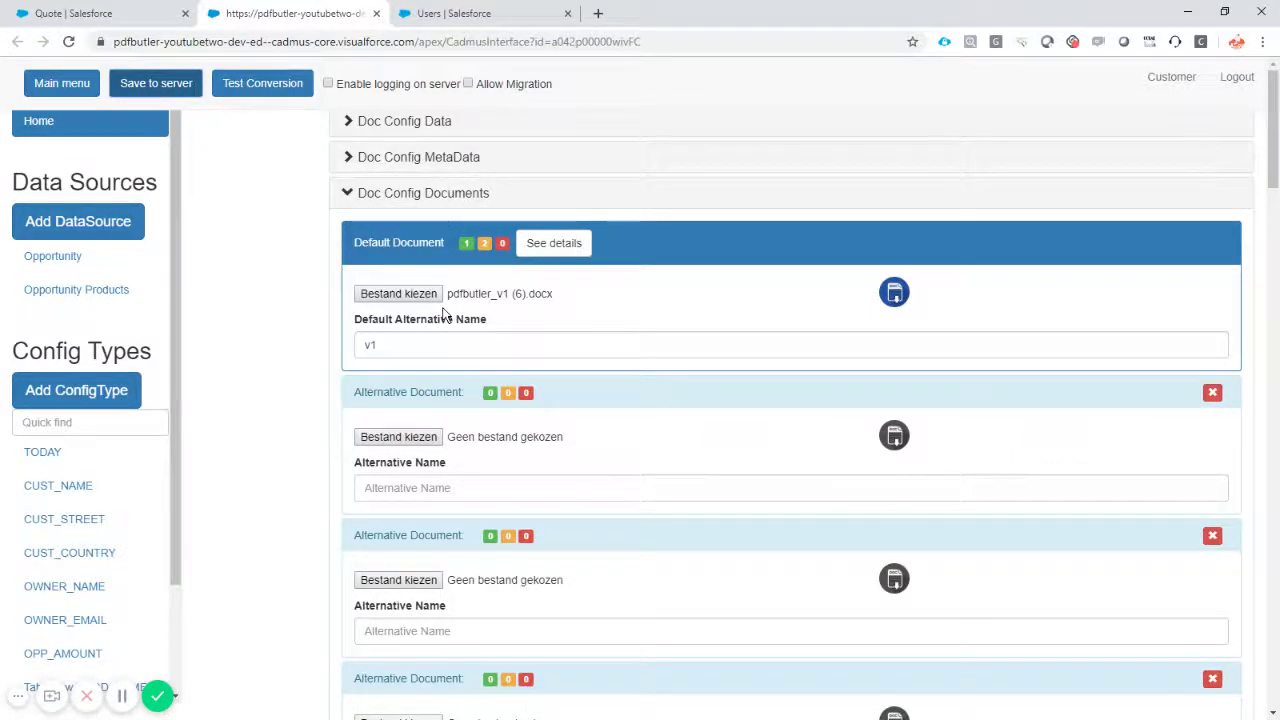
click(70, 15)
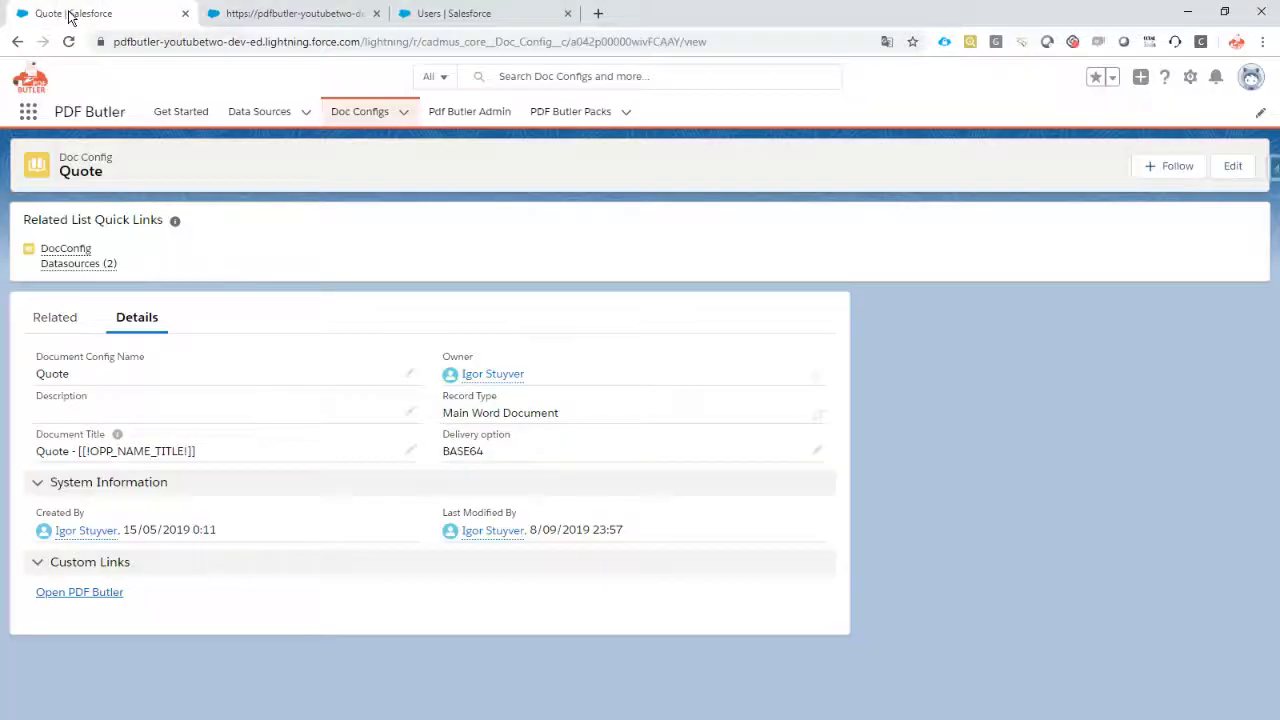
Search 'opp' in the App Launcher and open the Burlington Textiles Weaving Plant Generator opportunity.
click(271, 113)
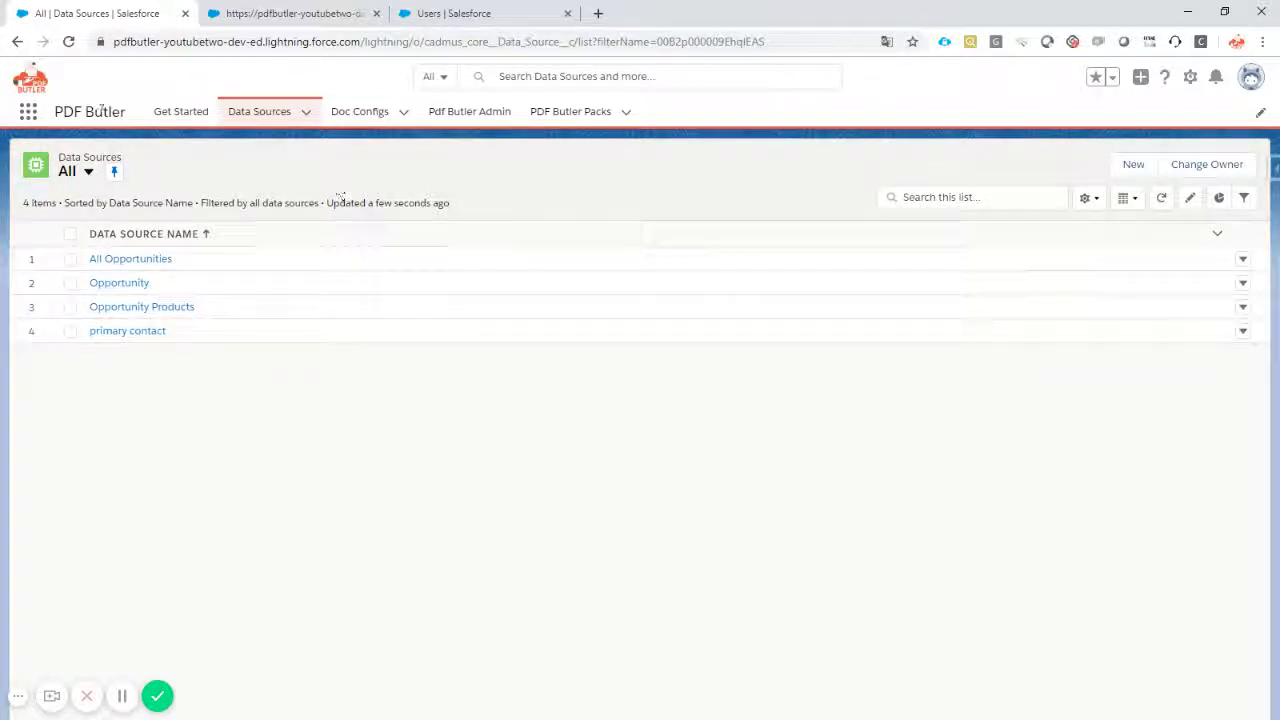
click(29, 112)
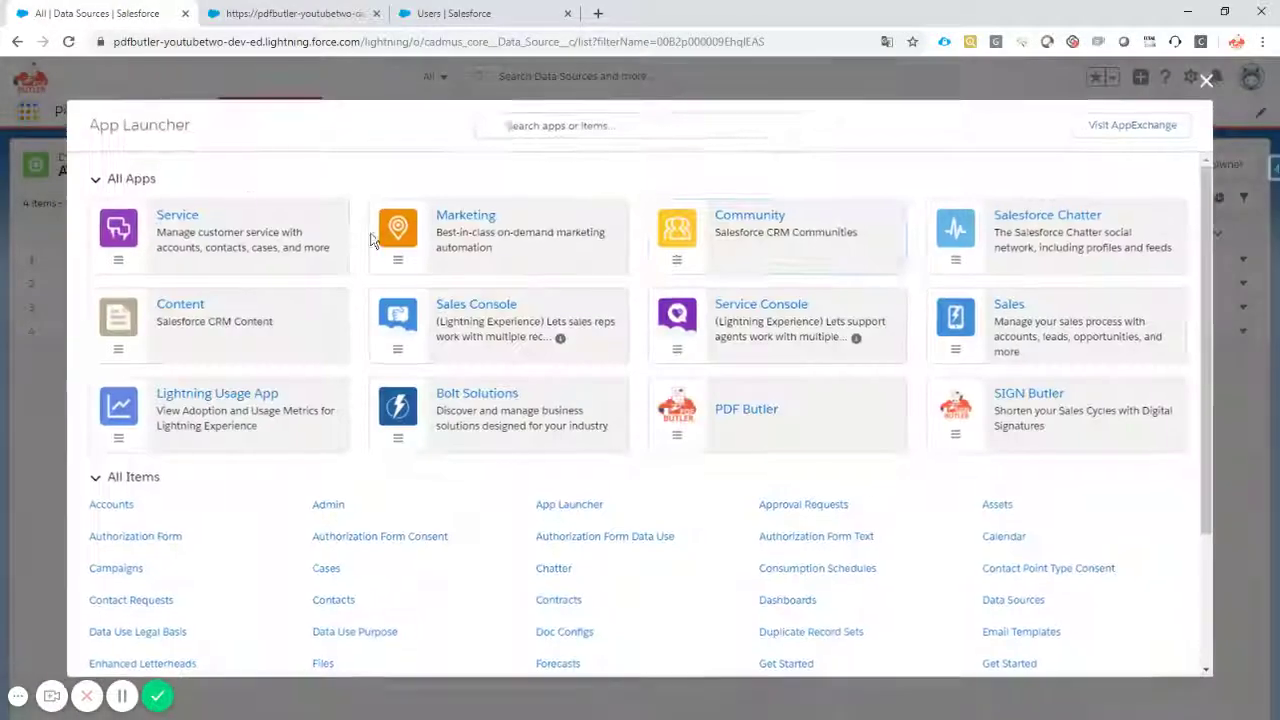
text(opp)
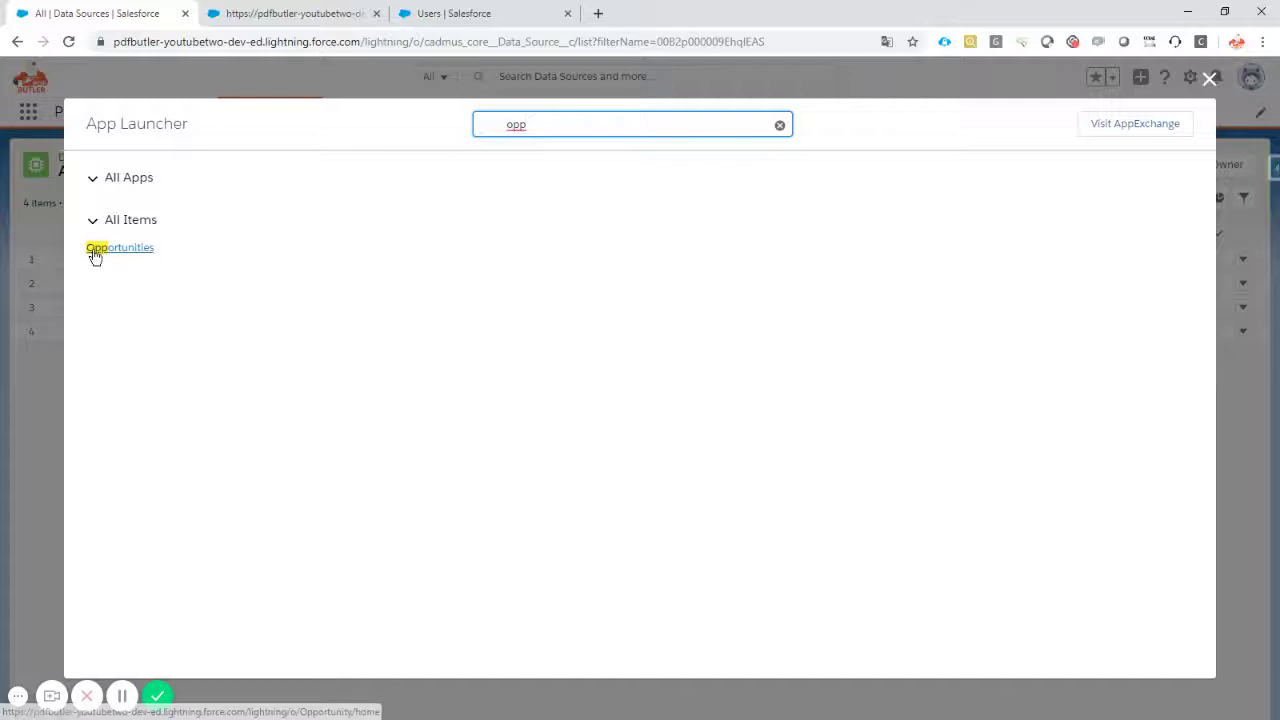
click(92, 250)
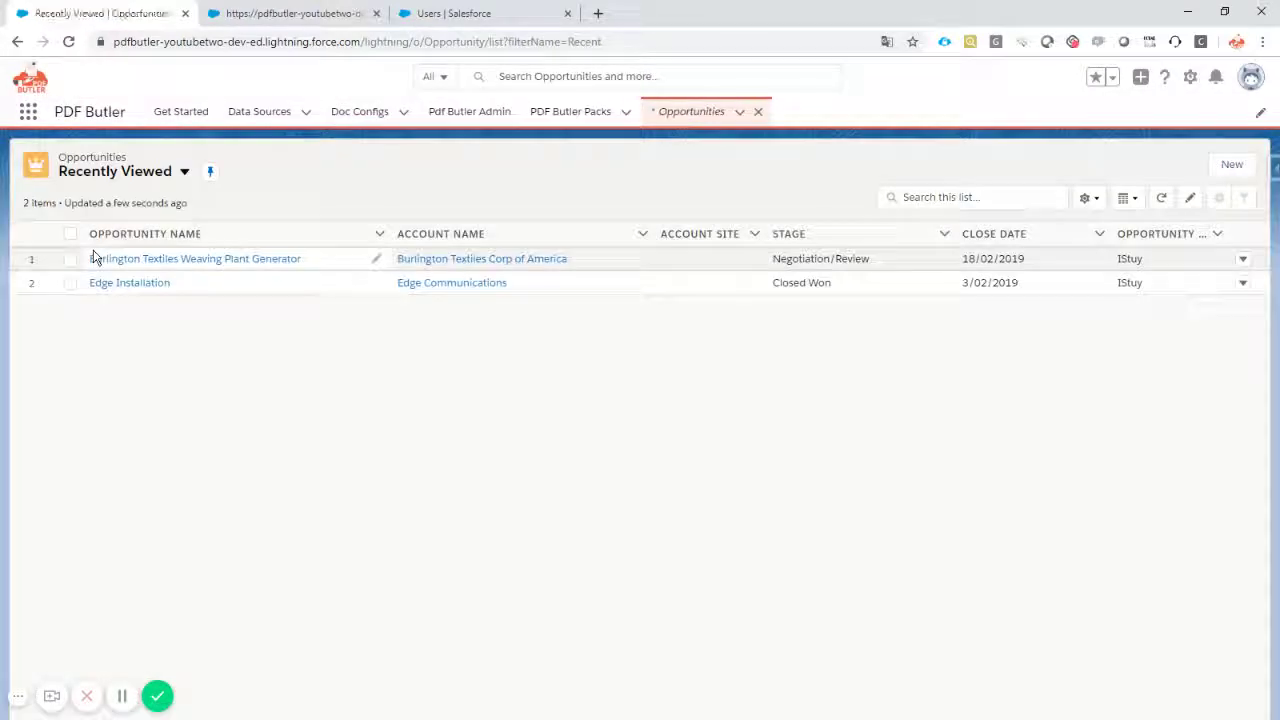
click(180, 260)
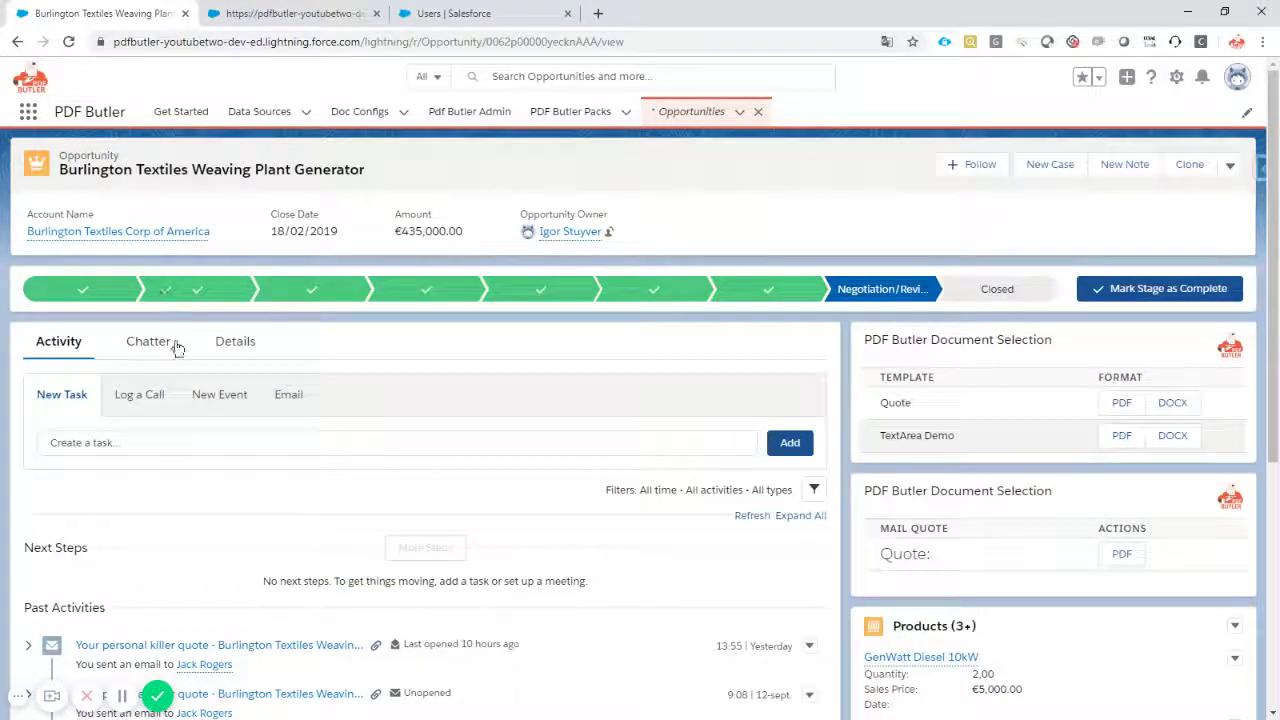
Review the opportunity's Details, including Signer Contact, then return to the Data Sources list.
click(246, 348)
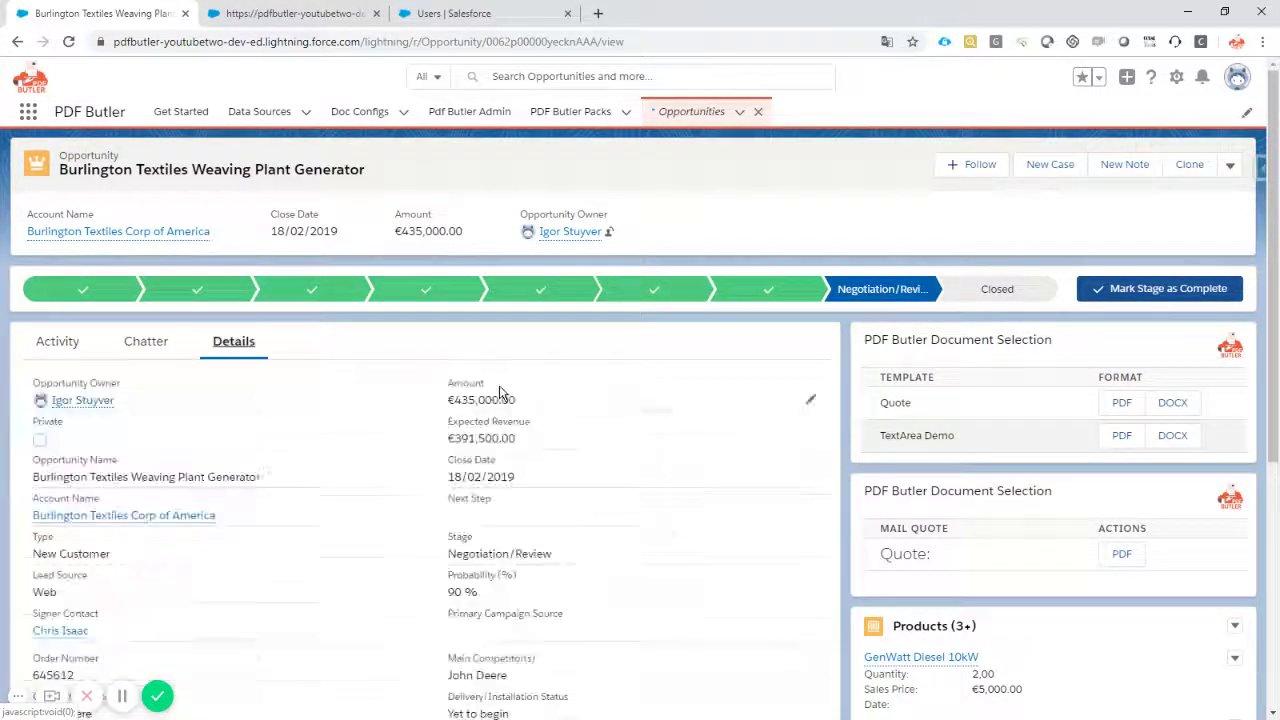
scroll(590, 448, down, 1)
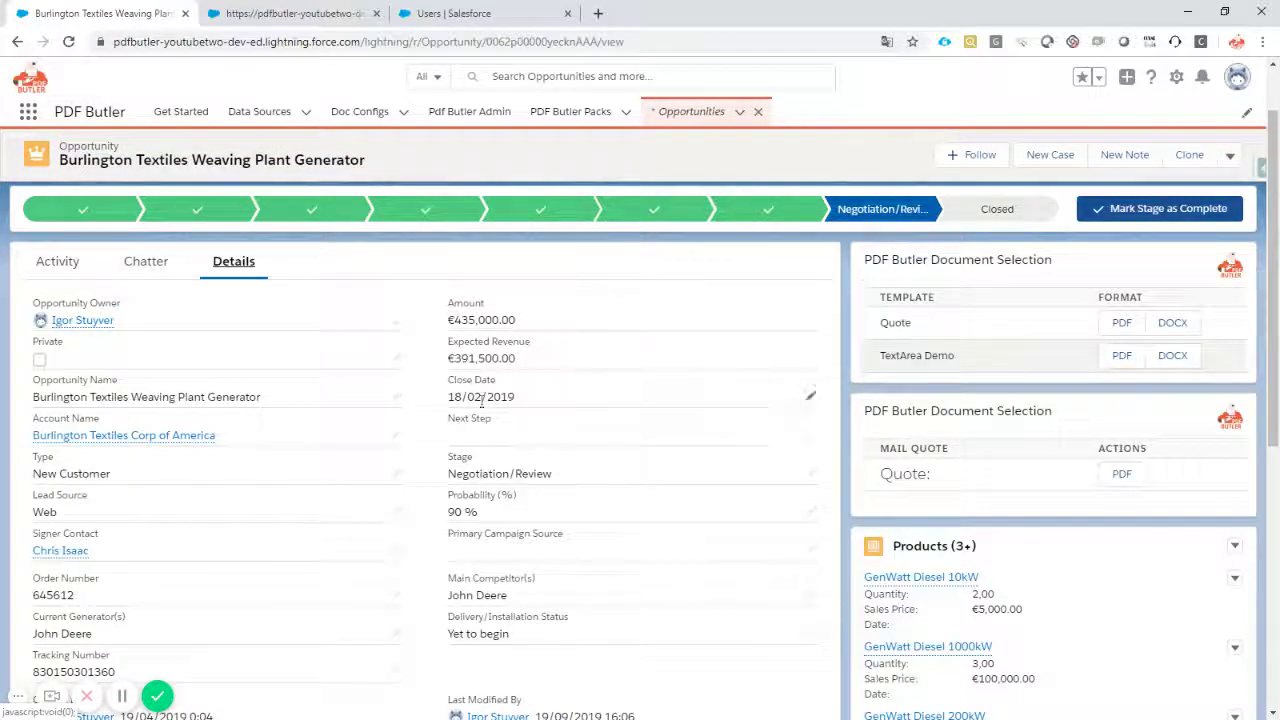
scroll(396, 338, up, 1)
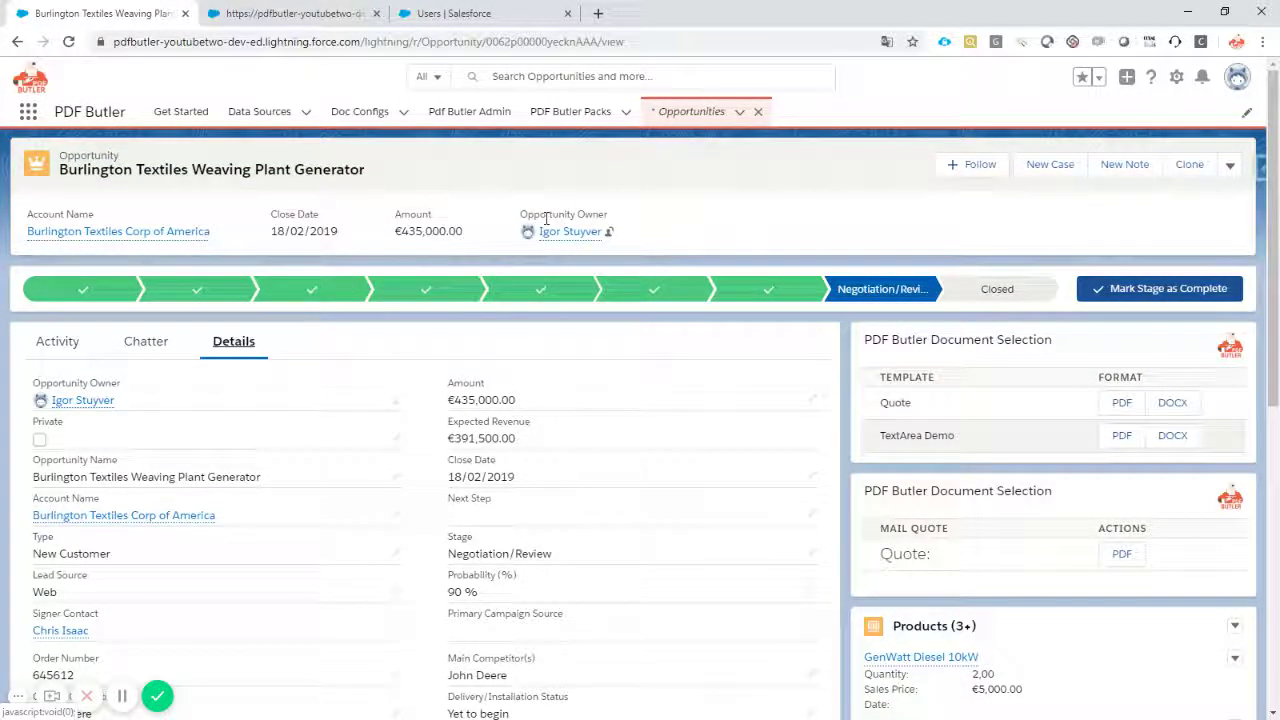
scroll(371, 360, down, 1)
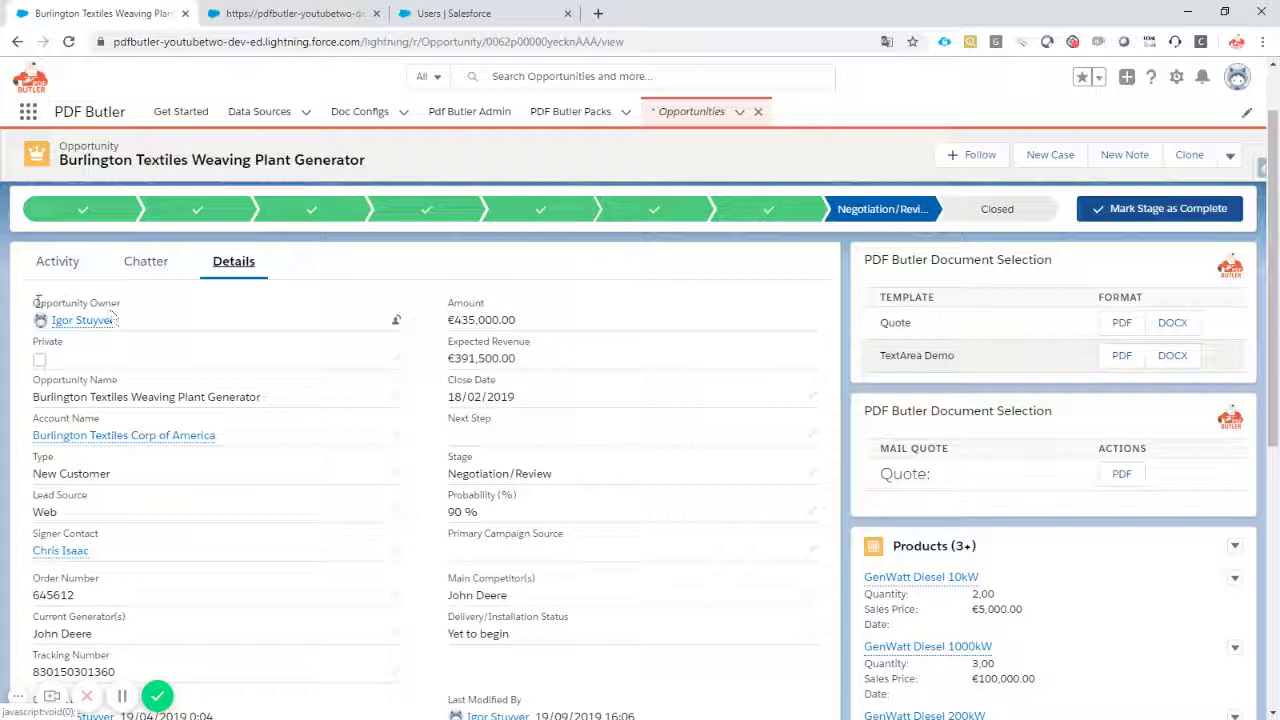
drag(36, 302, 118, 303)
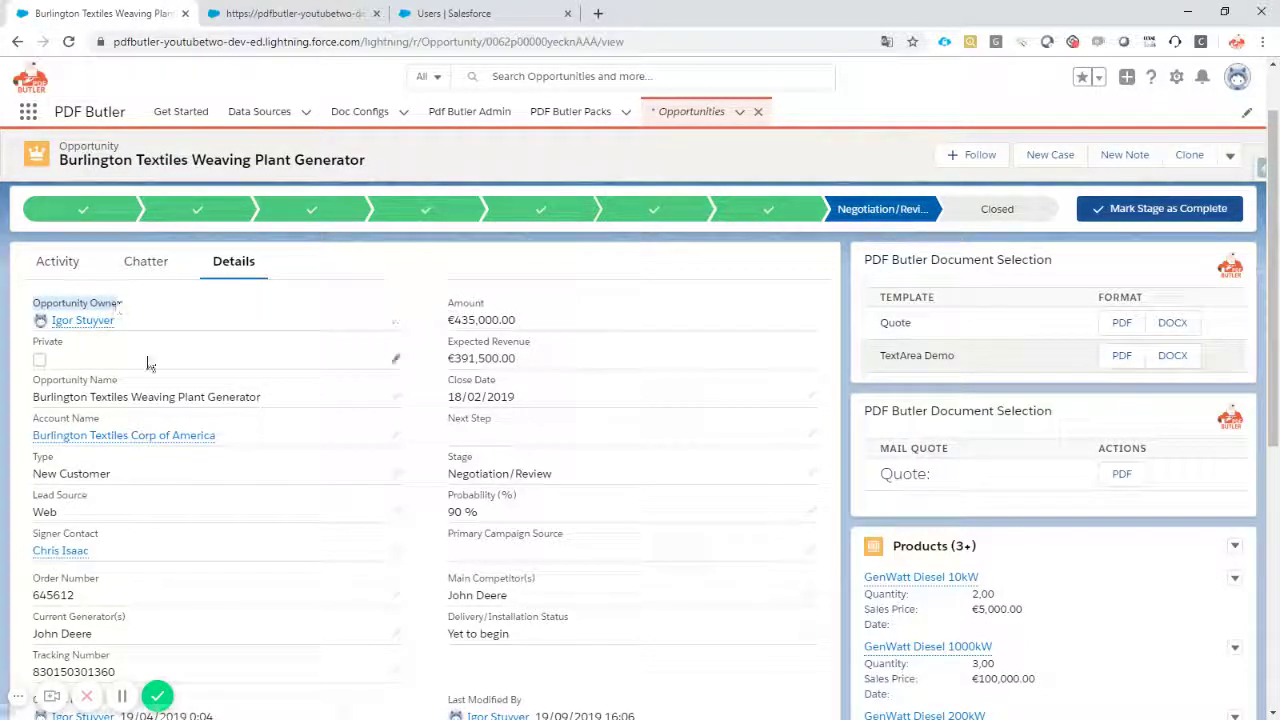
scroll(147, 364, down, 1)
drag(33, 453, 110, 461)
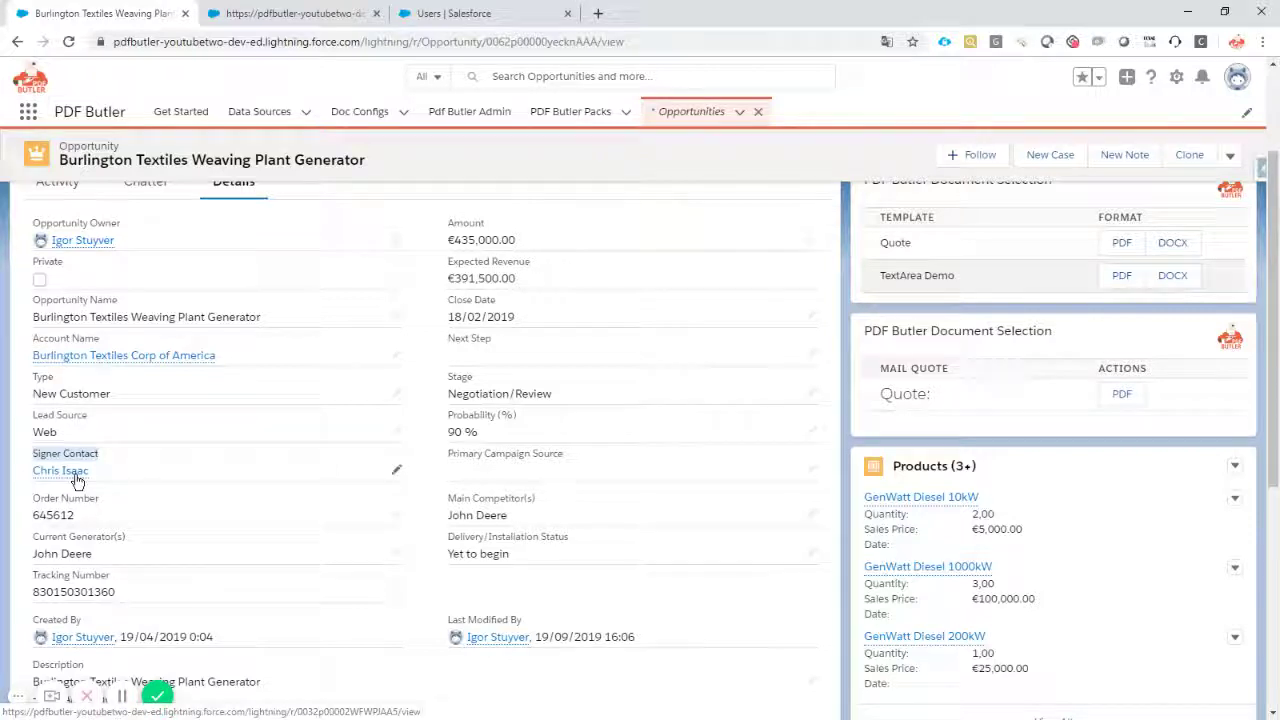
mouse_move(76, 478)
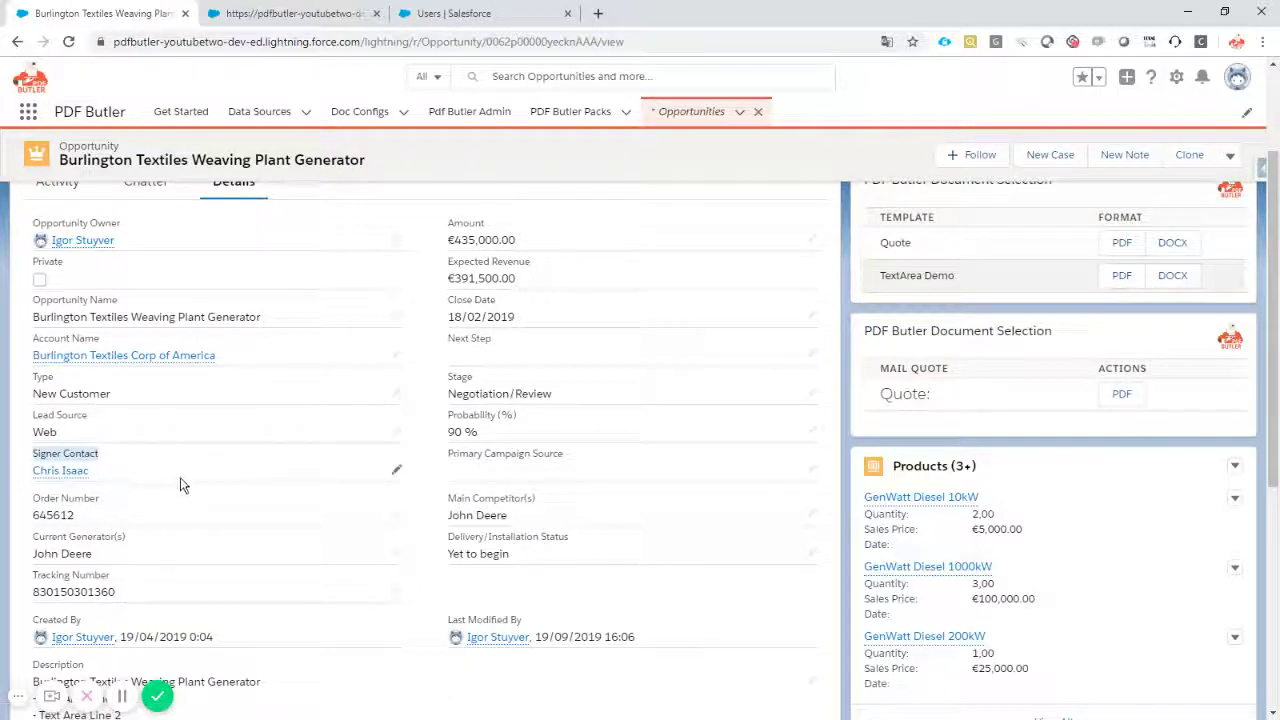
click(262, 113)
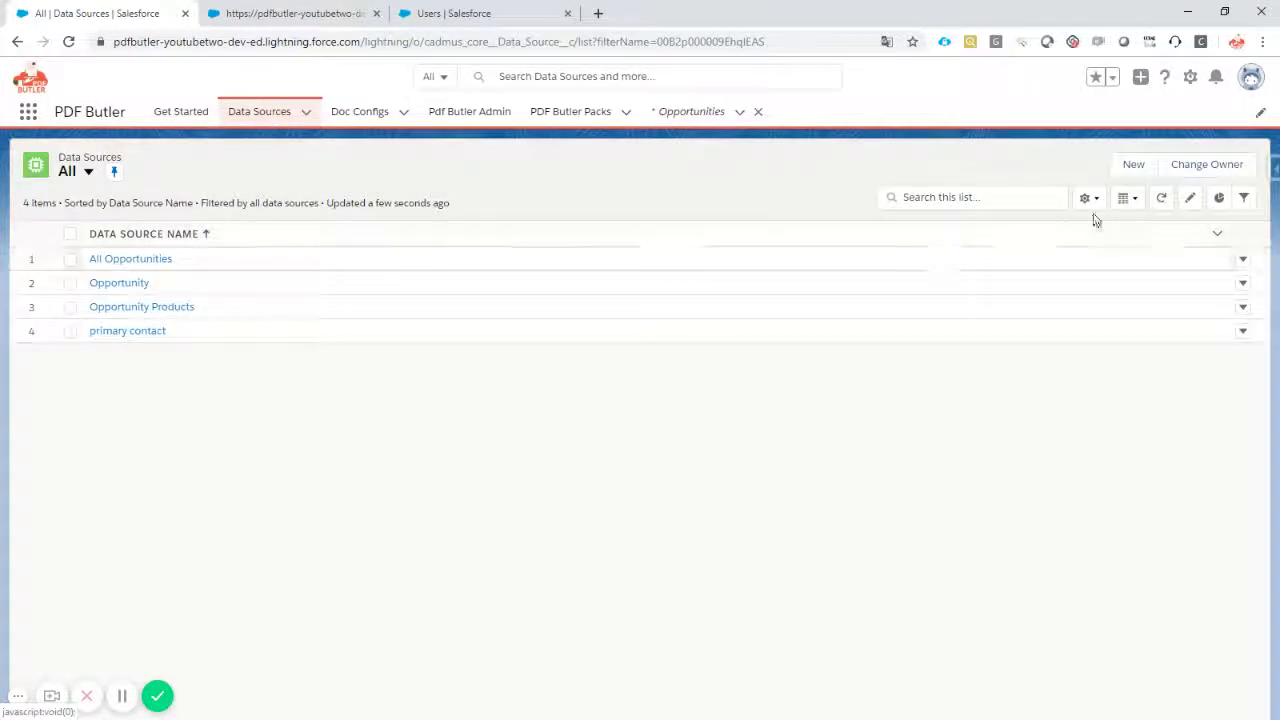
Create and save a new SOQL data source named 'Signers' with the default recordId query.
click(1133, 164)
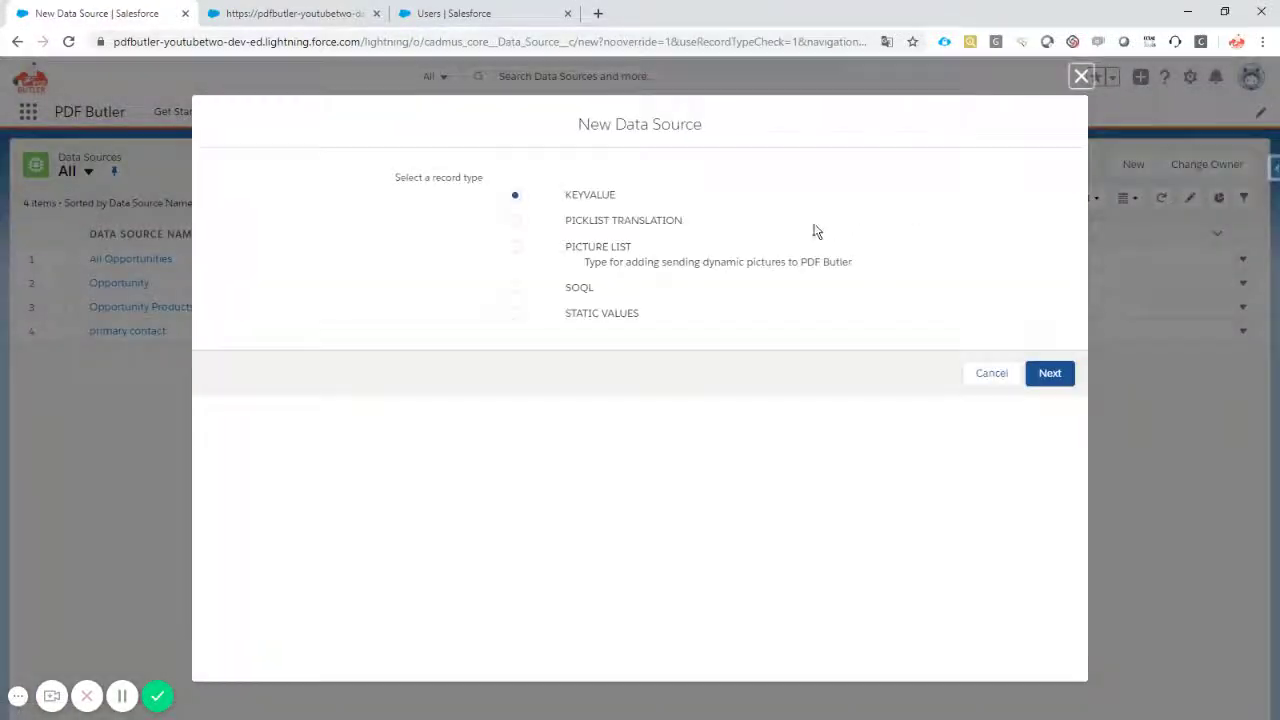
click(585, 290)
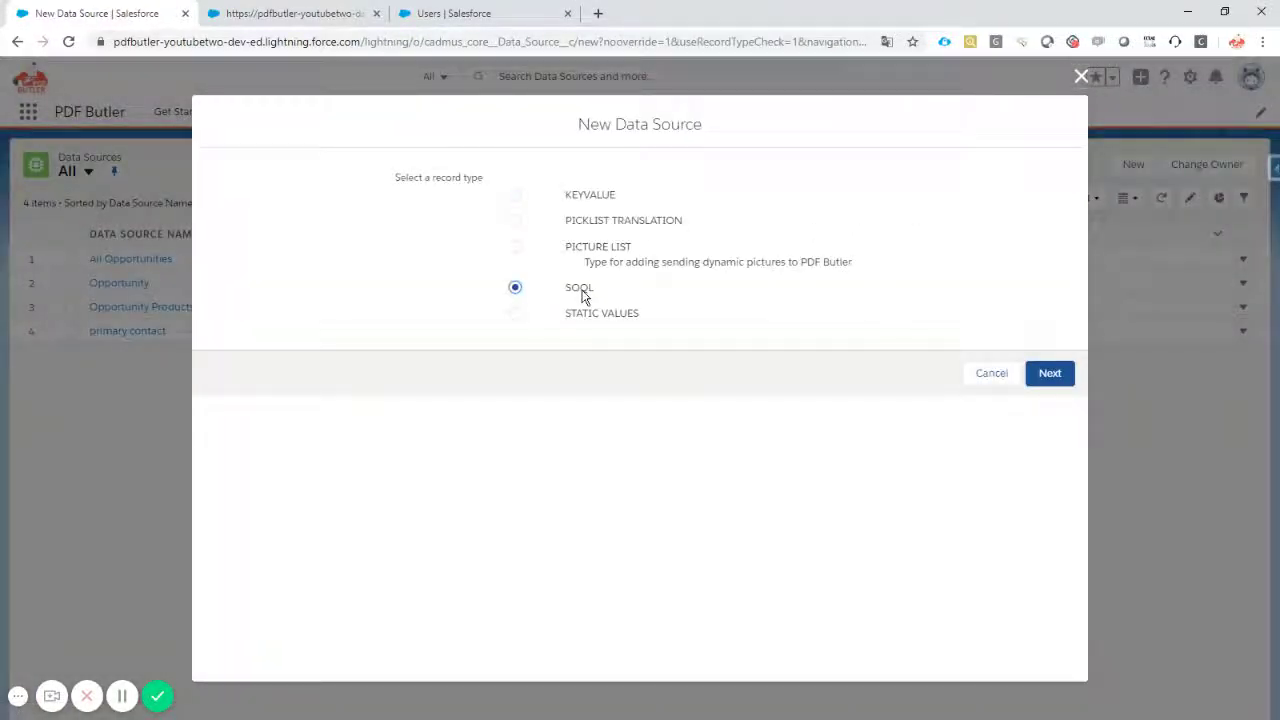
click(1050, 375)
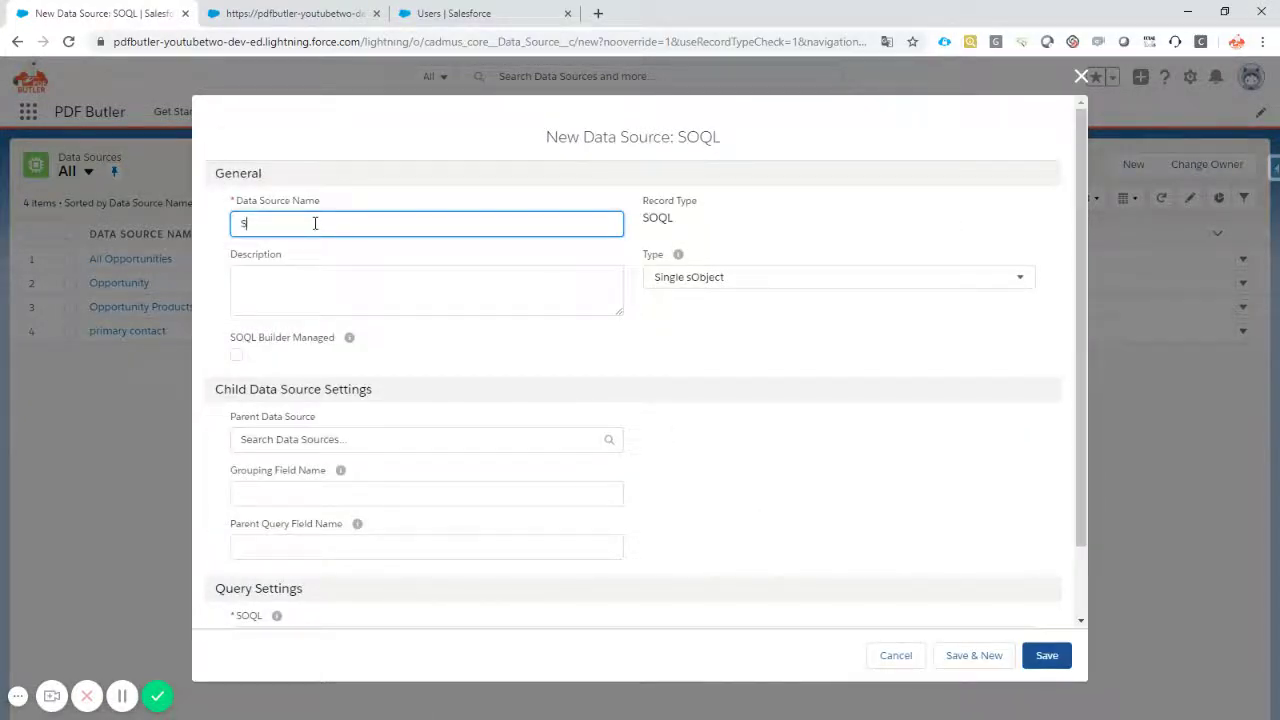
text(Signers)
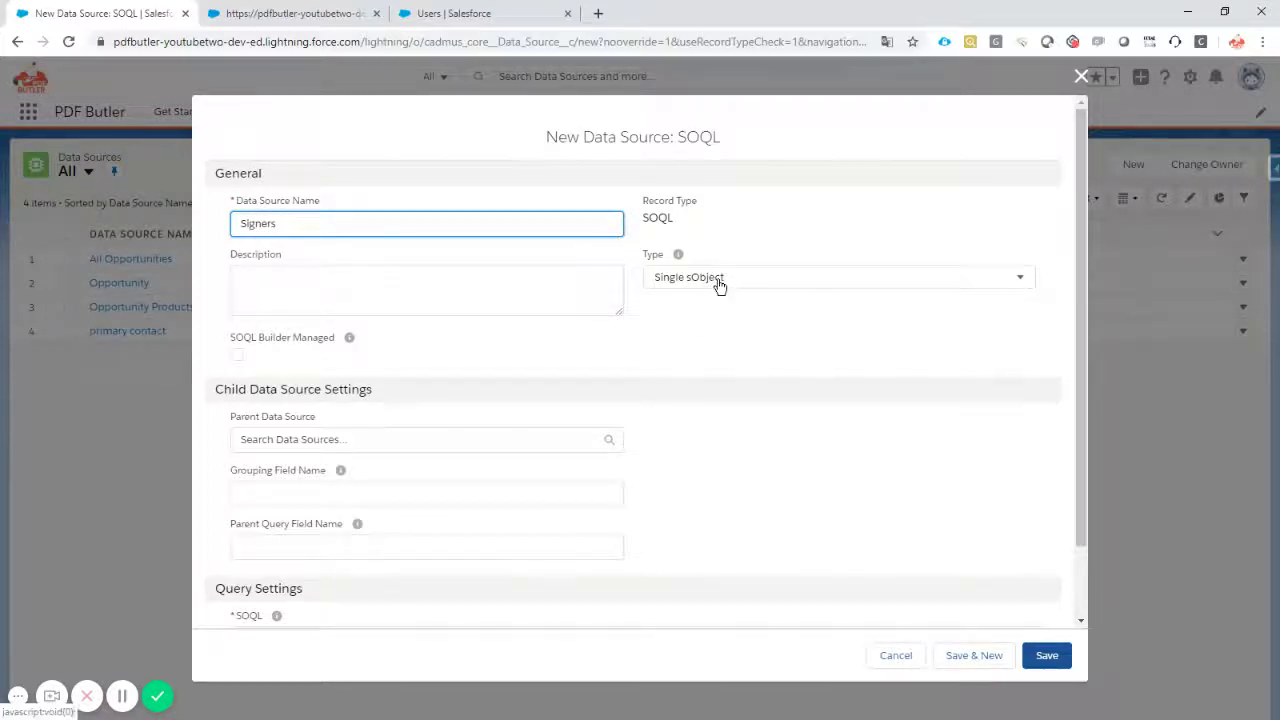
scroll(698, 365, down, 2)
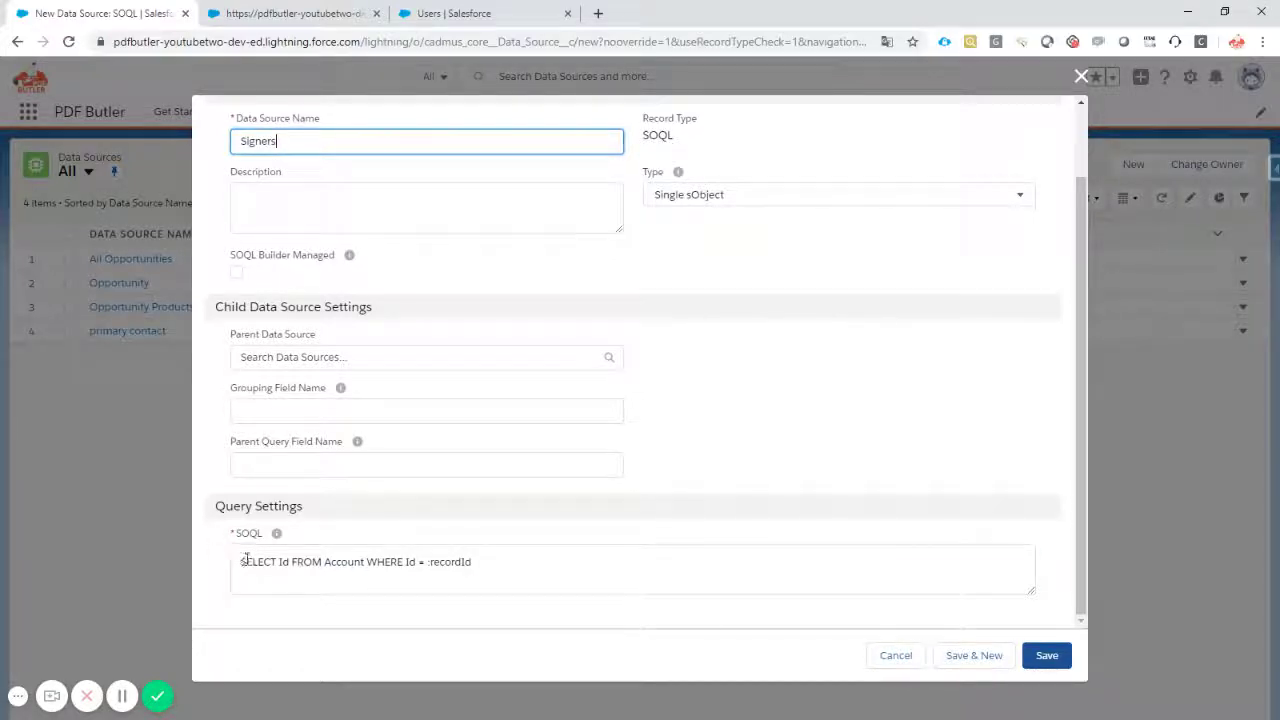
drag(245, 560, 517, 569)
click(1047, 655)
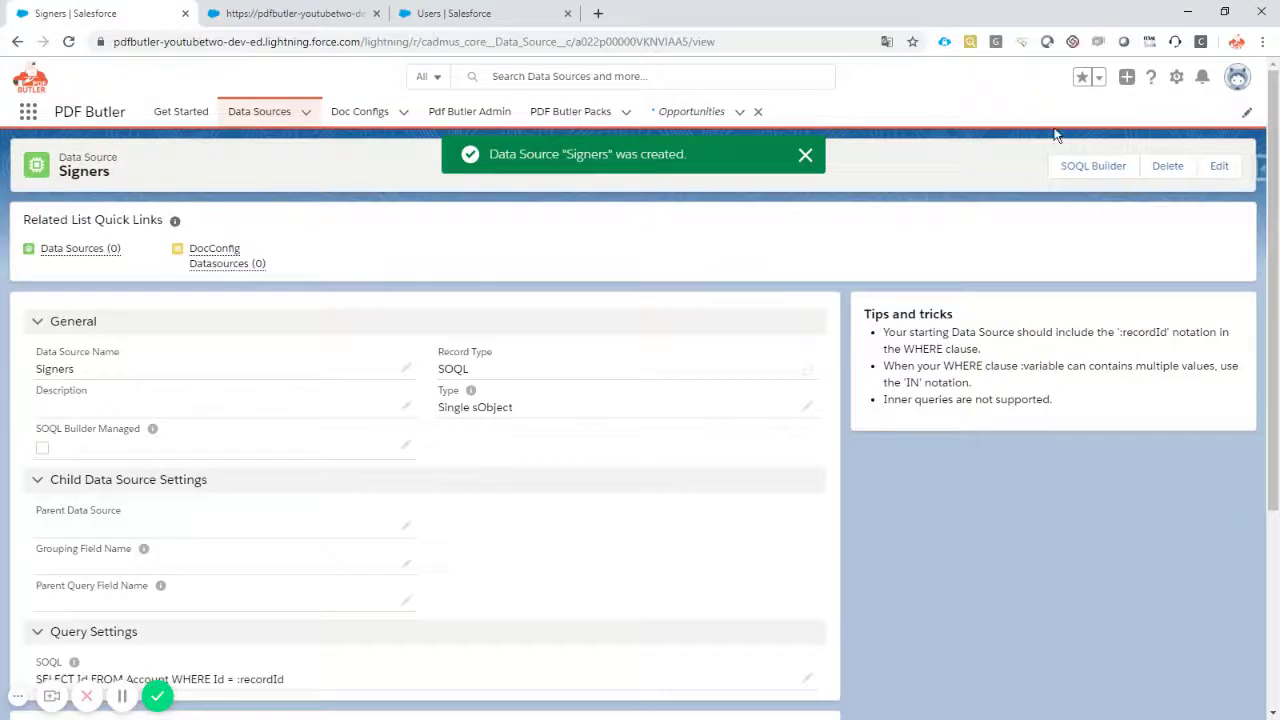
Open the Signers query builder, choose Opportunity as the object and add Opportunity ID.
click(1090, 167)
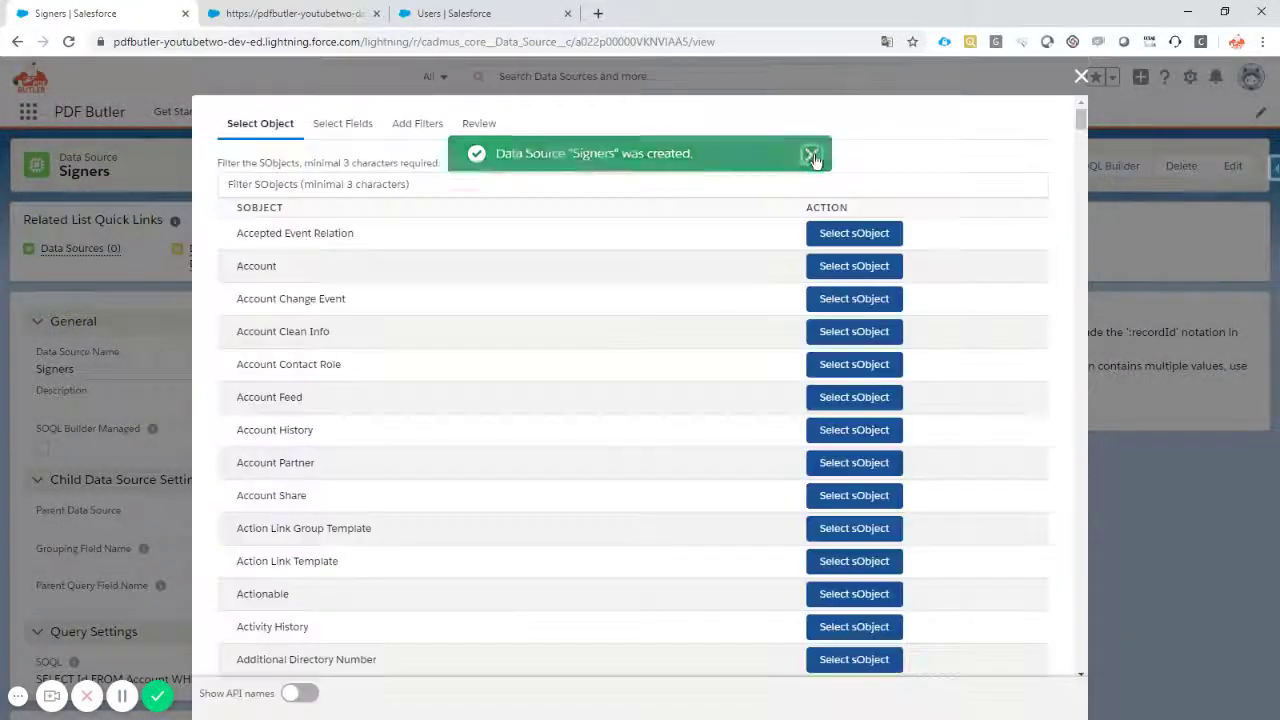
click(811, 155)
click(320, 180)
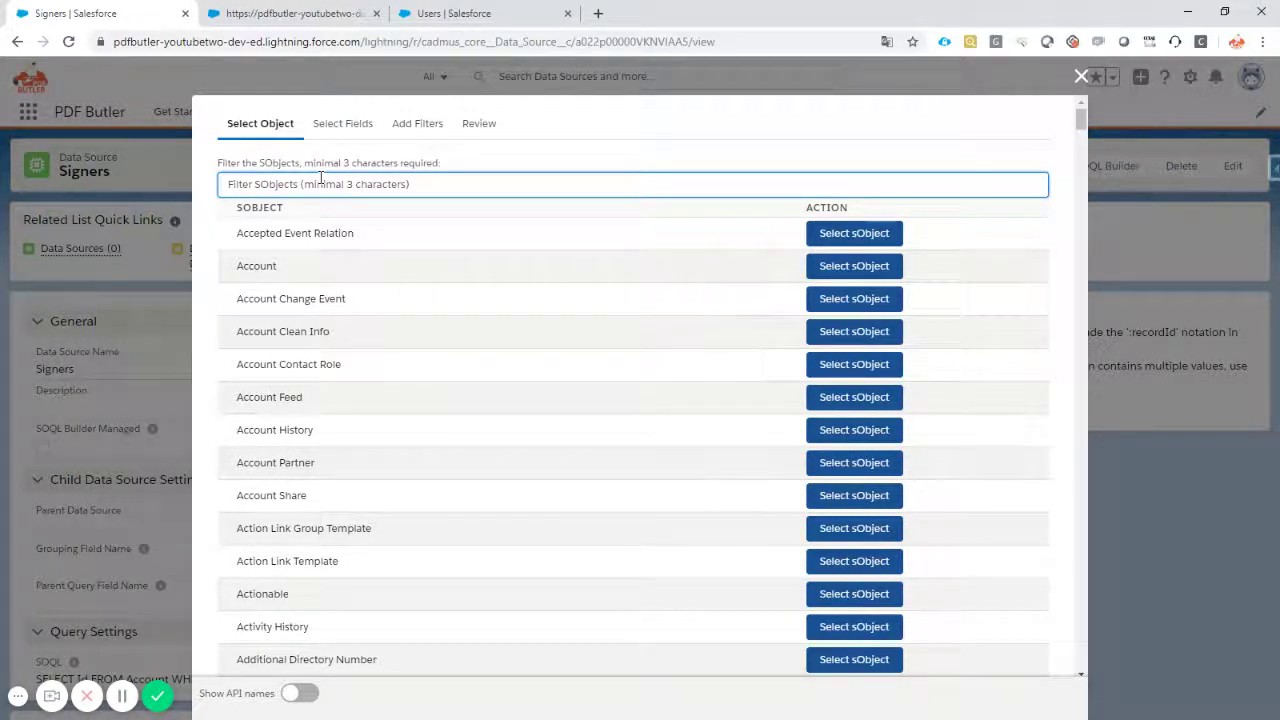
text(opp)
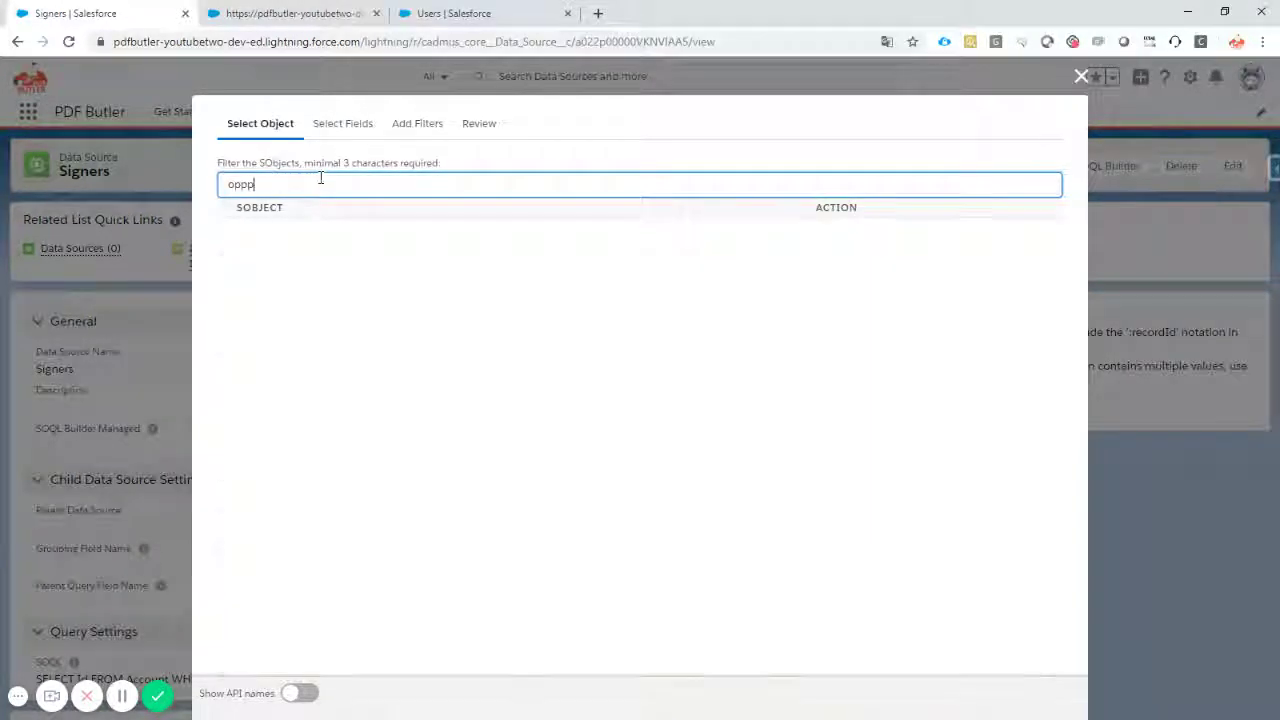
click(840, 232)
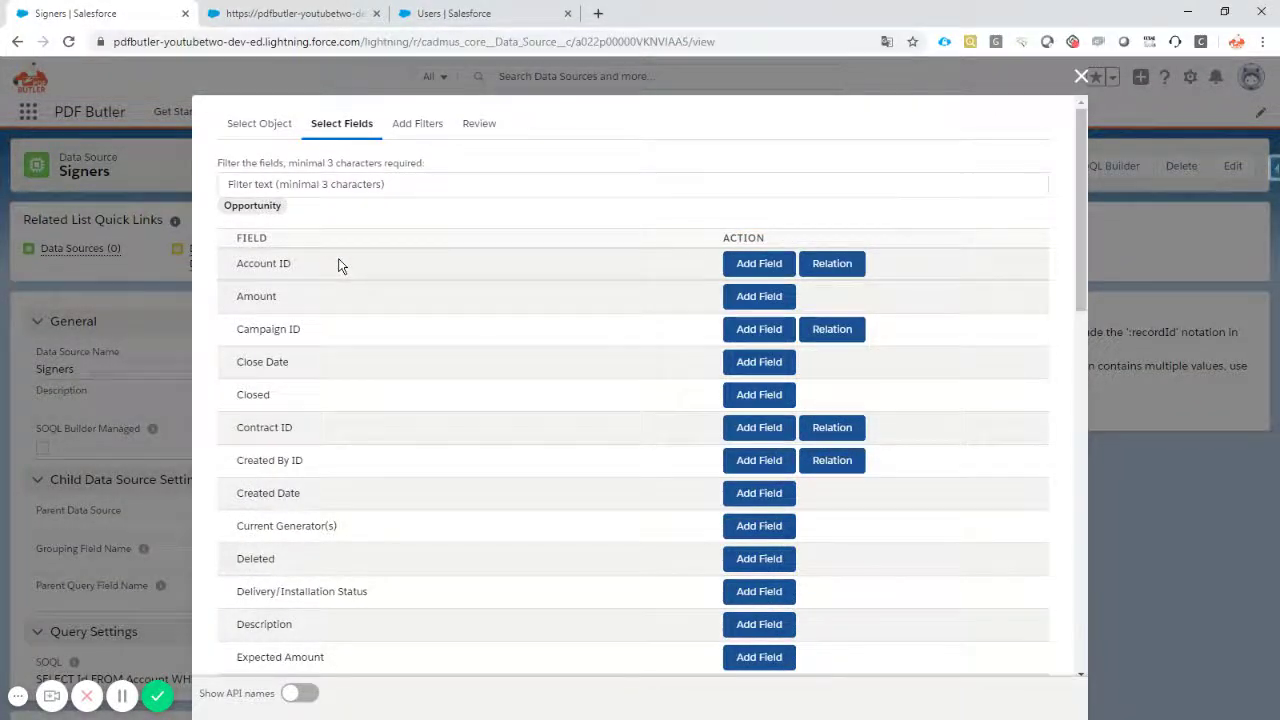
click(273, 185)
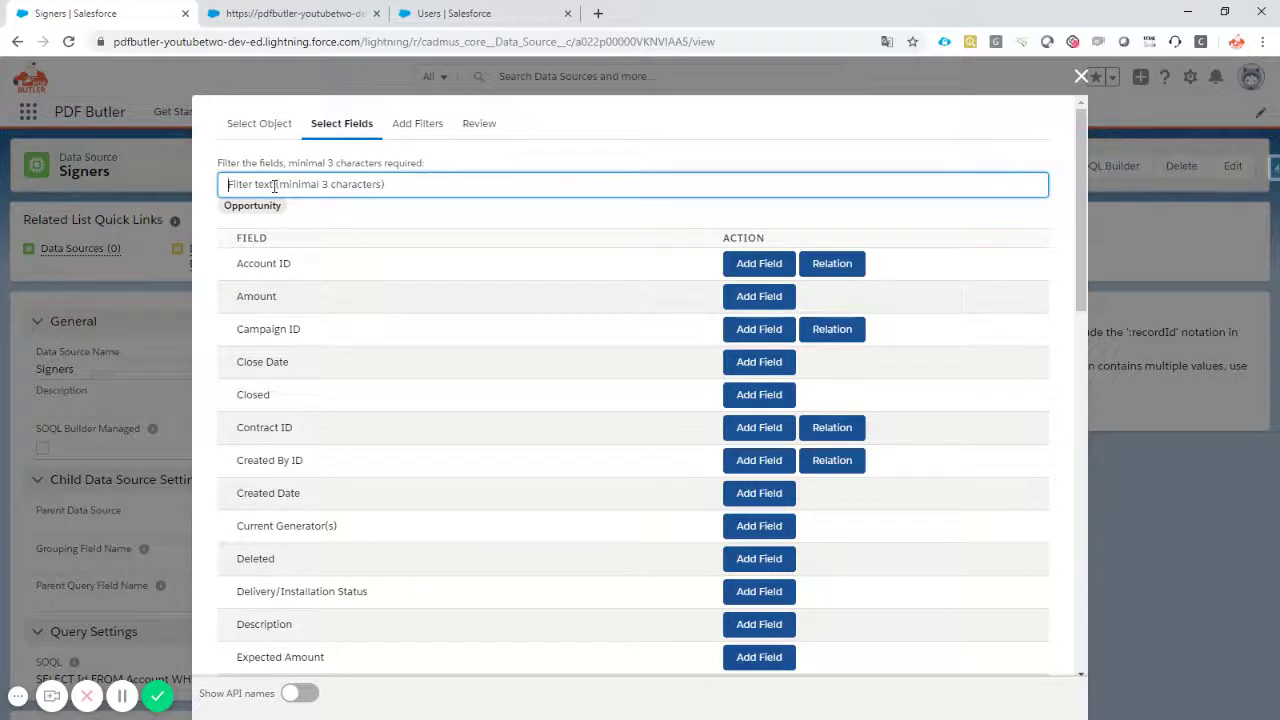
text(opp)
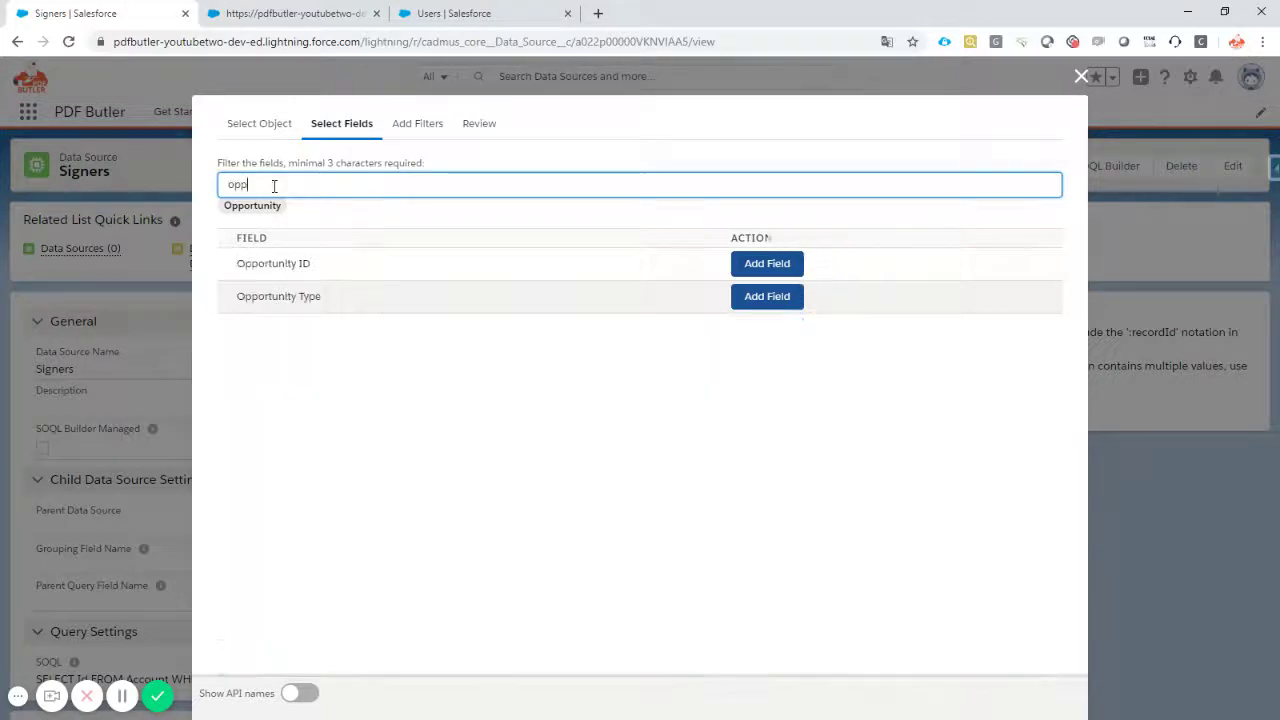
click(771, 263)
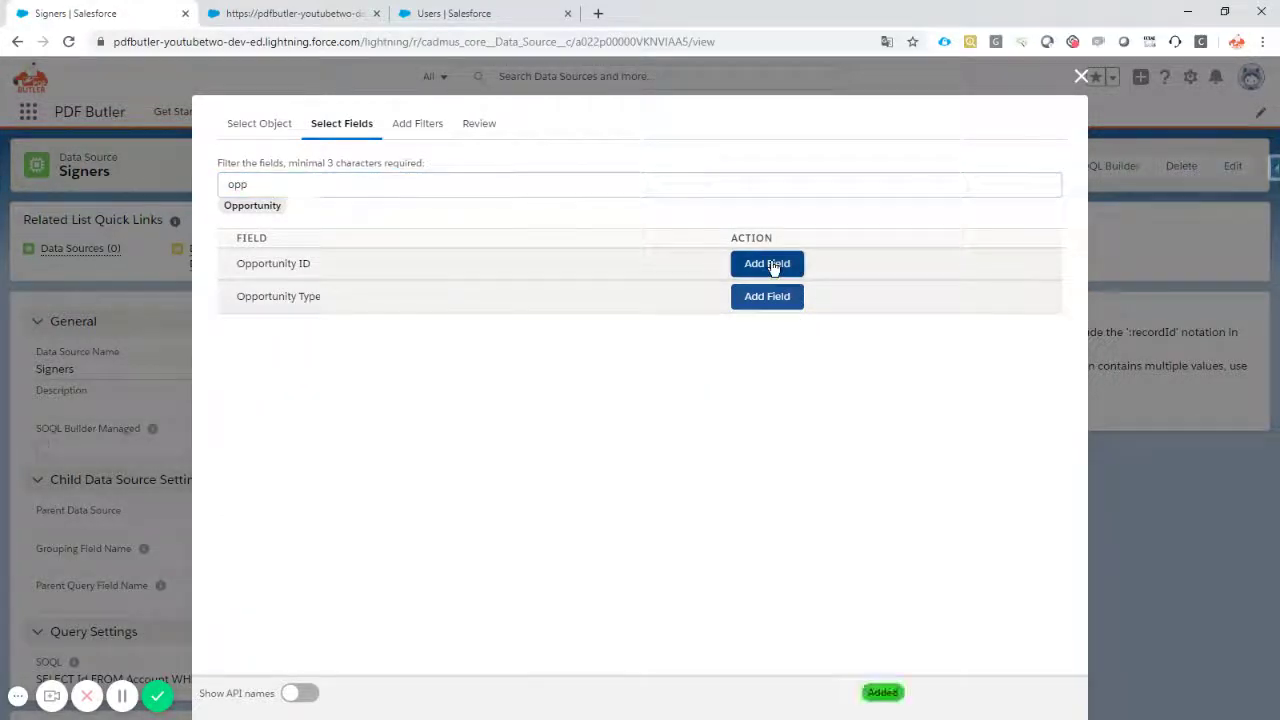
Add Owner ID, then the owner's First Name and Last Name through the Owner relation.
double_click(329, 184)
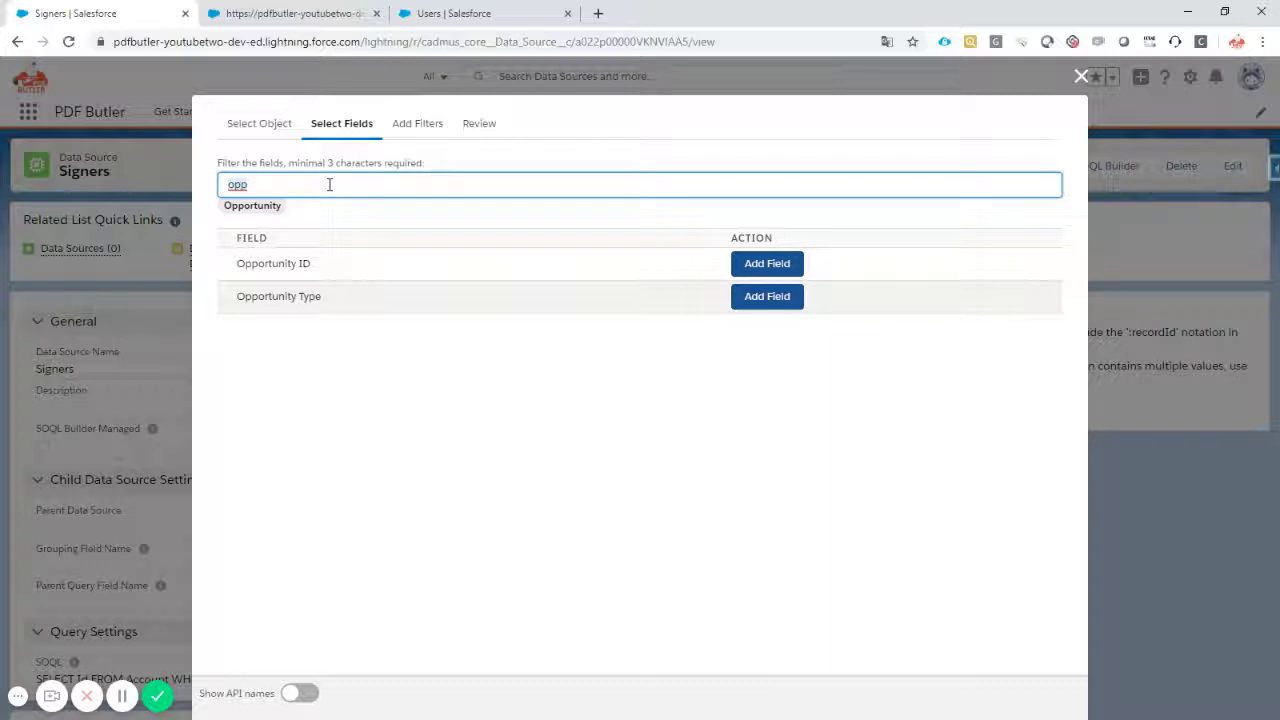
text(own)
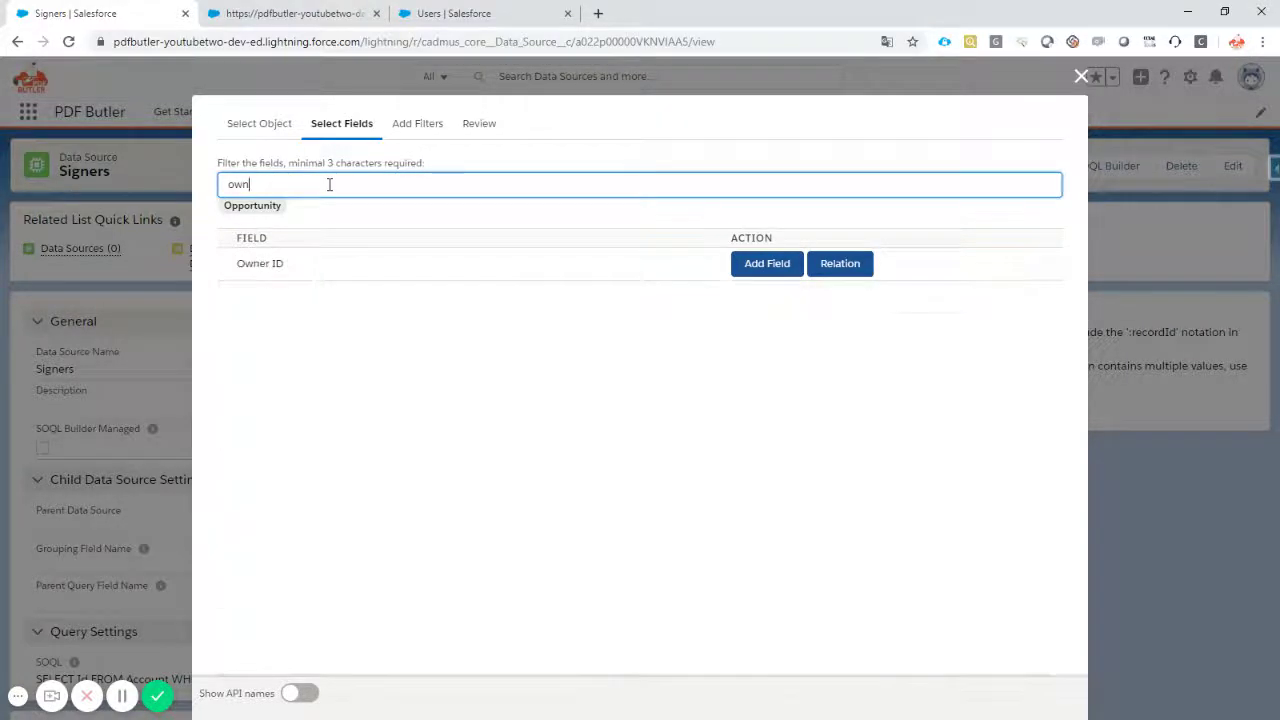
click(759, 267)
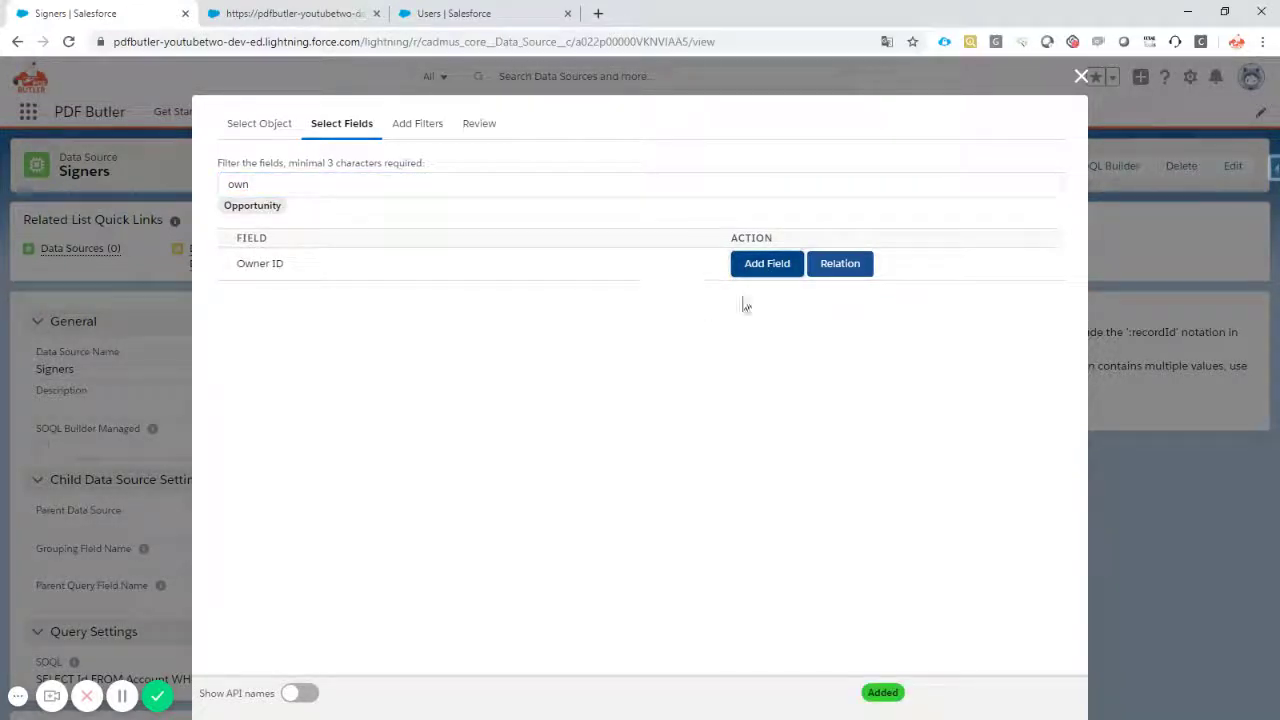
click(846, 272)
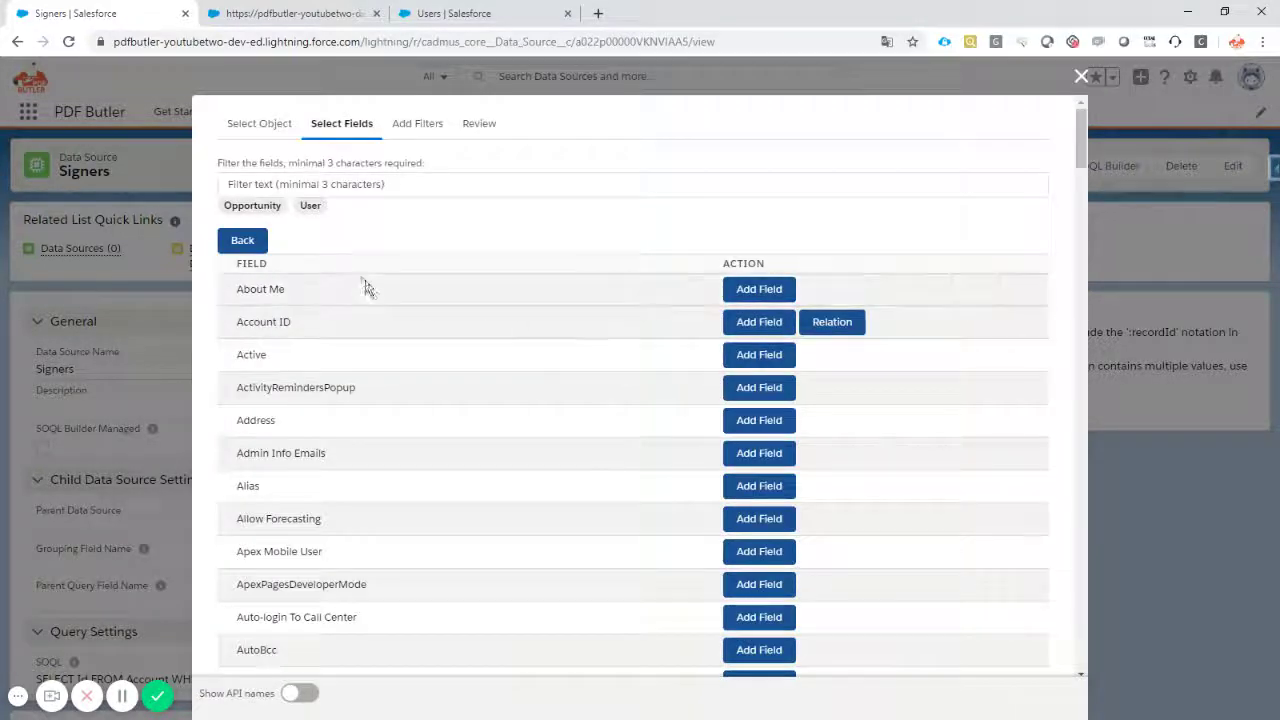
click(278, 186)
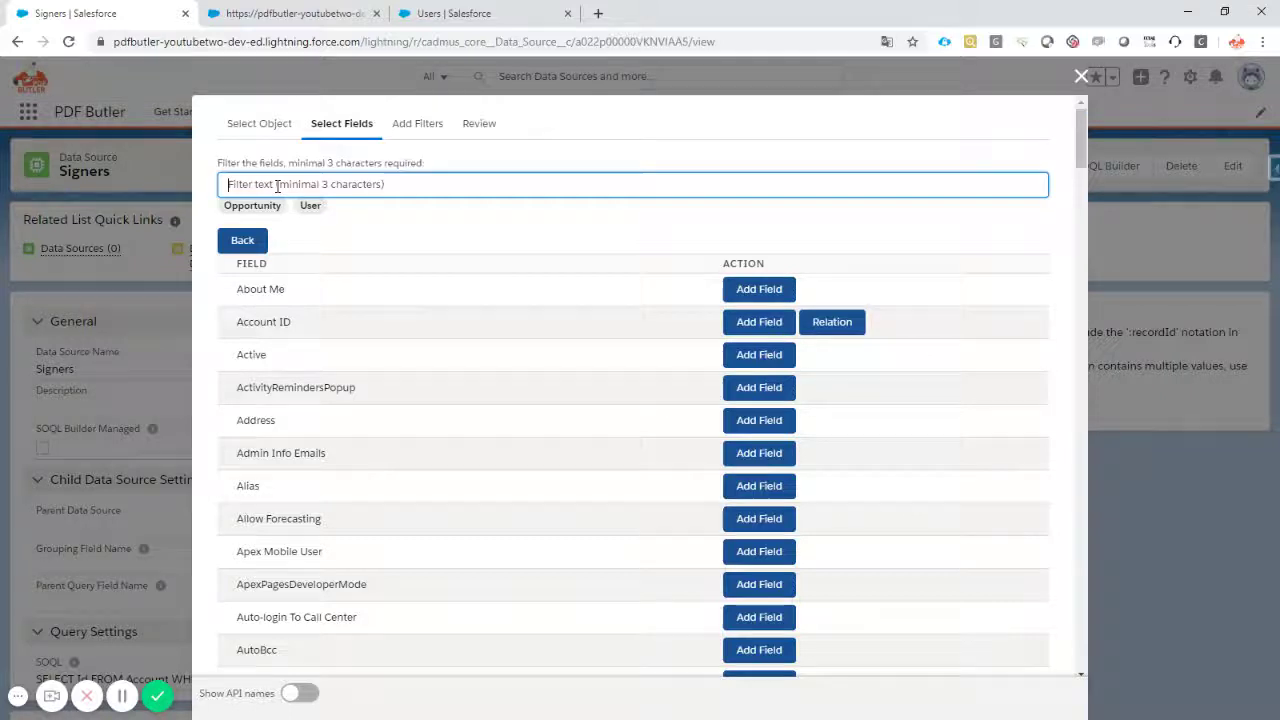
text(fir)
click(745, 294)
click(344, 182)
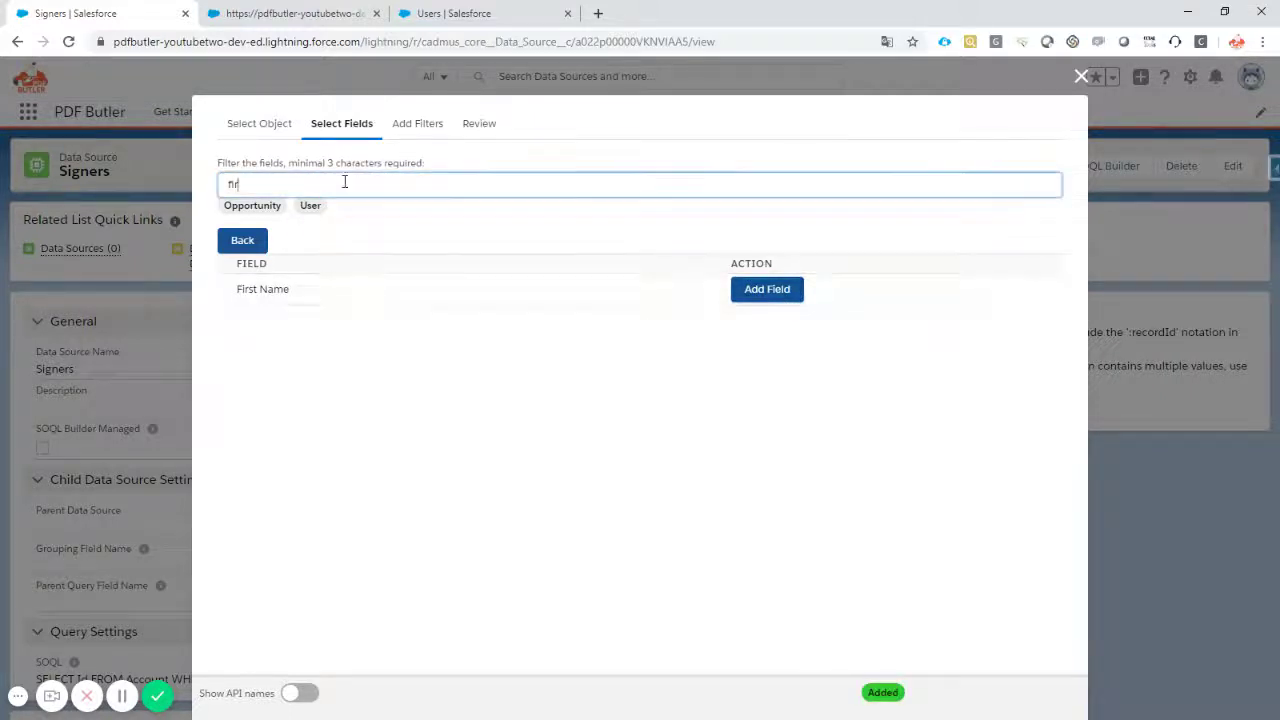
key(BackSpace)
key(BackSpace)
key(BackSpace)
text(las)
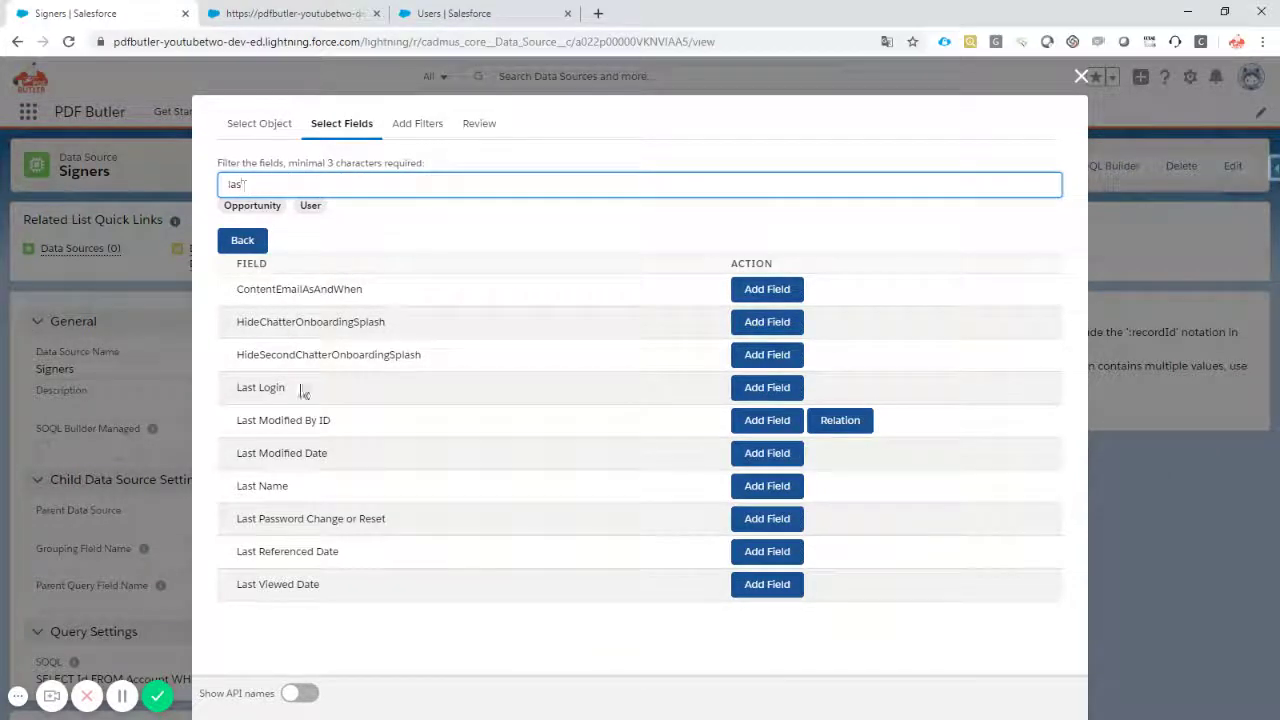
click(770, 487)
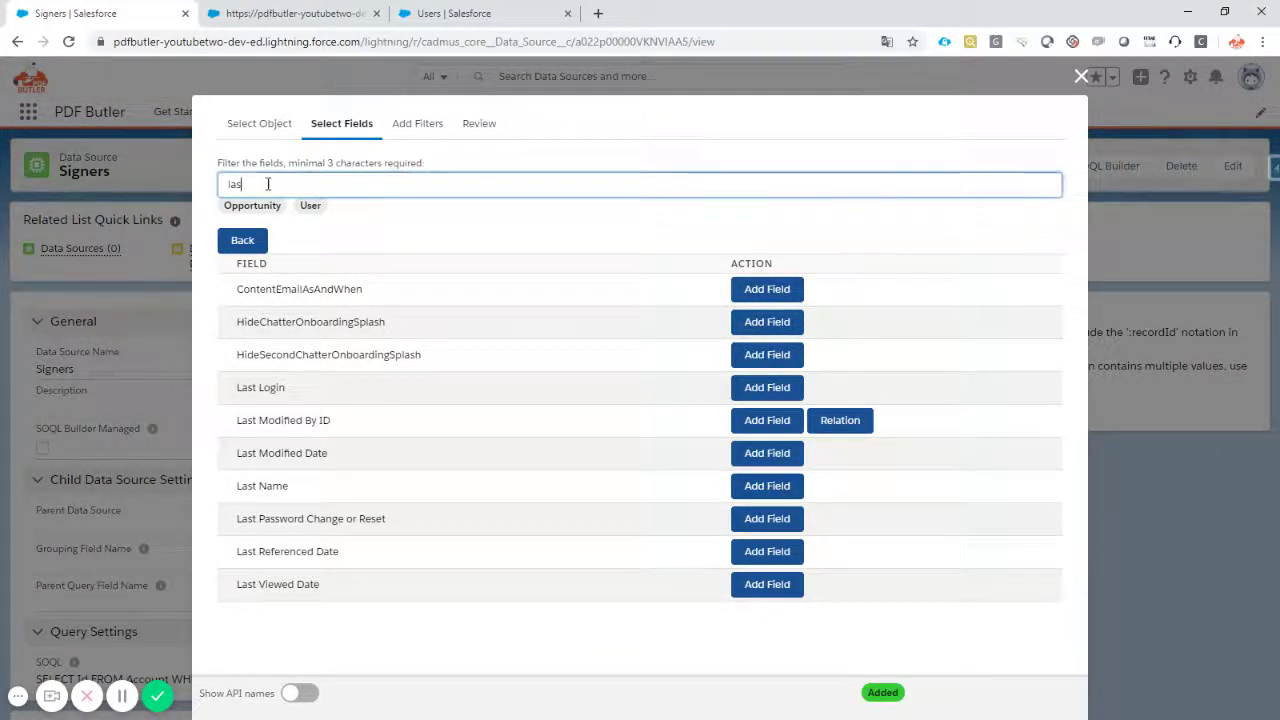
Add the owner's Email and Mobile fields to the query.
double_click(268, 184)
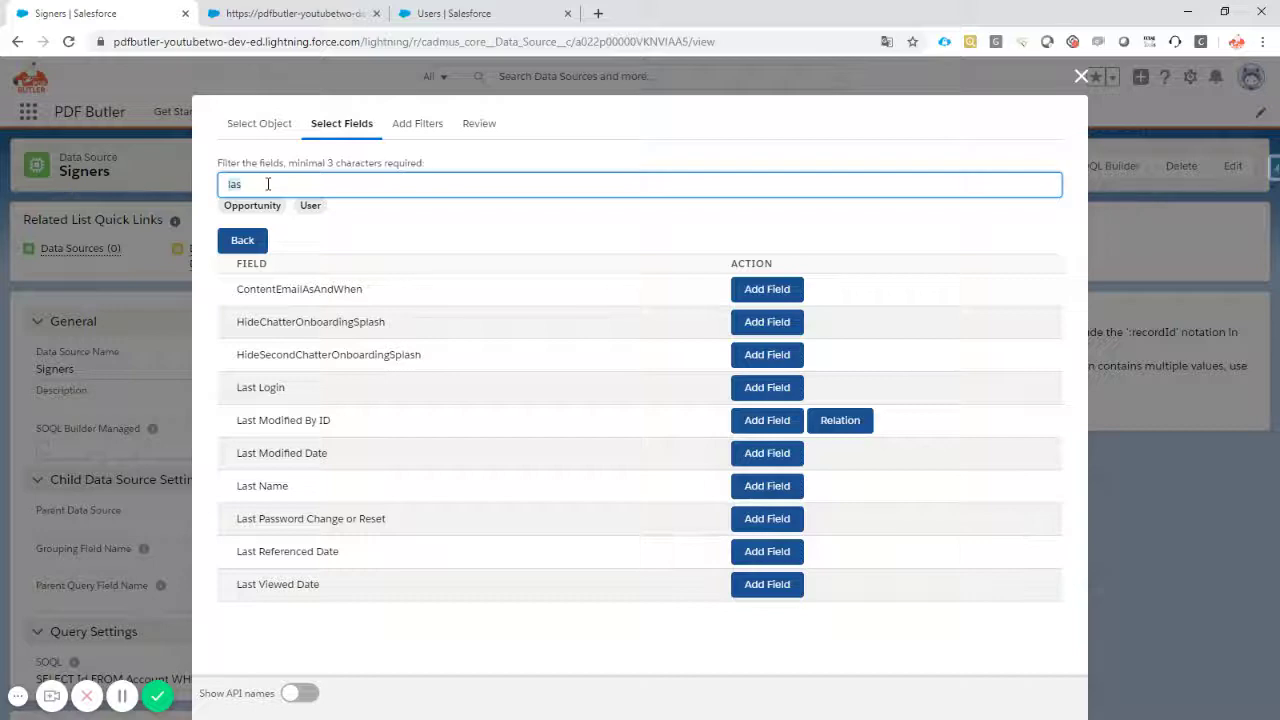
text(email)
scroll(336, 364, down, 3)
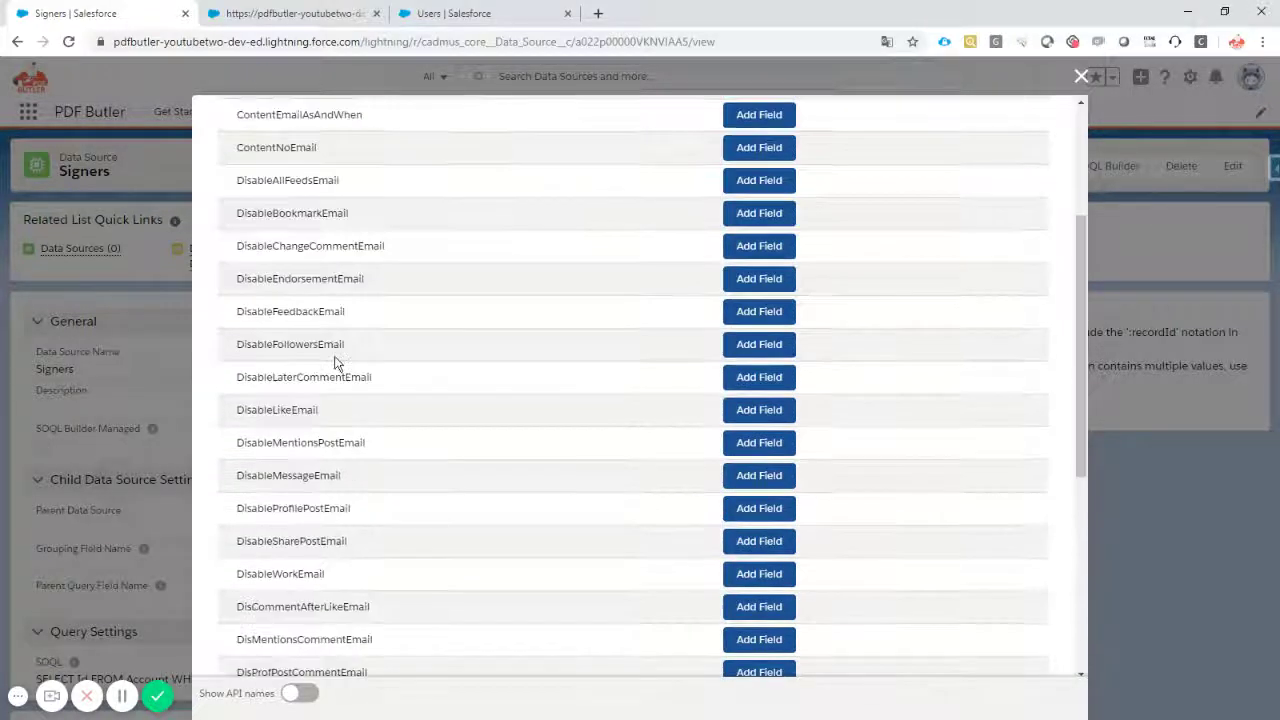
scroll(336, 364, down, 5)
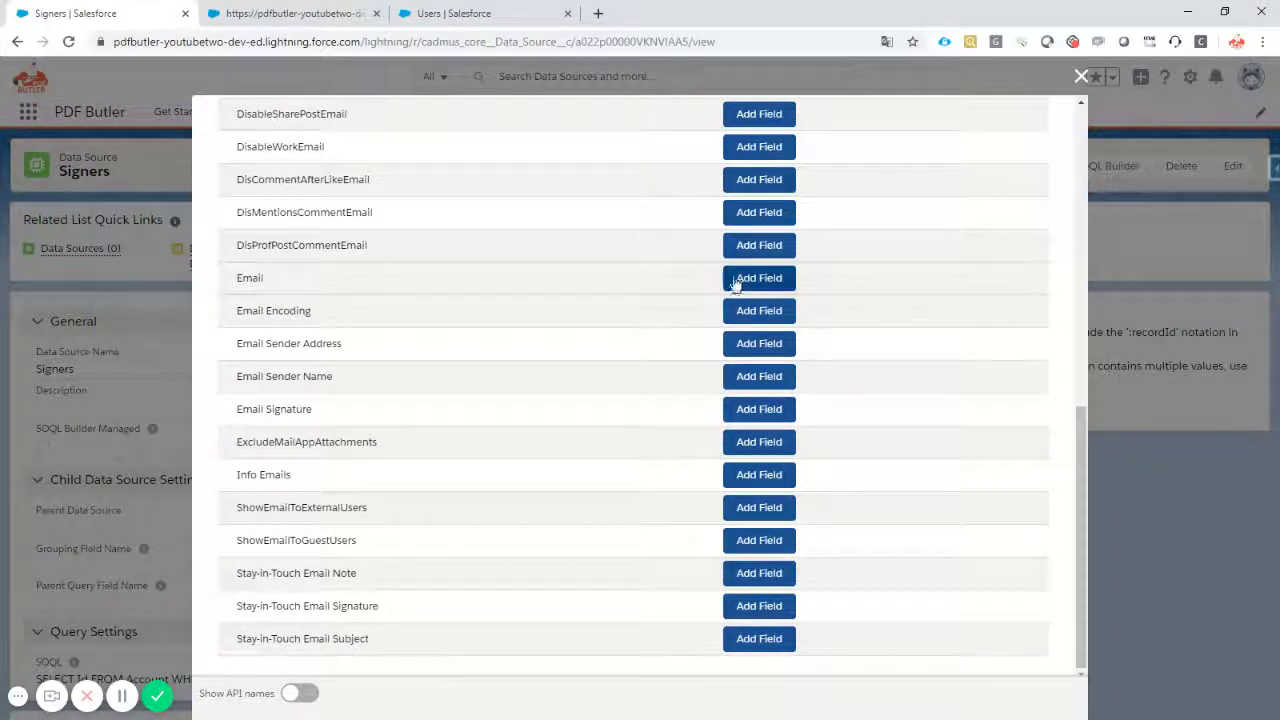
click(745, 278)
scroll(531, 291, up, 10)
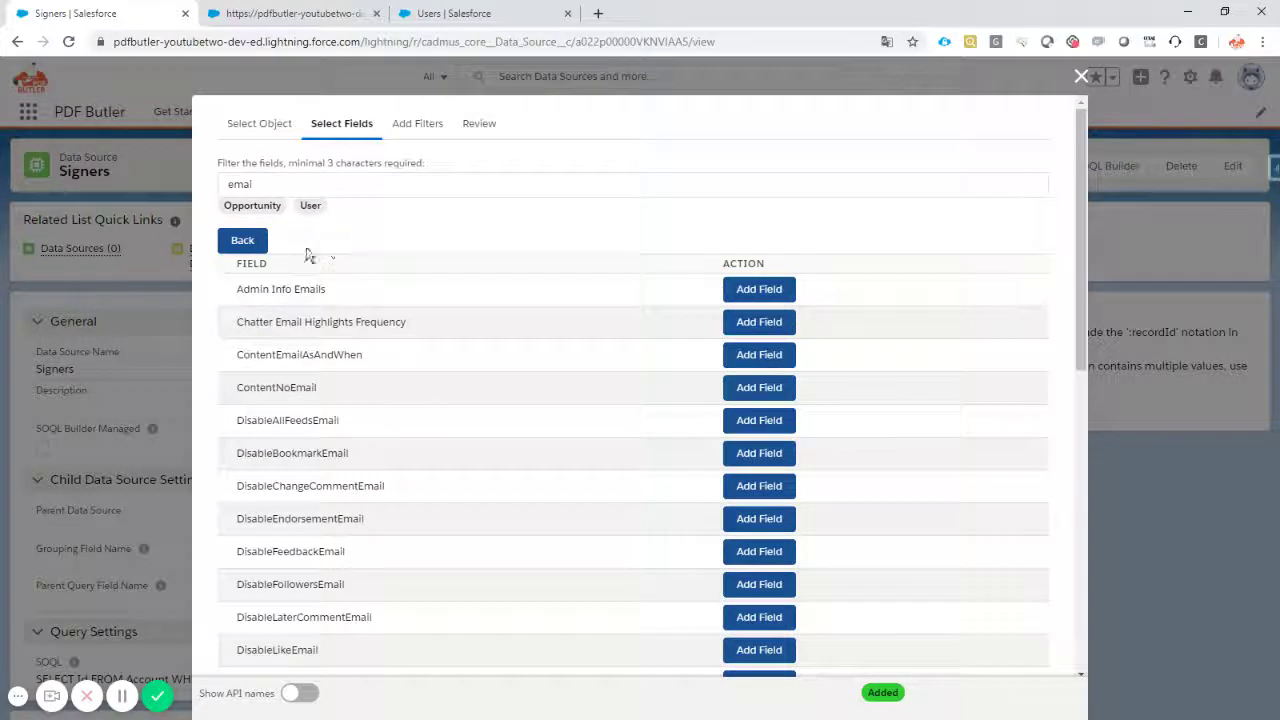
double_click(269, 185)
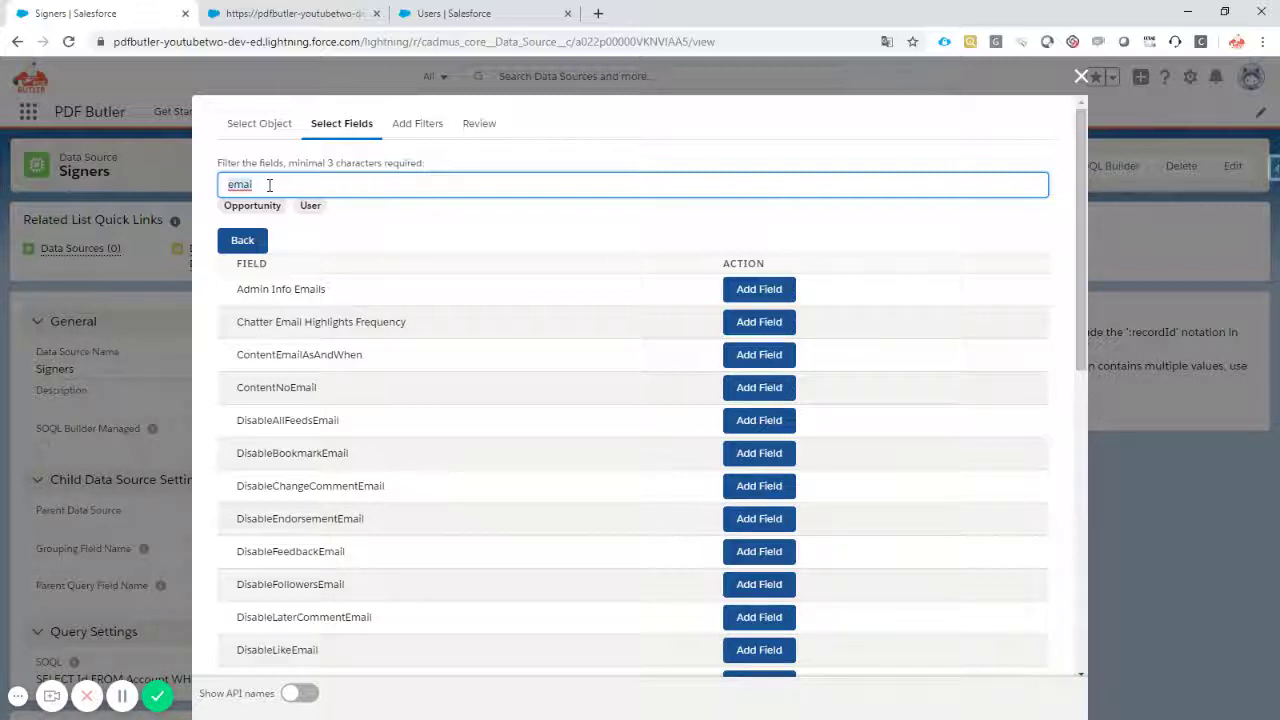
text(mob)
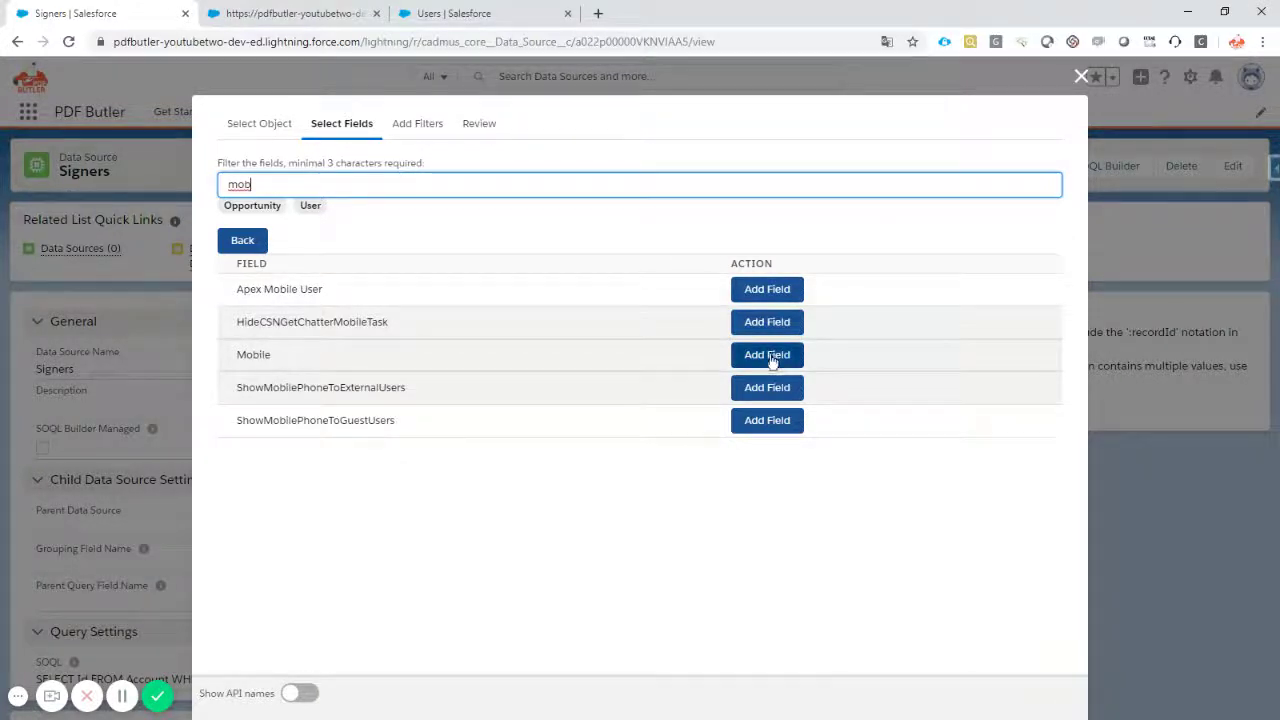
click(764, 356)
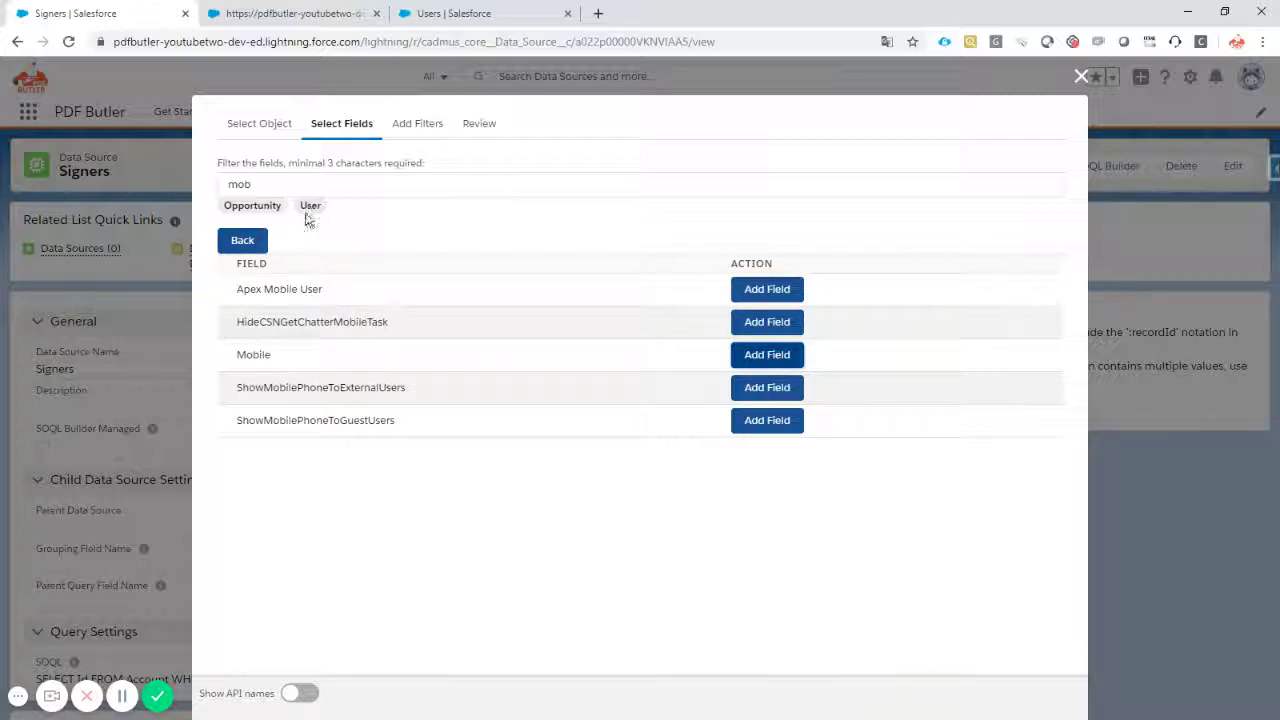
Add the Signer Contact field and, through it, the contact's First Name and Last Name.
click(242, 240)
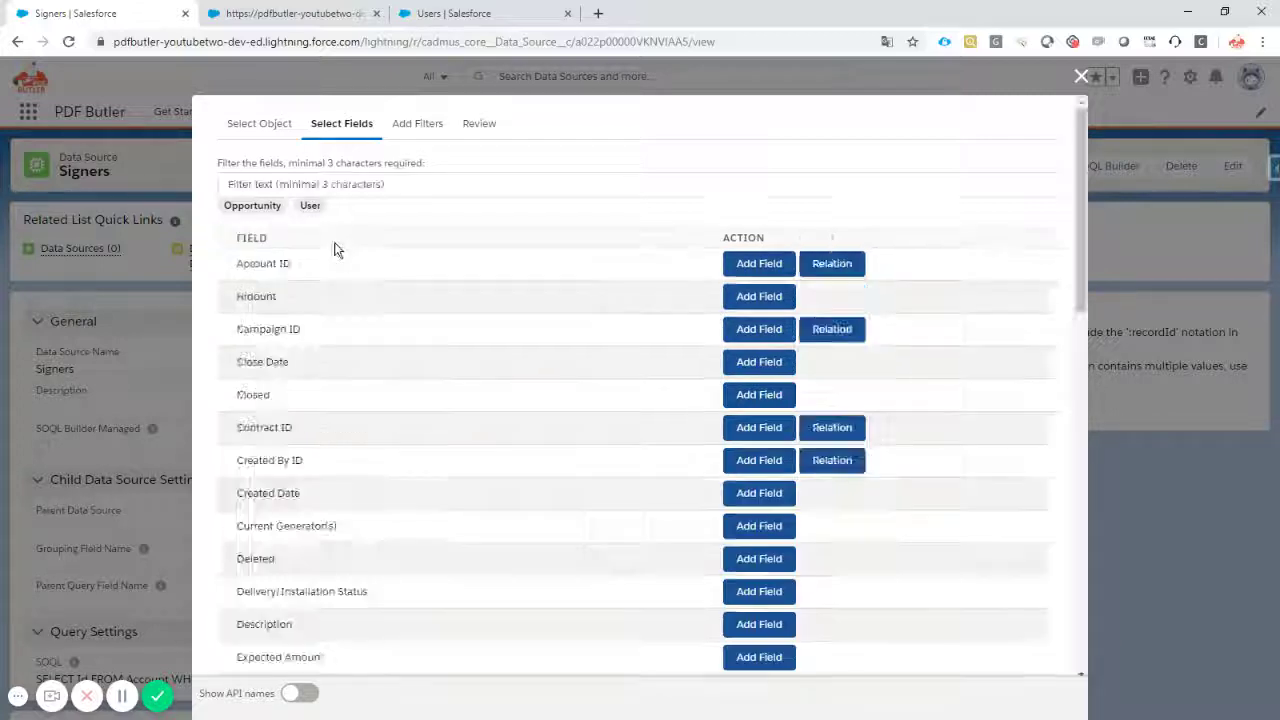
click(288, 183)
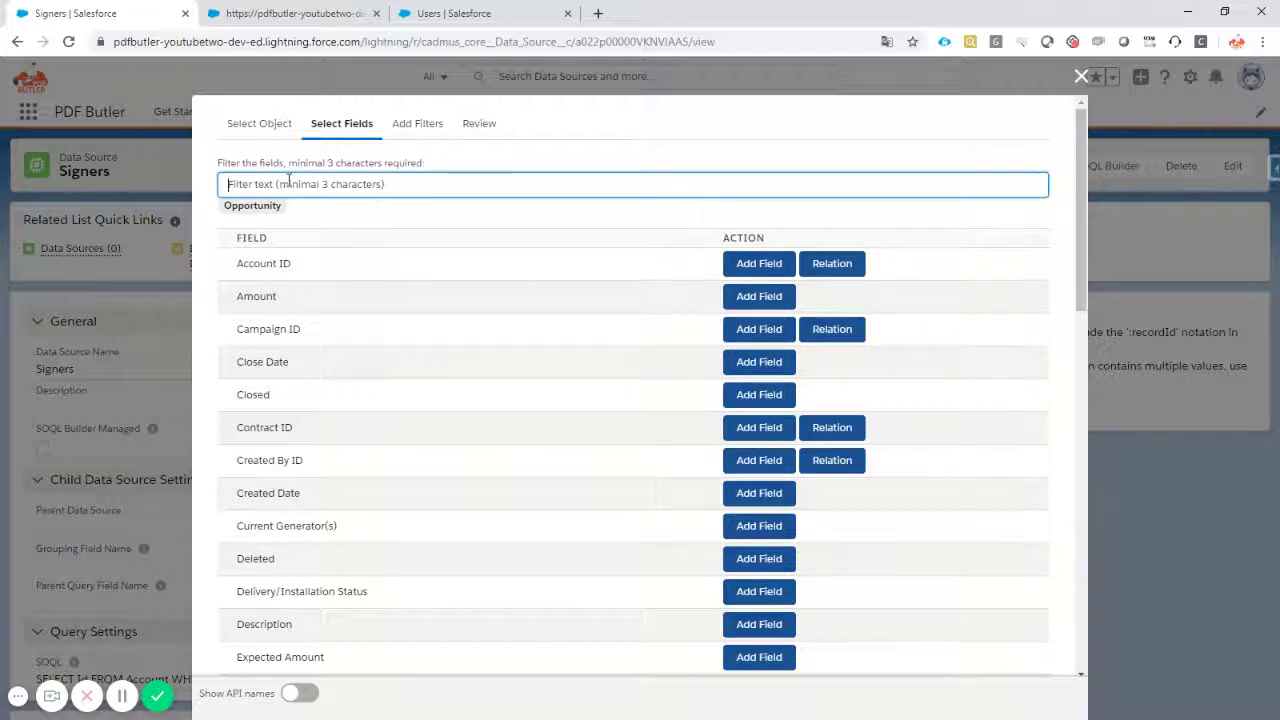
text(con)
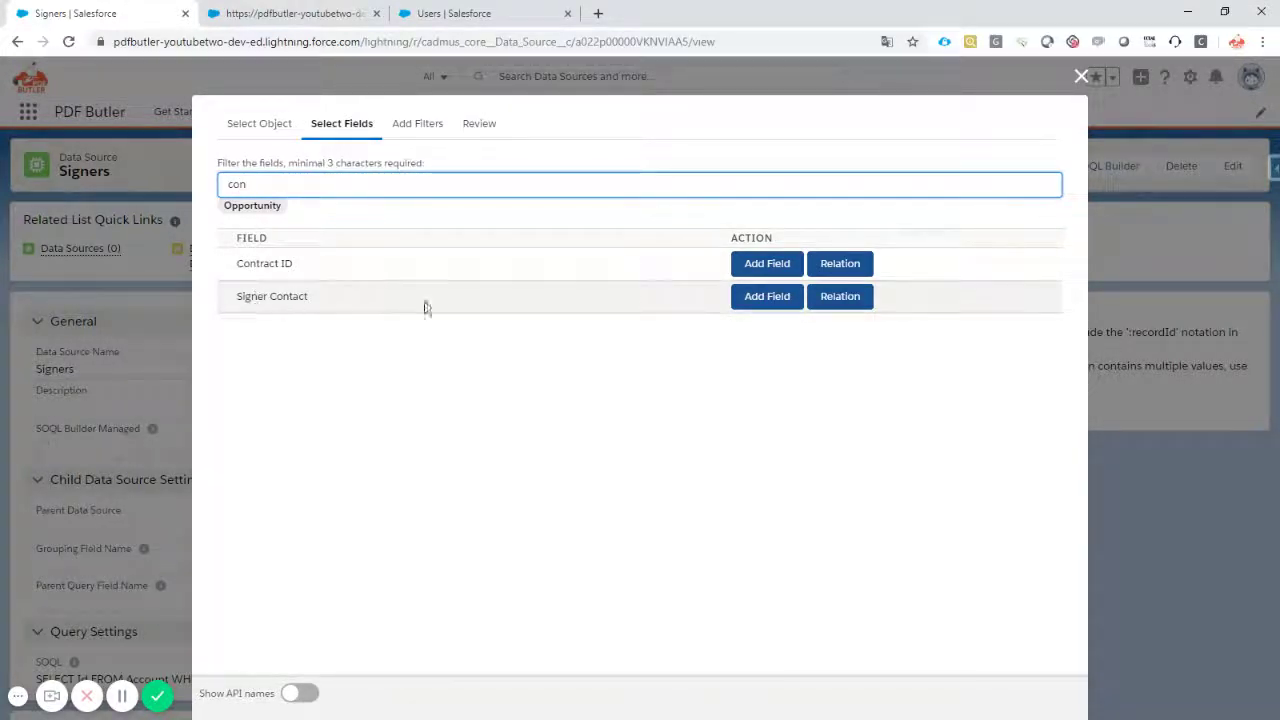
click(760, 300)
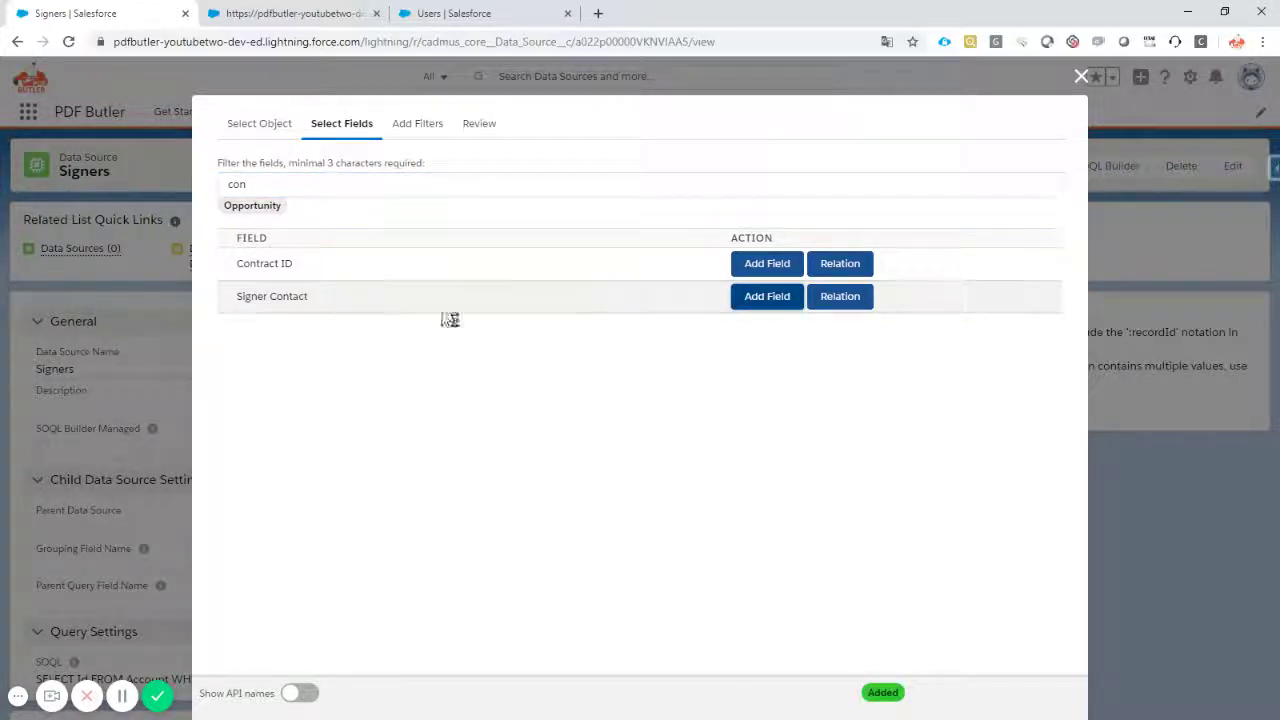
click(838, 298)
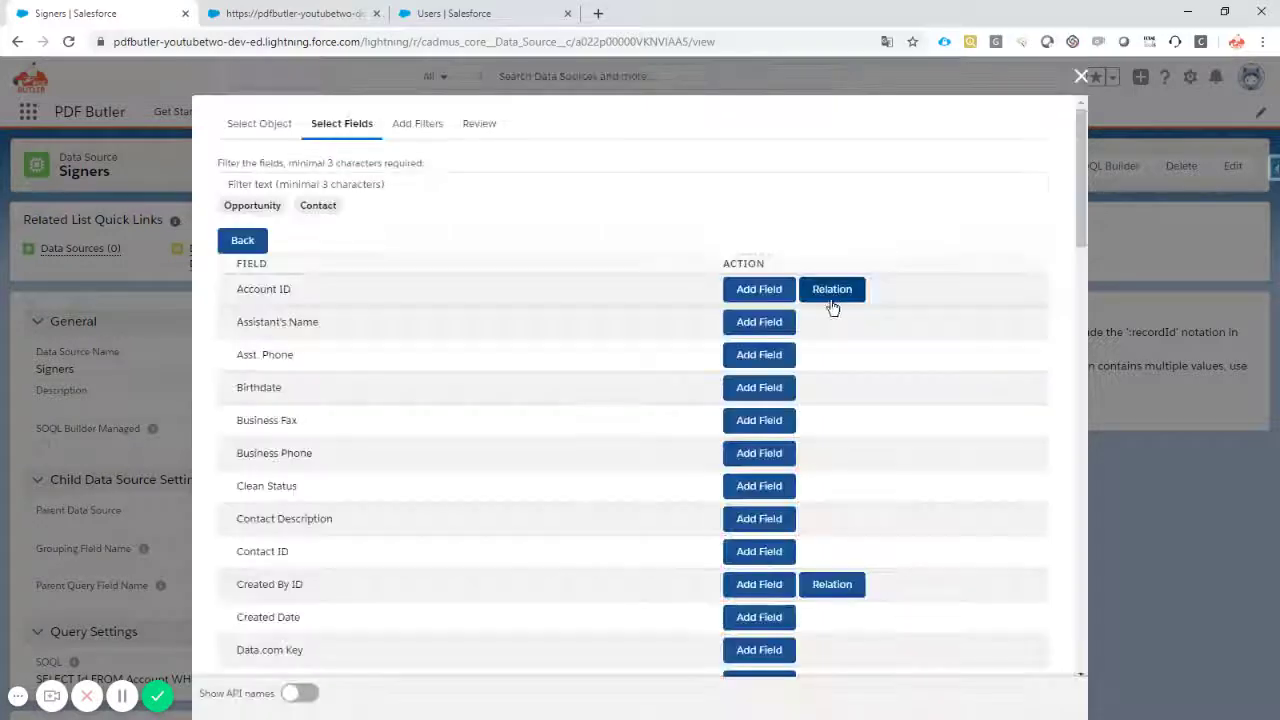
click(302, 183)
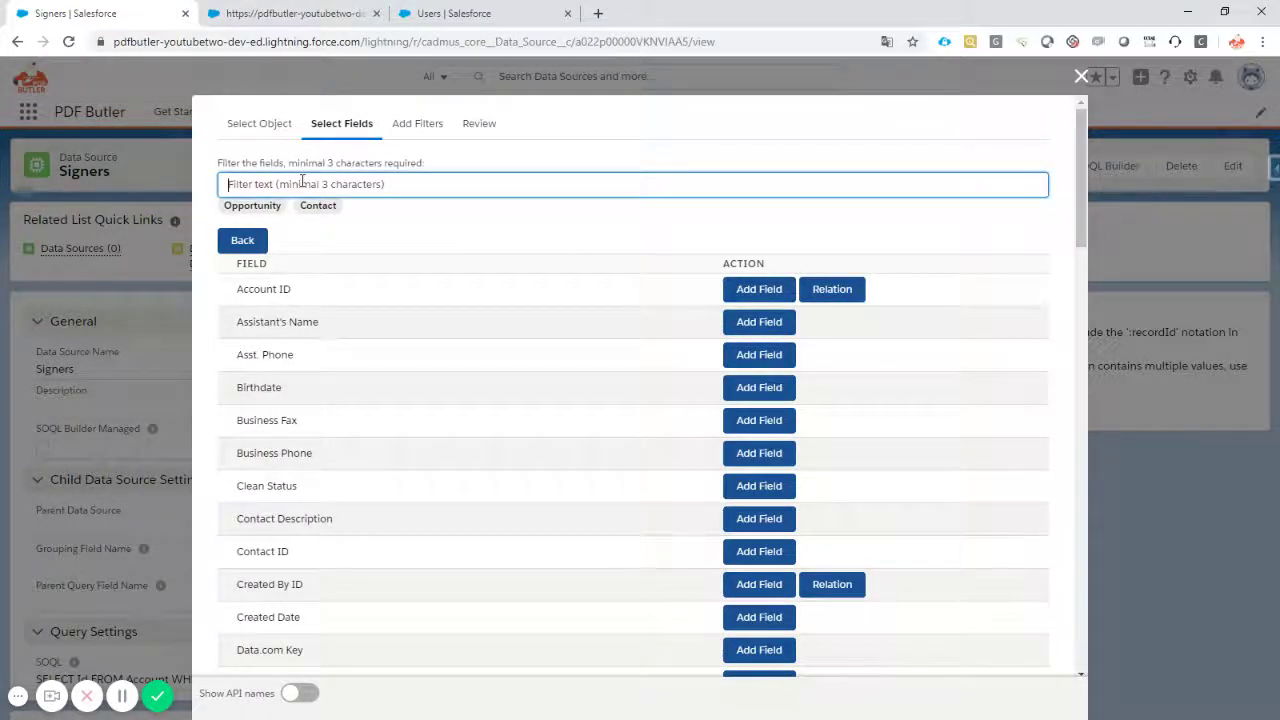
text(nam)
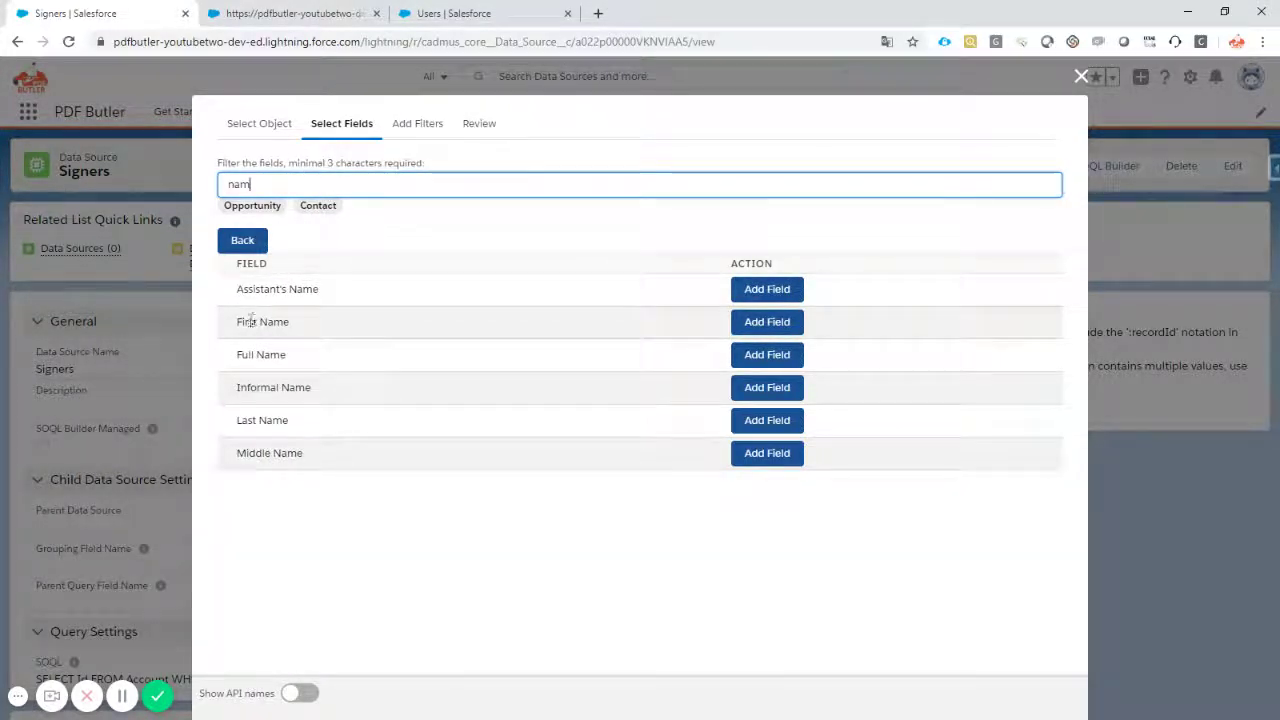
drag(237, 321, 289, 325)
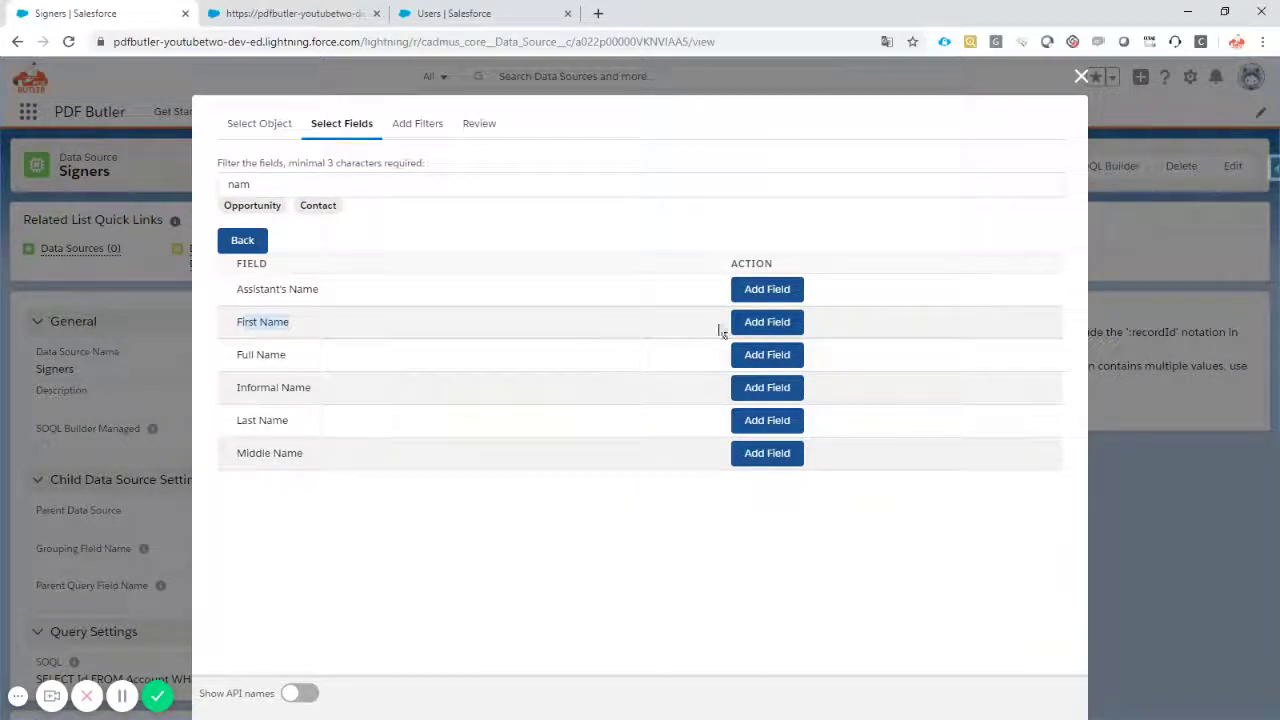
click(777, 321)
click(767, 420)
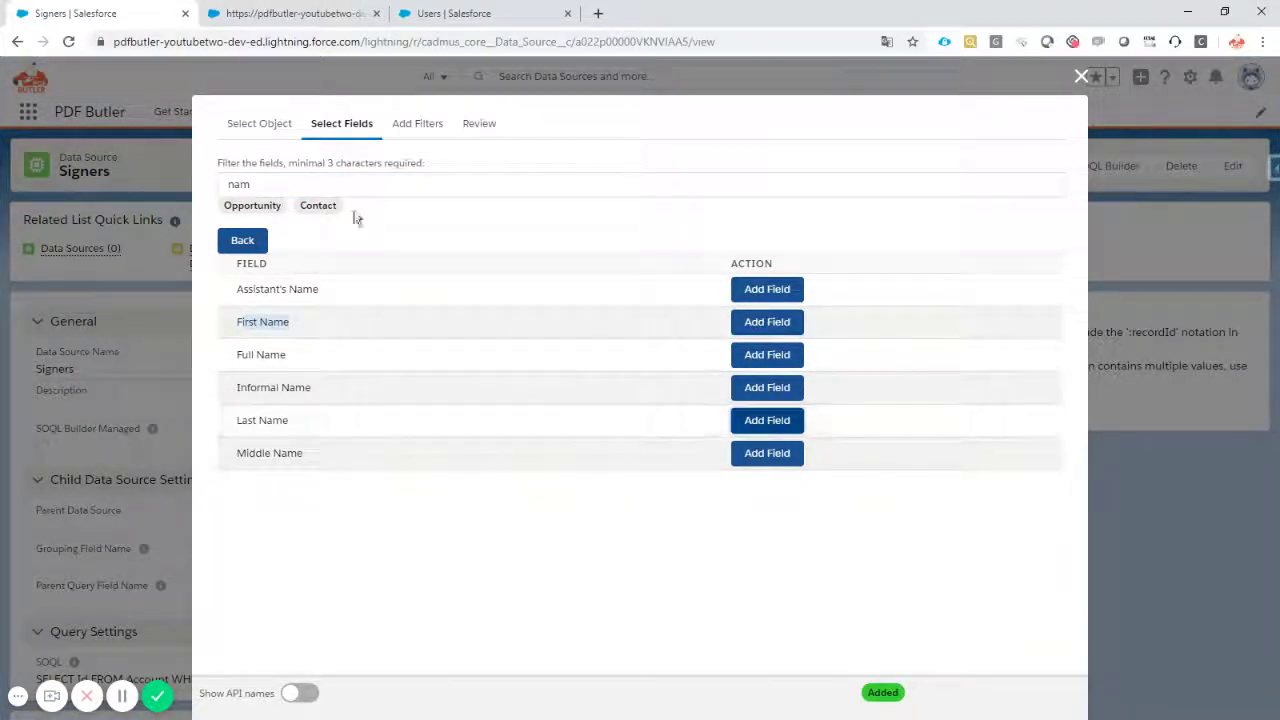
Add the contact's Email and Mobile Phone fields, then move to the Add Filters step.
double_click(299, 185)
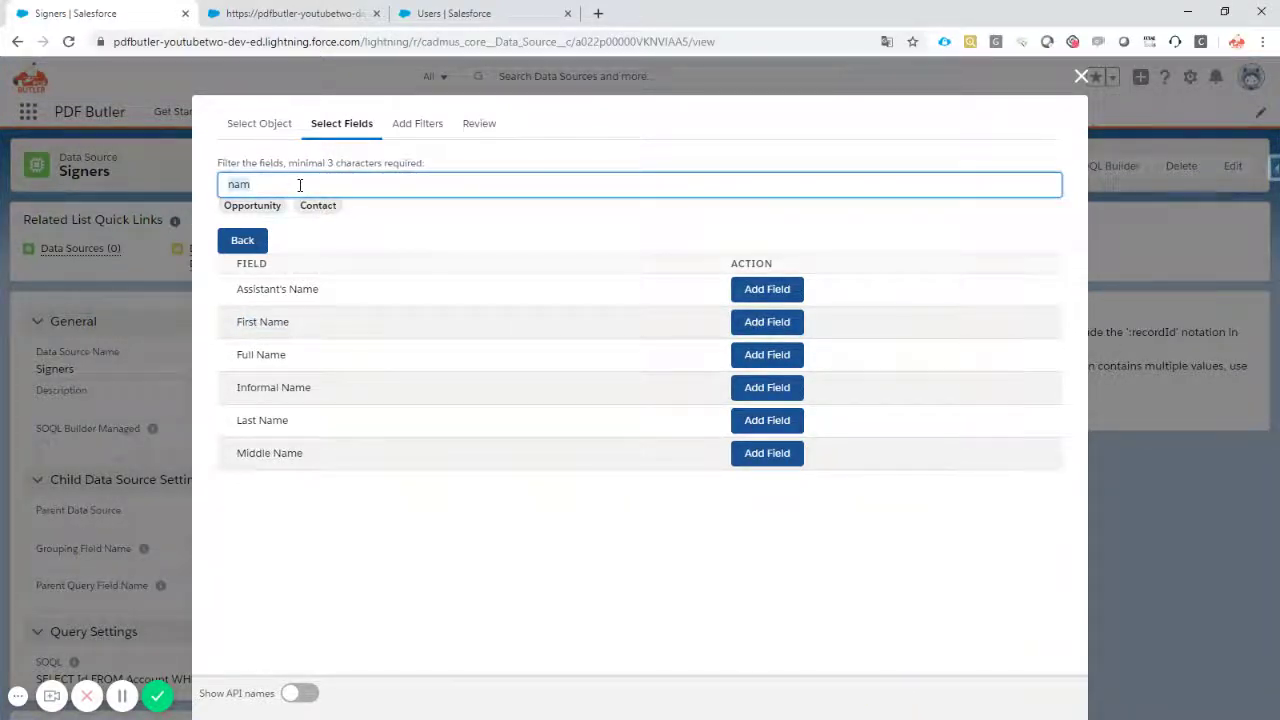
text(emi)
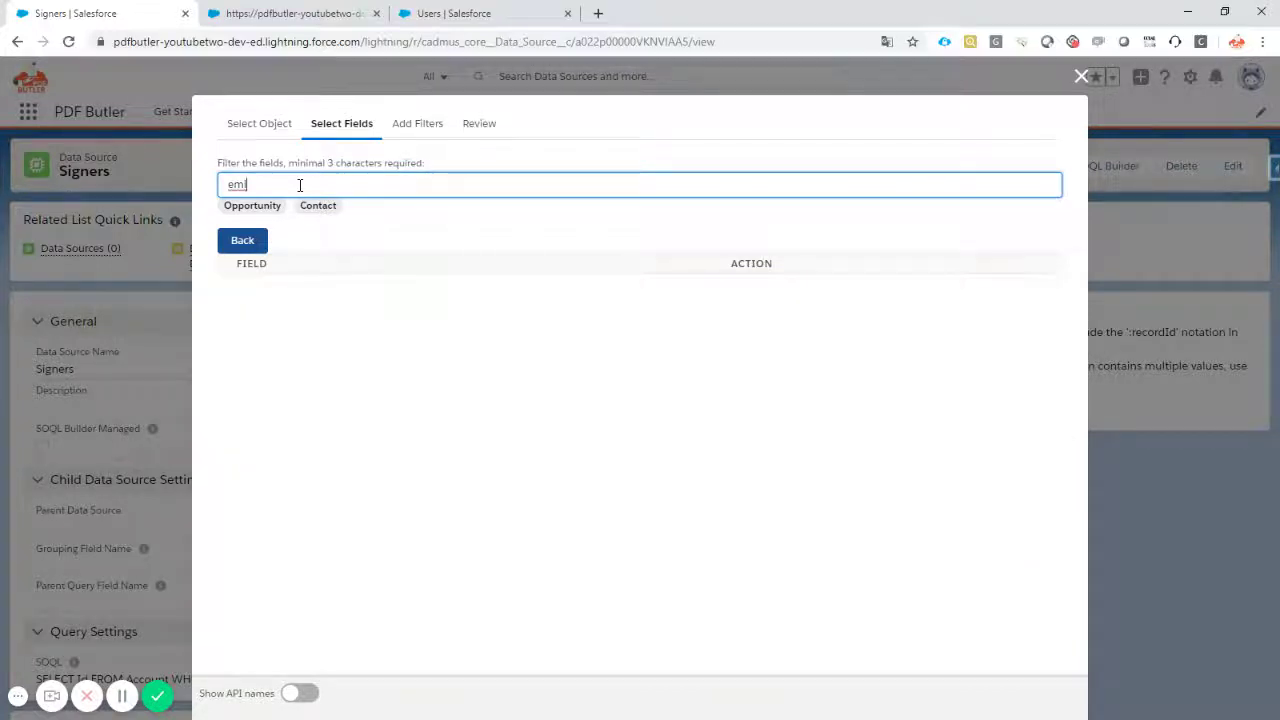
key(BackSpace)
text(a)
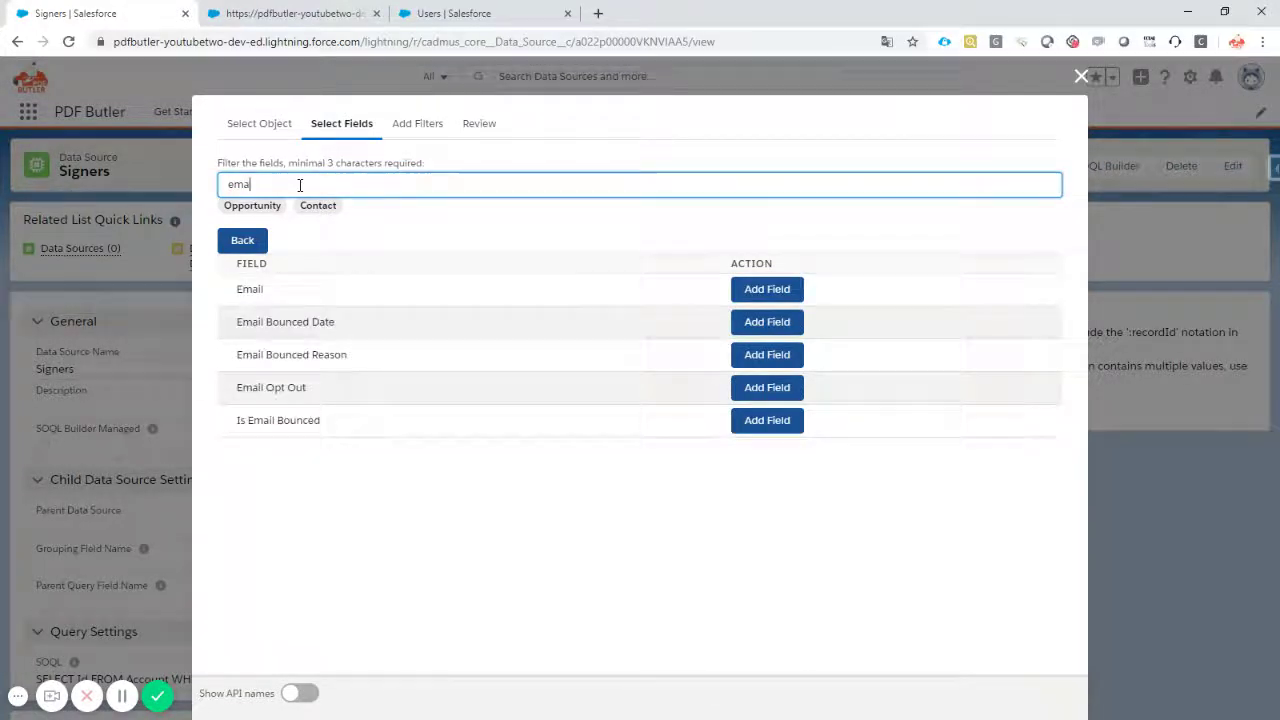
click(755, 289)
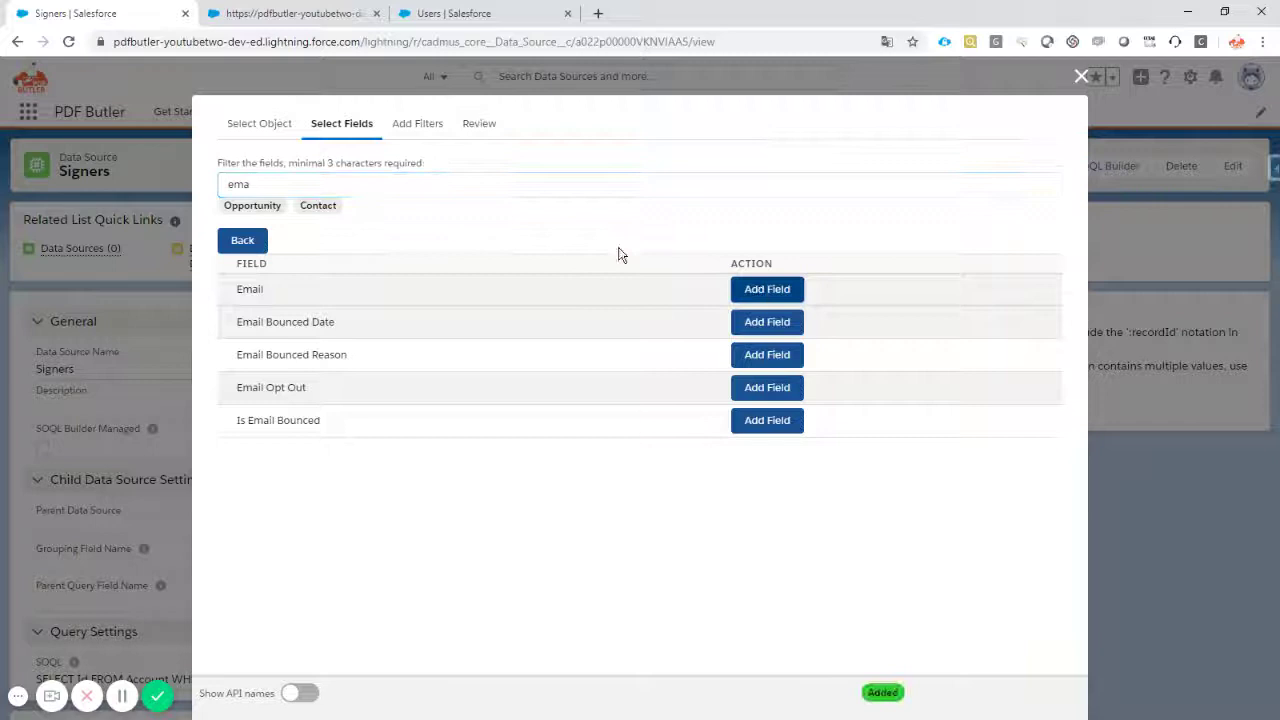
double_click(360, 184)
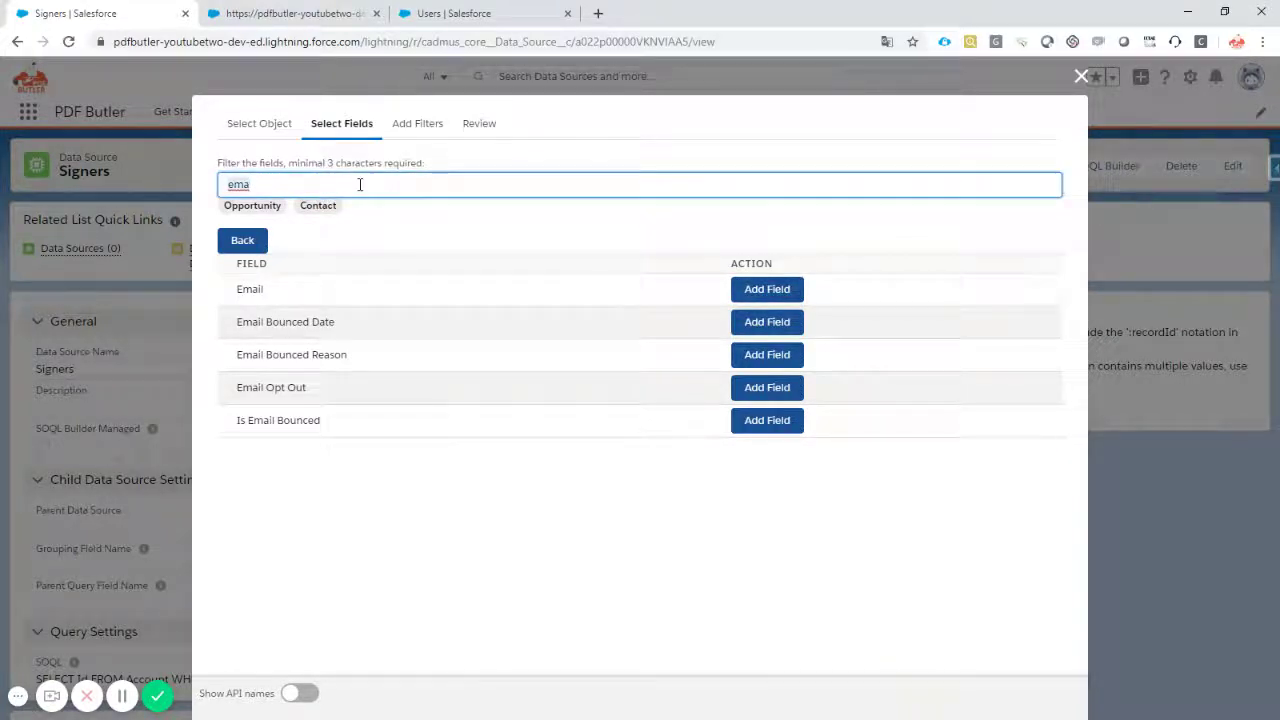
text(mob)
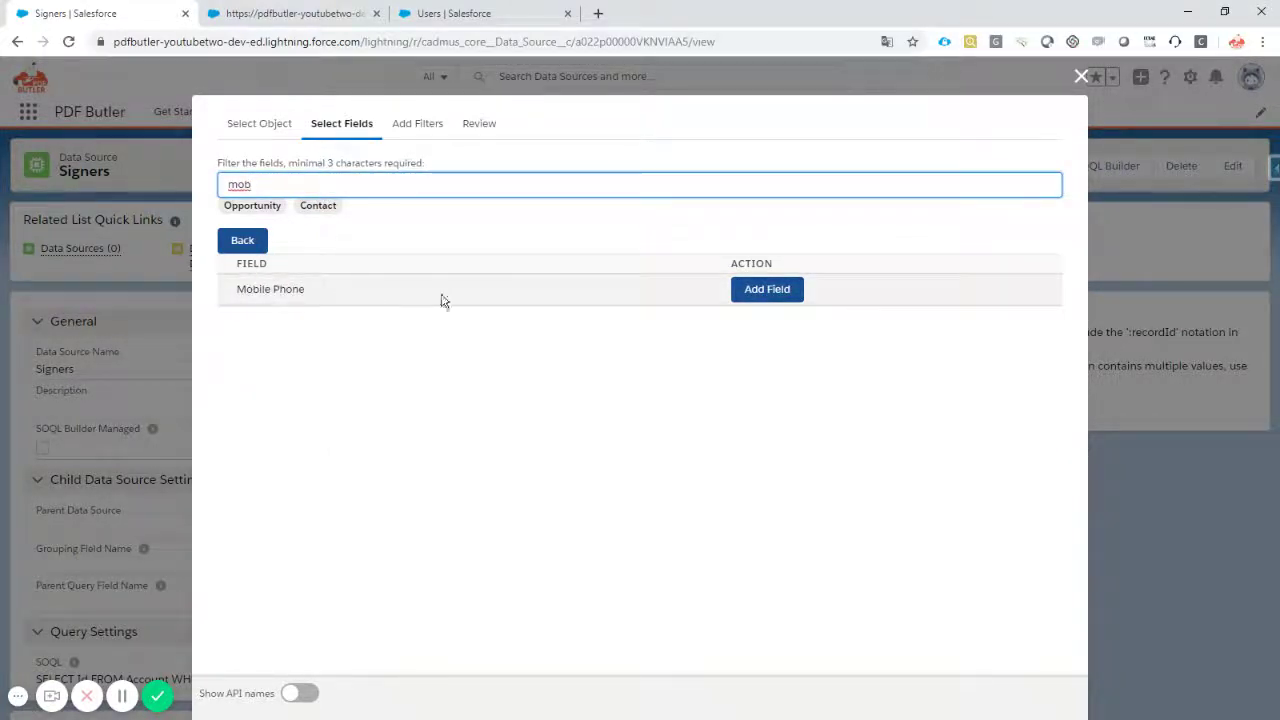
click(773, 293)
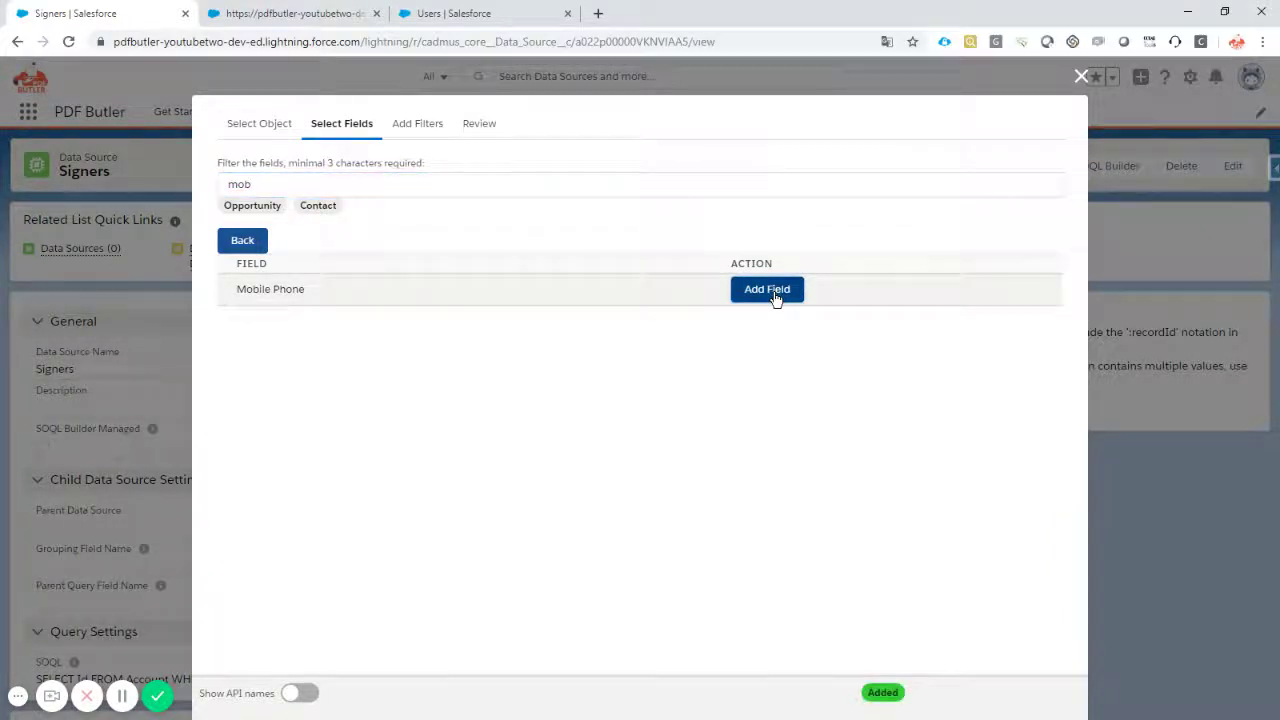
click(416, 127)
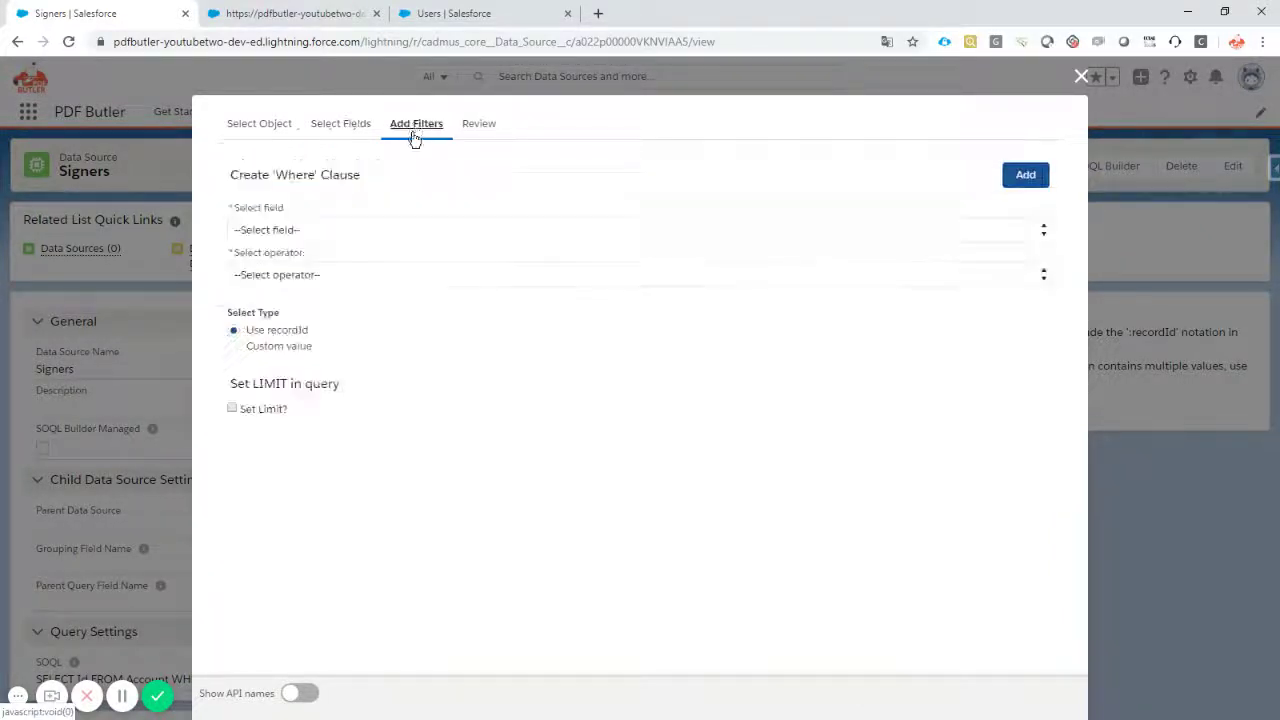
Add the WHERE clause Opportunity ID = recordId to the Signers query.
click(329, 229)
click(318, 266)
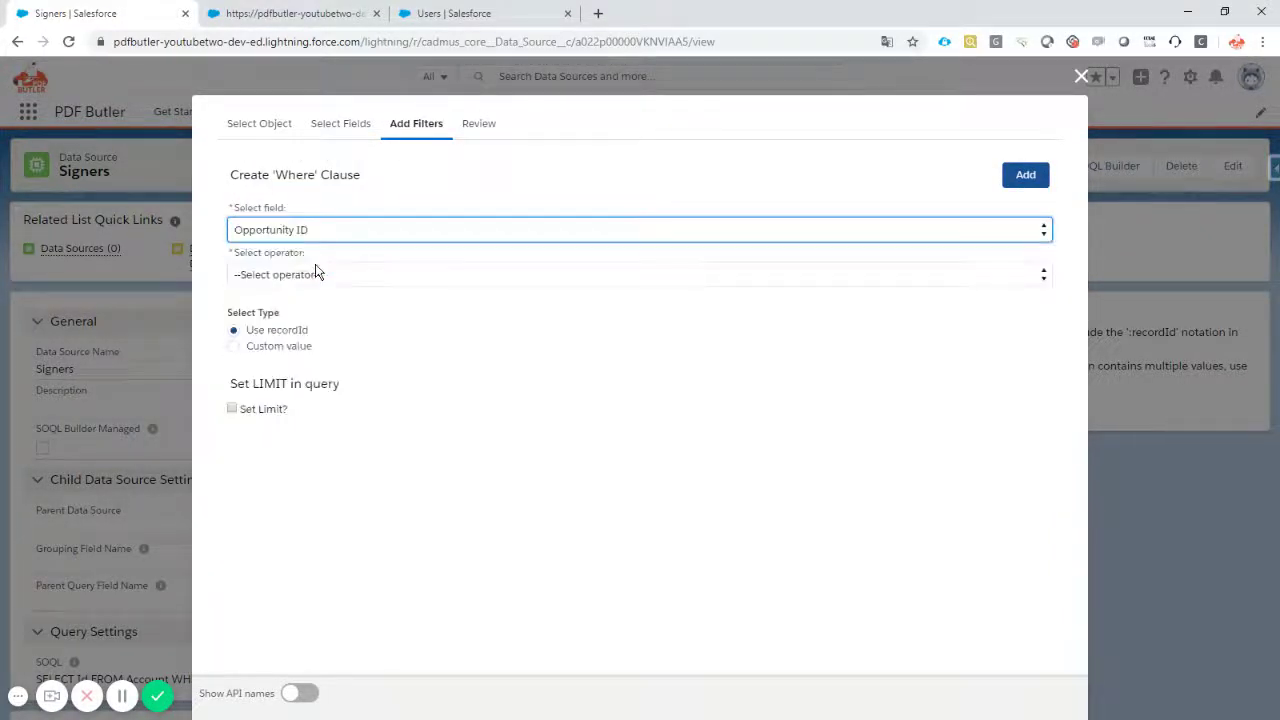
click(295, 278)
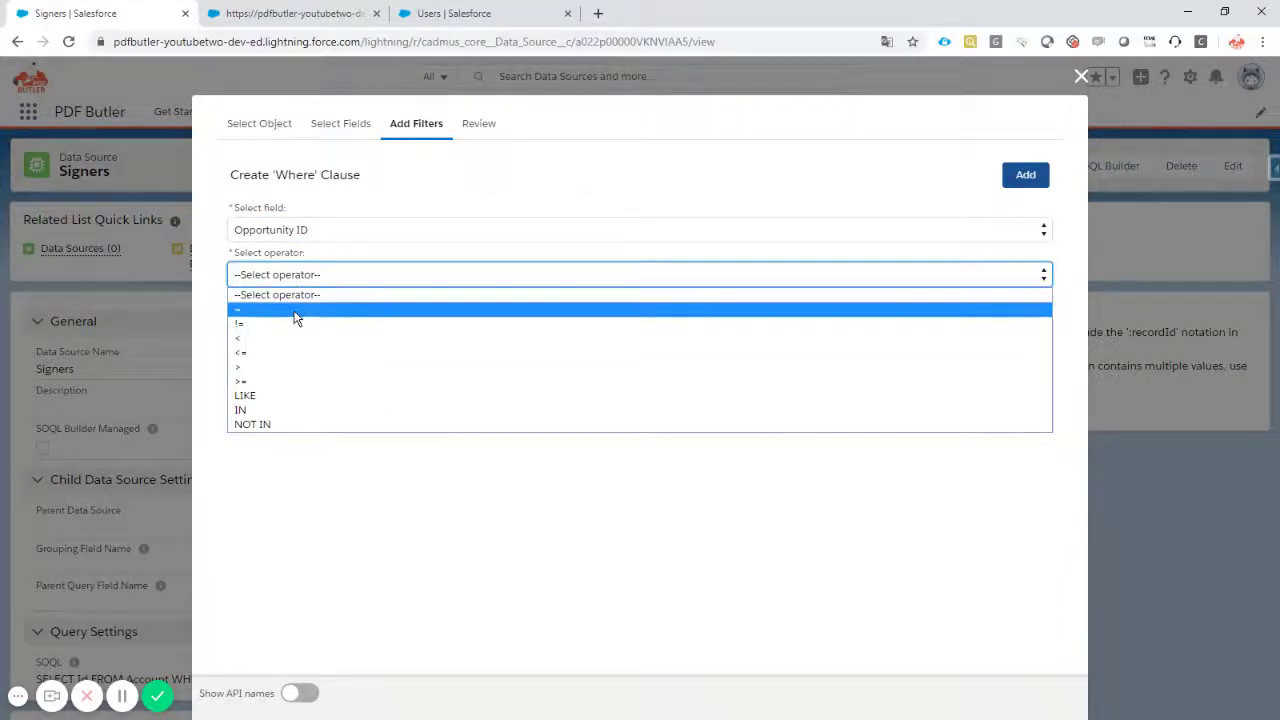
click(296, 313)
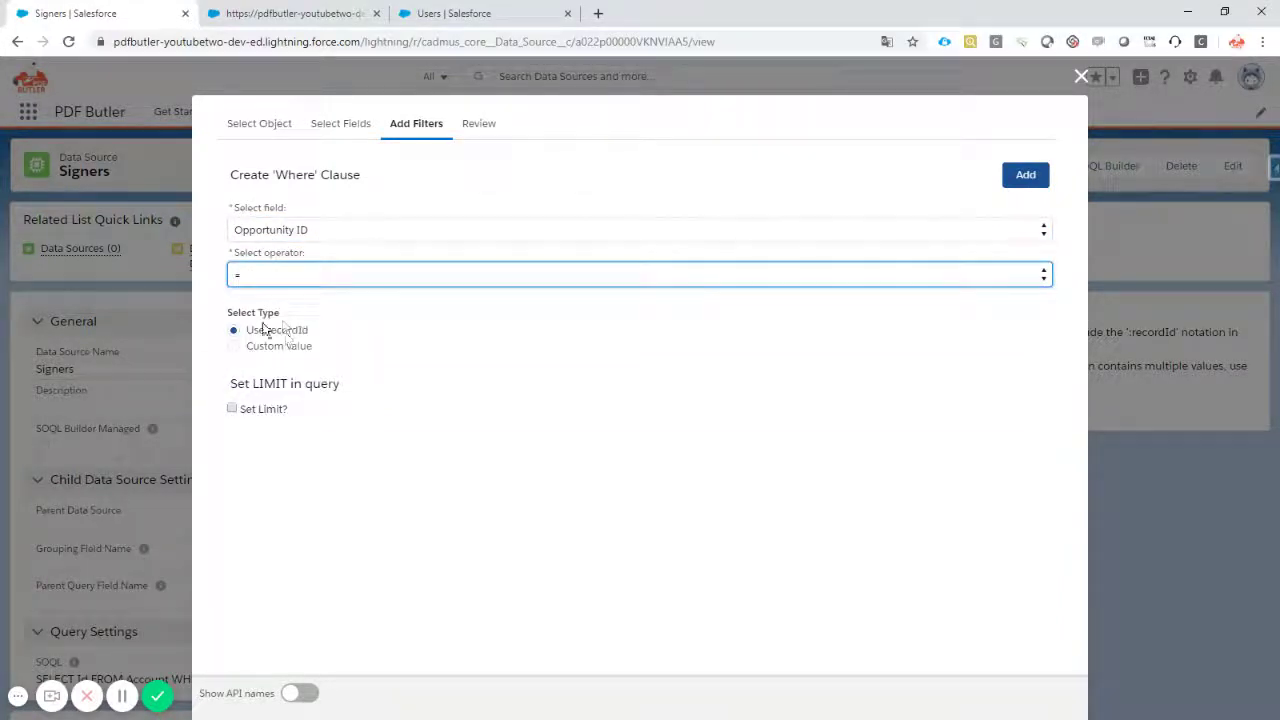
click(1027, 177)
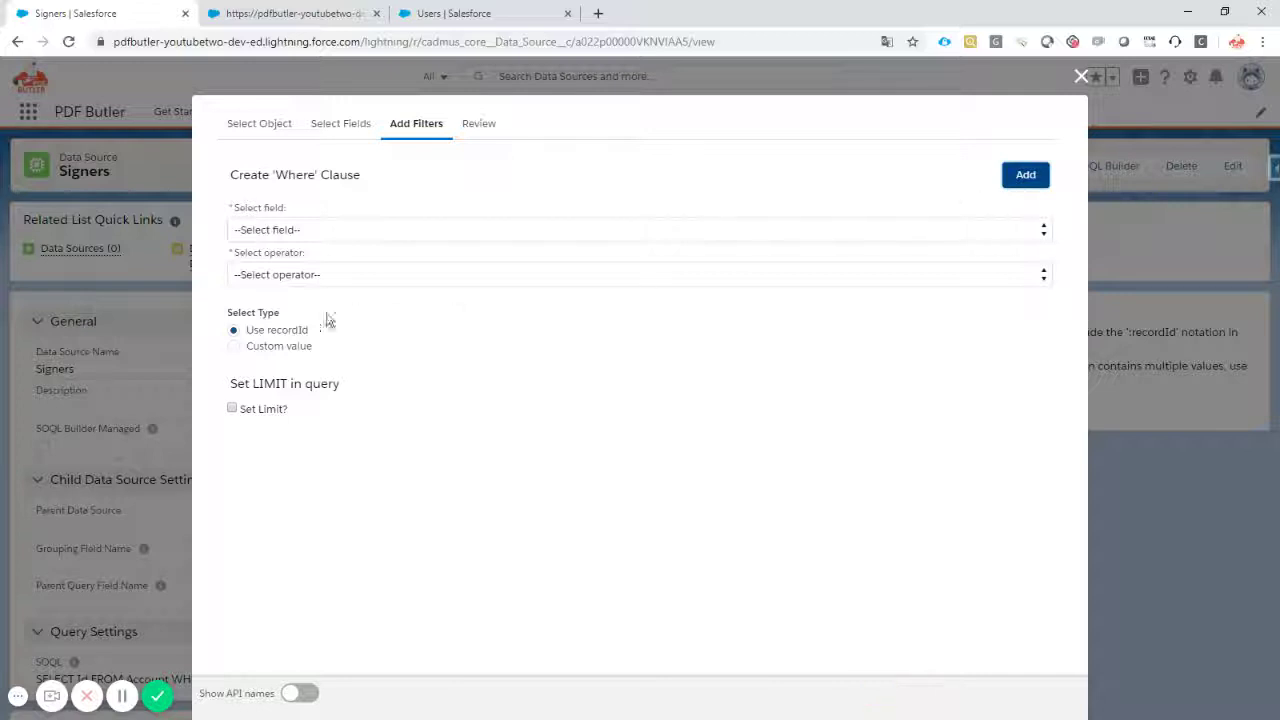
Review the generated SOQL query and save it to the Signers data source.
click(476, 126)
scroll(543, 280, down, 3)
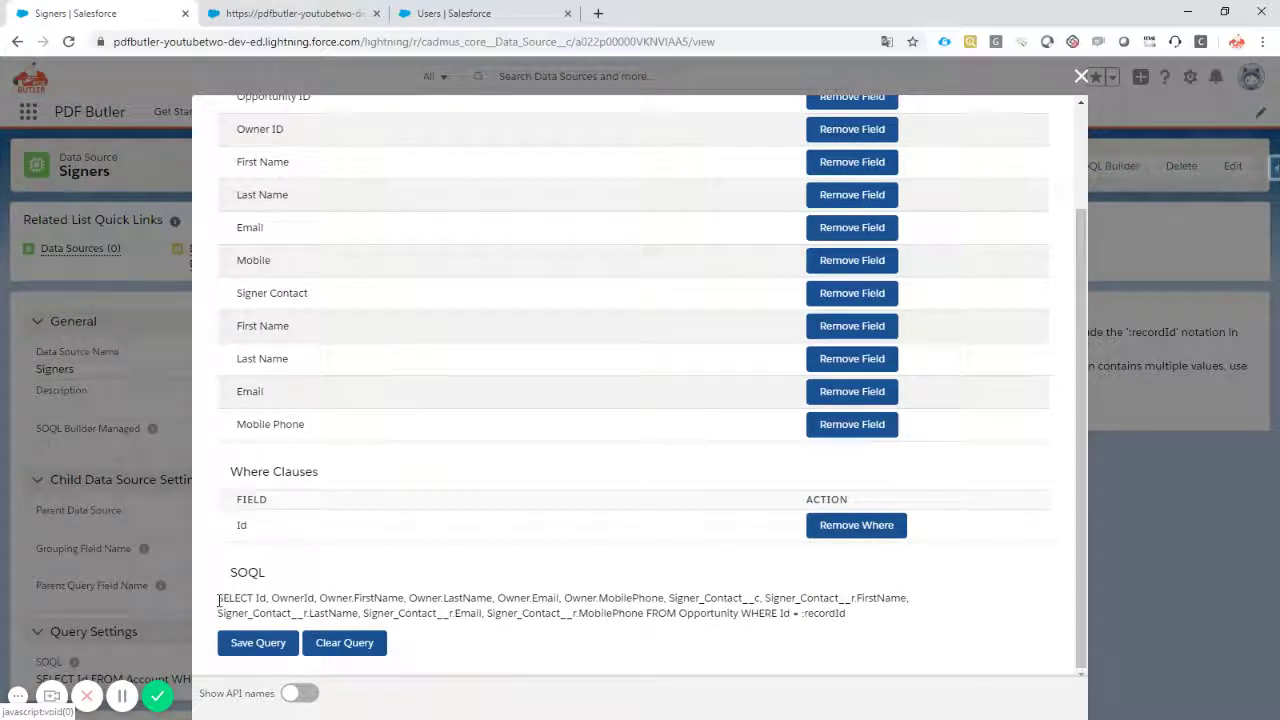
drag(219, 600, 735, 612)
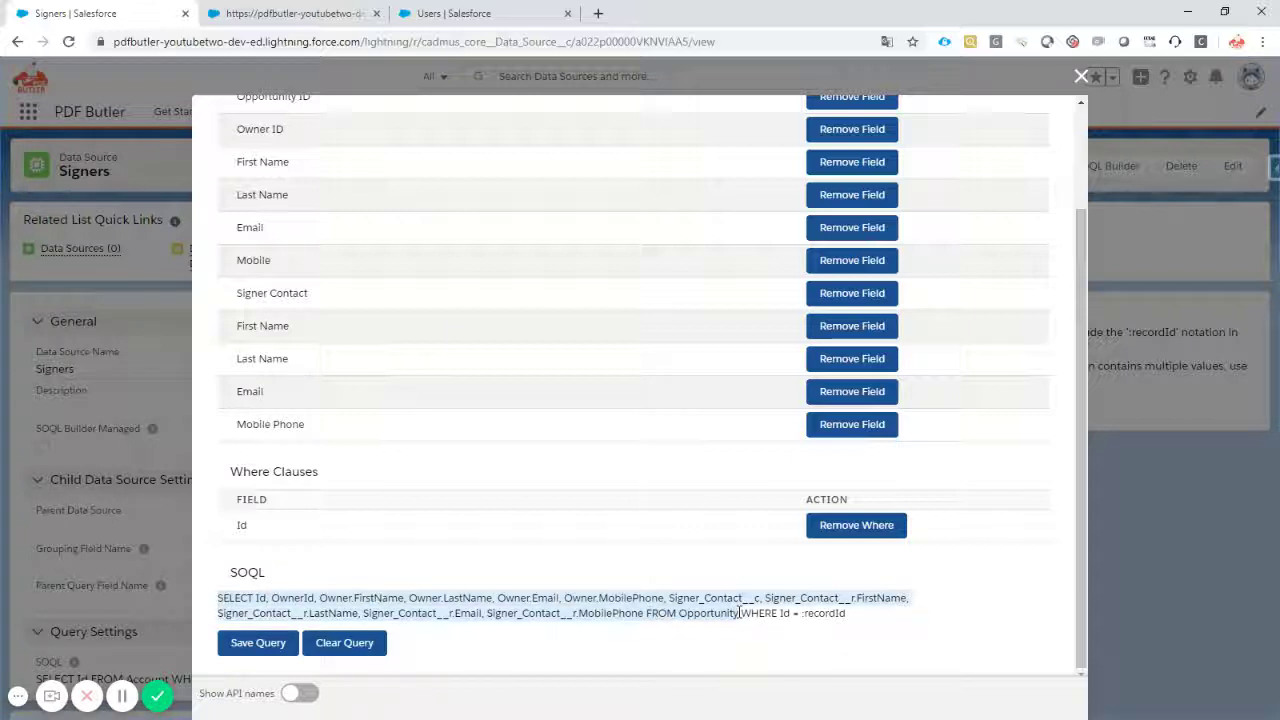
double_click(826, 614)
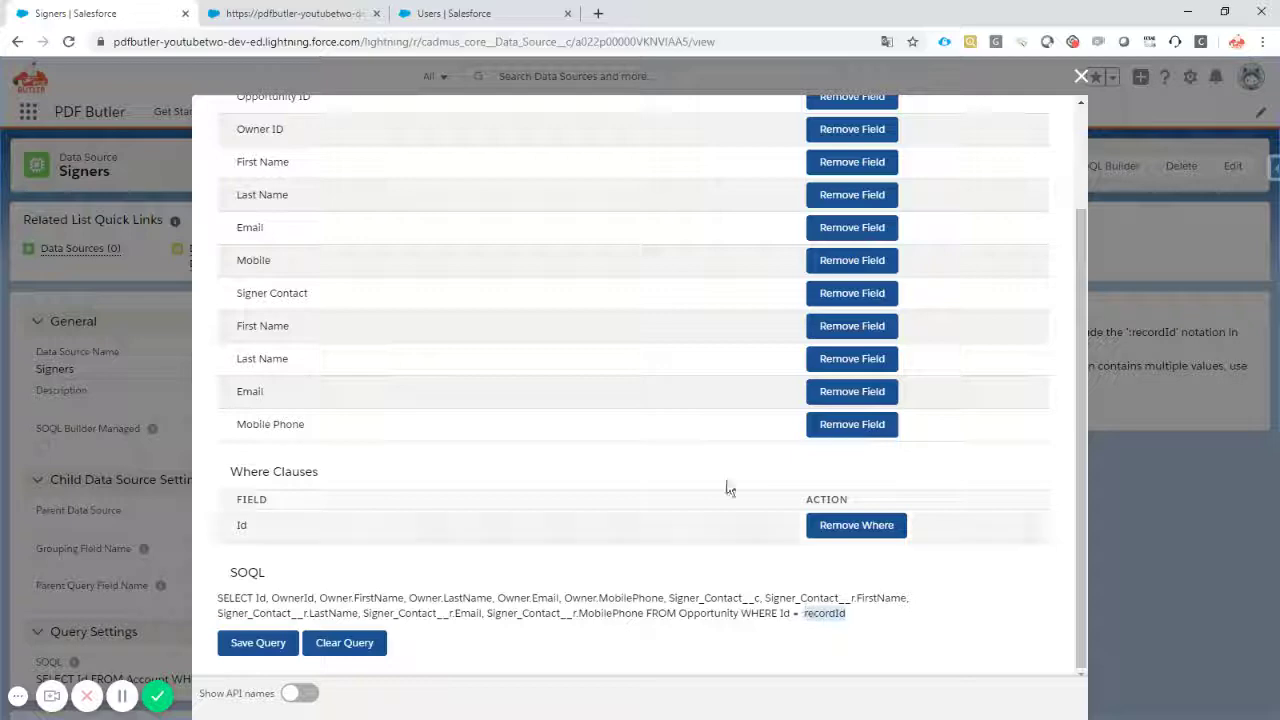
scroll(530, 317, up, 2)
scroll(527, 317, down, 2)
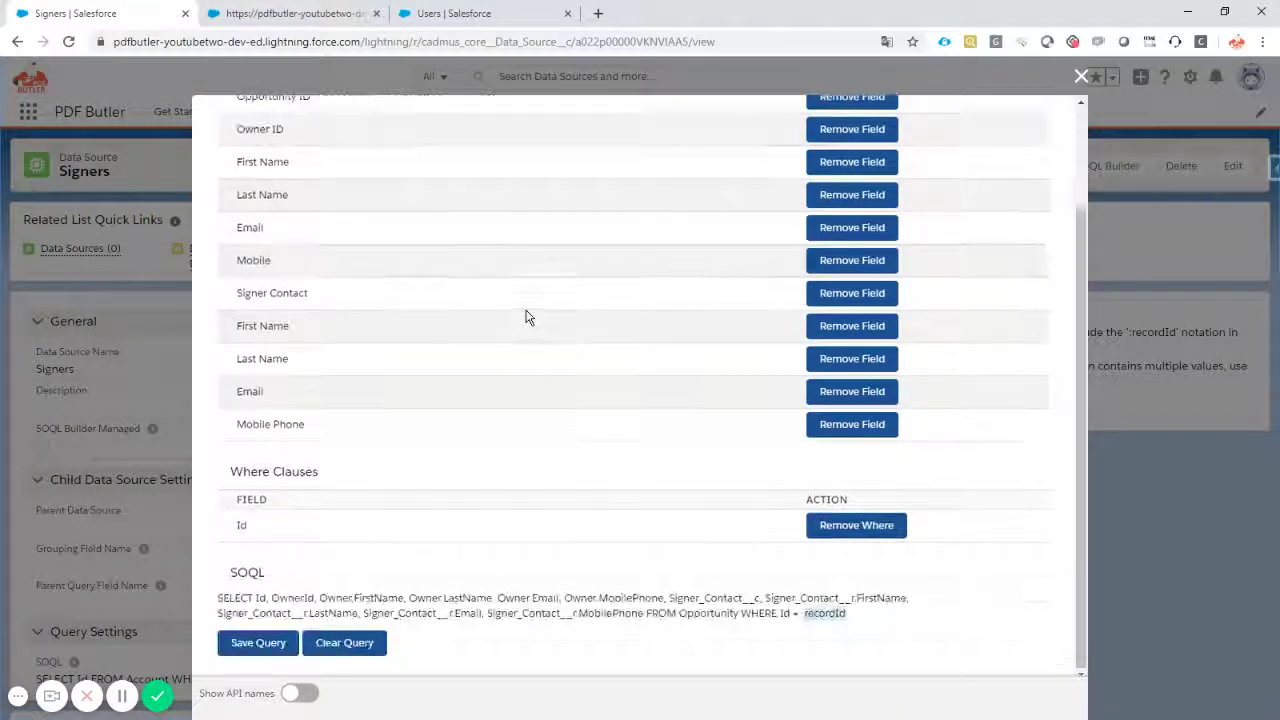
scroll(527, 317, up, 2)
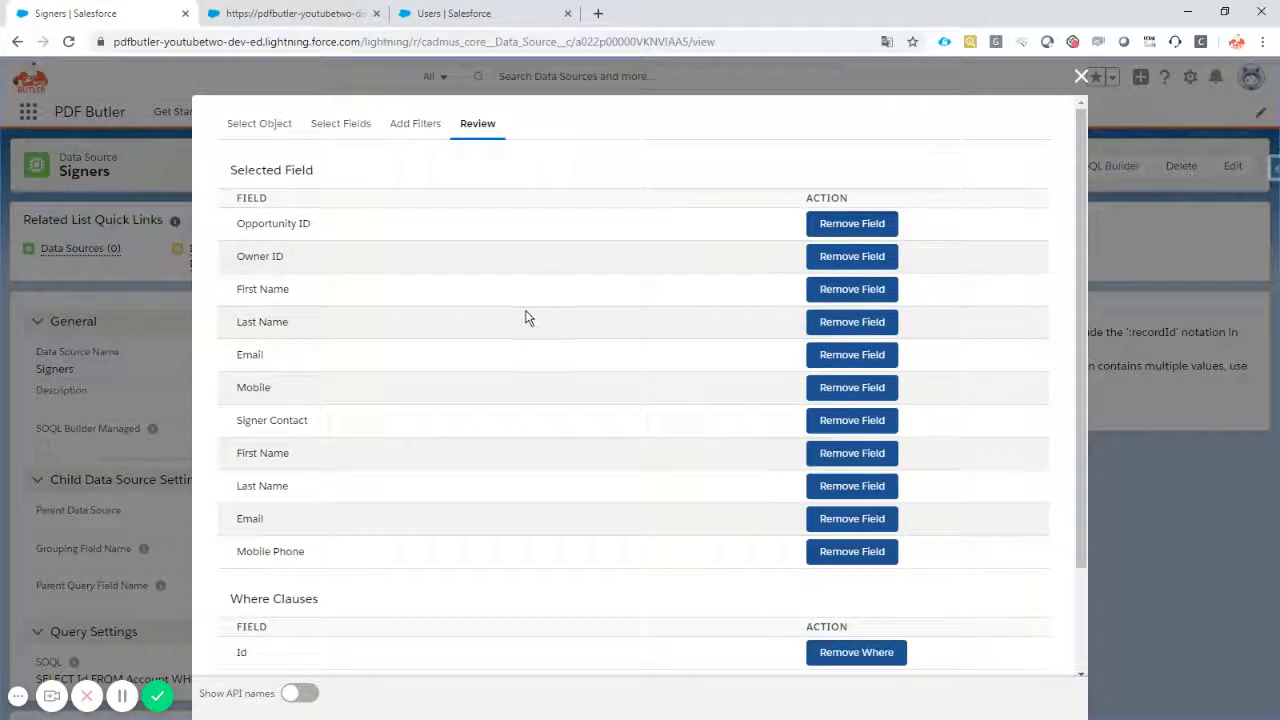
scroll(500, 322, down, 2)
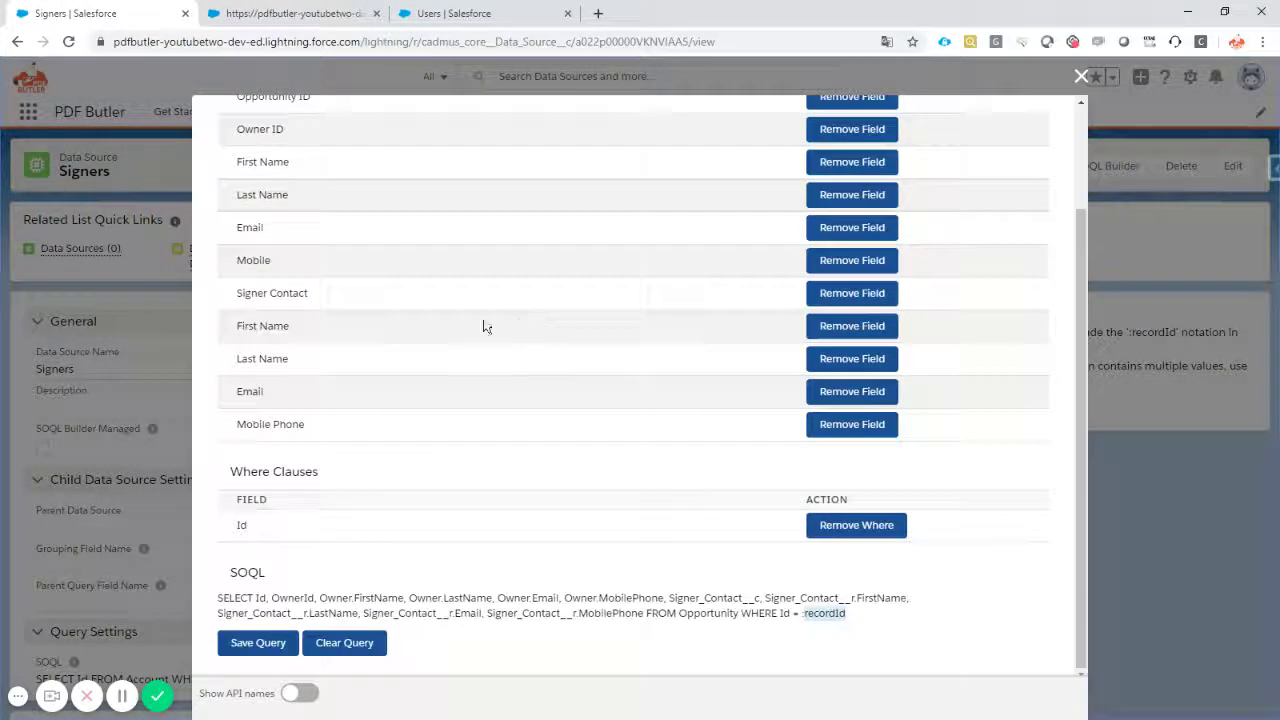
click(252, 644)
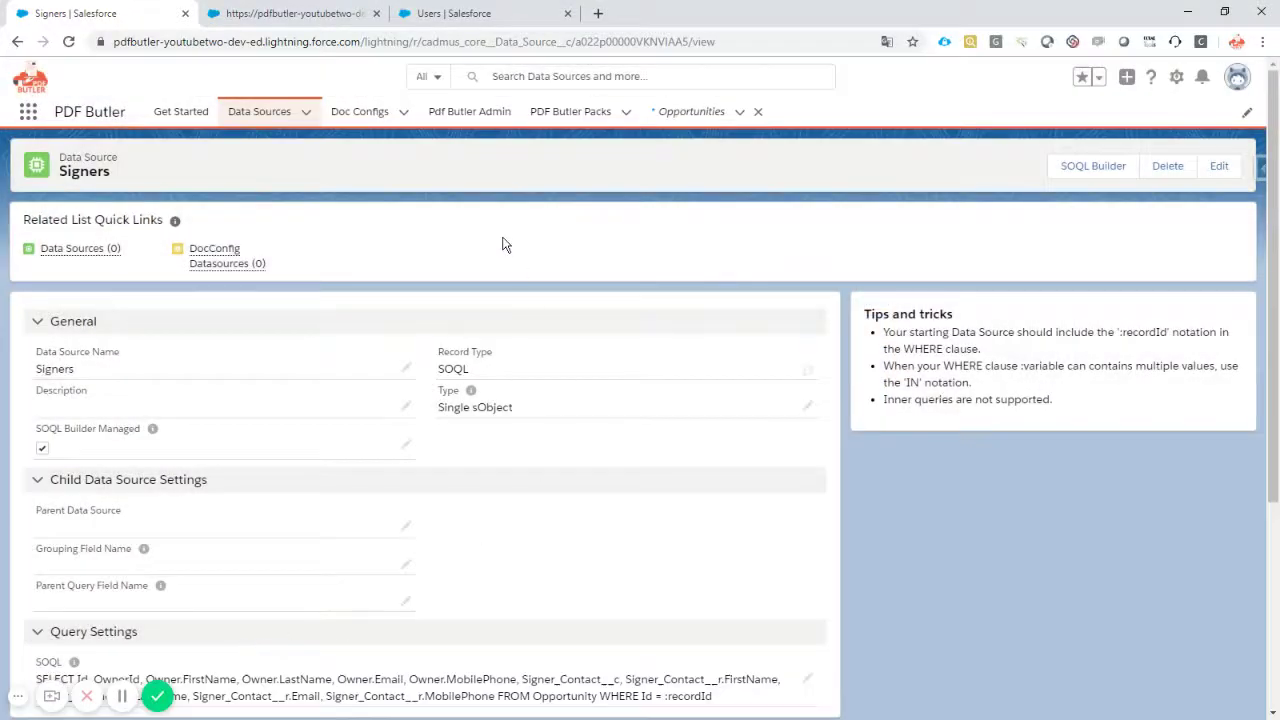
Launch the SIGN Butler app and start a new Sign request template.
click(27, 111)
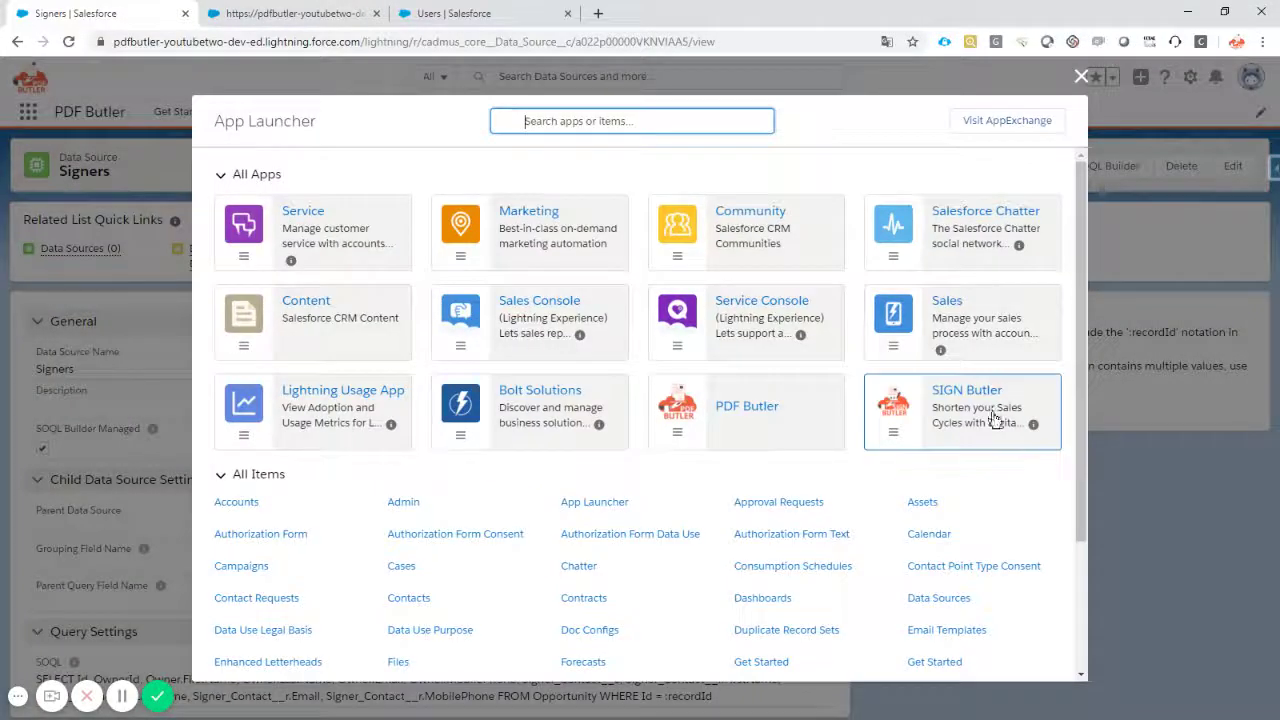
click(988, 418)
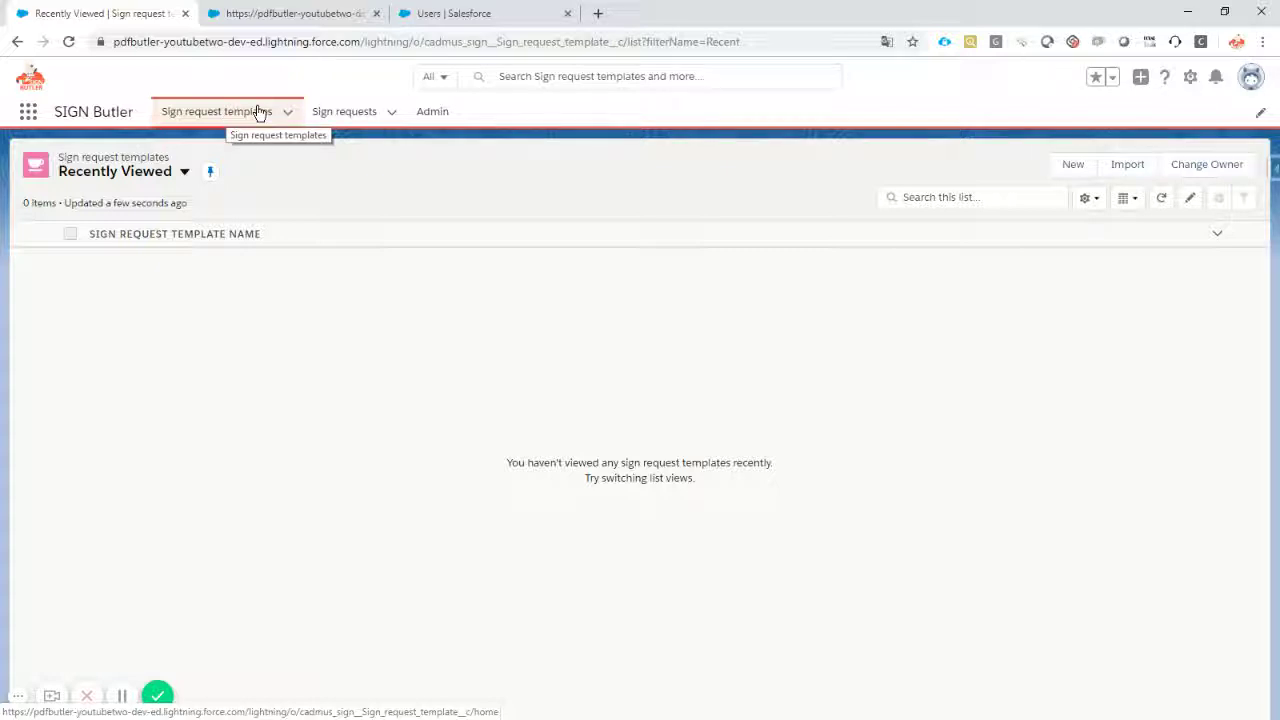
click(420, 13)
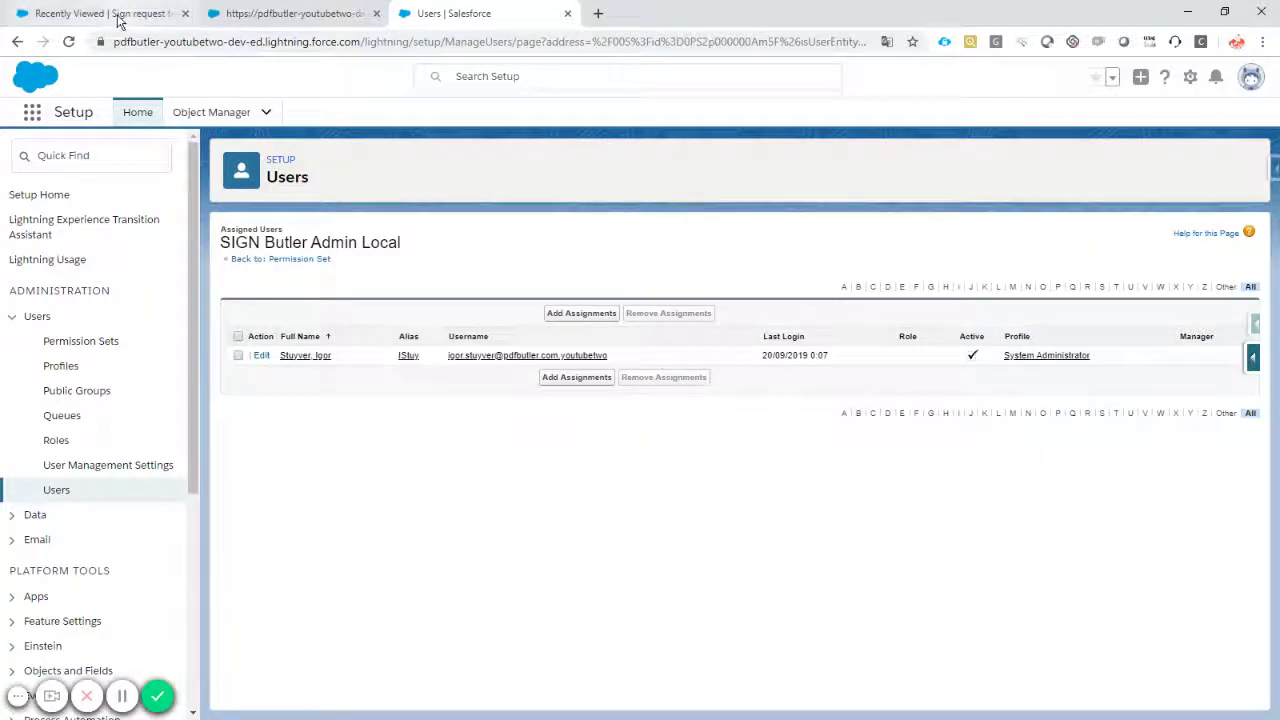
click(160, 14)
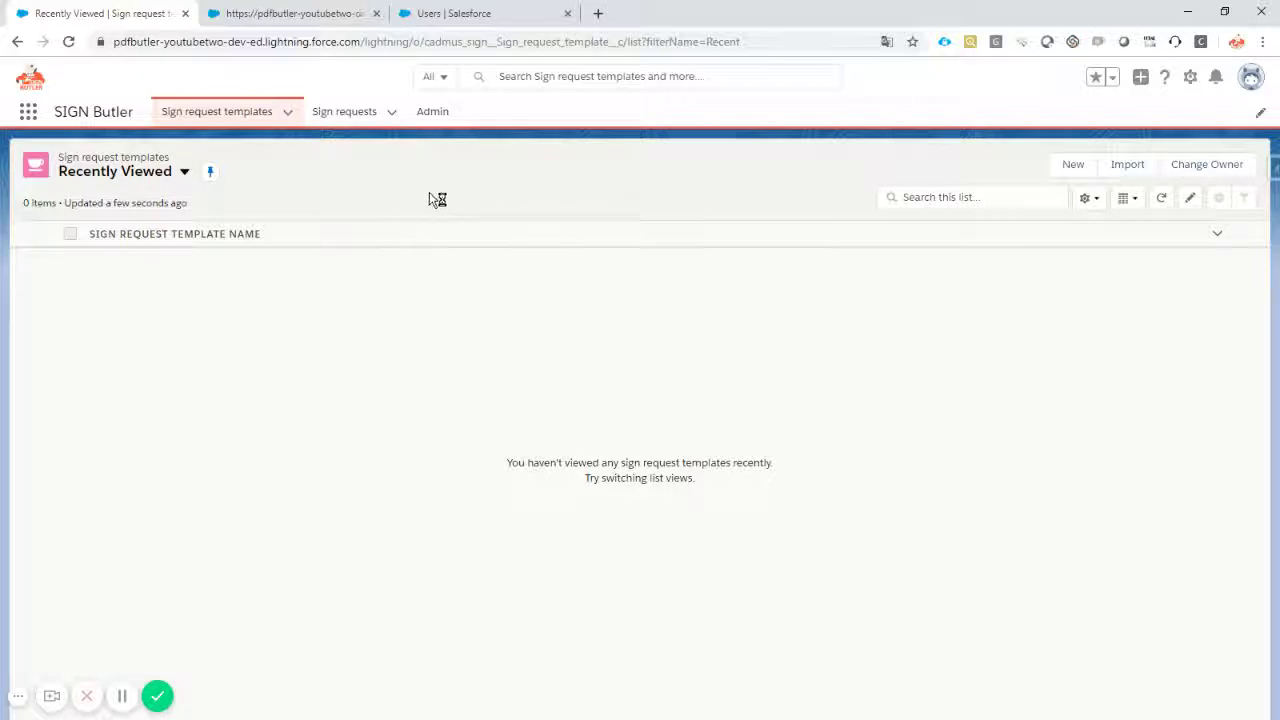
click(1073, 165)
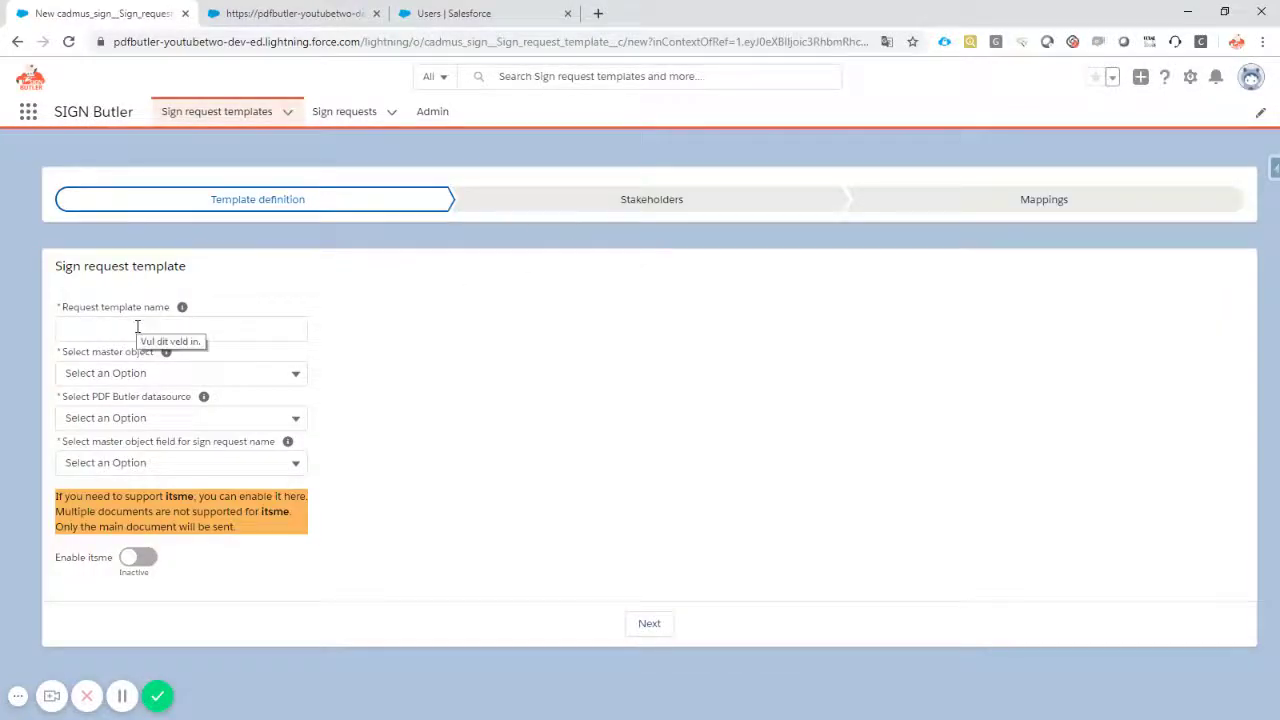
Name the template 'Sign Quote', with master object Opportunity, datasource Signers and request name Name.
click(137, 327)
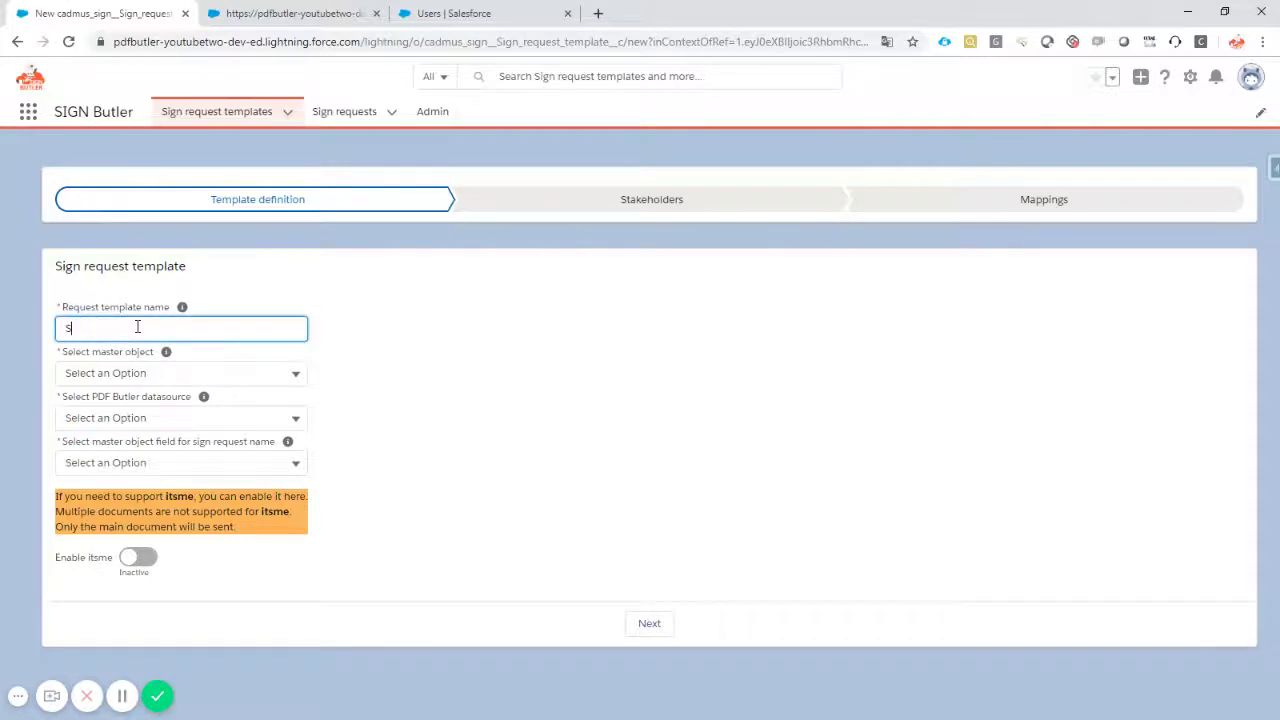
text(Sign Quote)
click(97, 372)
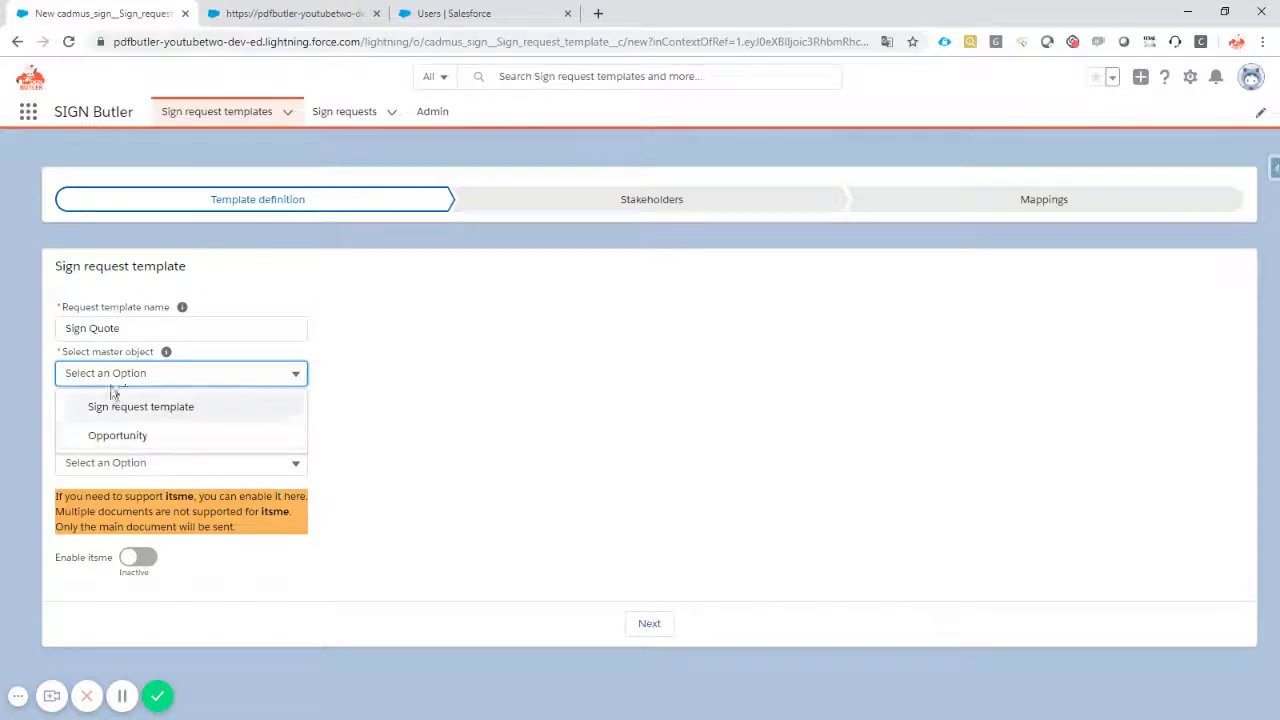
click(132, 438)
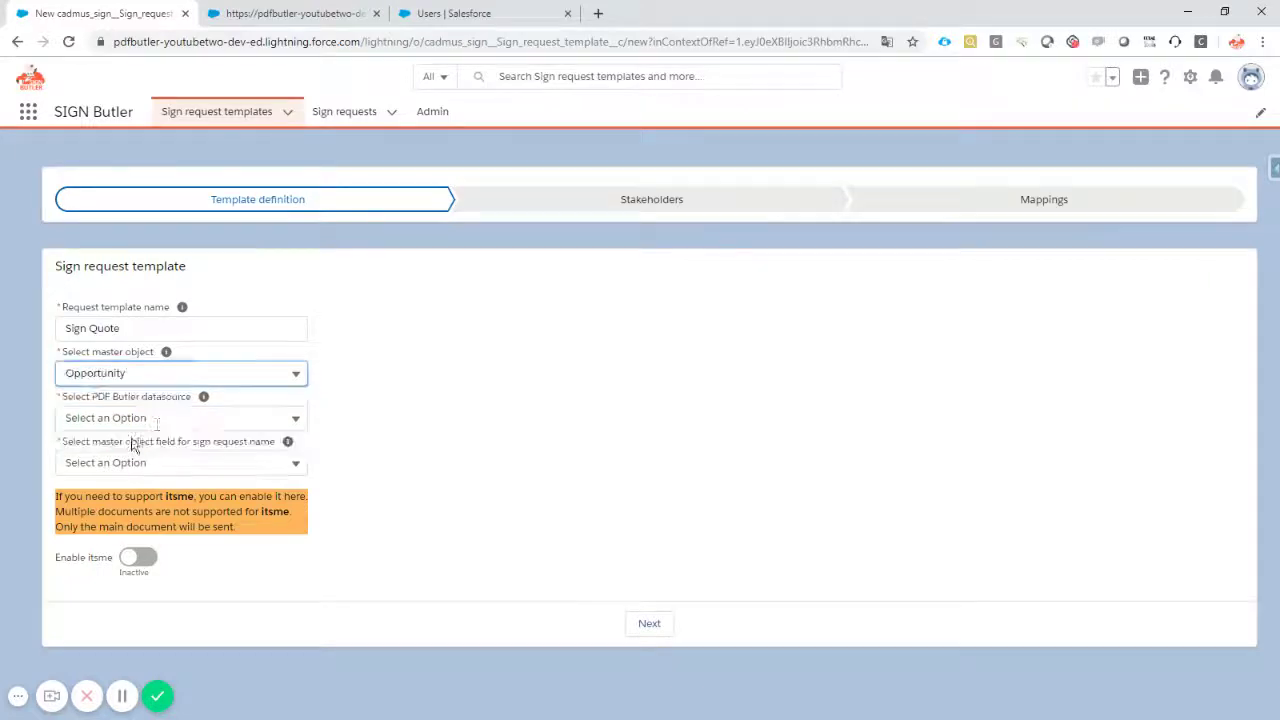
click(130, 416)
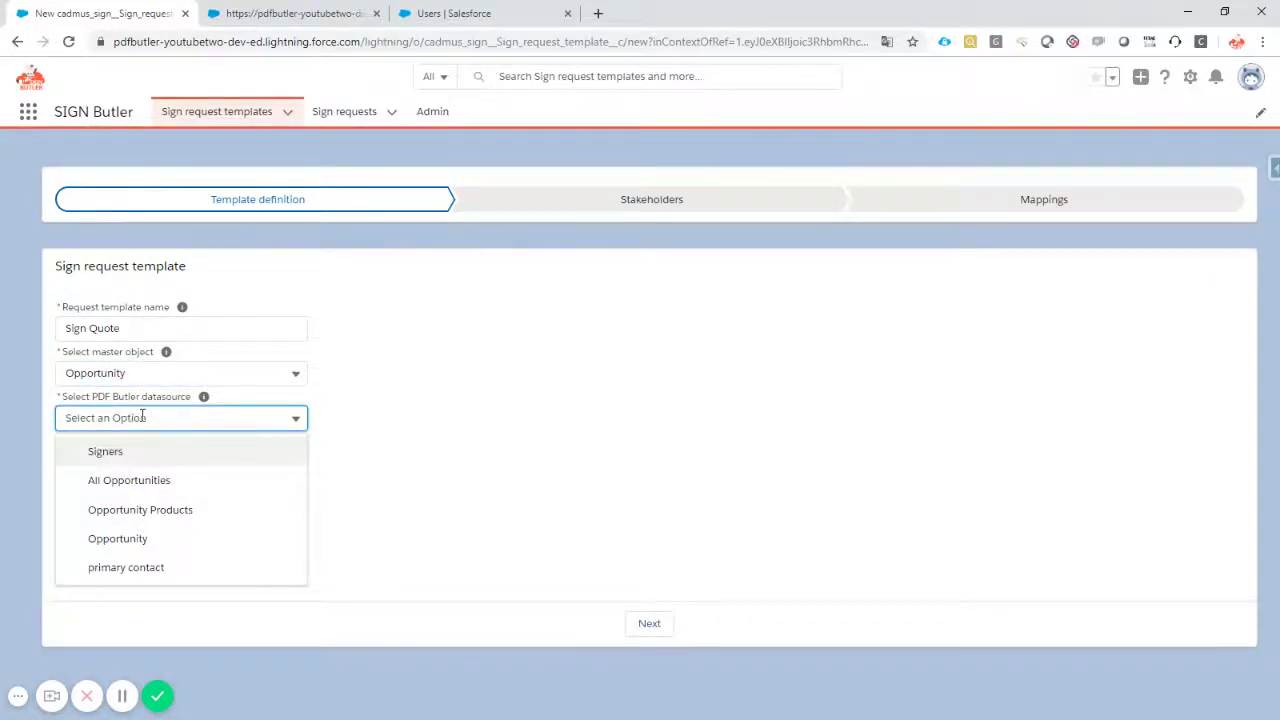
click(110, 458)
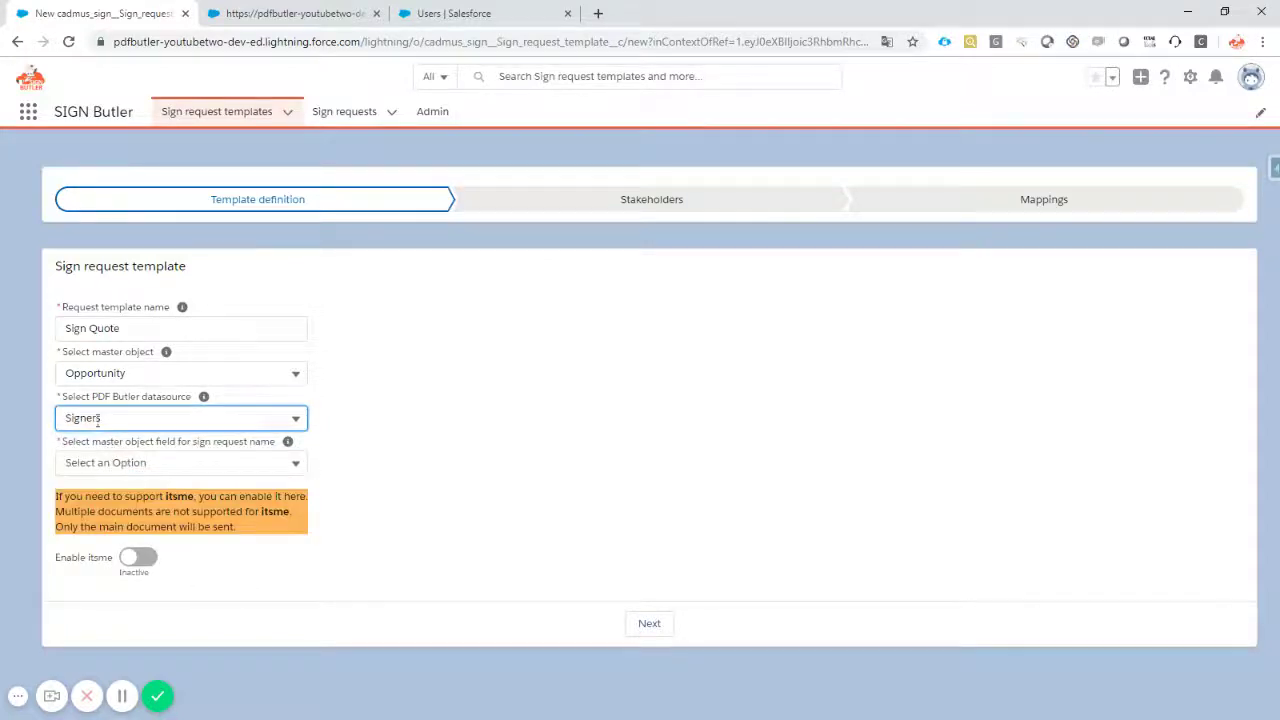
click(156, 463)
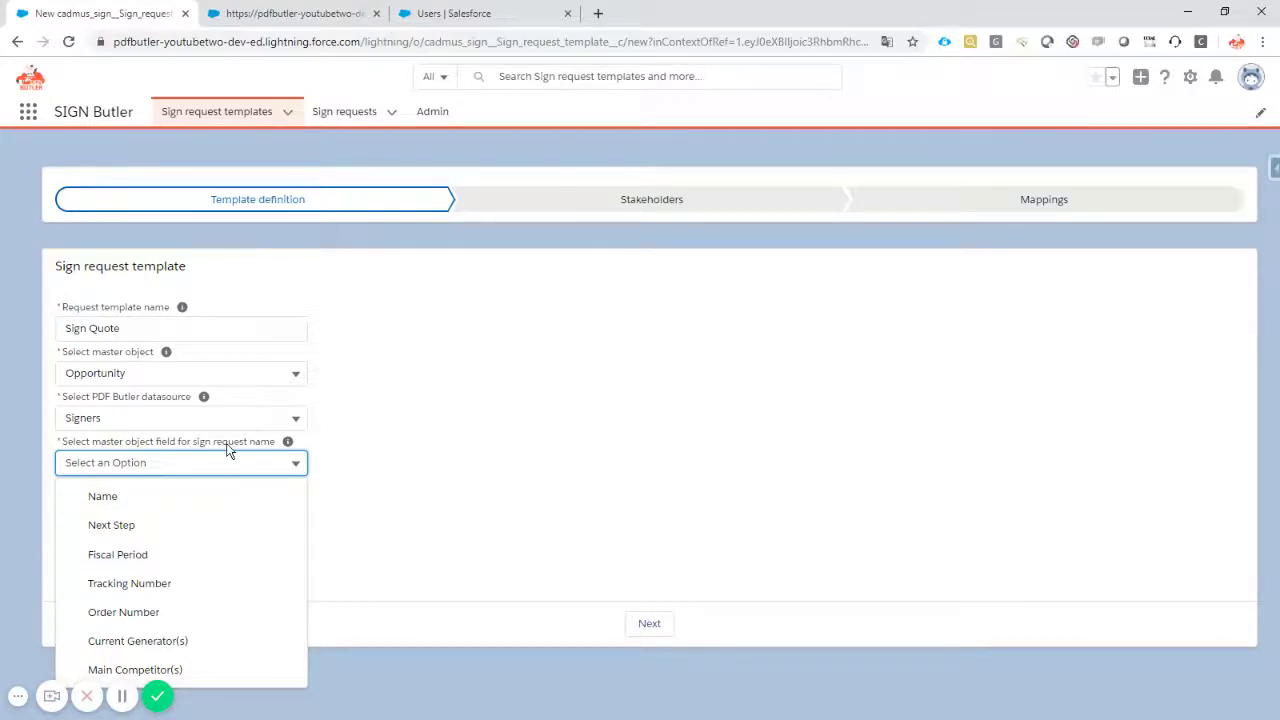
click(104, 497)
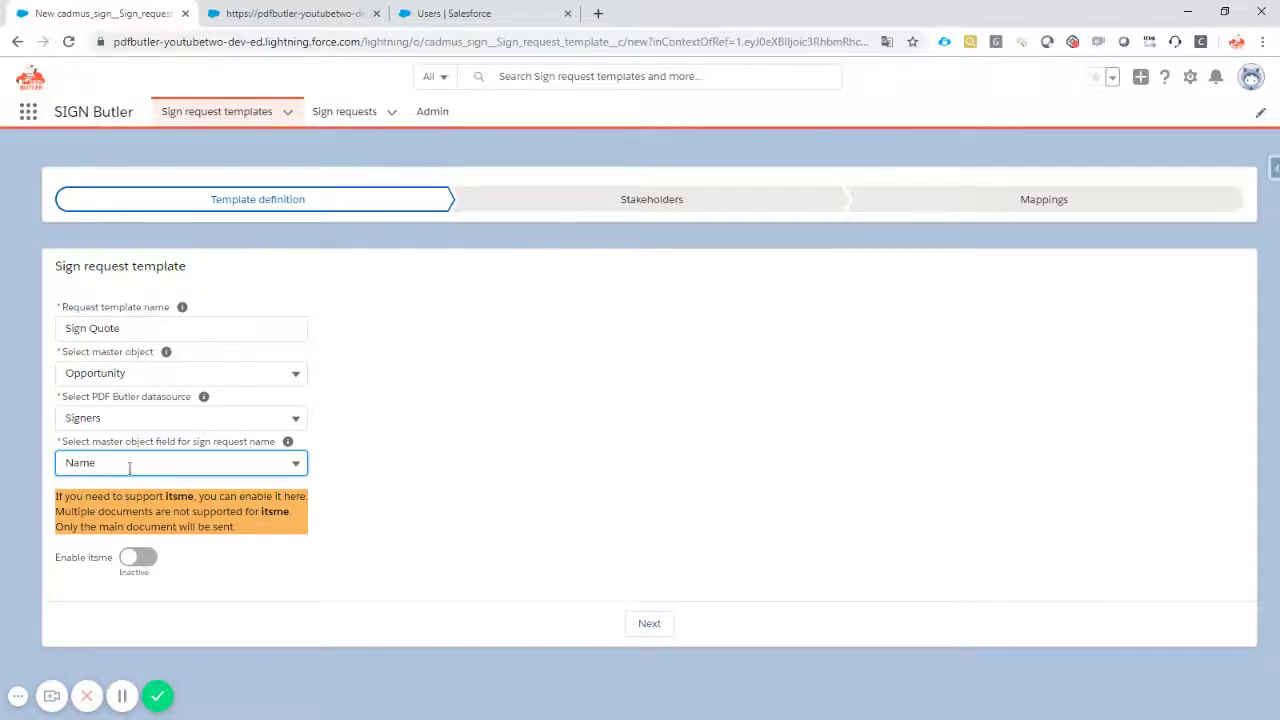
click(660, 626)
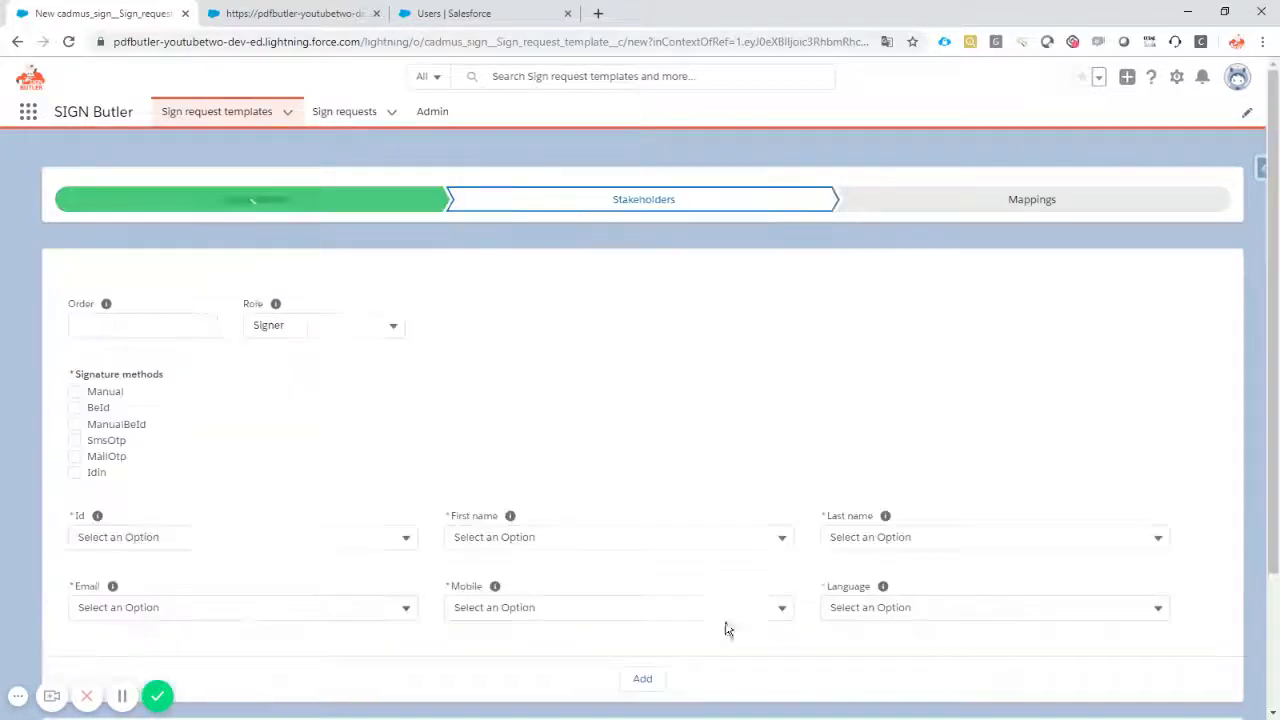
Give the first stakeholder order 1 with Manual and MailOtp signature methods.
click(163, 327)
scroll(163, 330, down, 2)
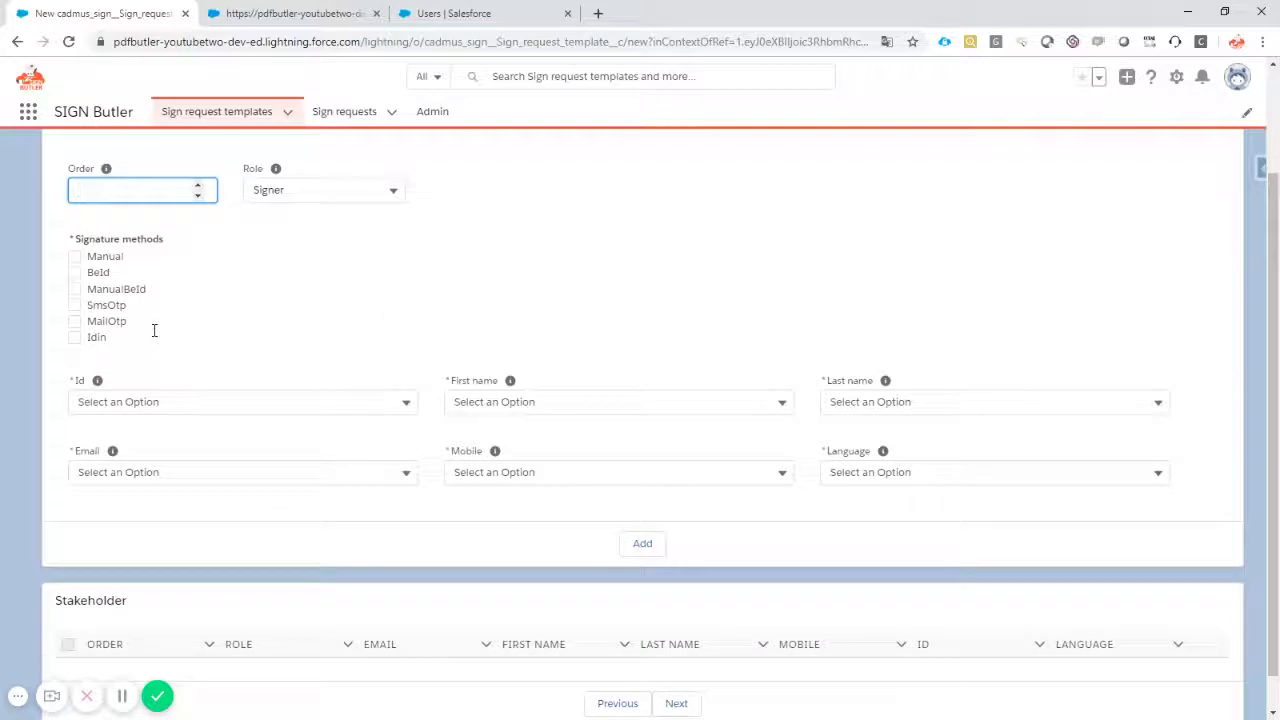
scroll(178, 305, up, 1)
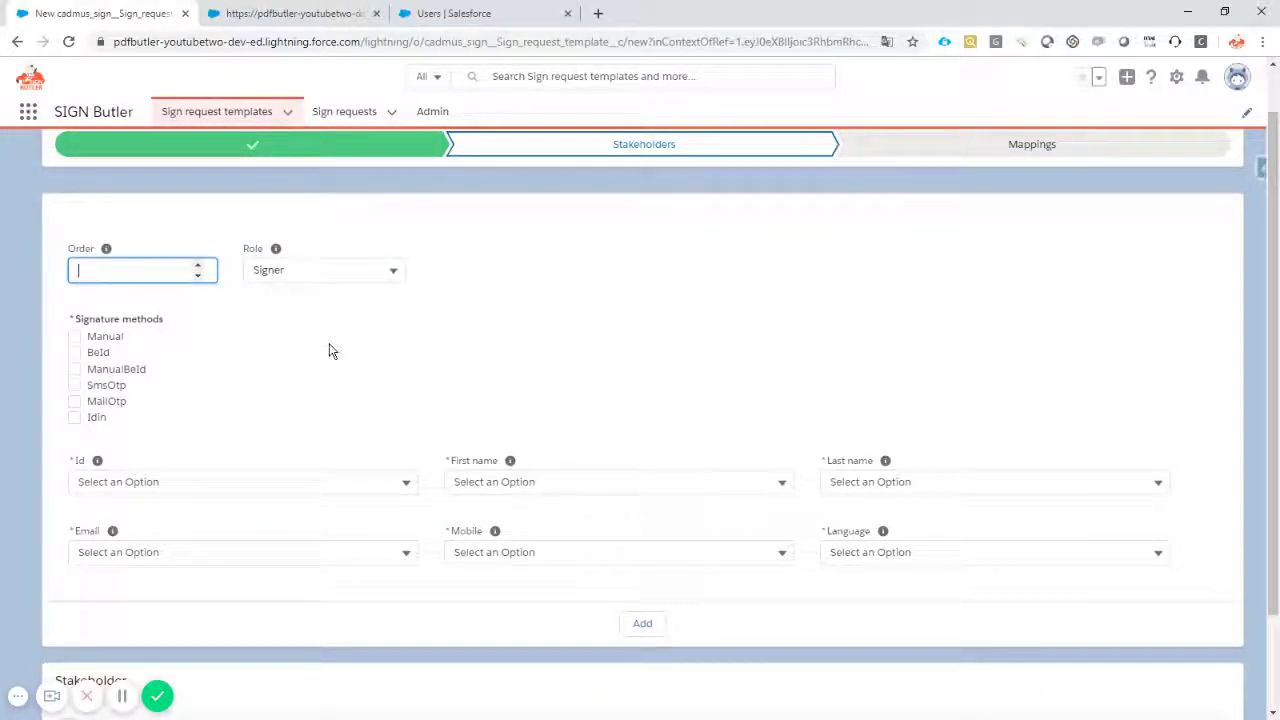
text(1)
click(112, 338)
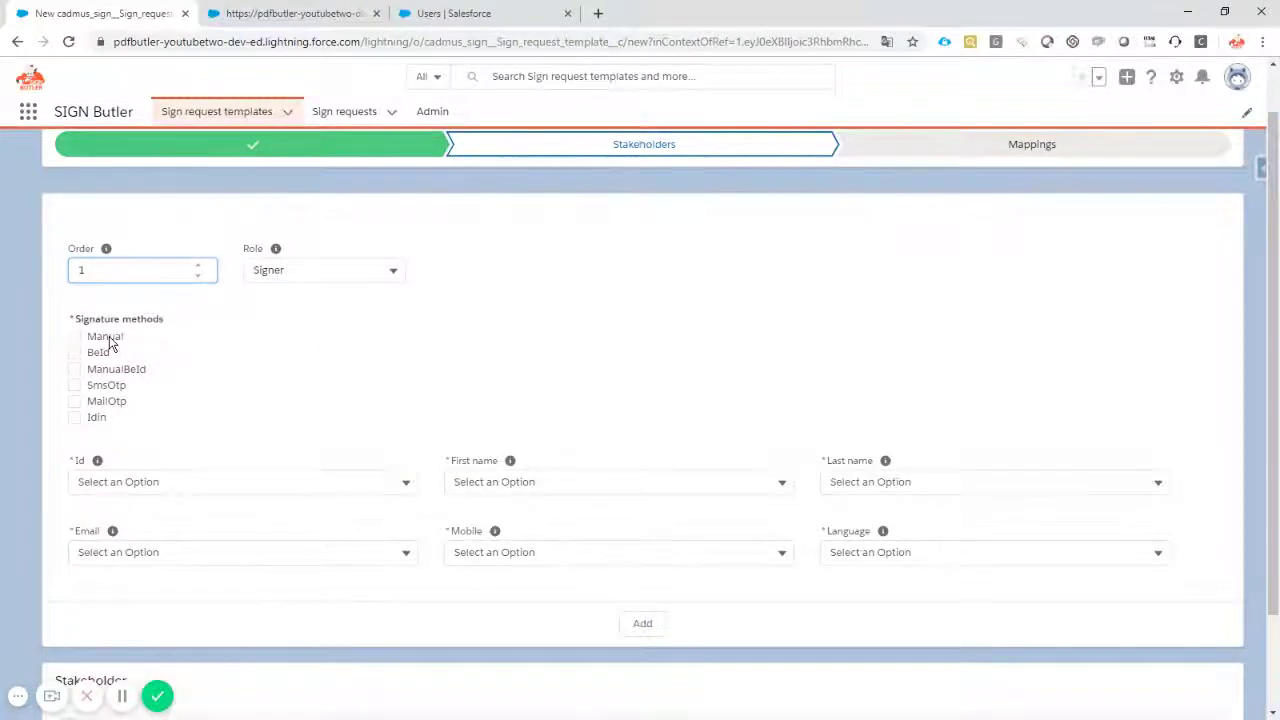
scroll(110, 343, down, 1)
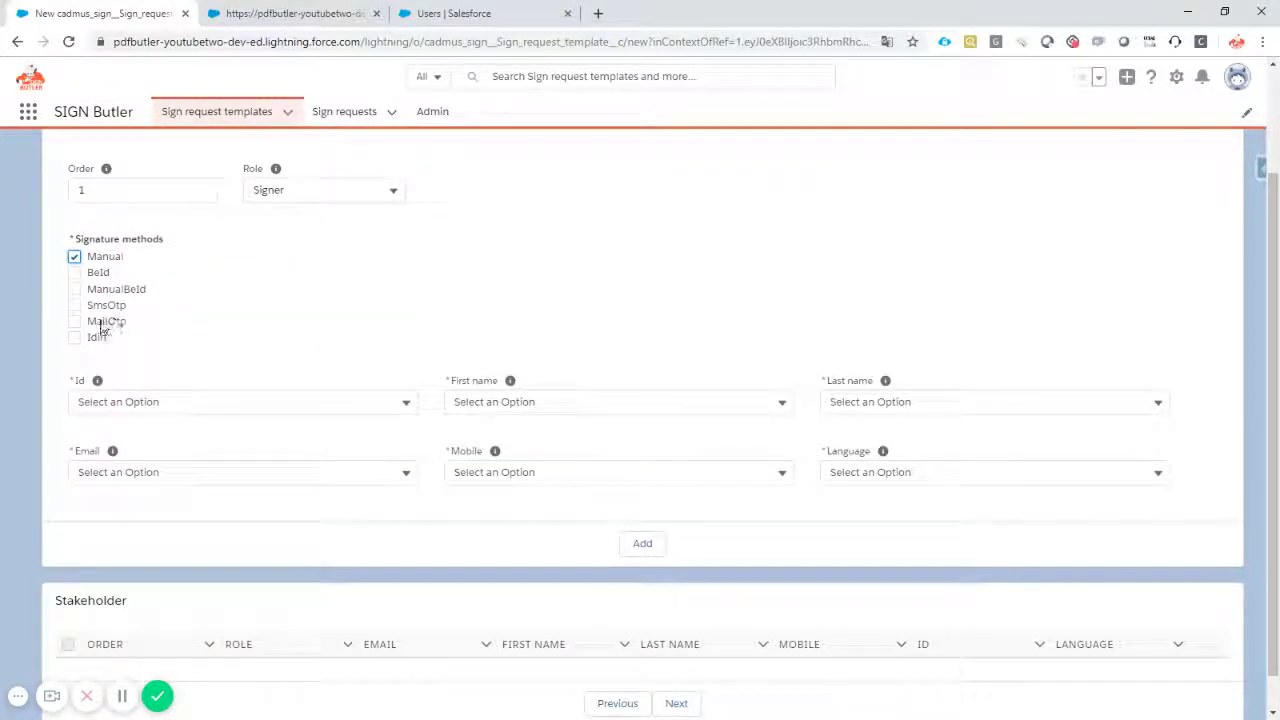
click(104, 323)
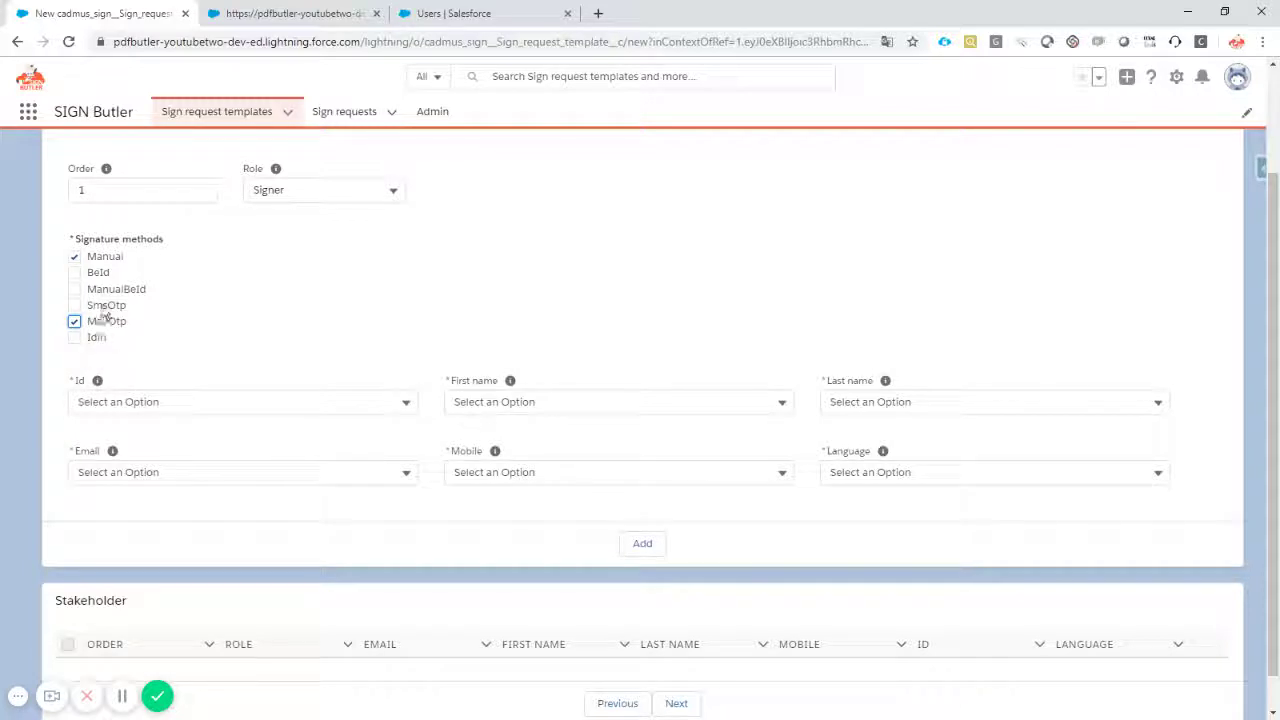
Map Id, first name, last name, email and mobile to OwnerId and the Owner fields.
click(137, 399)
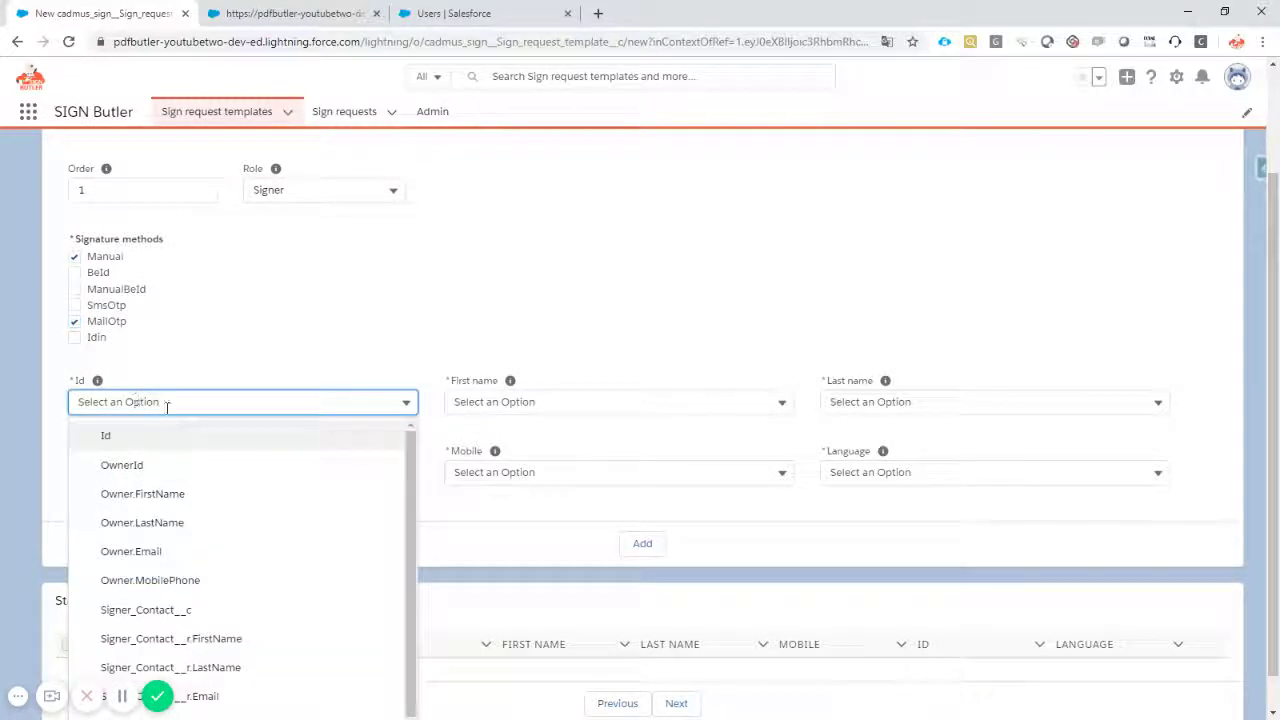
click(136, 464)
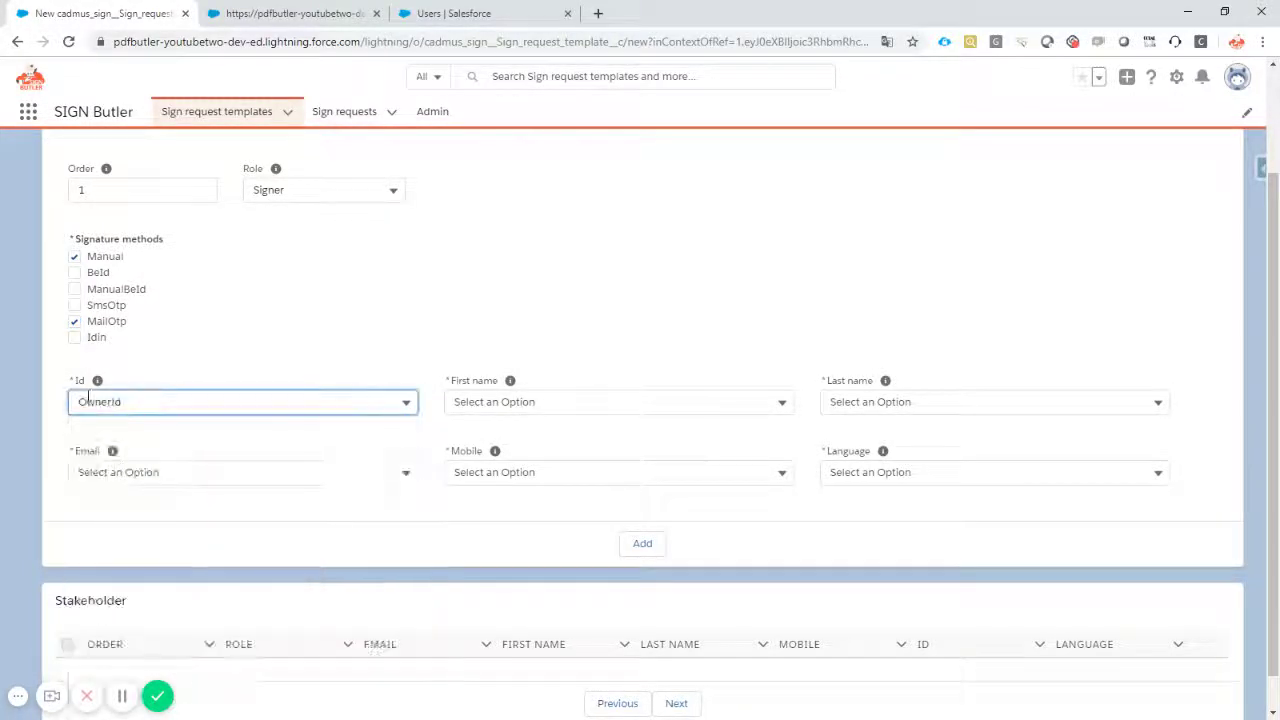
click(466, 404)
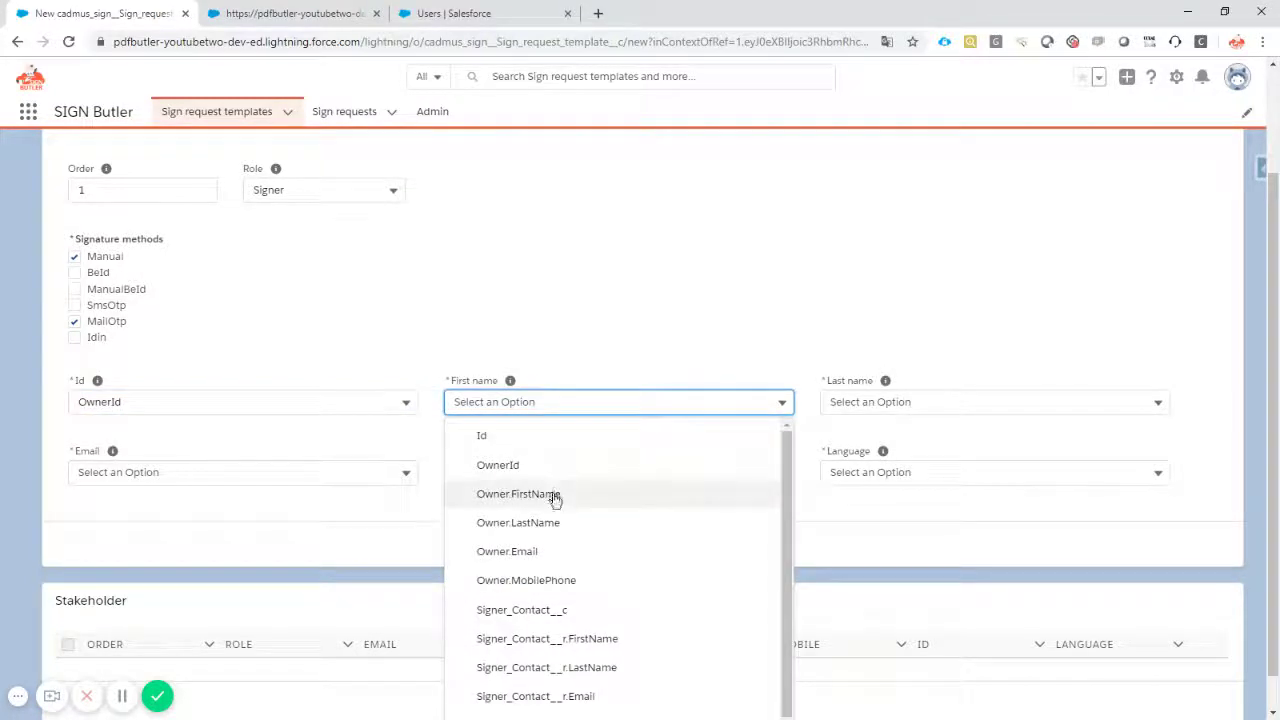
click(555, 497)
click(891, 403)
click(900, 522)
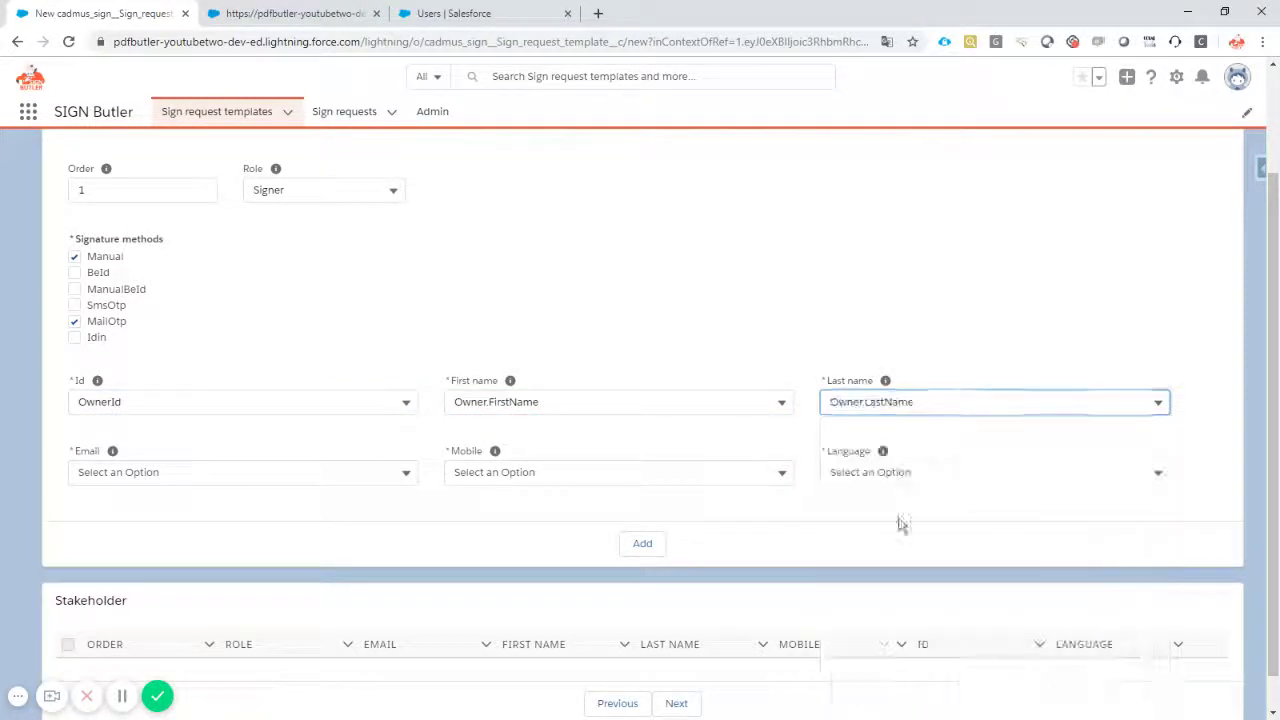
click(171, 471)
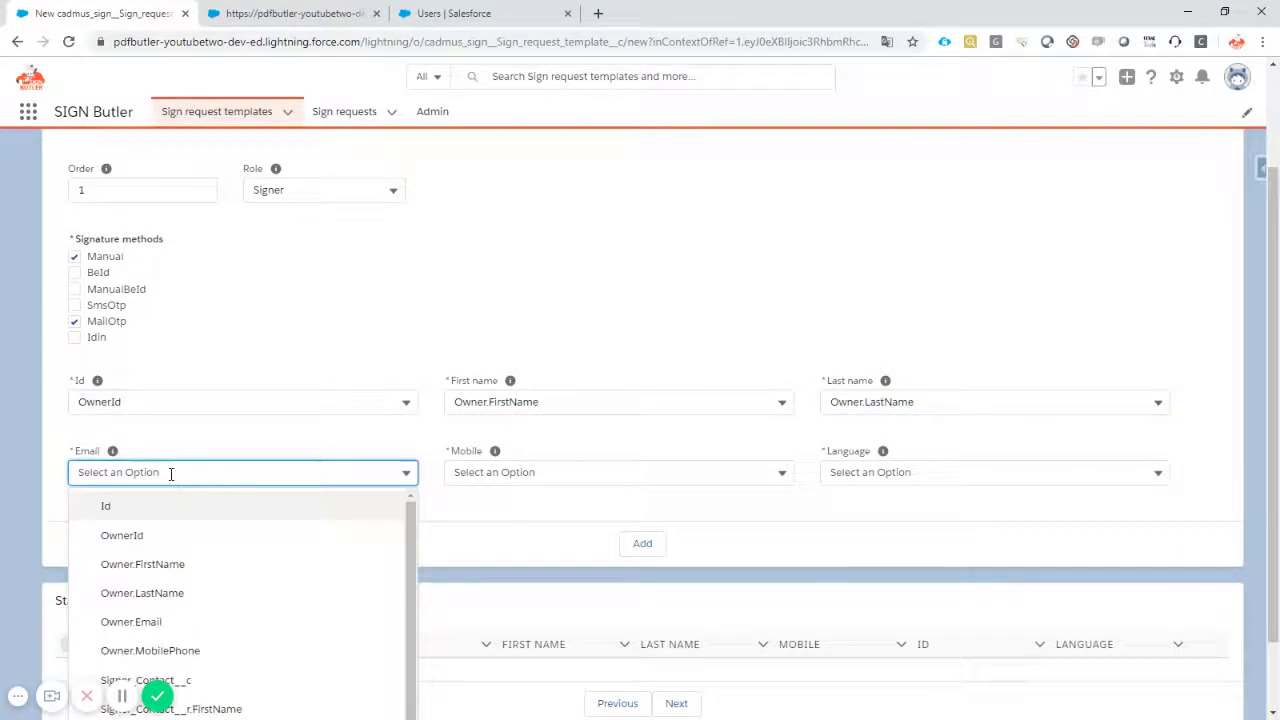
click(165, 630)
click(490, 474)
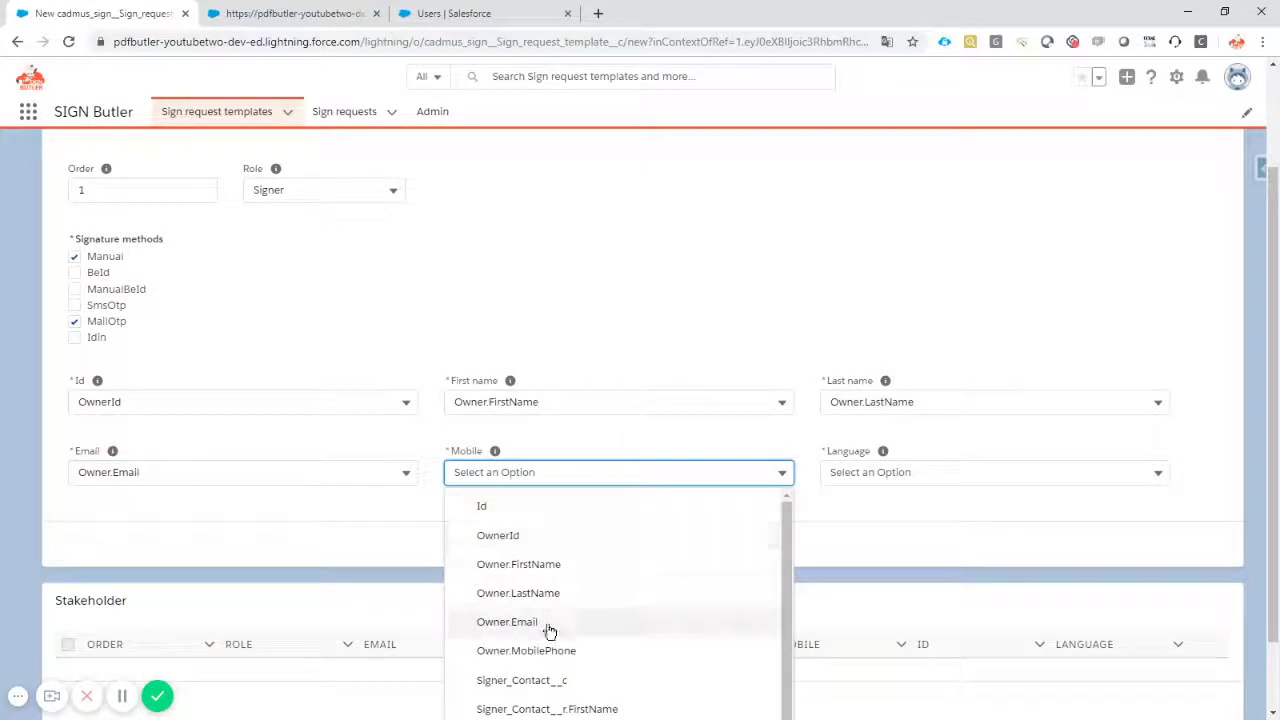
click(549, 651)
Set the language to 'Not mapped: Use English' and add the owner signer.
click(852, 473)
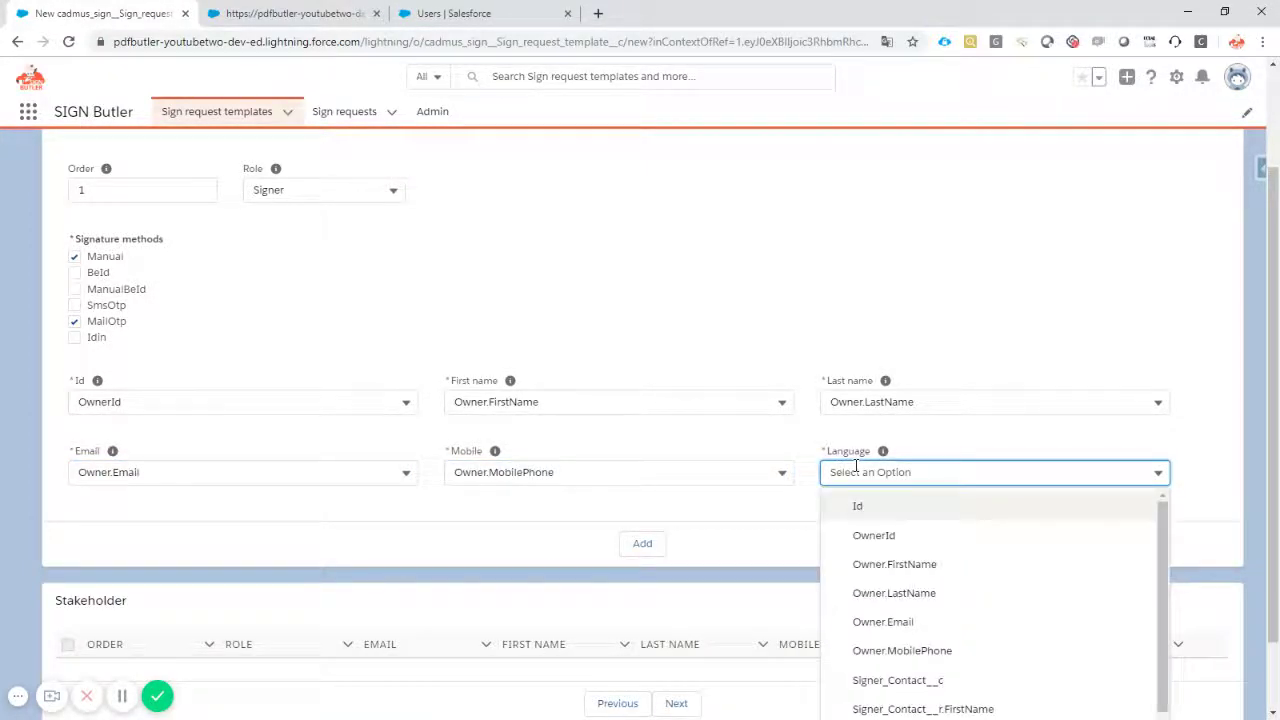
scroll(960, 560, down, 5)
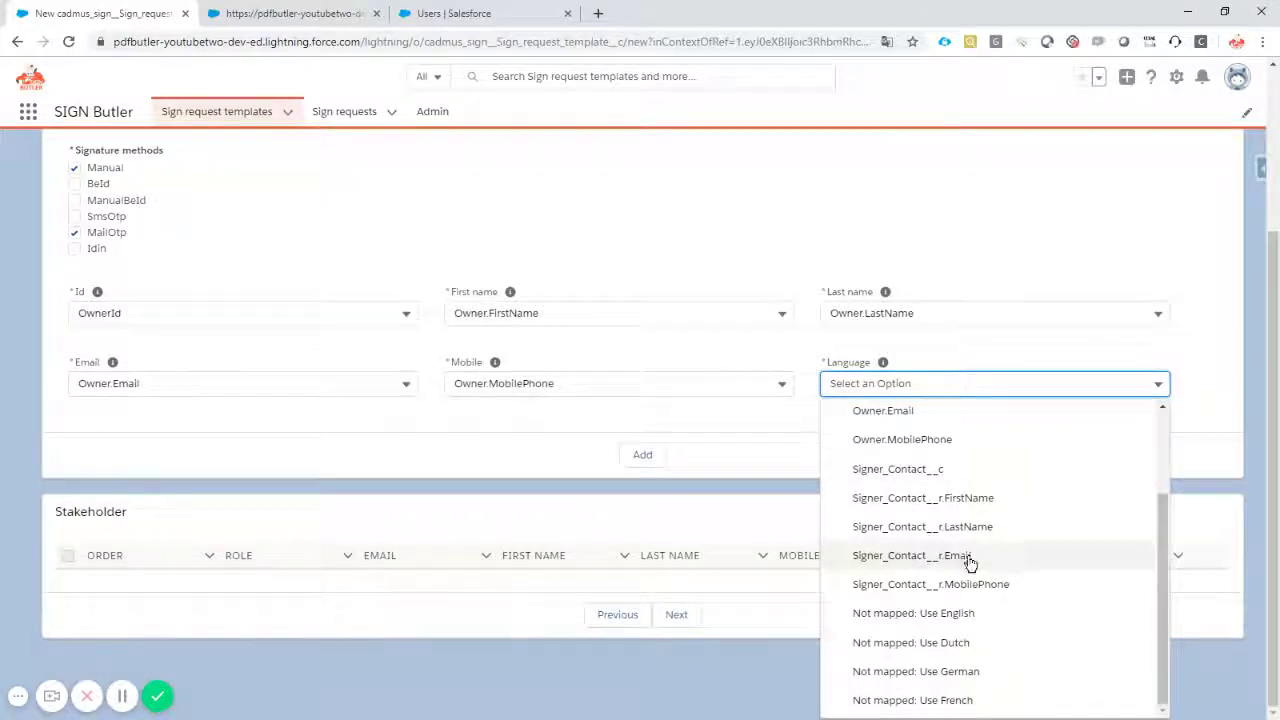
click(945, 619)
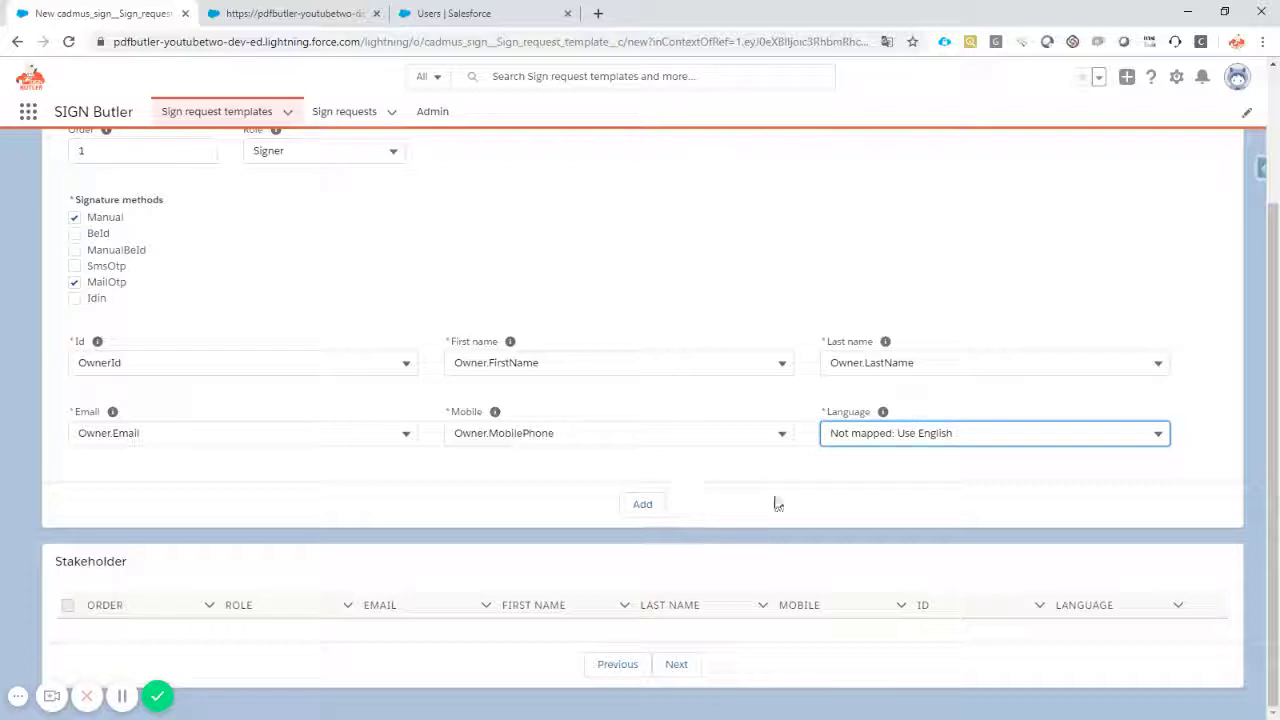
click(643, 504)
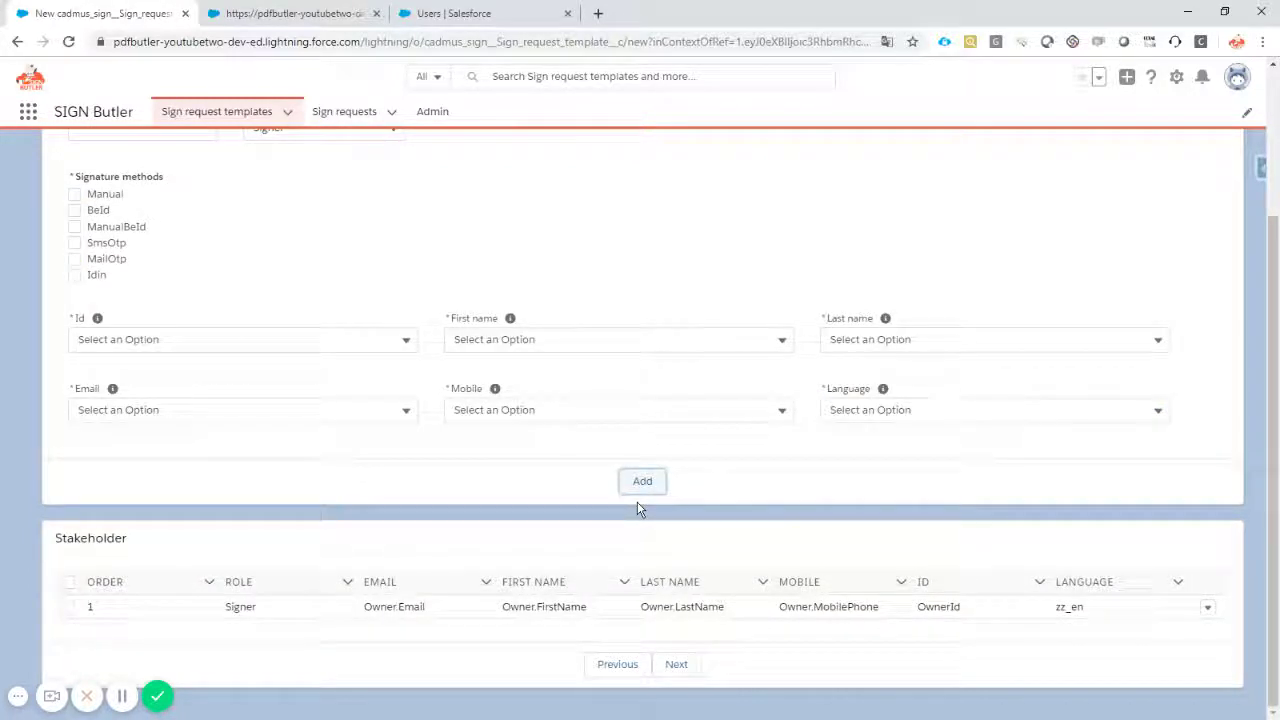
scroll(637, 498, up, 2)
Give the second stakeholder order 2, role Signer, with Manual and BeId signing.
click(119, 286)
scroll(117, 290, down, 1)
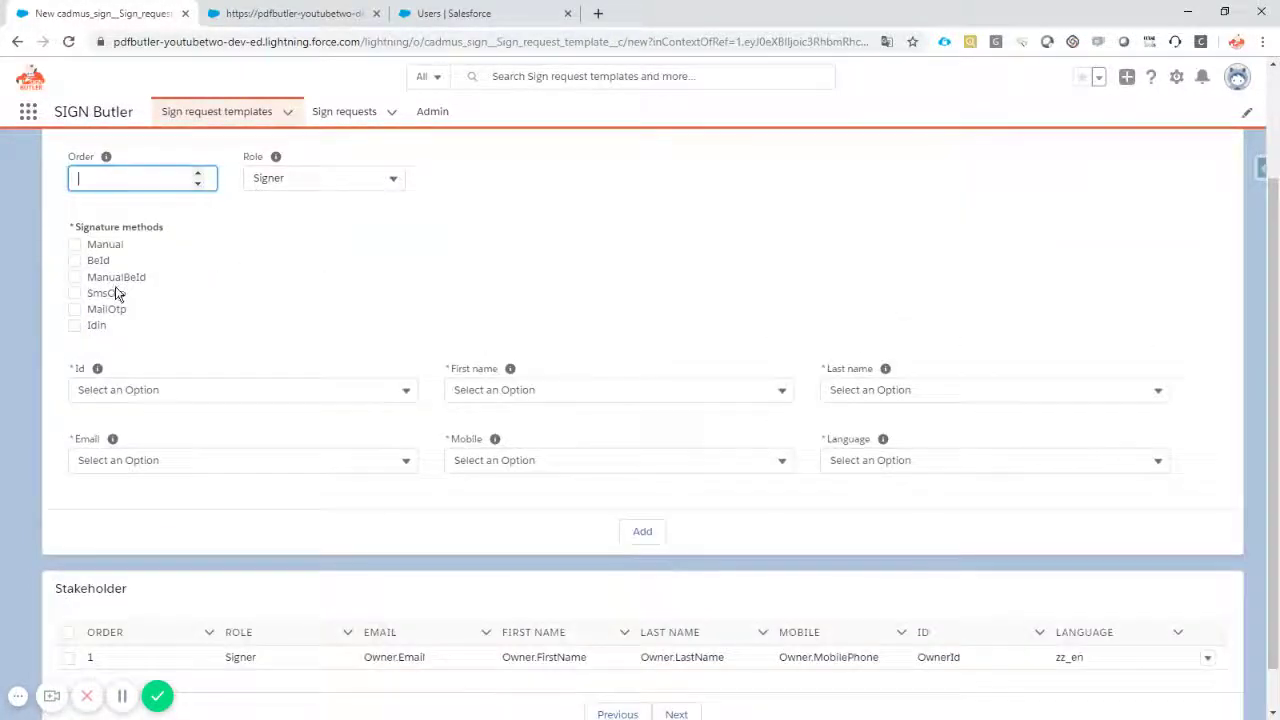
text(2)
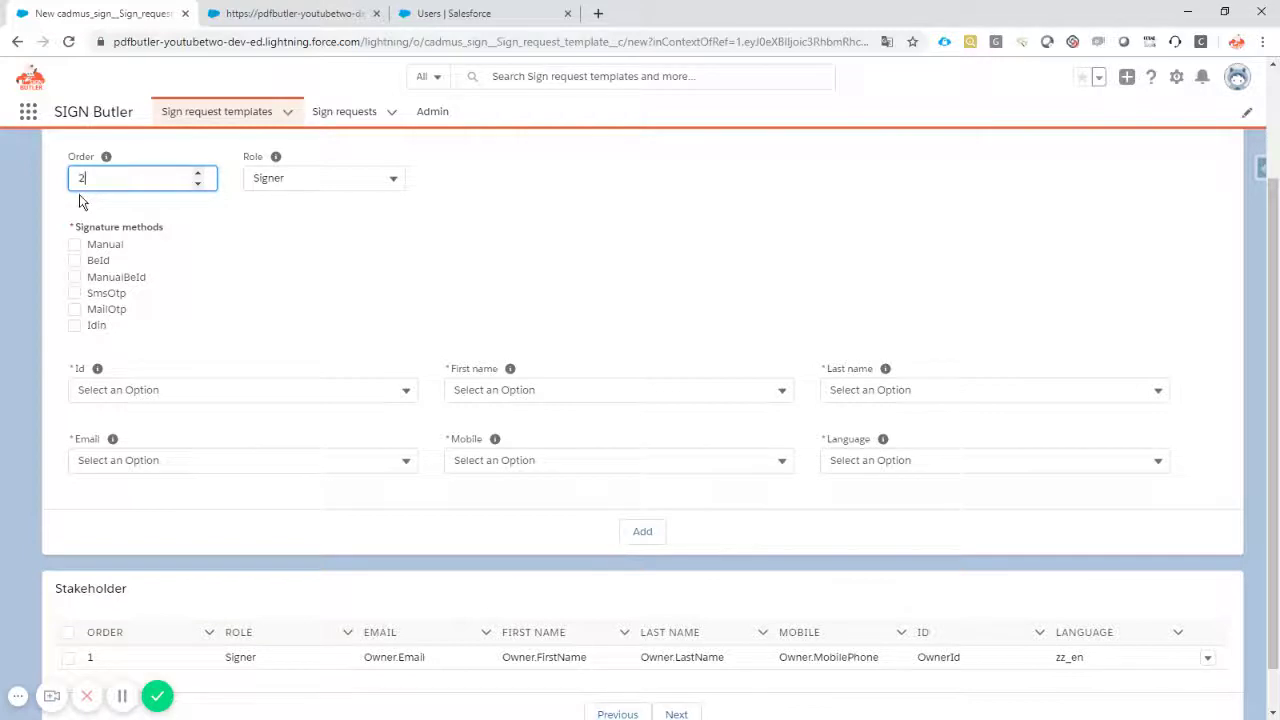
click(317, 180)
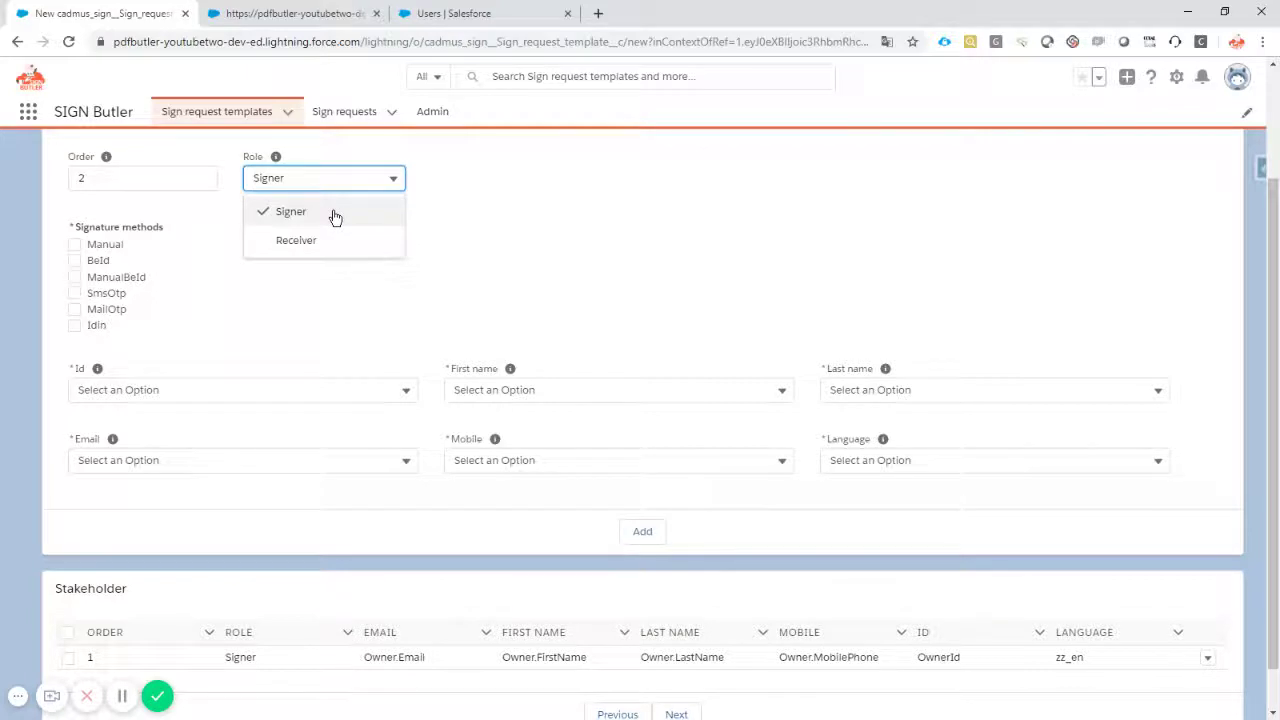
click(335, 214)
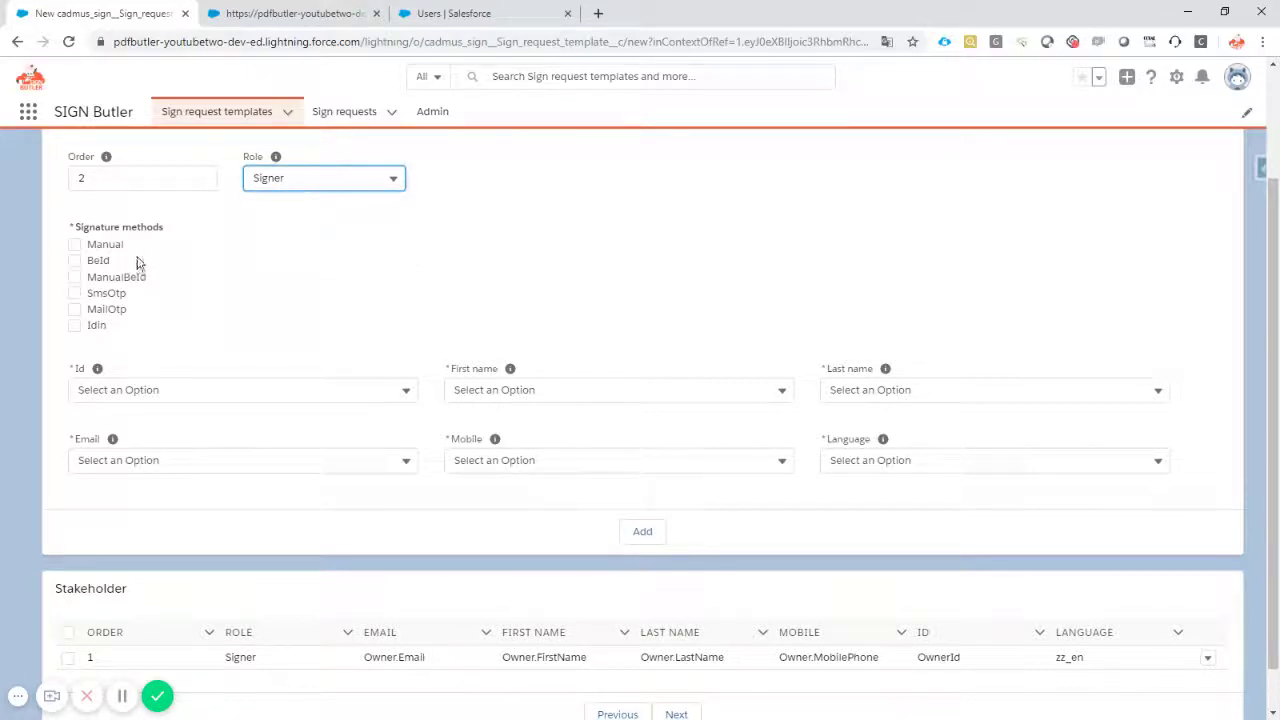
click(75, 245)
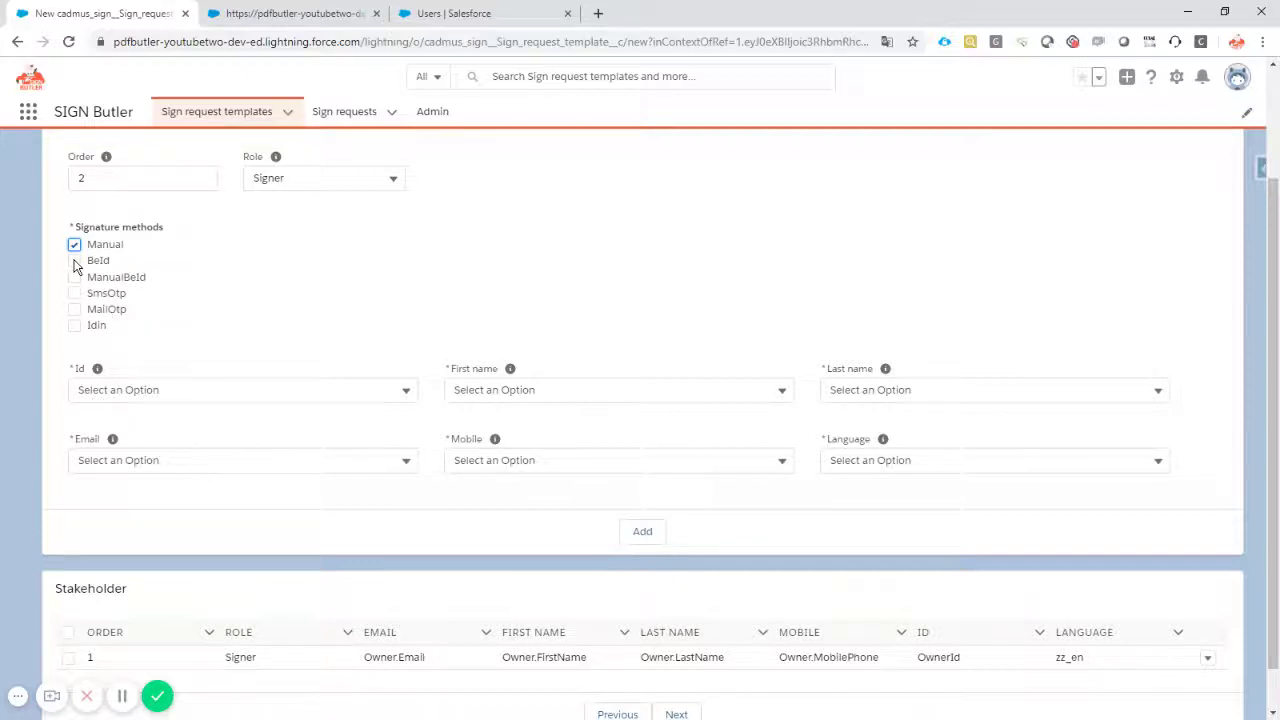
click(75, 262)
Map Id, first name, last name, email and mobile to the Signer_Contact__c fields.
click(188, 390)
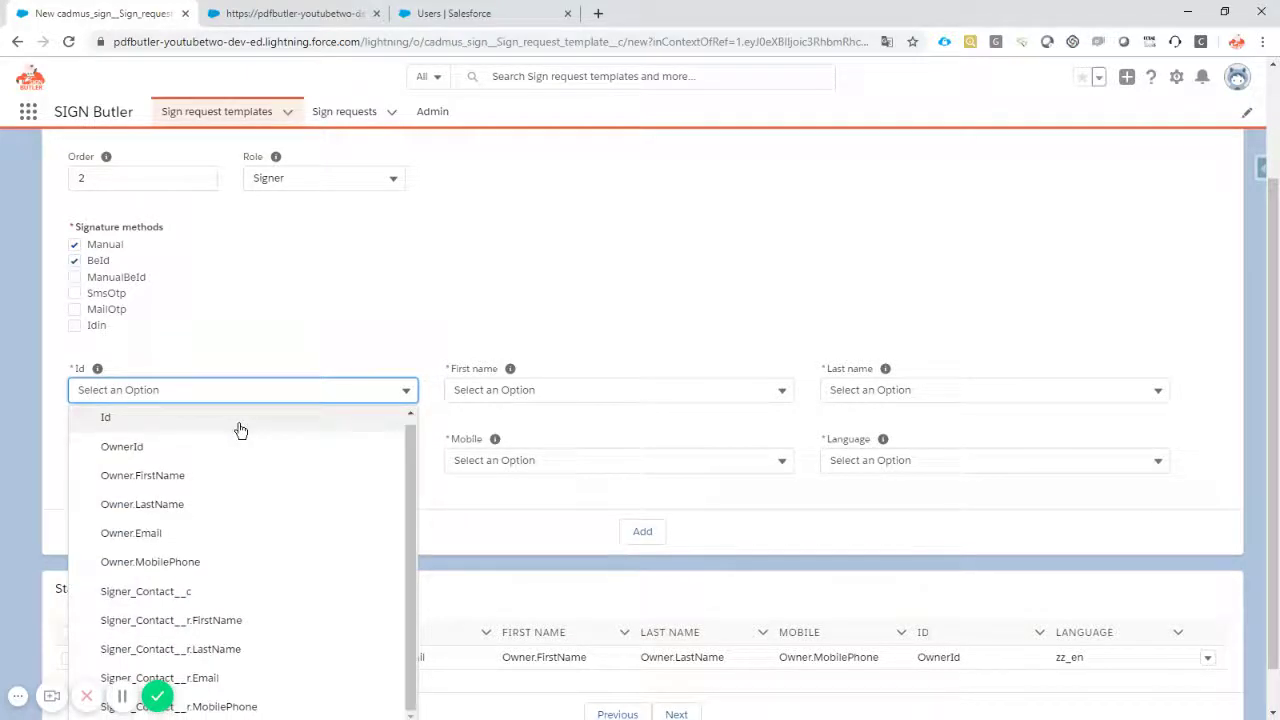
scroll(271, 451, down, 2)
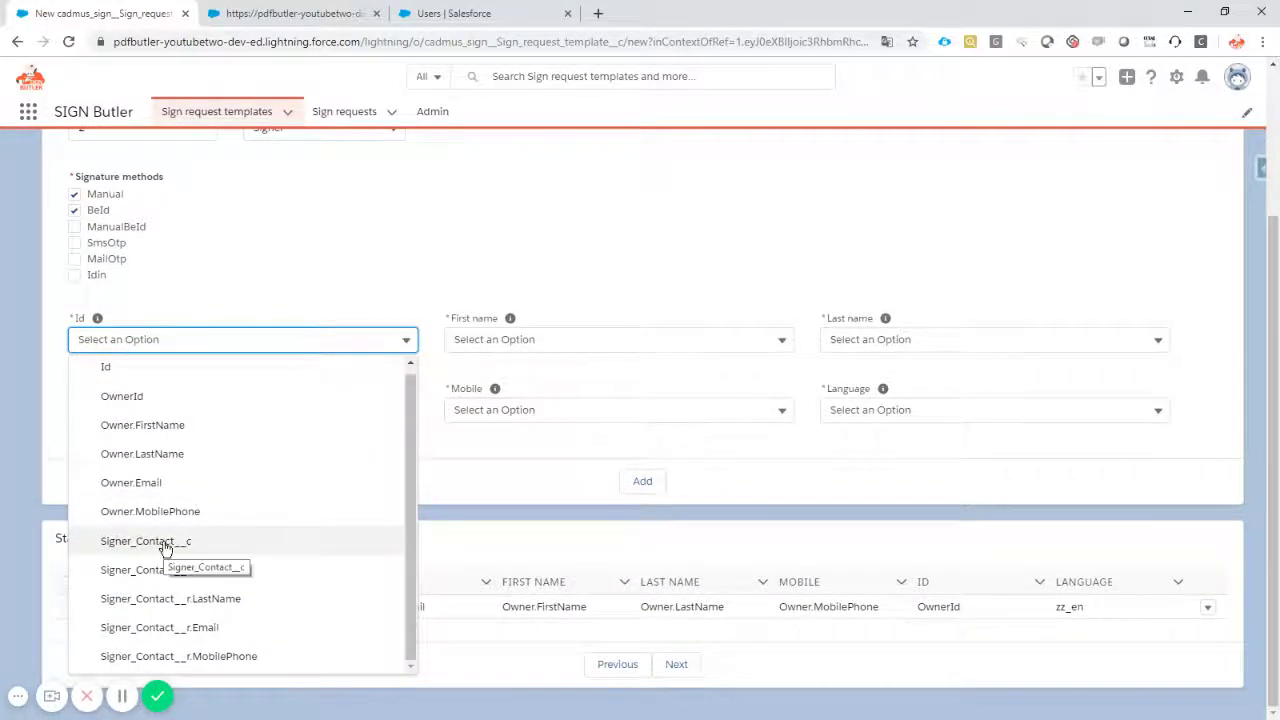
click(163, 548)
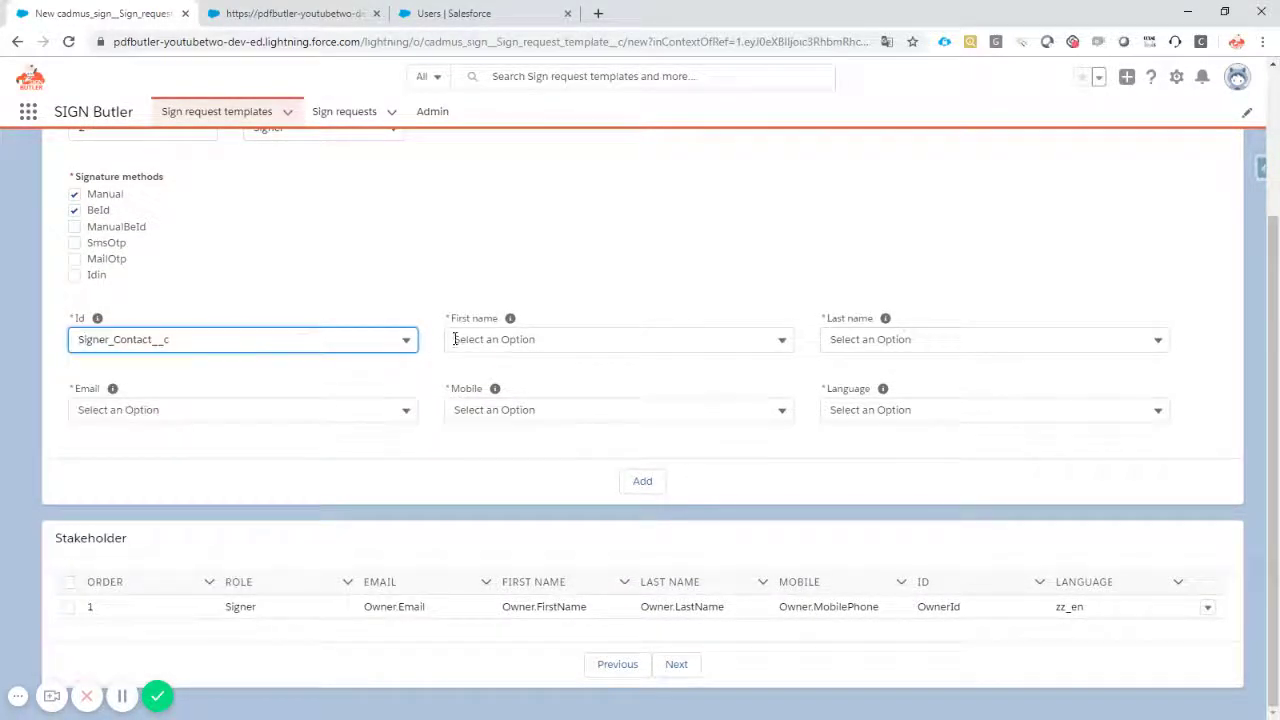
click(458, 340)
click(593, 570)
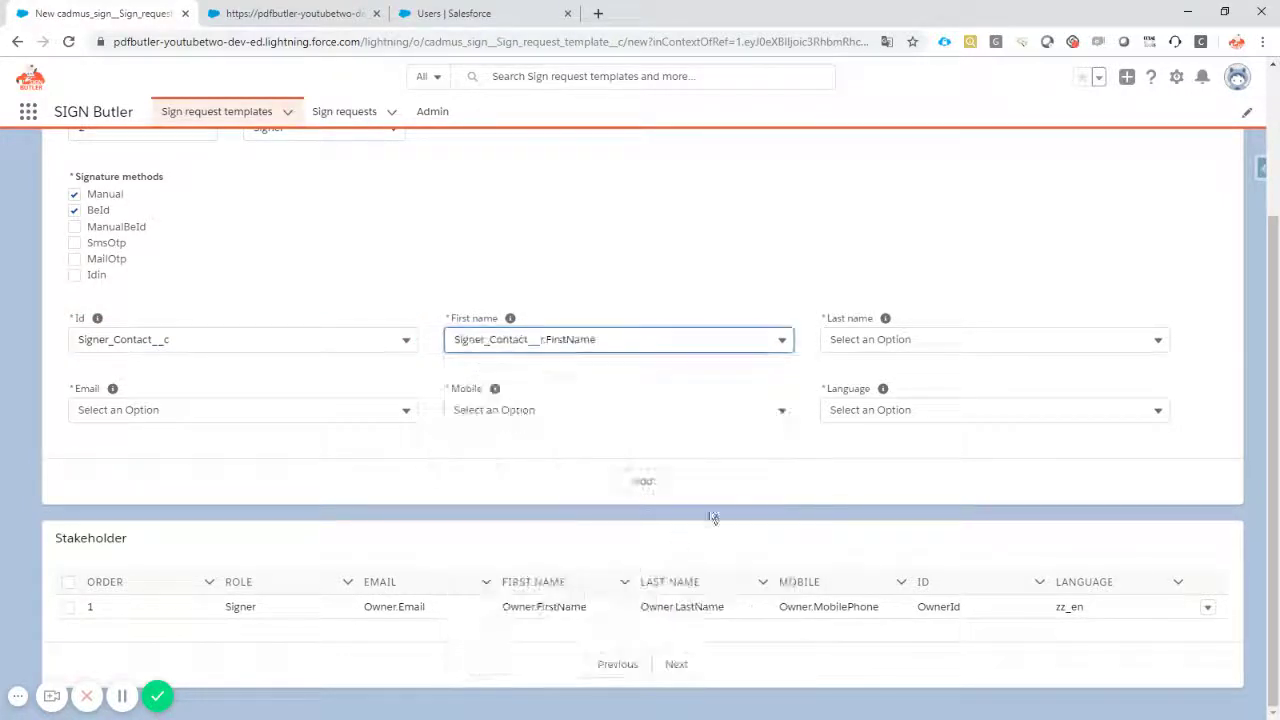
click(880, 340)
click(927, 607)
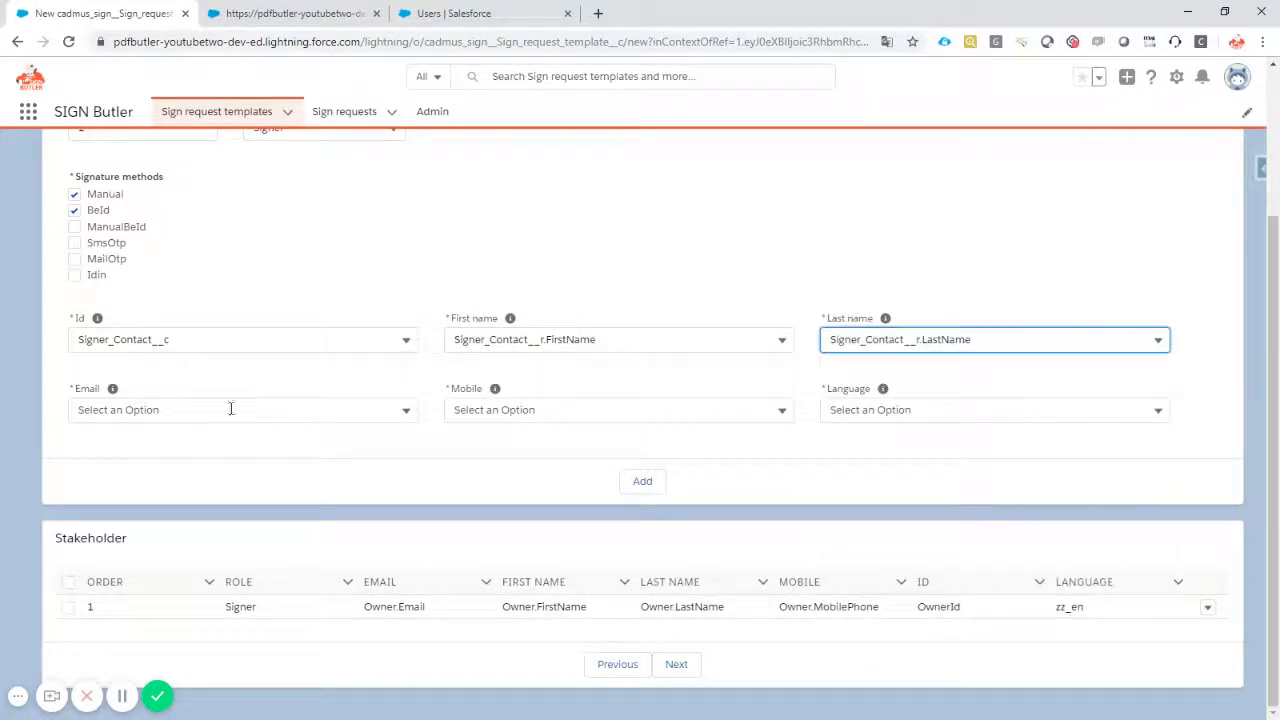
click(155, 405)
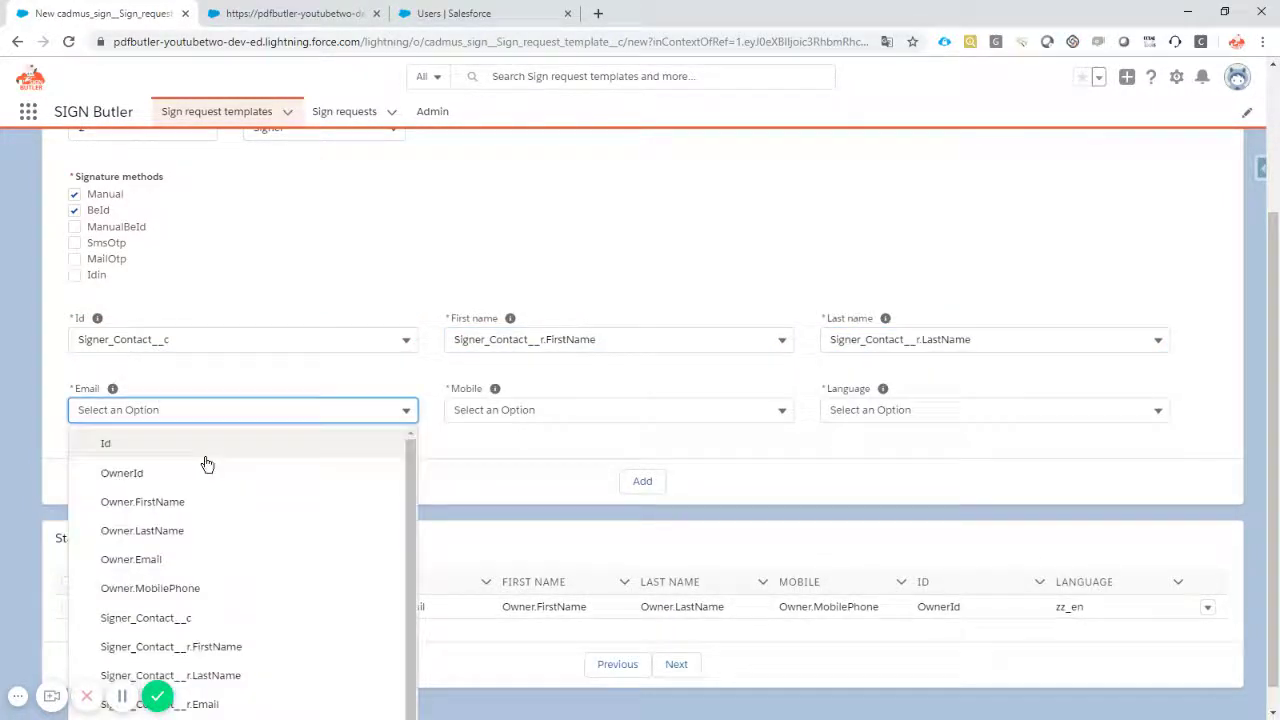
click(234, 702)
click(508, 405)
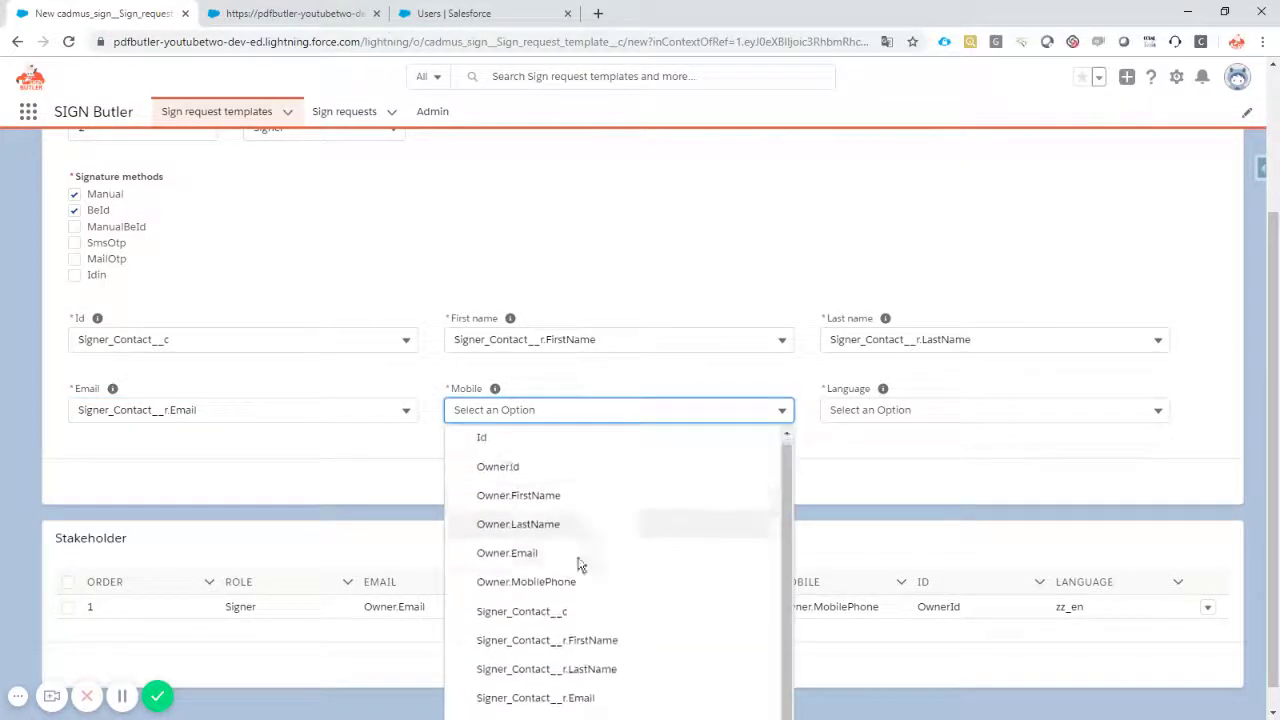
scroll(600, 590, down, 1)
click(617, 703)
Set the language to 'Not mapped: Use English' and add the contact signer.
click(866, 412)
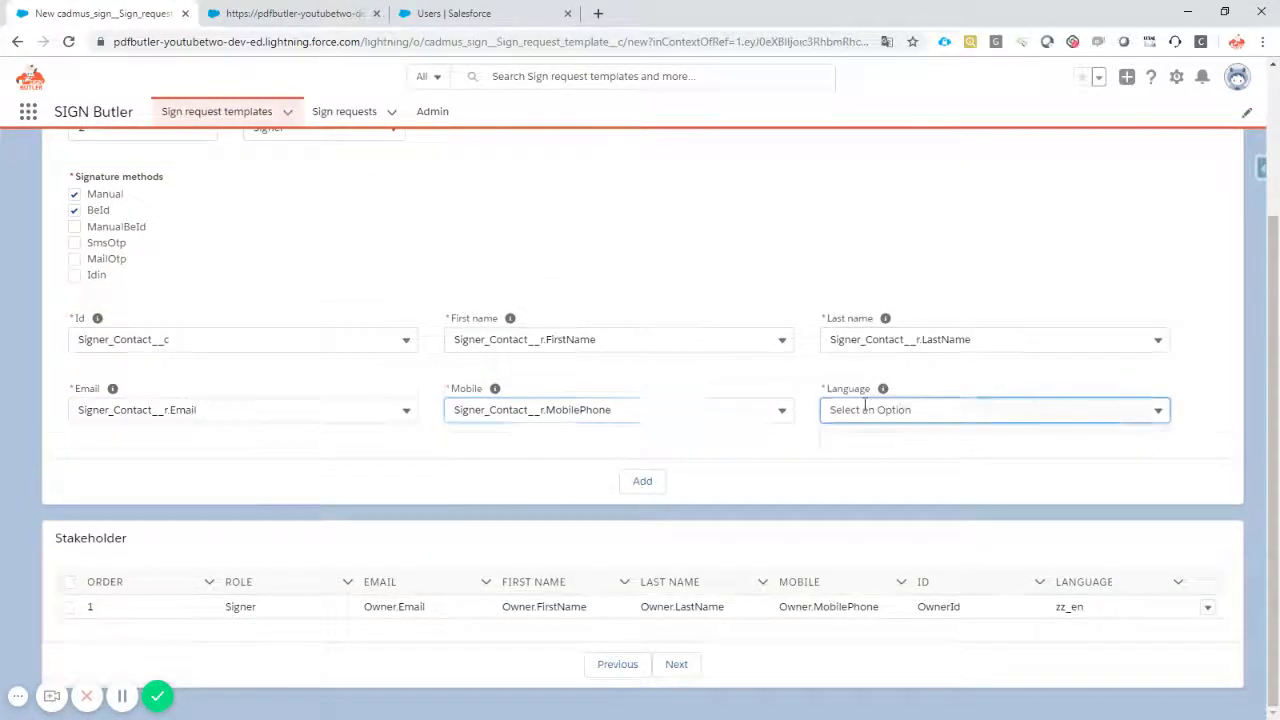
scroll(900, 455, down, 3)
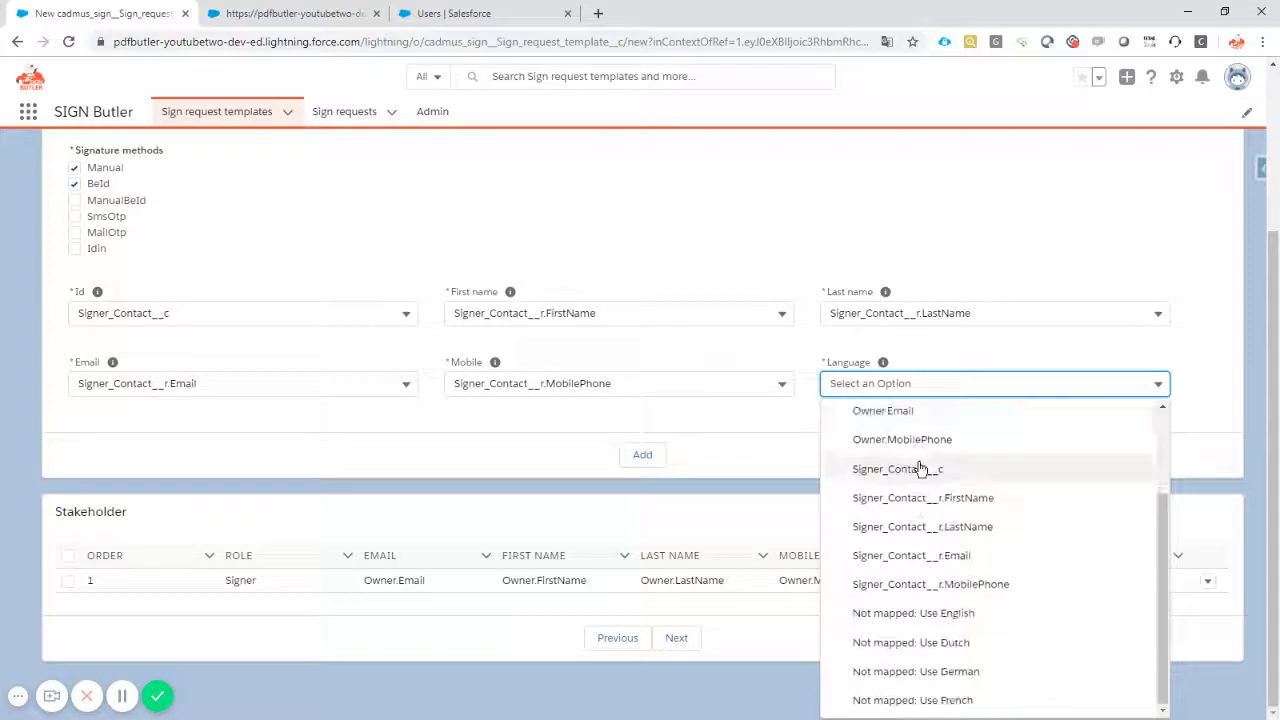
click(986, 613)
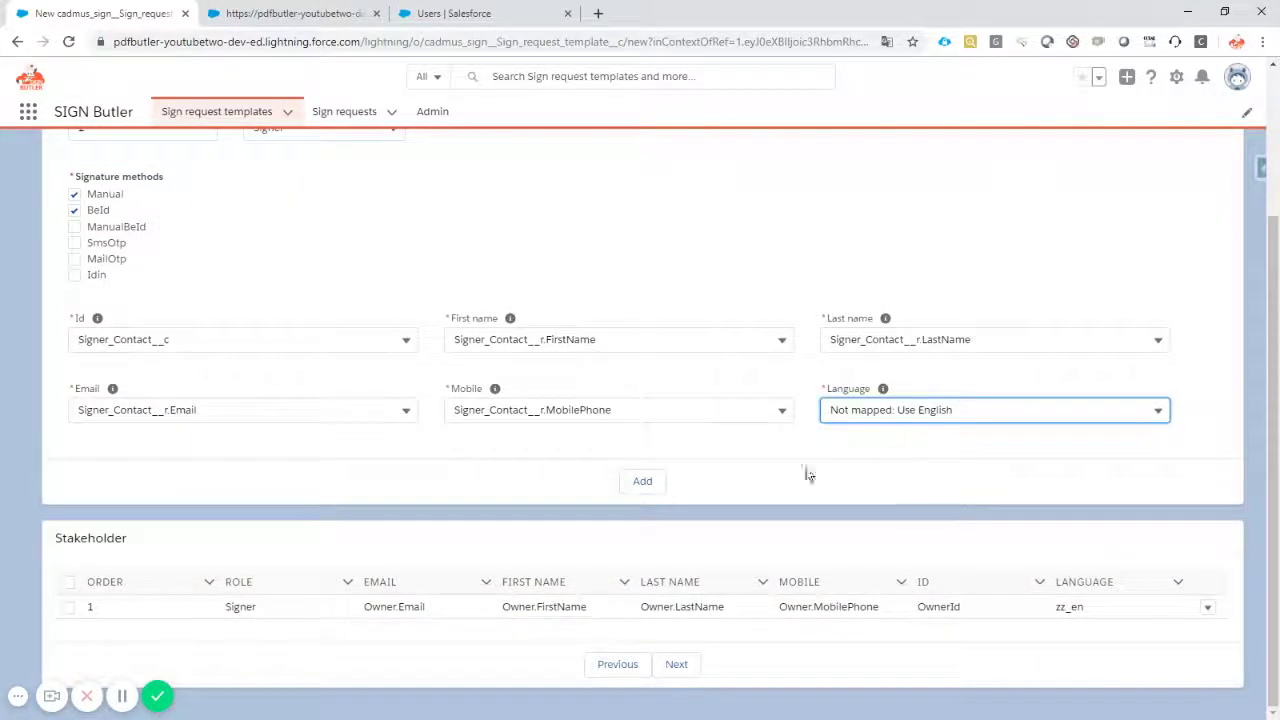
click(641, 484)
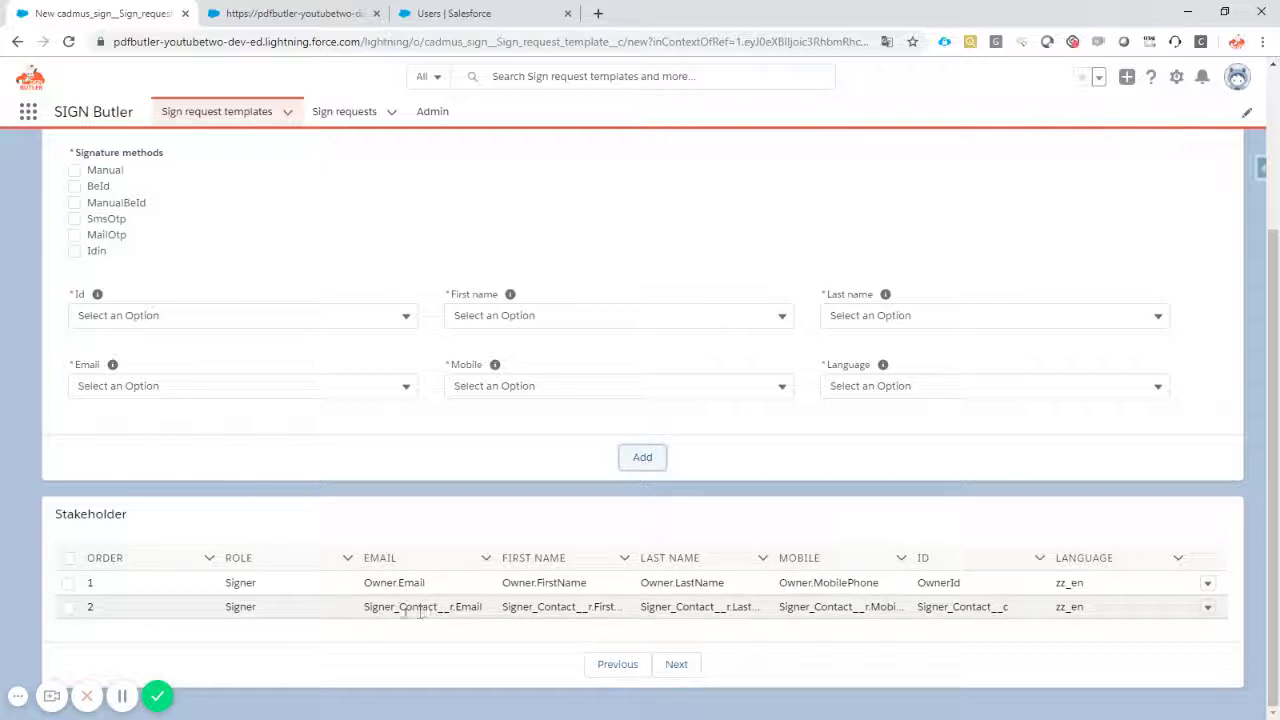
On the Mappings step, keep File as the signed-document attachment and submit the template.
click(677, 665)
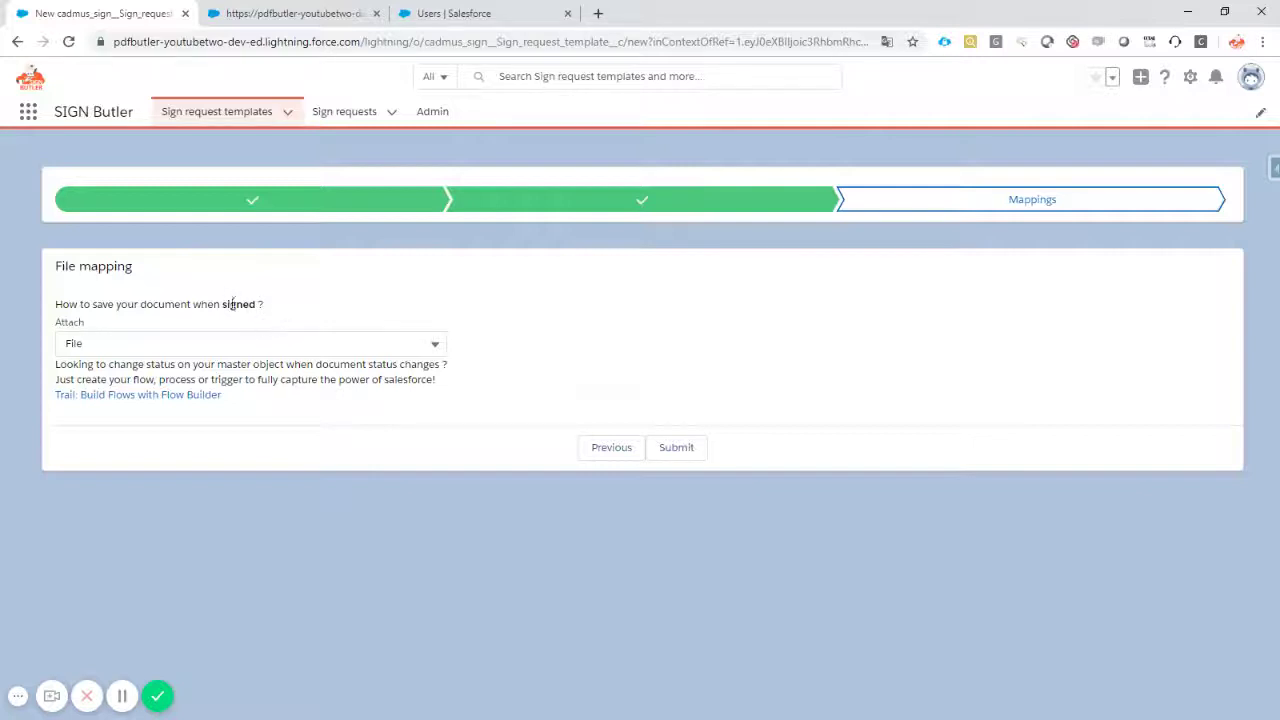
click(82, 344)
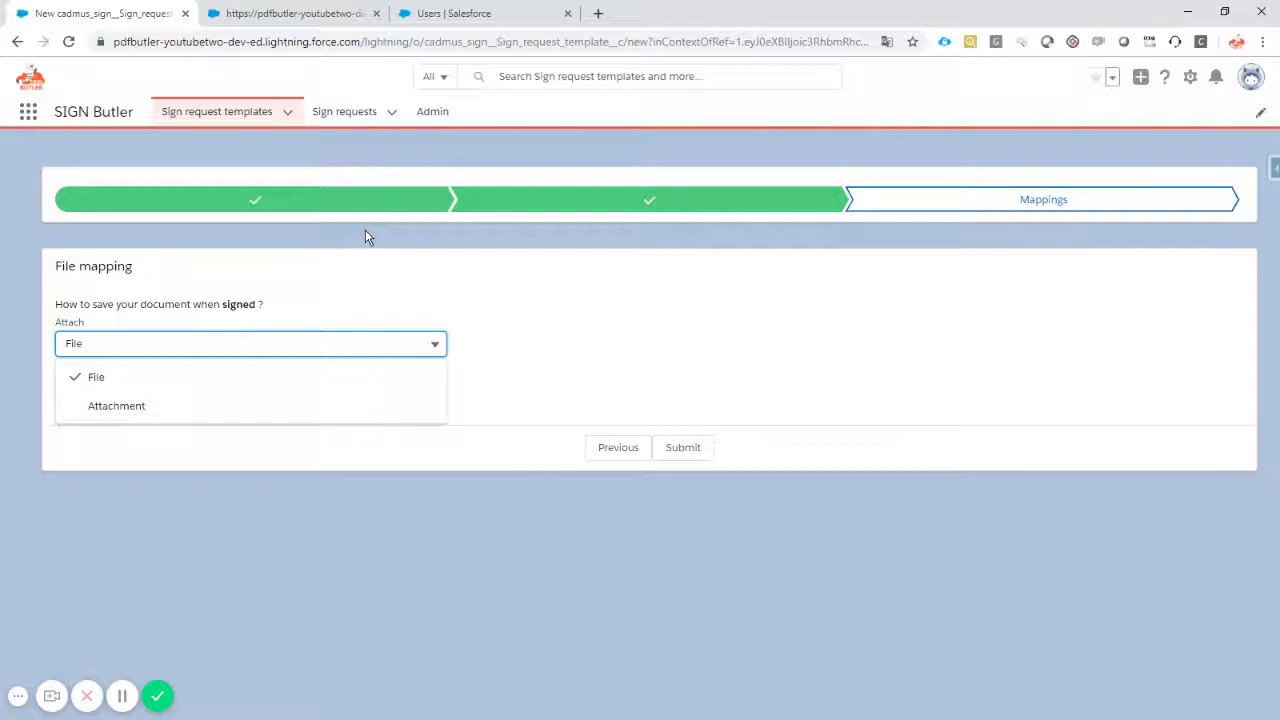
click(100, 380)
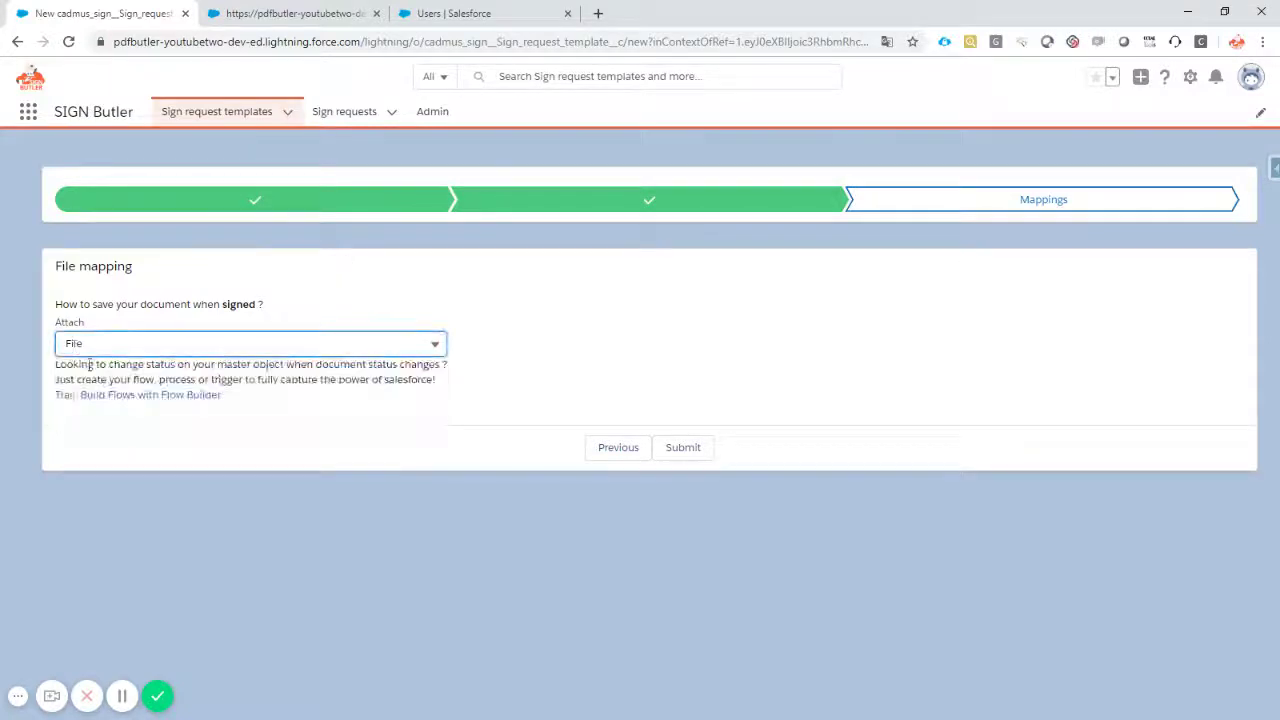
click(686, 450)
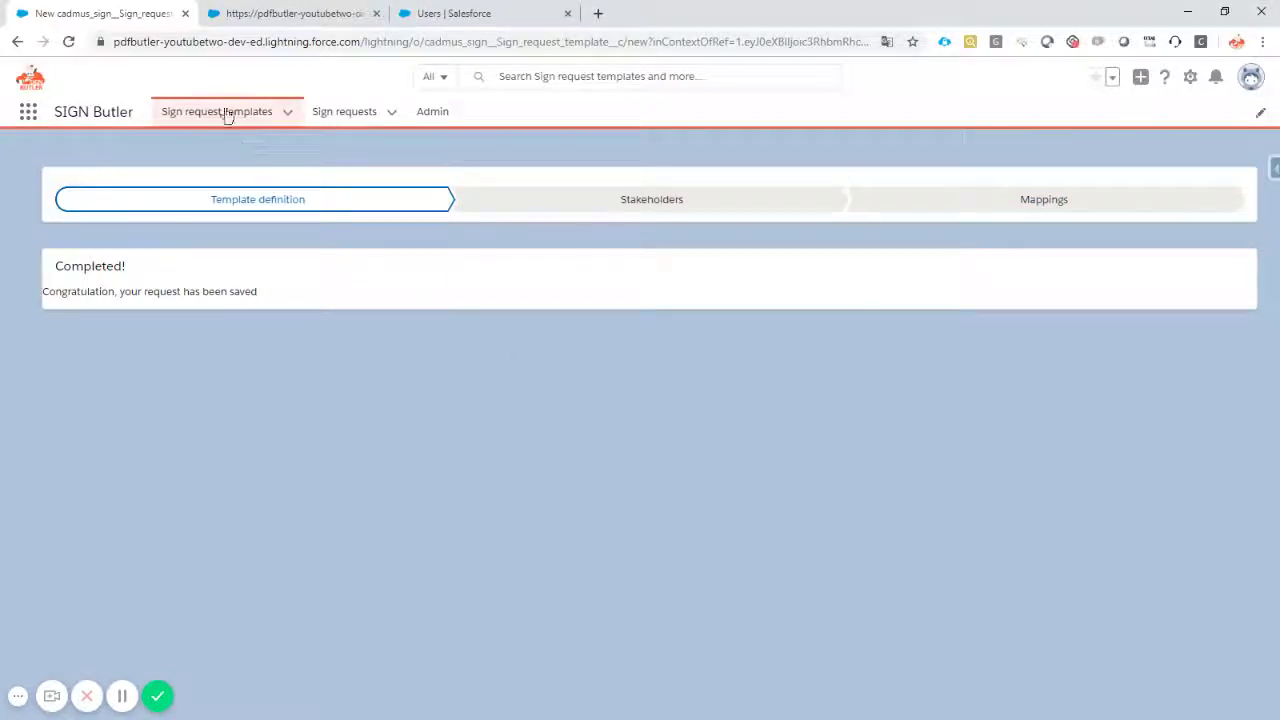
click(214, 113)
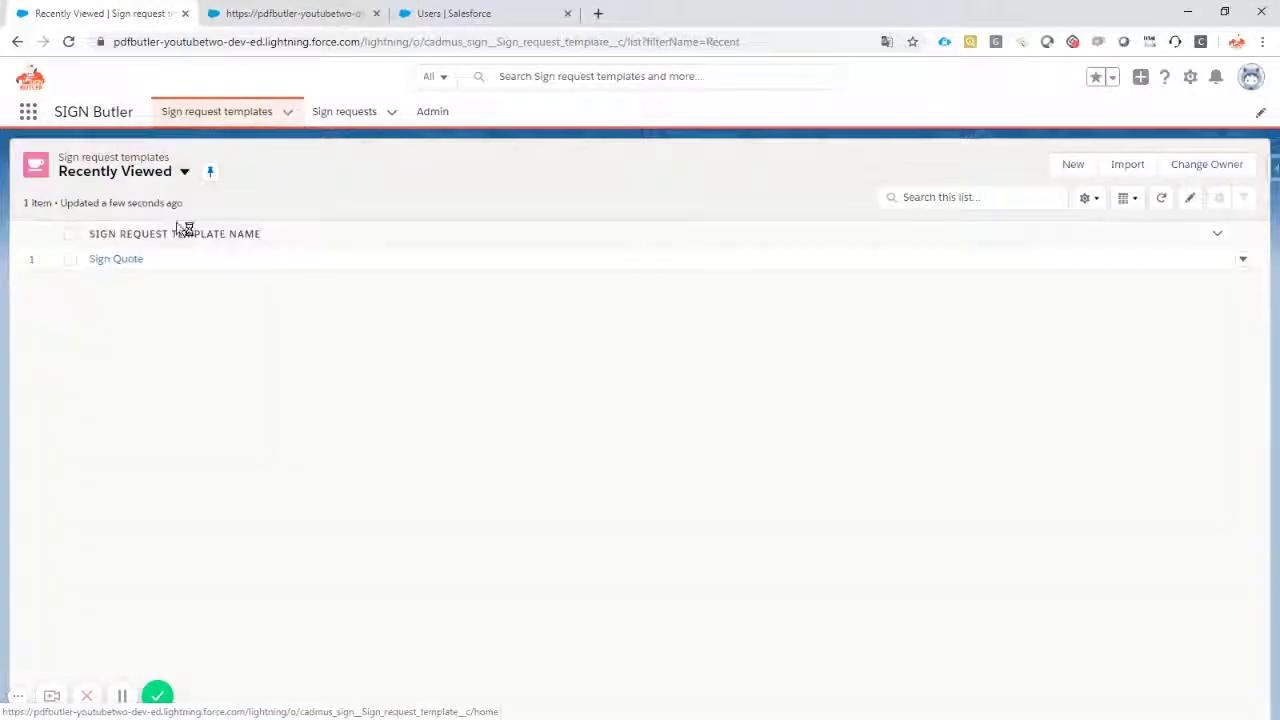
Open the Sign Quote template record to check its details, then open the App Launcher.
click(118, 260)
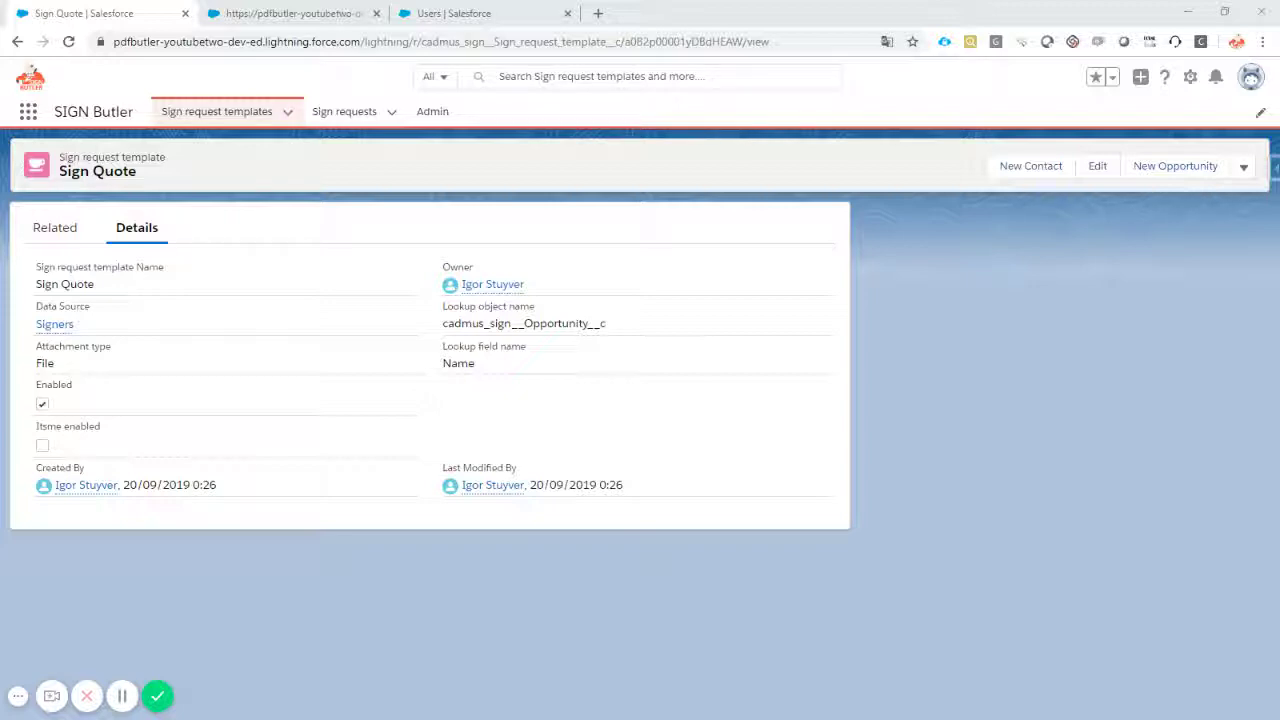
click(27, 112)
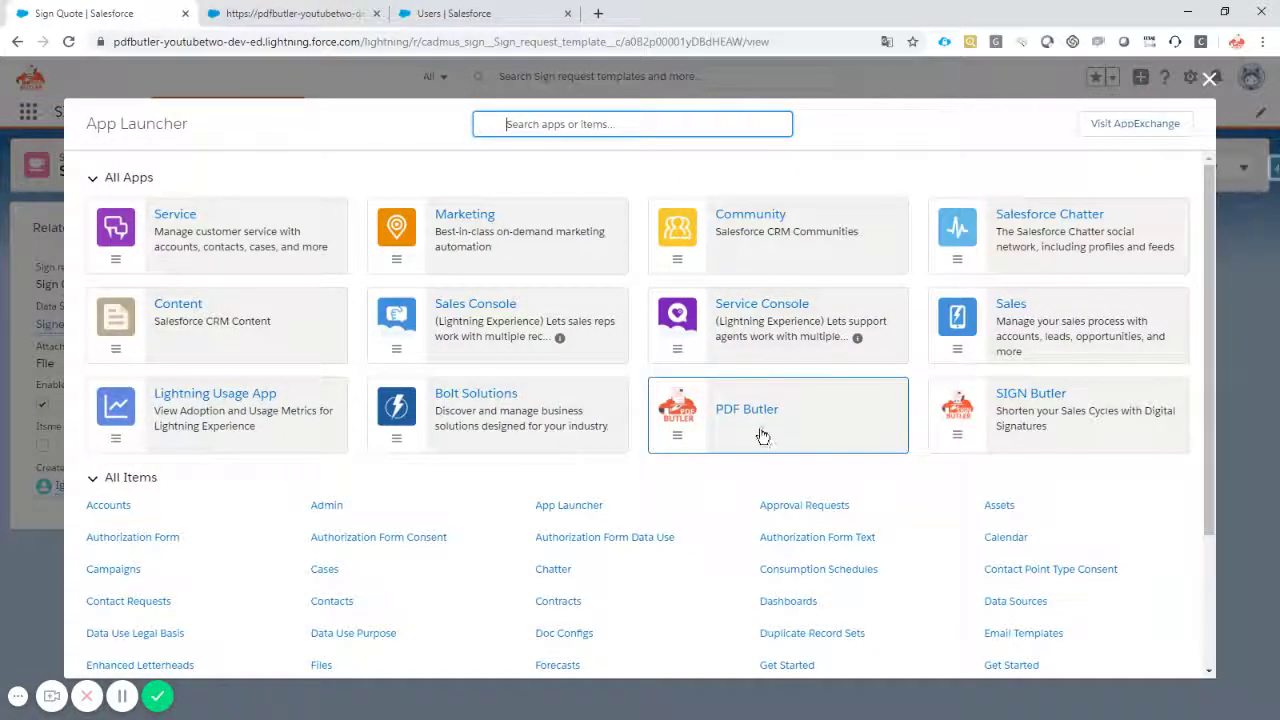
Switch to the PDF Butler app and show its PDF Butler Packs list, containing only Mail Quote.
click(840, 420)
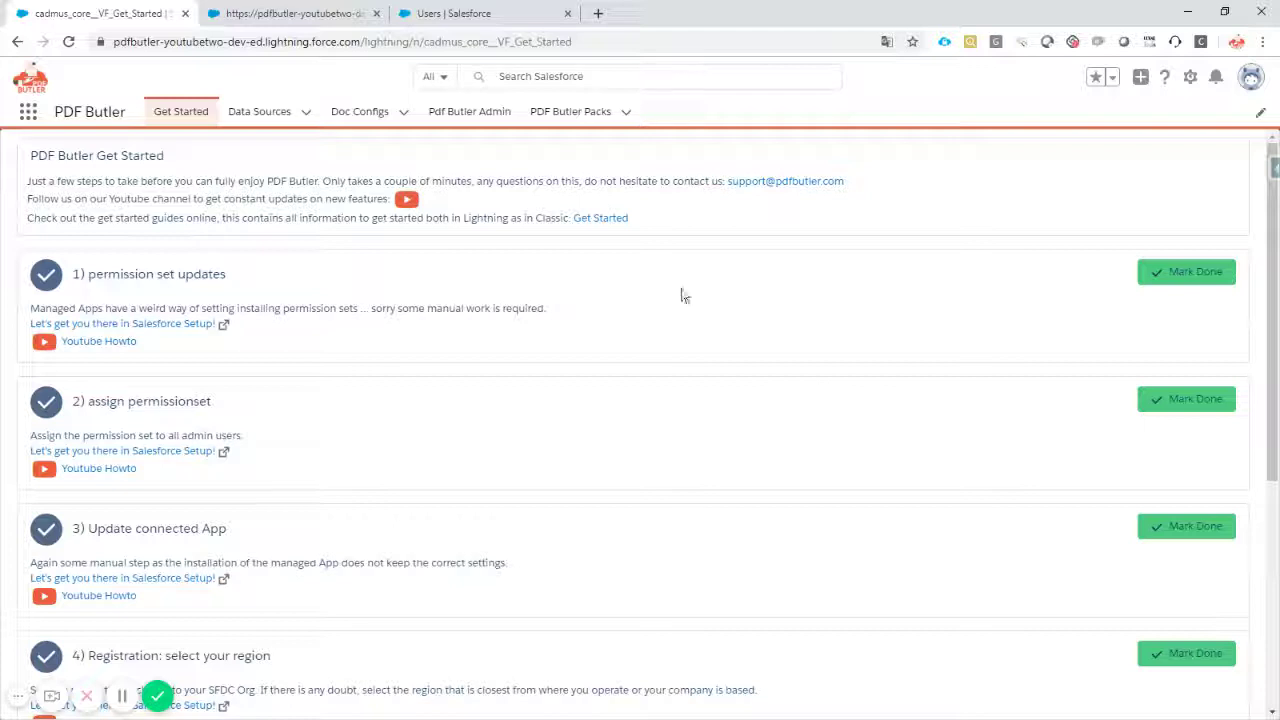
click(555, 117)
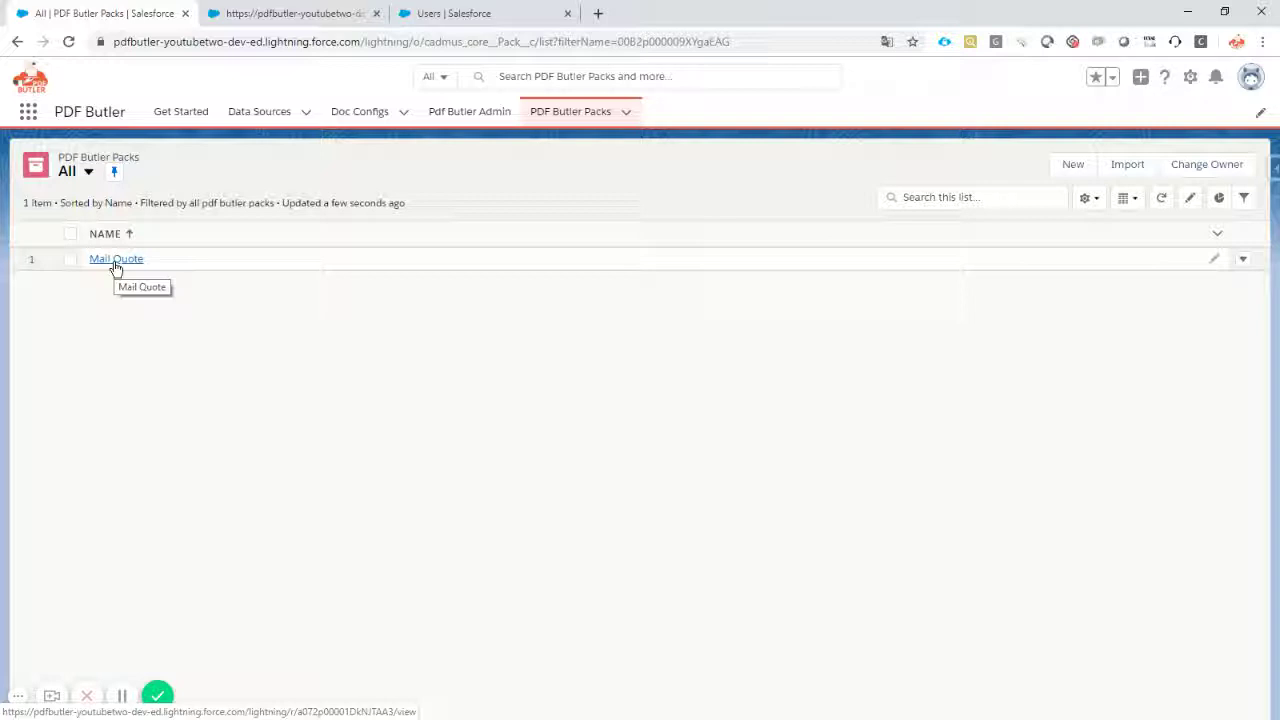
Create and save a PDF Butler Pack named 'Sign Quote' with Quote as its leading doc config.
click(1073, 166)
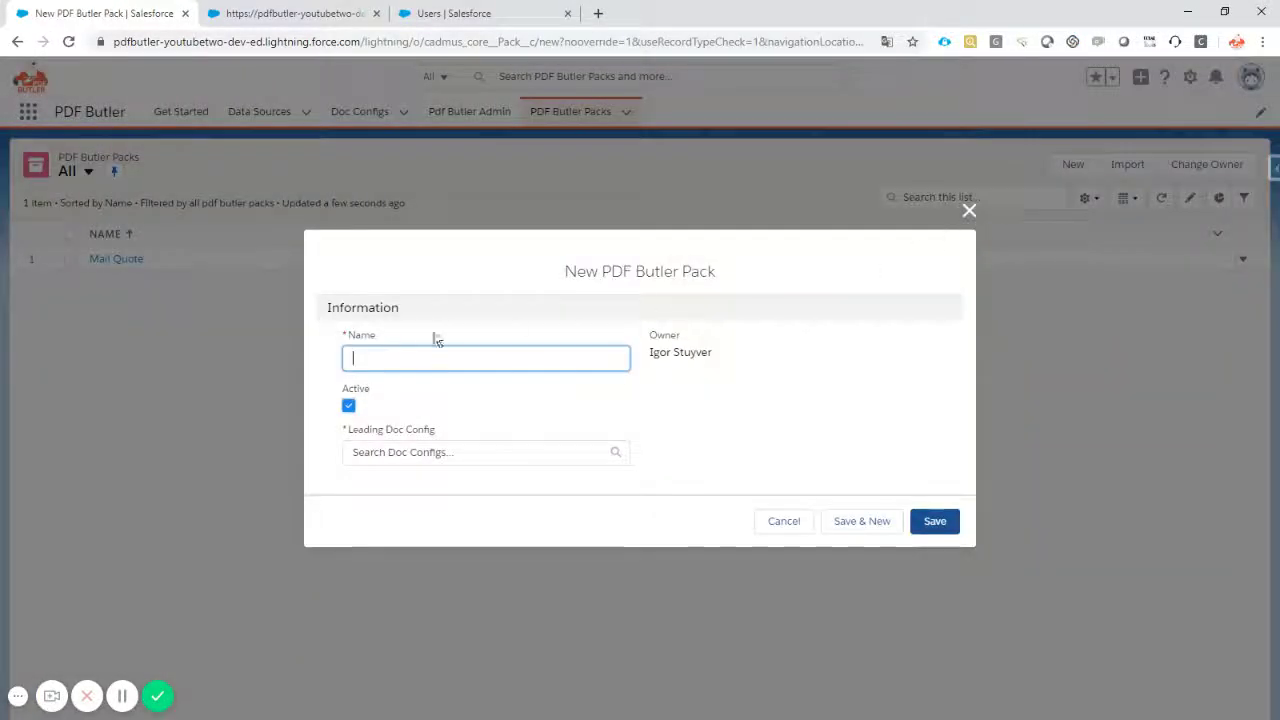
click(388, 356)
text(S)
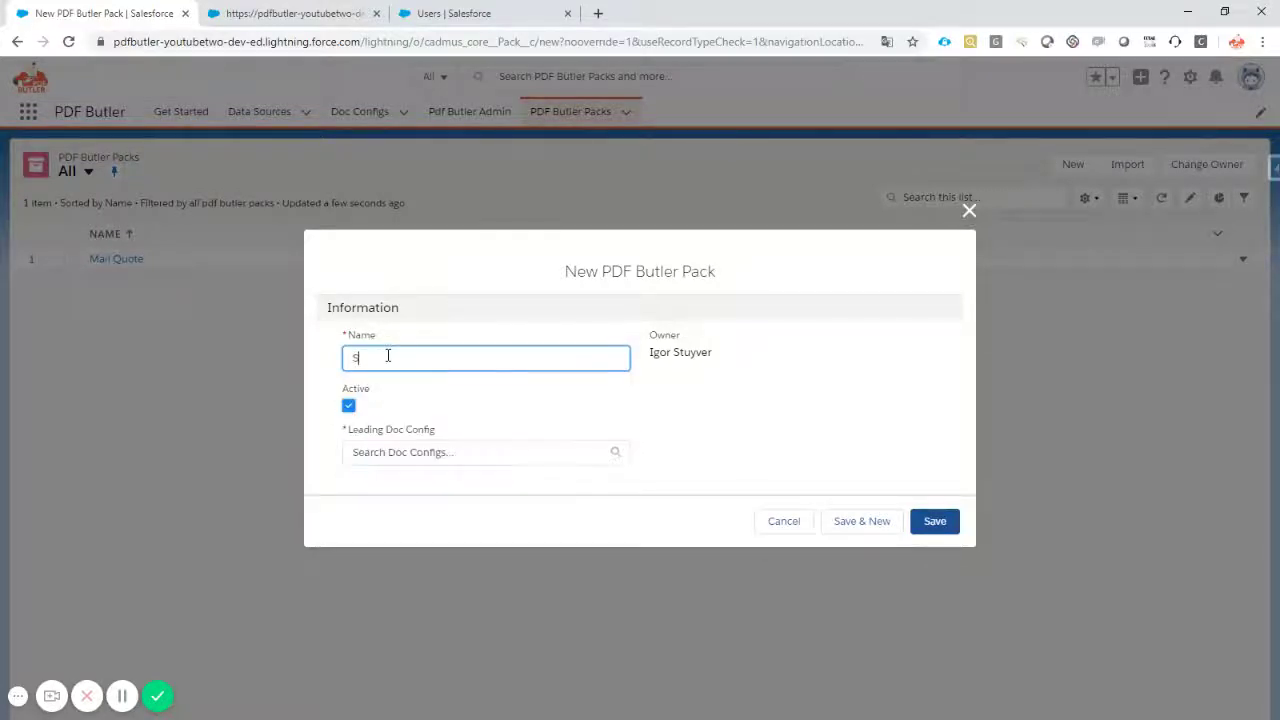
text(ign Quote)
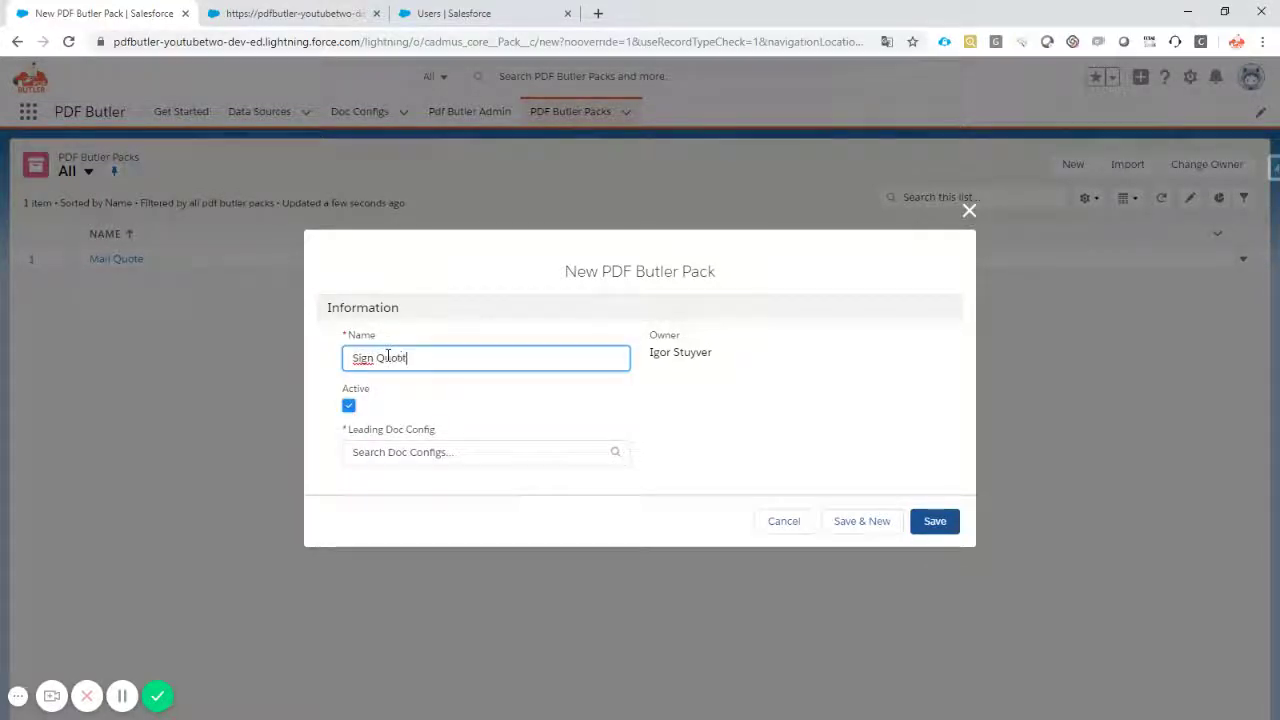
click(427, 452)
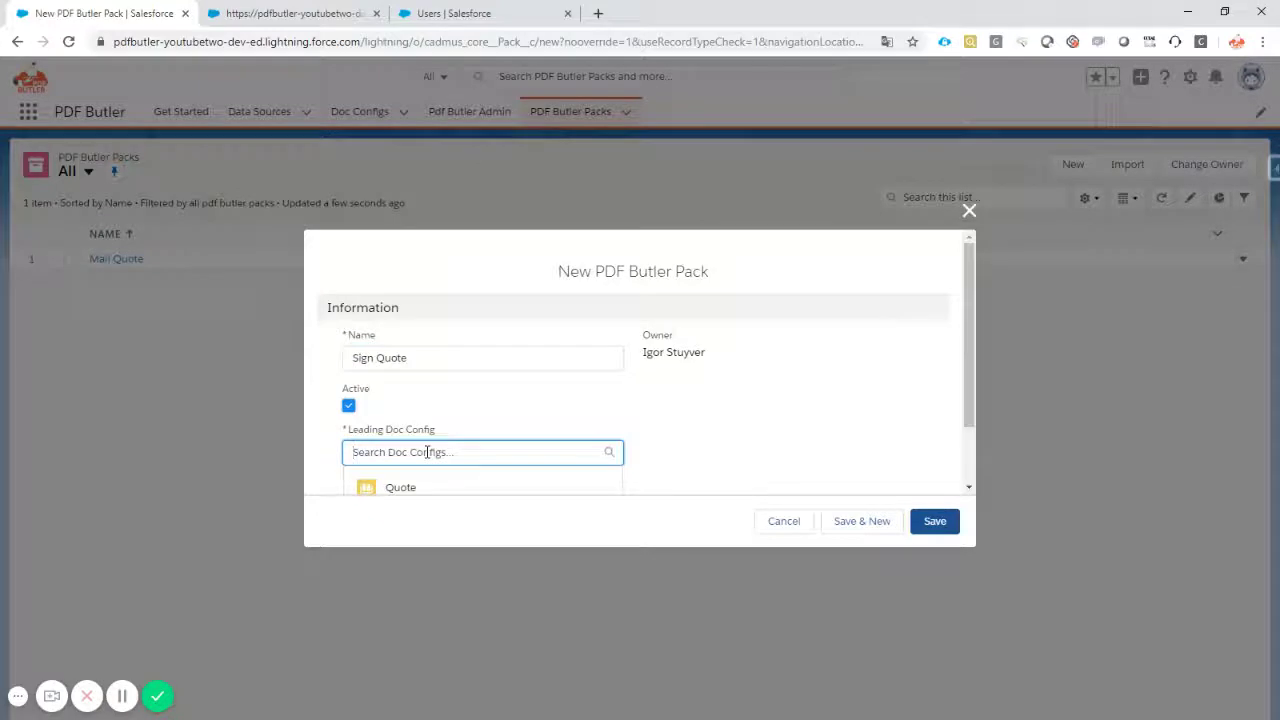
click(402, 418)
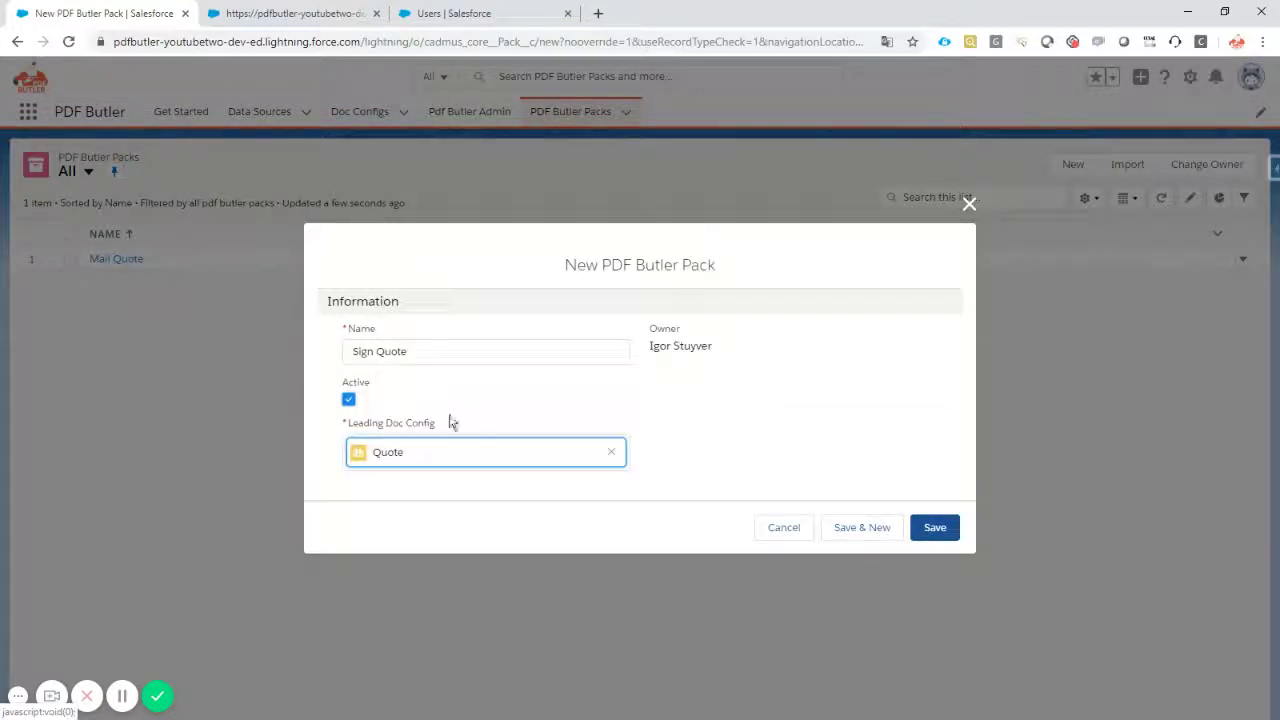
click(943, 532)
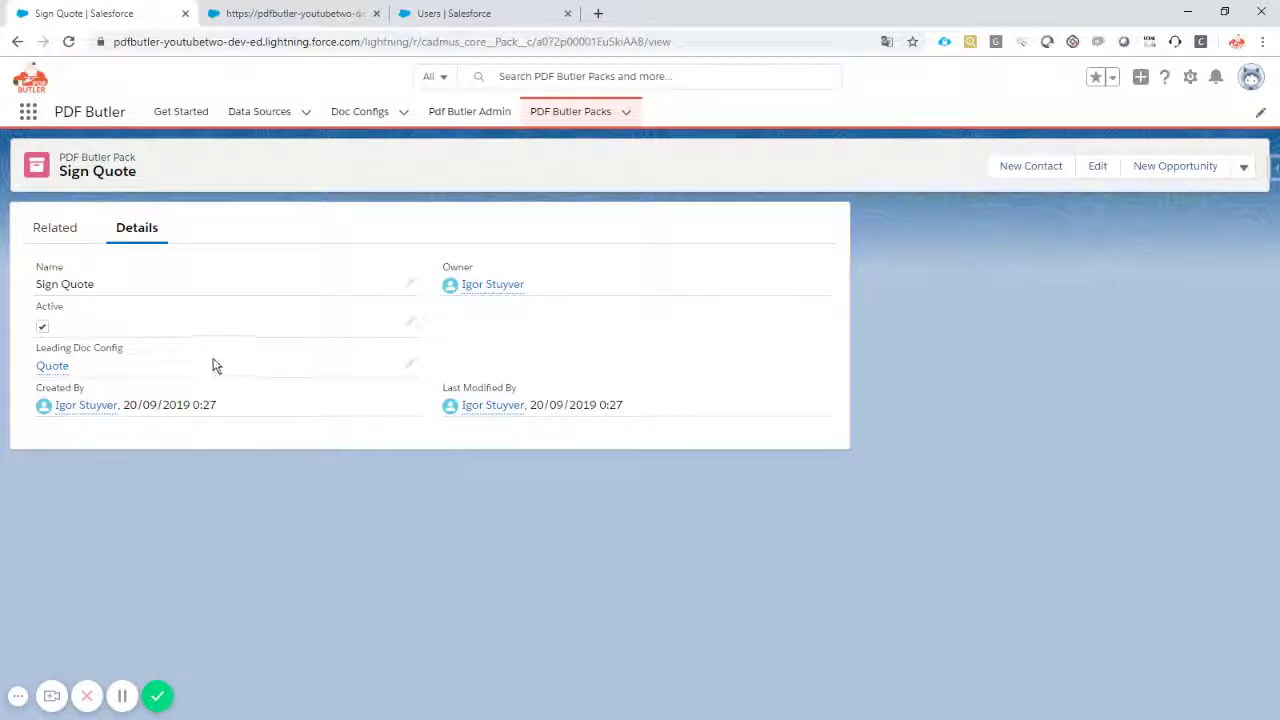
From the pack's Related records, start a new Actionable of record type SIGN Butler.
click(50, 232)
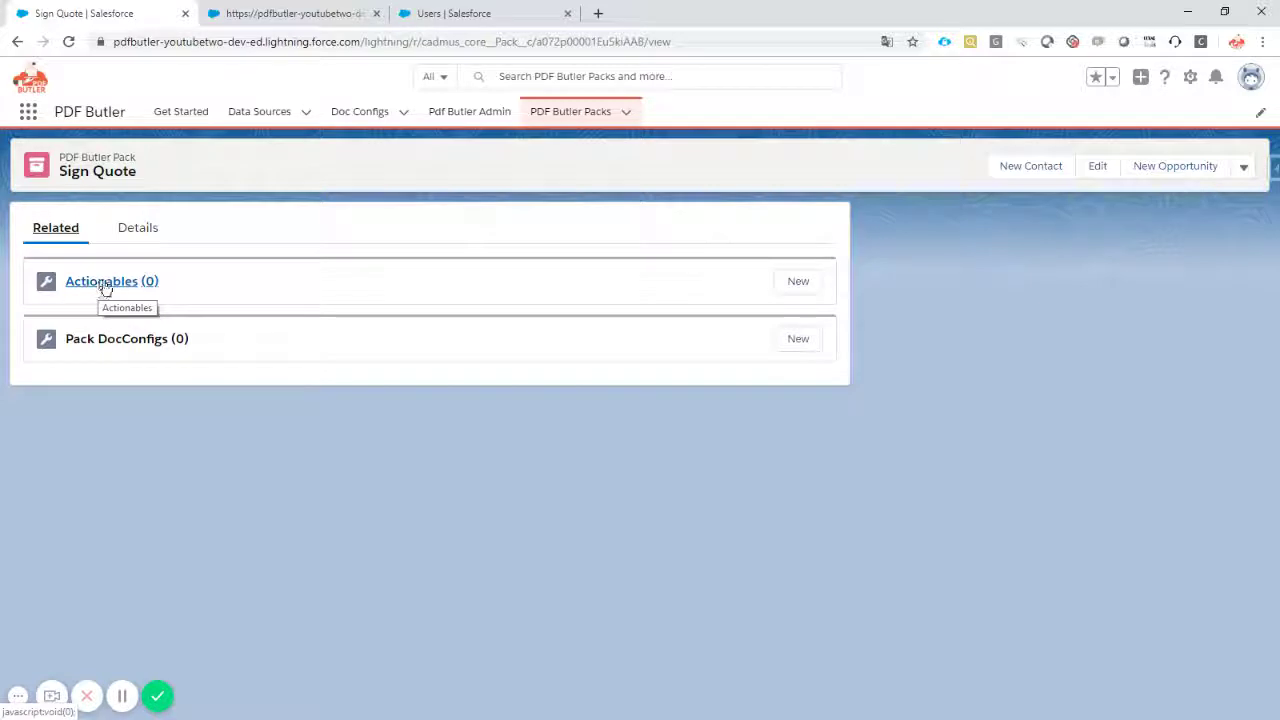
click(800, 283)
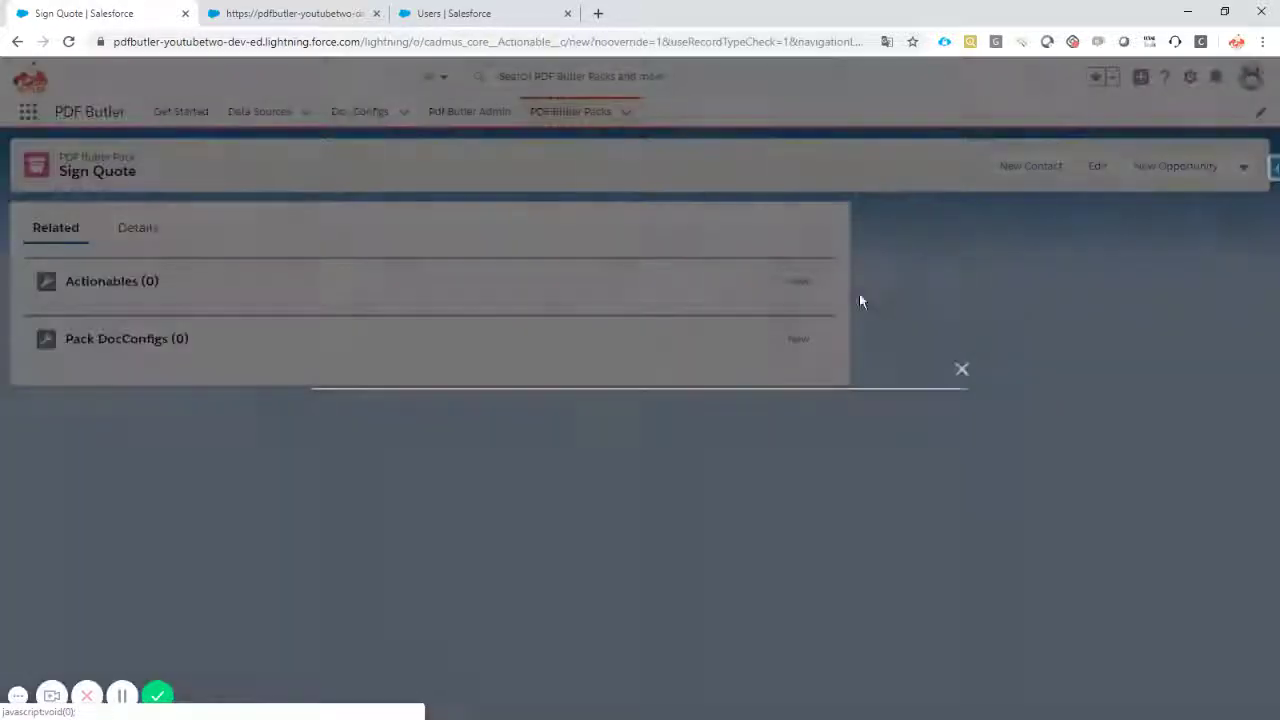
click(548, 514)
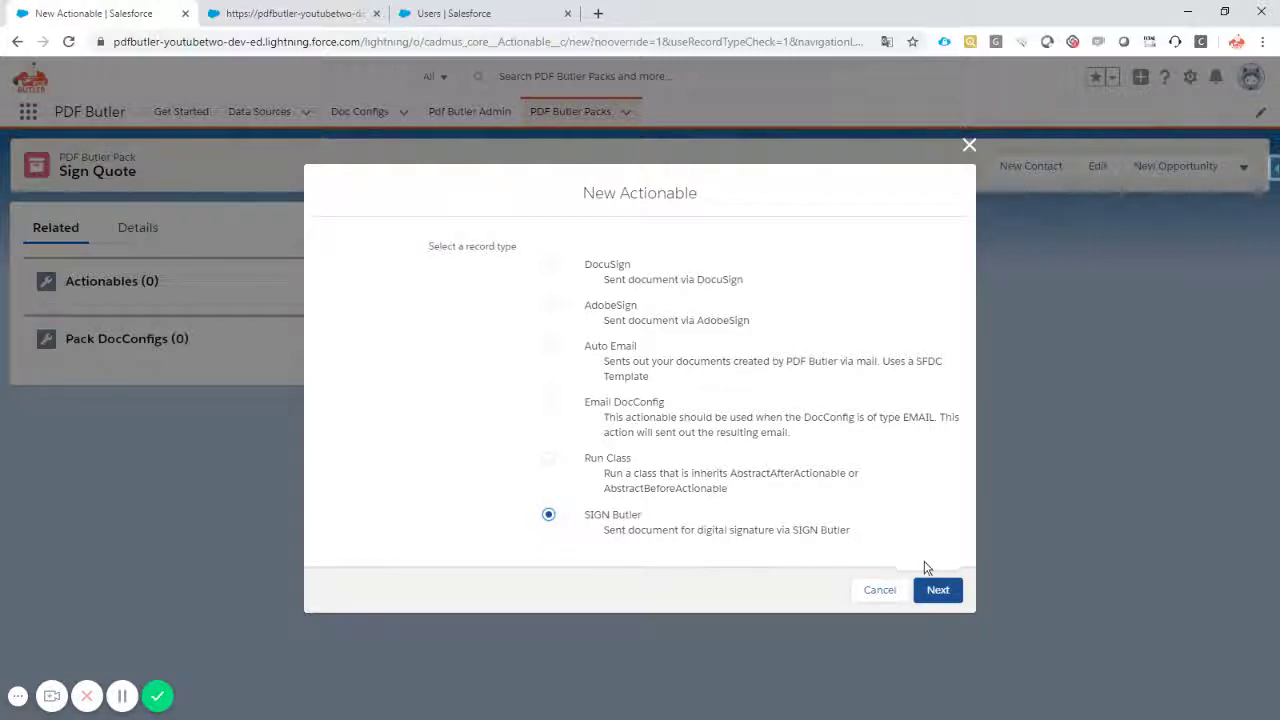
click(938, 594)
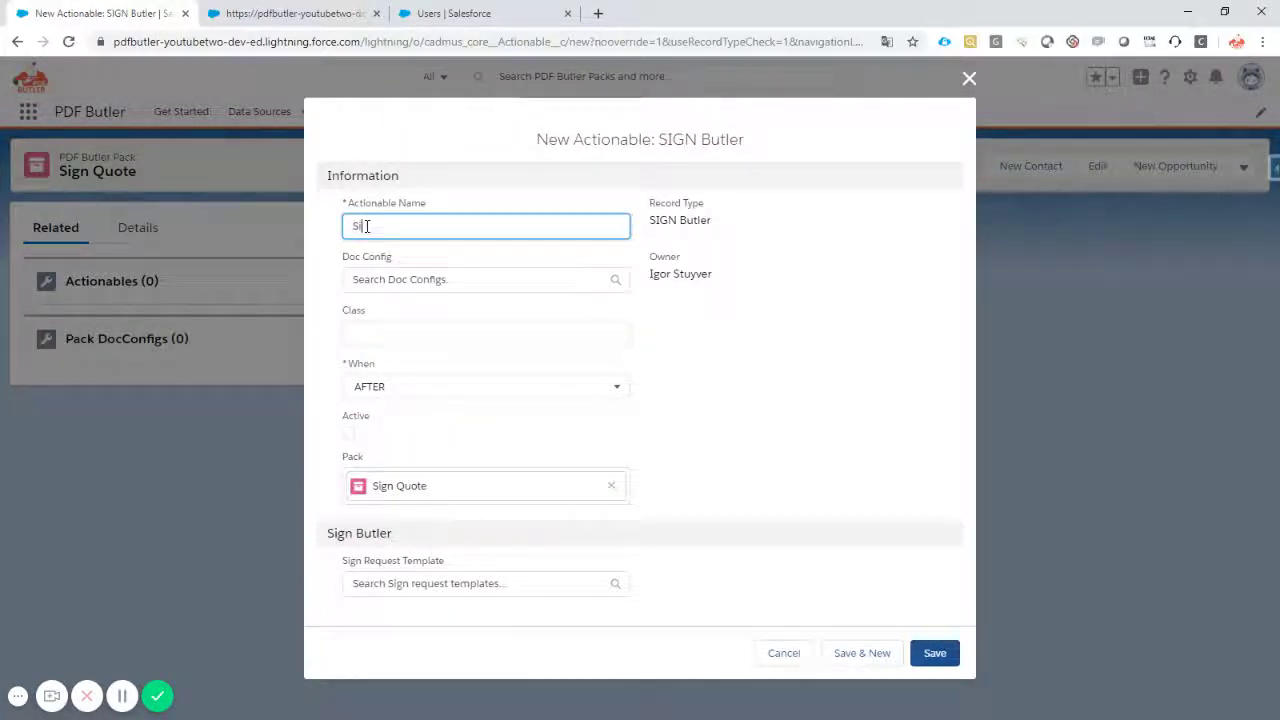
Enter actionable name 'Sign Quote' and class 'cadmus_sign.Actionable_SignButler'.
text(Sign Quote)
click(380, 332)
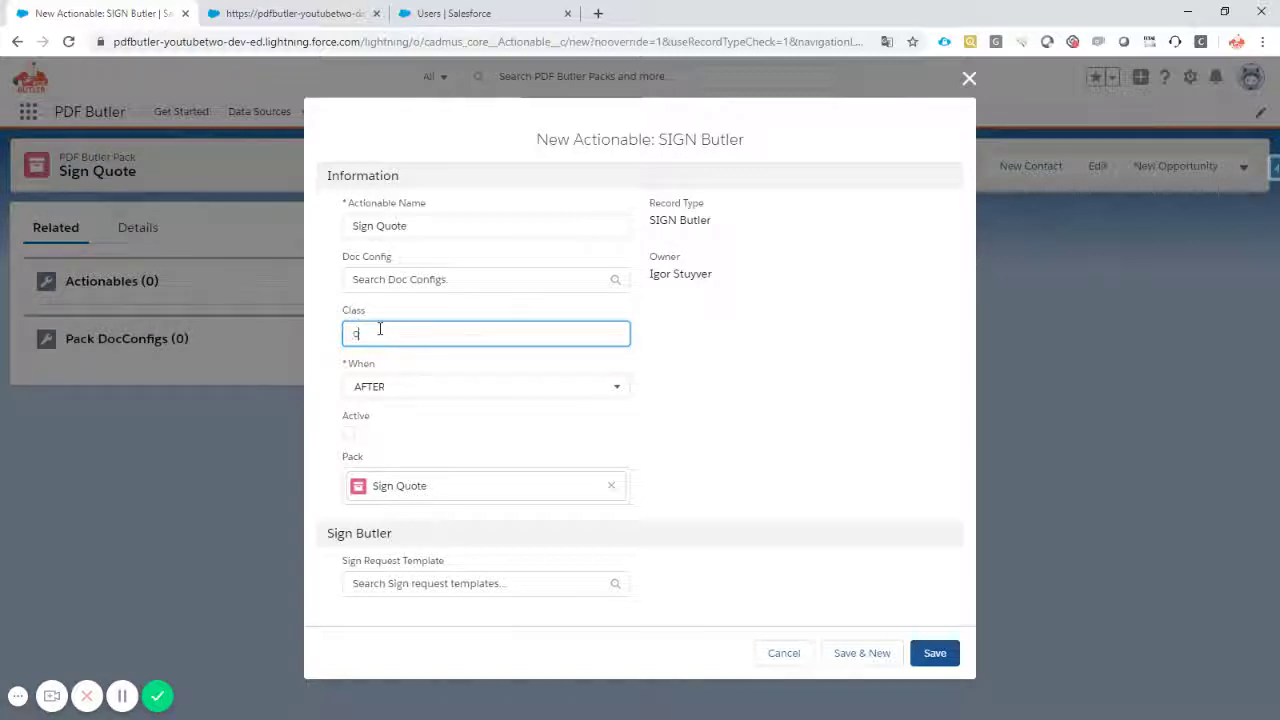
text(cadmus_sign)
key(BackSpace)
text(m )
text(Actionable_SignButler)
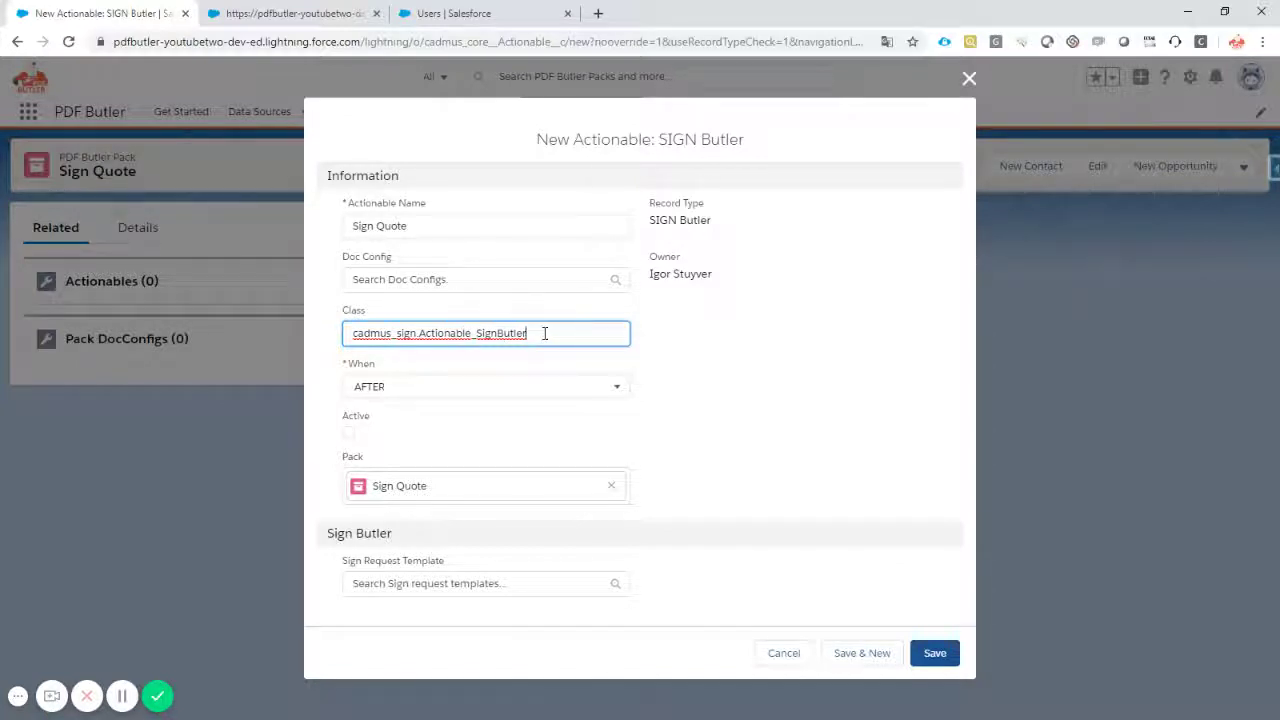
drag(545, 333, 334, 331)
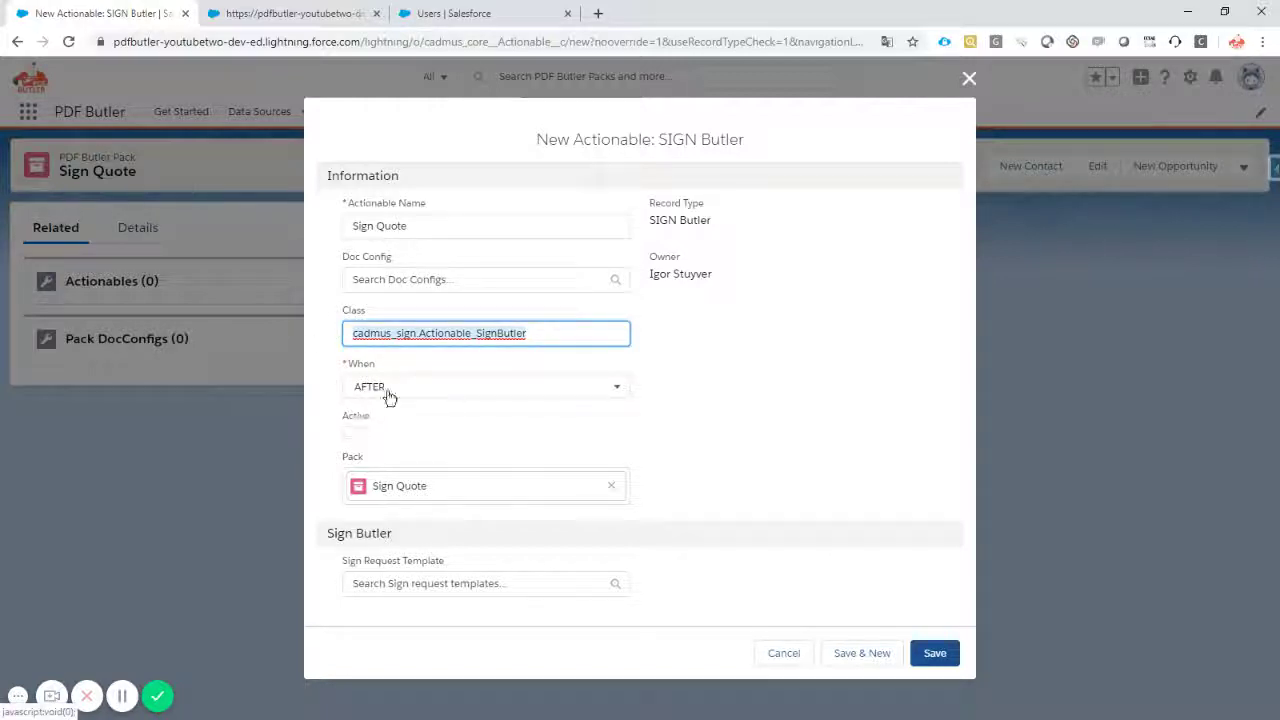
Mark the actionable Active, link the Sign Quote sign request template, and save it.
click(349, 432)
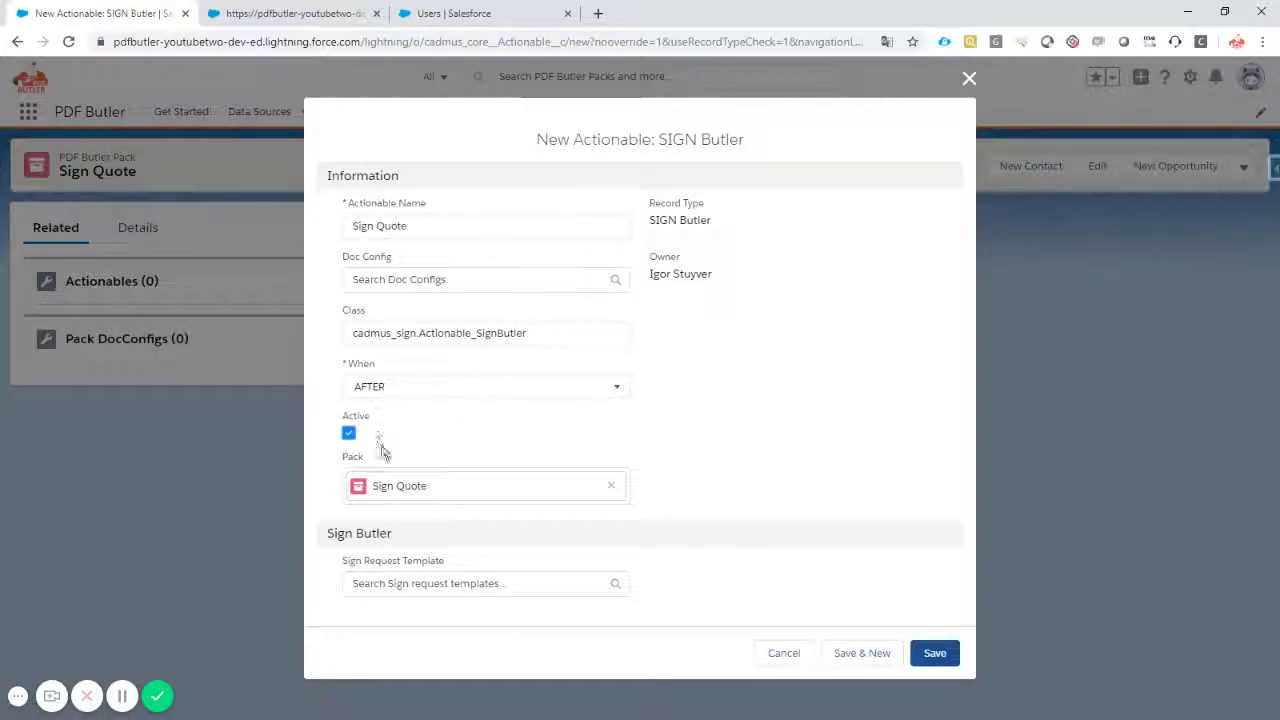
click(389, 579)
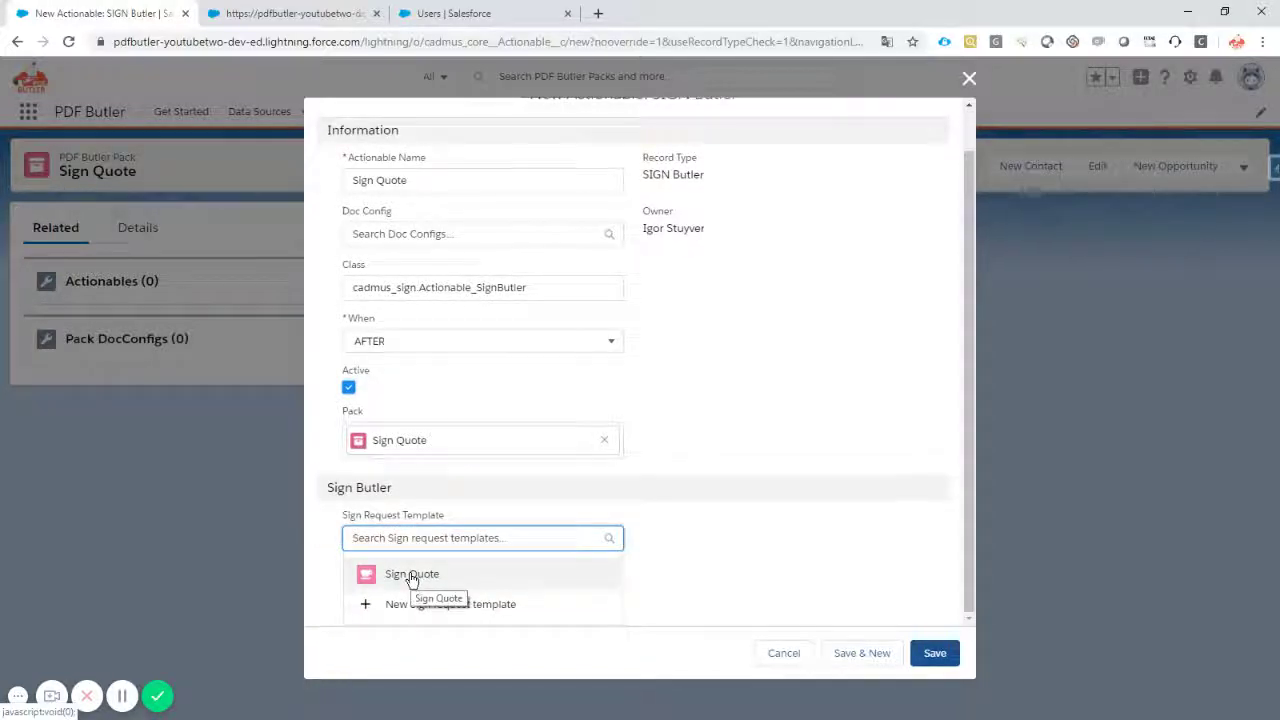
click(411, 575)
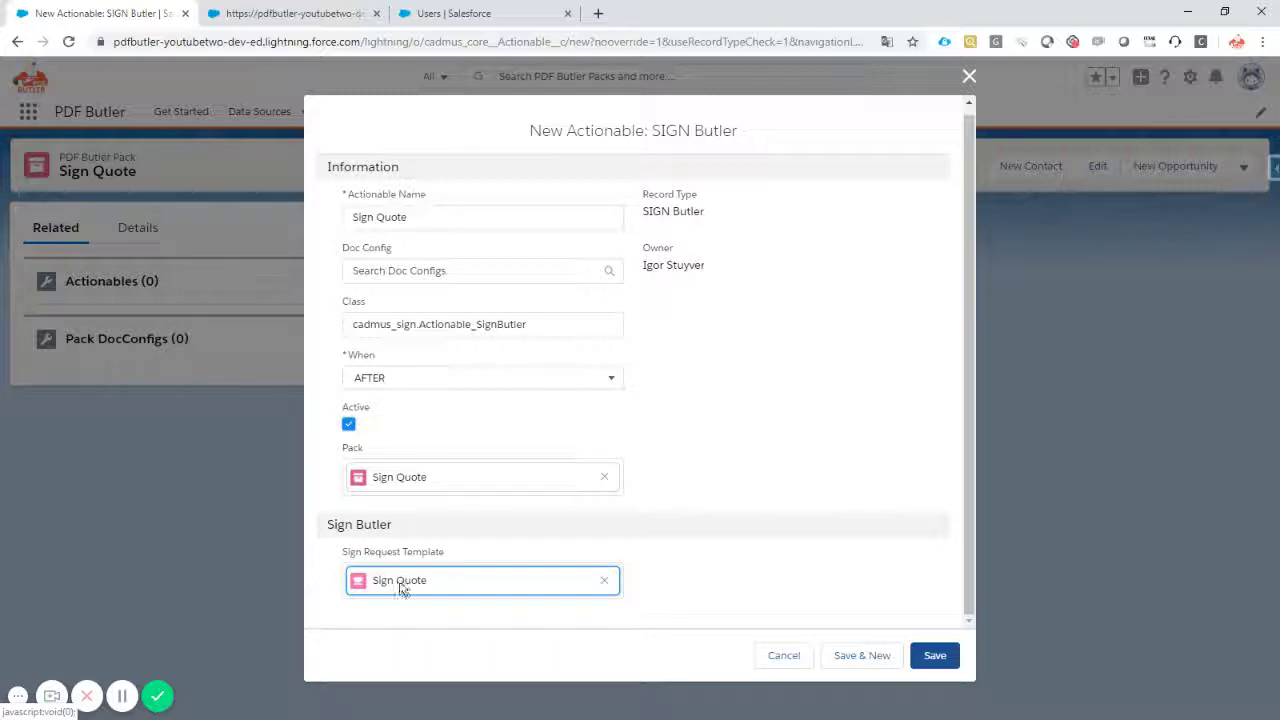
click(928, 655)
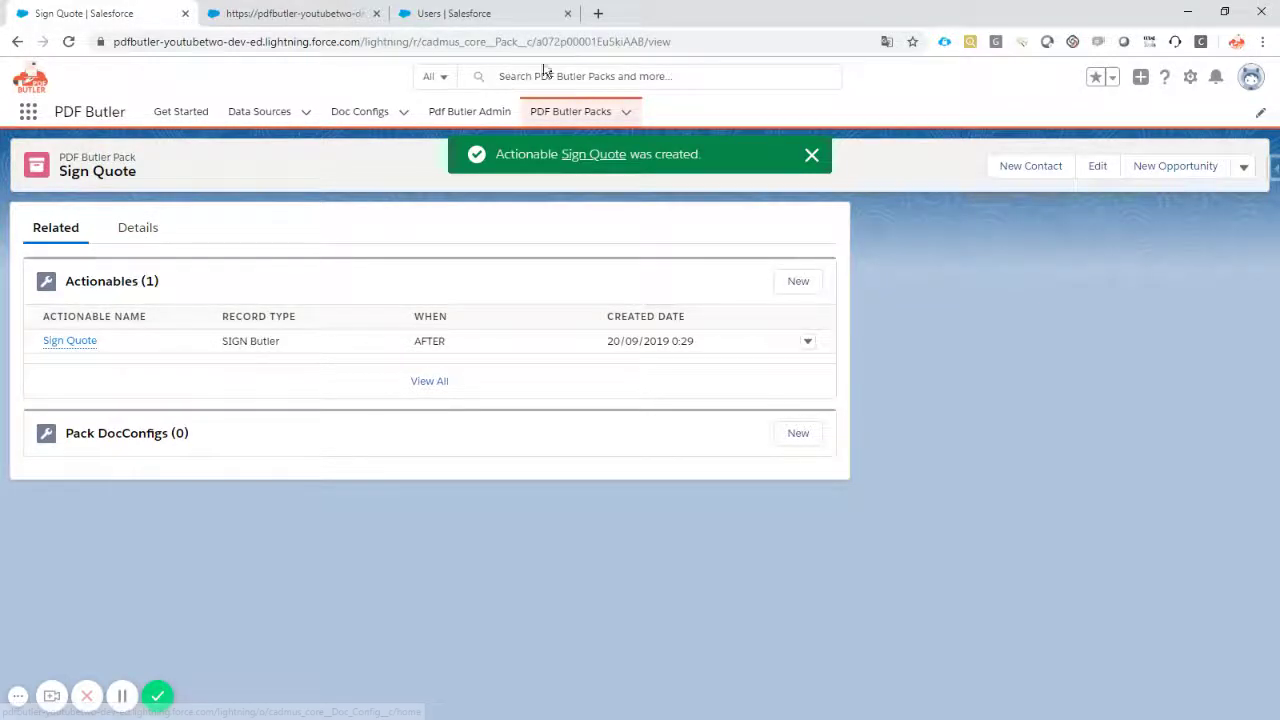
Copy the Sign Quote pack's record ID from the page address.
double_click(580, 42)
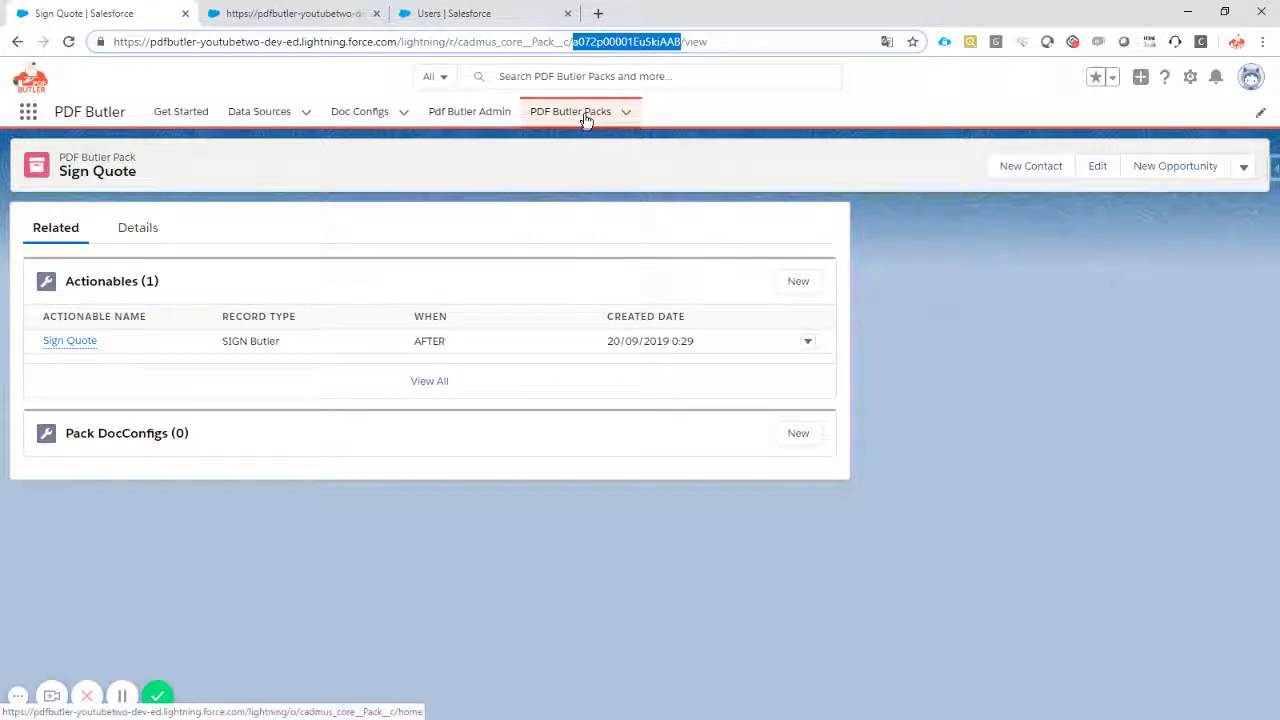
click(395, 92)
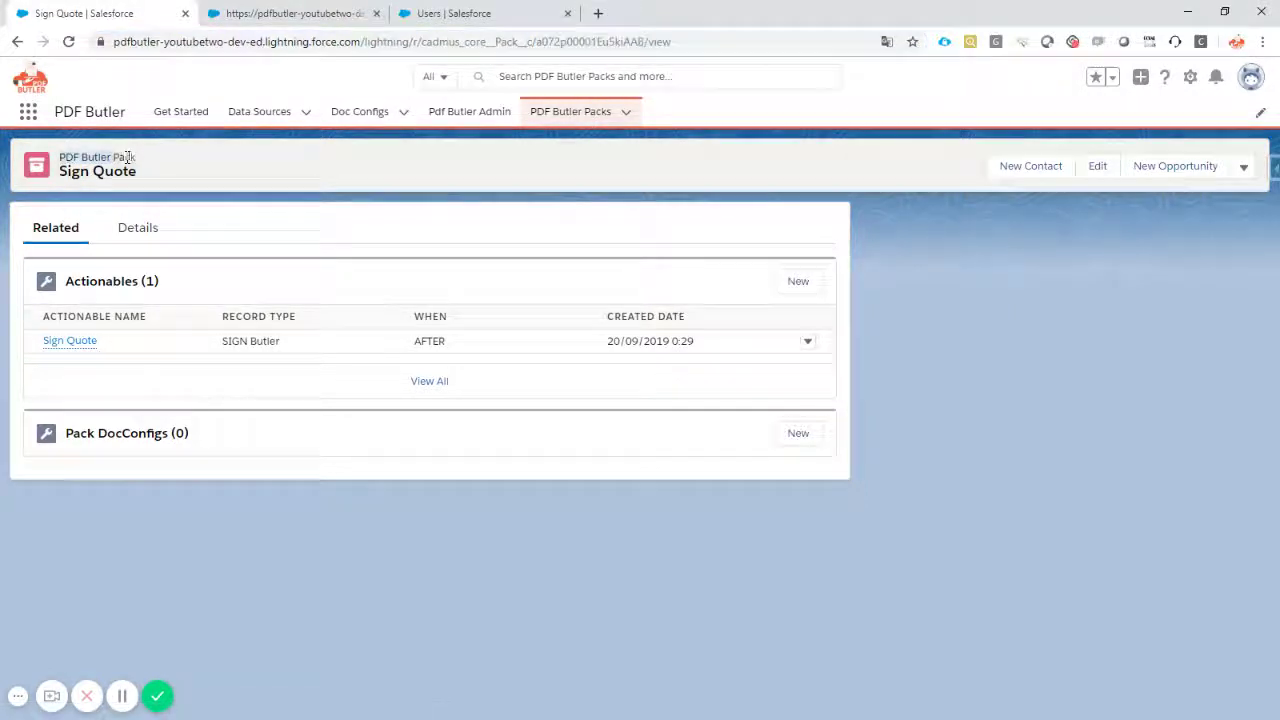
double_click(612, 42)
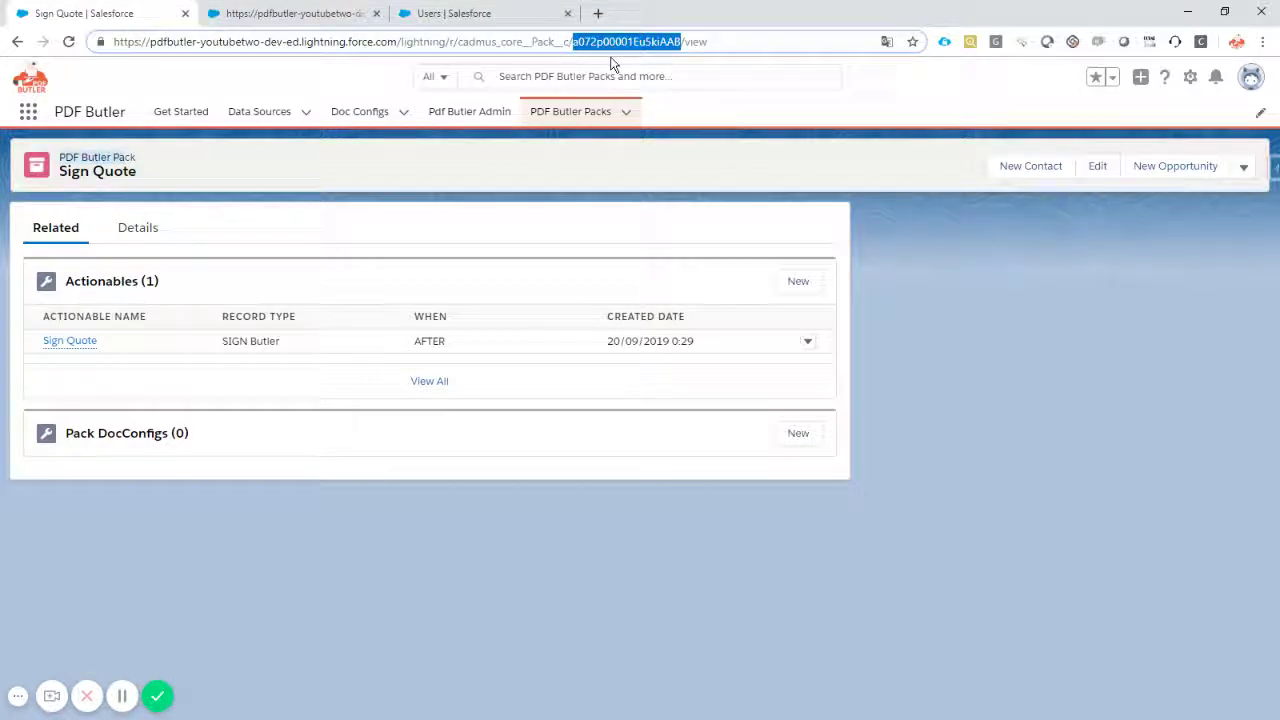
Go to Opportunities and open the Burlington Textiles Weaving Plant Generator opportunity.
click(29, 113)
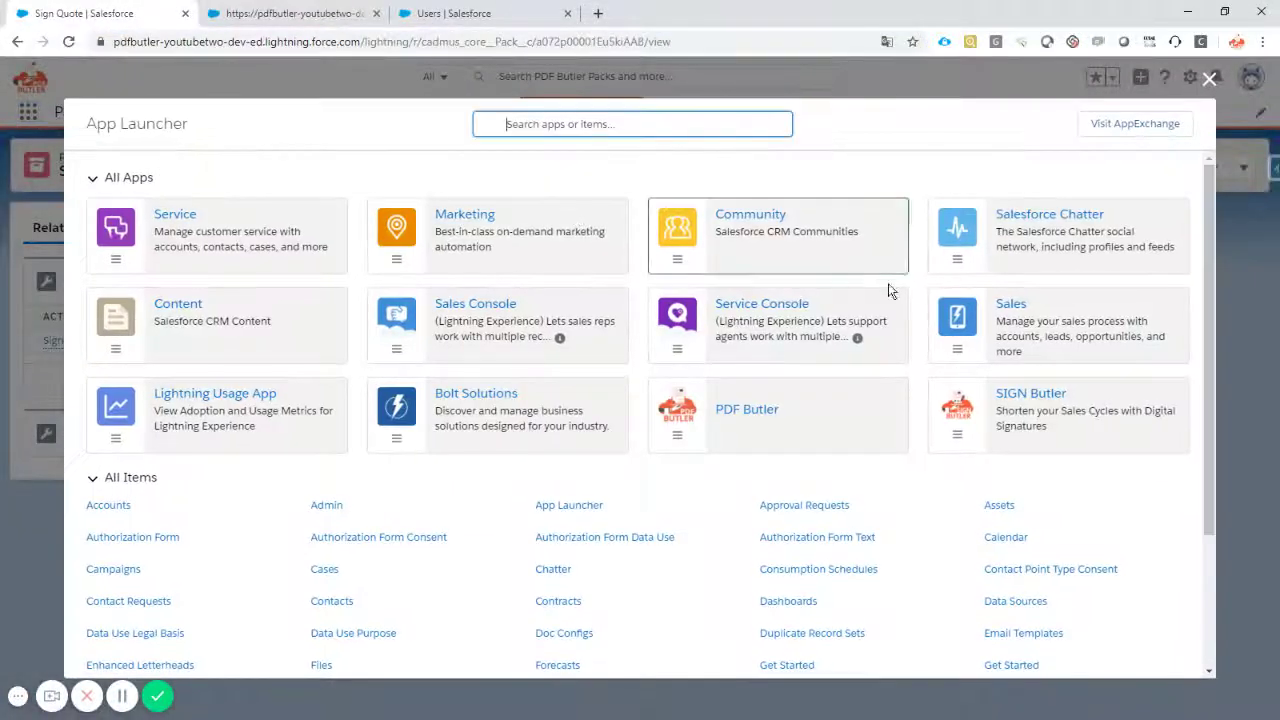
text(d)
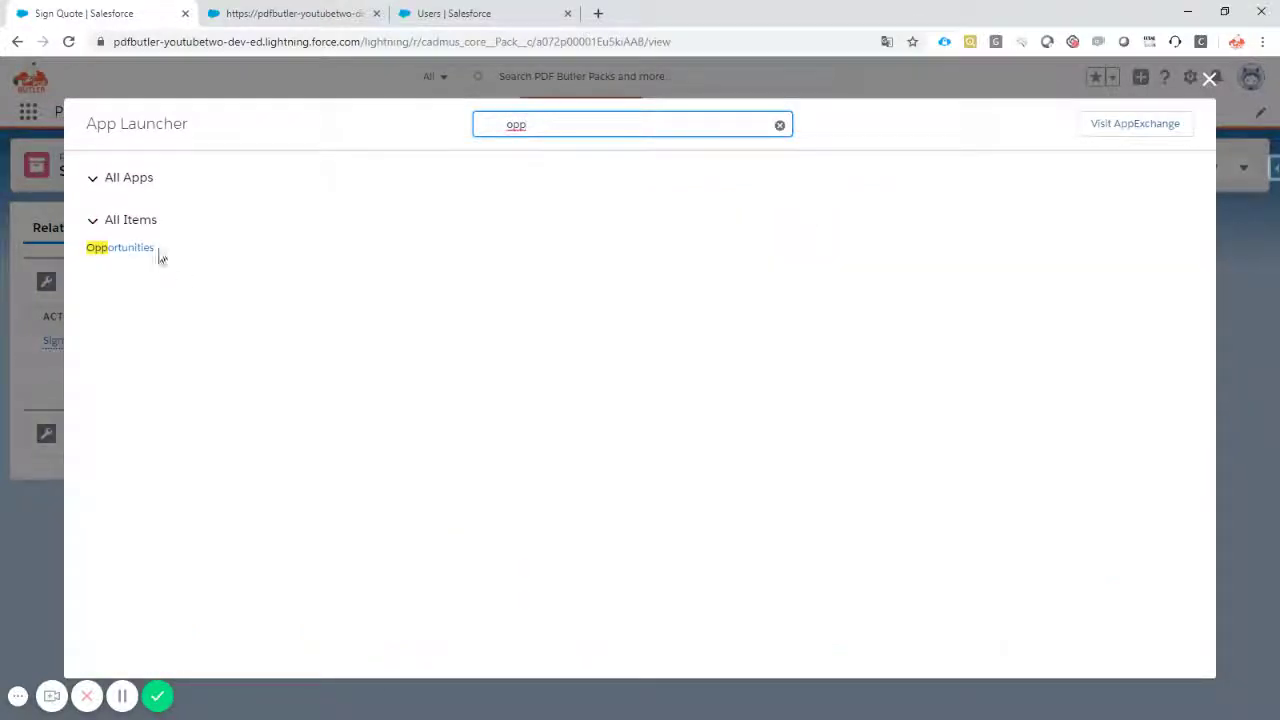
click(163, 257)
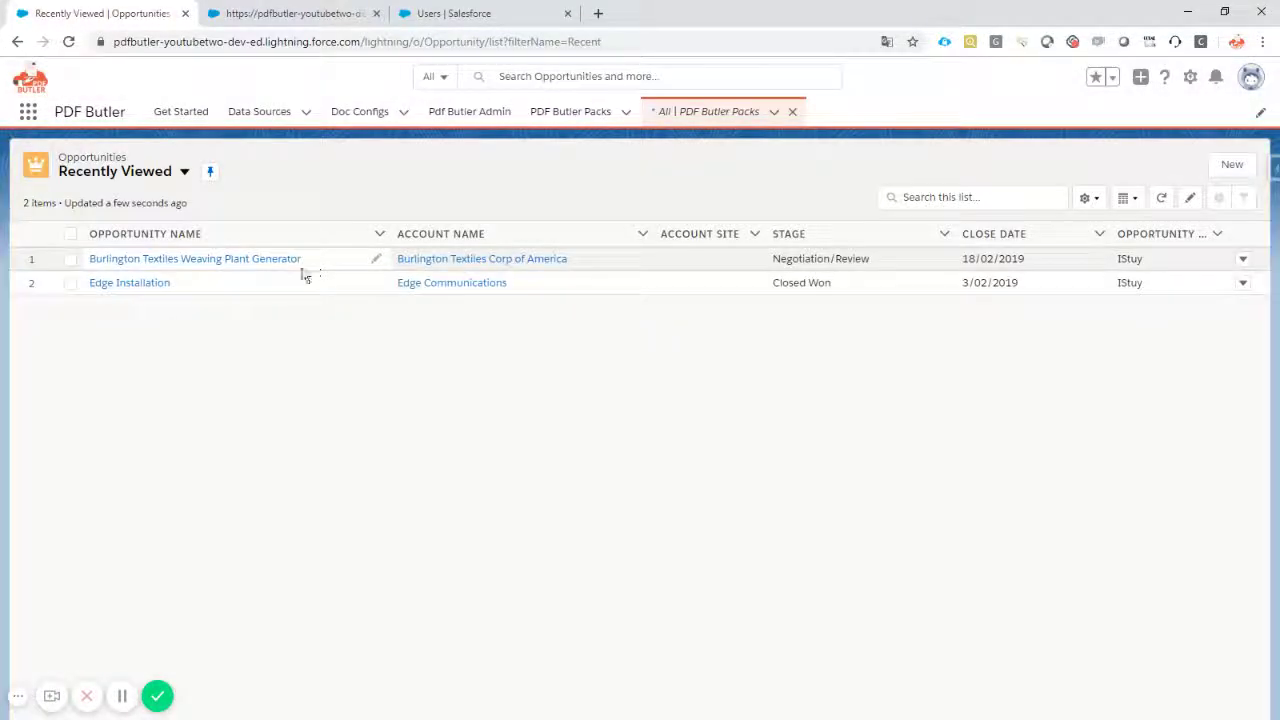
click(190, 260)
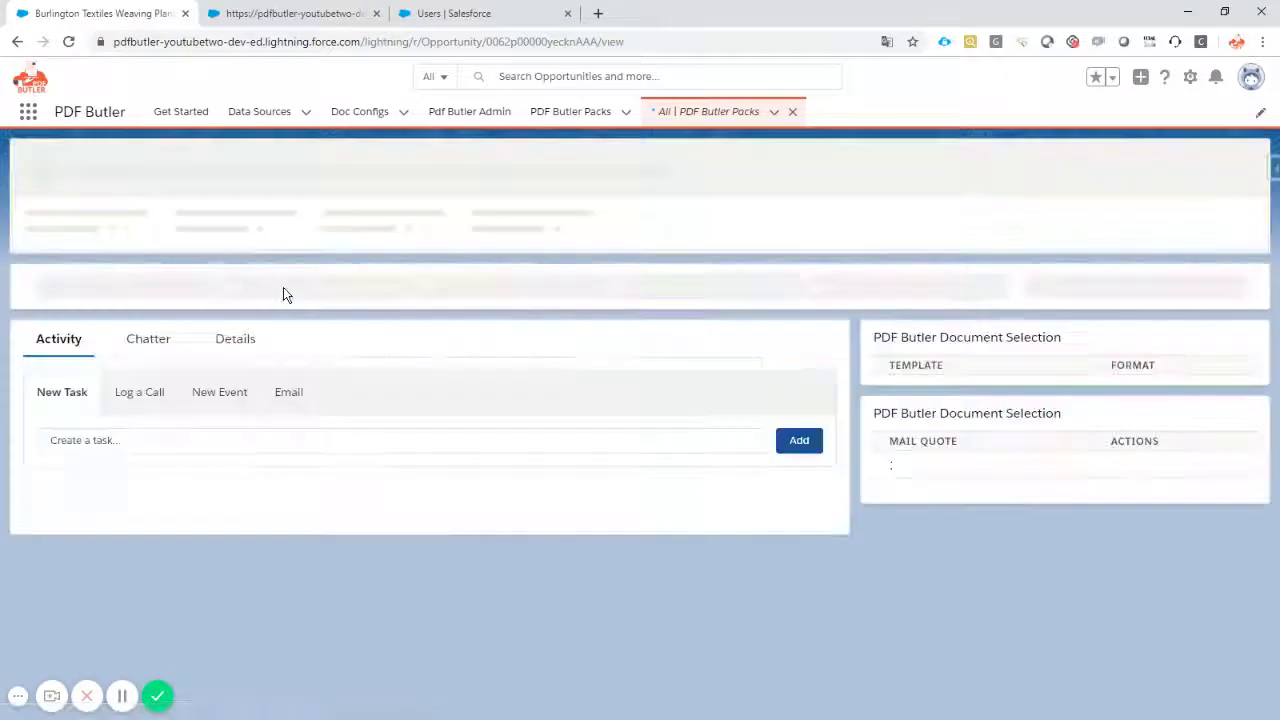
click(1178, 80)
Place PDF Butler DocConfigs in the right column with locale, alternatives, auto-download and preview off.
click(1095, 259)
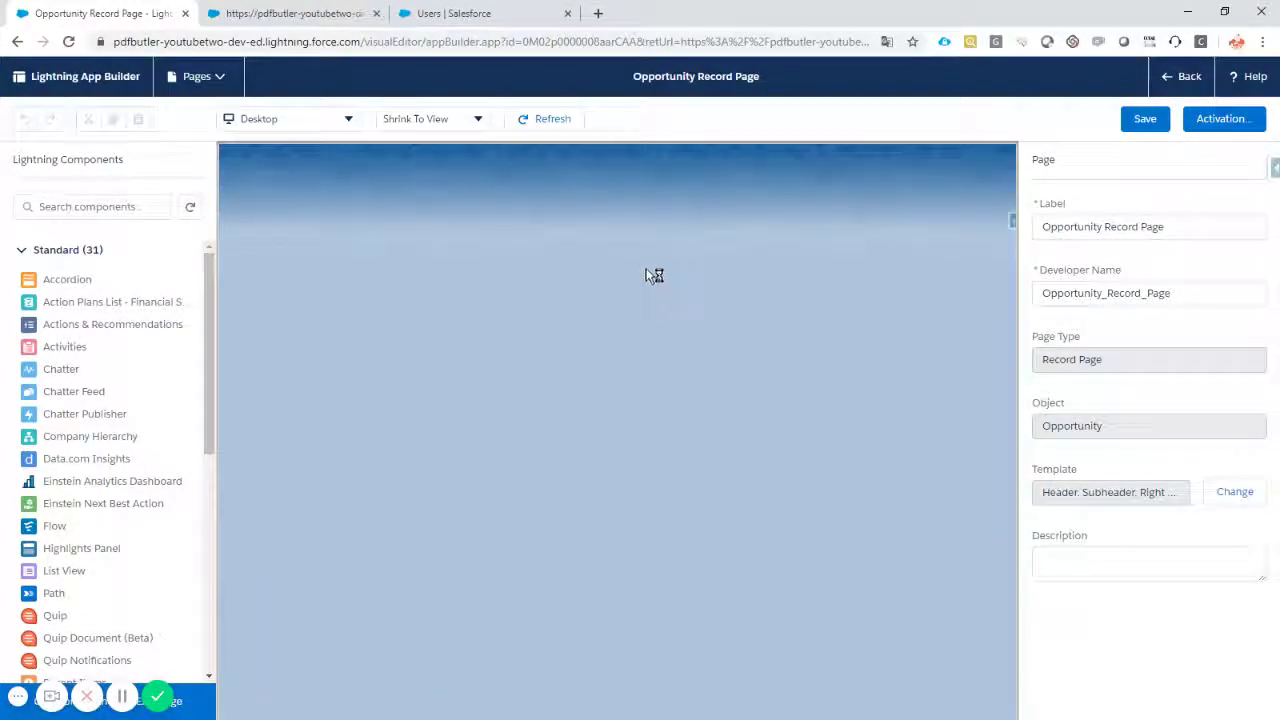
scroll(60, 450, down, 5)
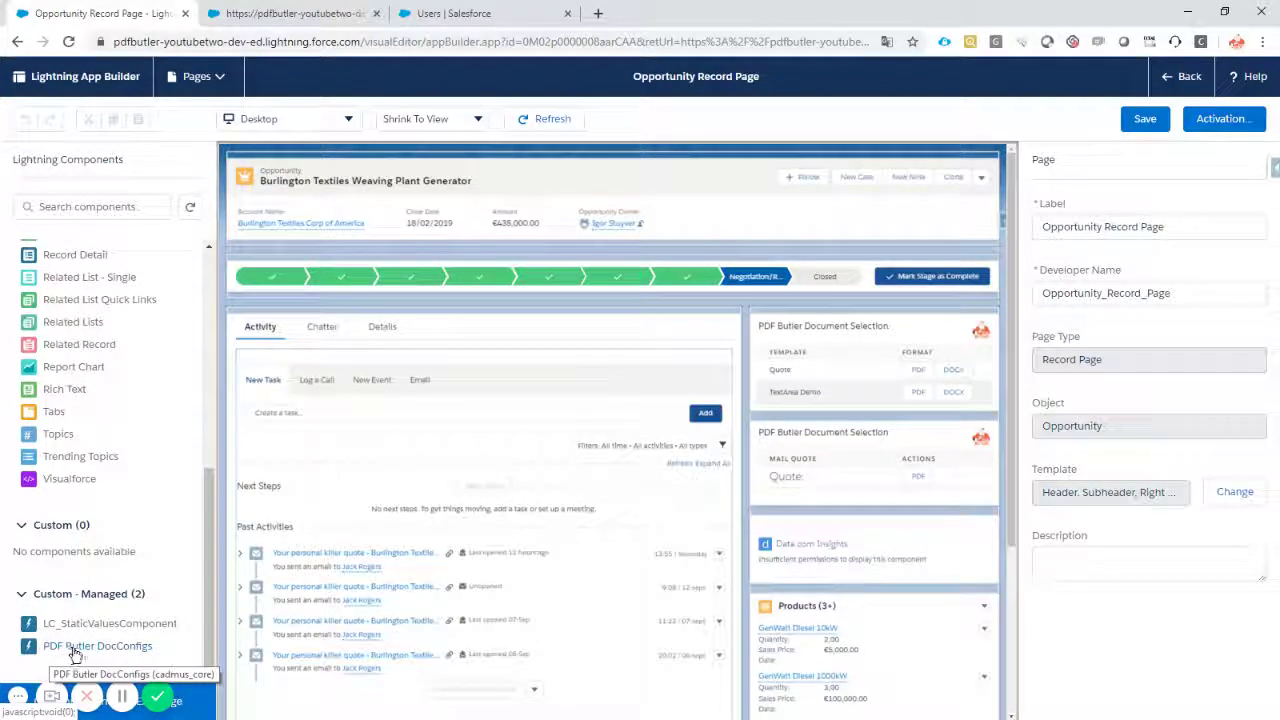
drag(82, 654, 815, 525)
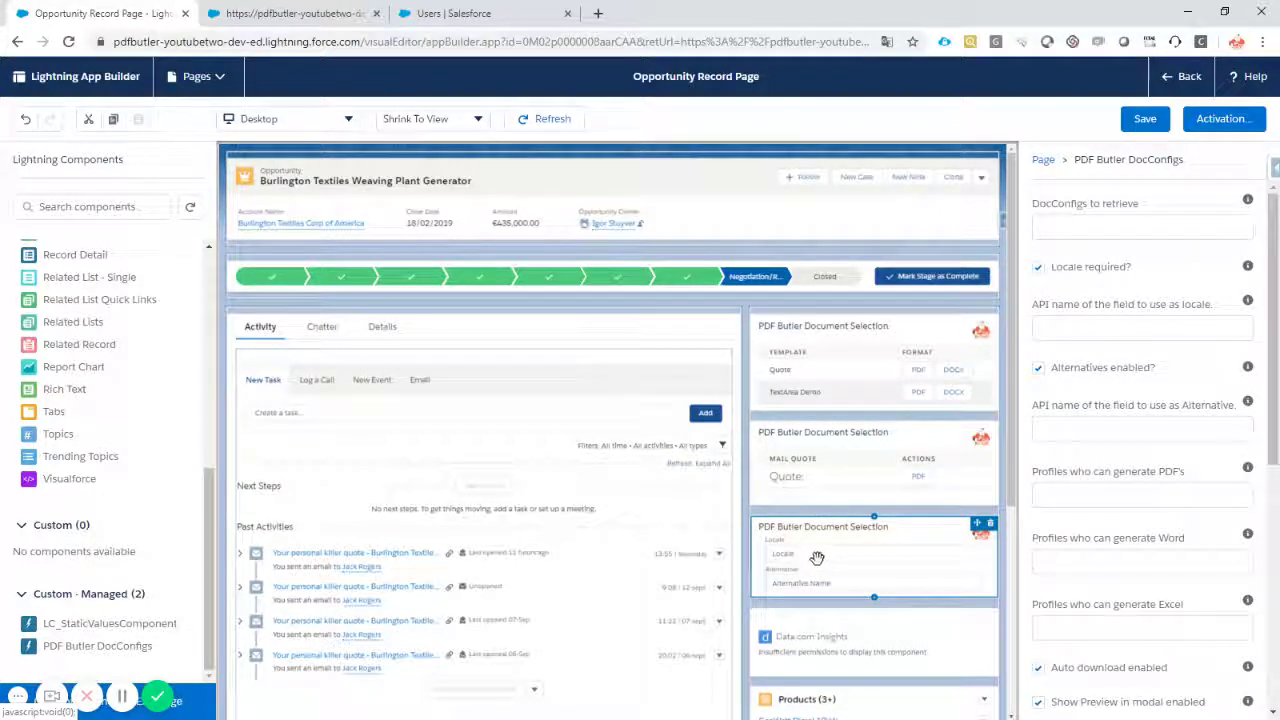
click(1038, 267)
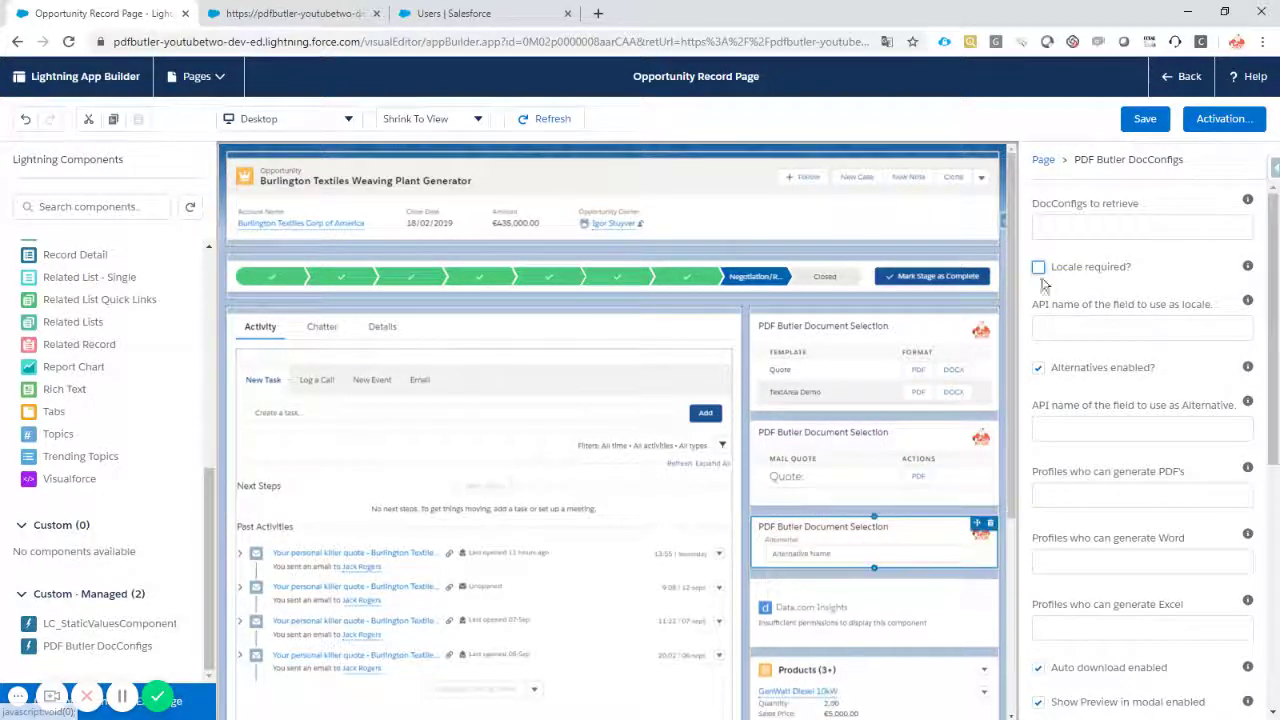
click(1038, 368)
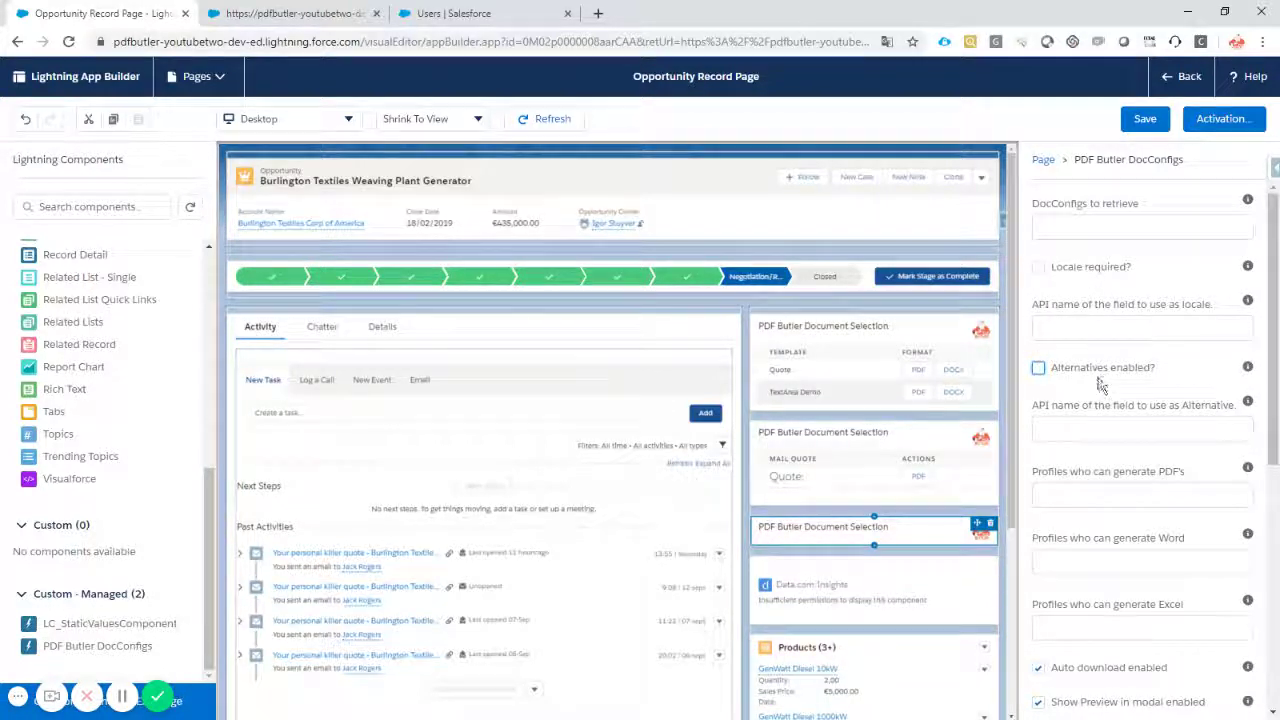
scroll(1071, 369, down, 3)
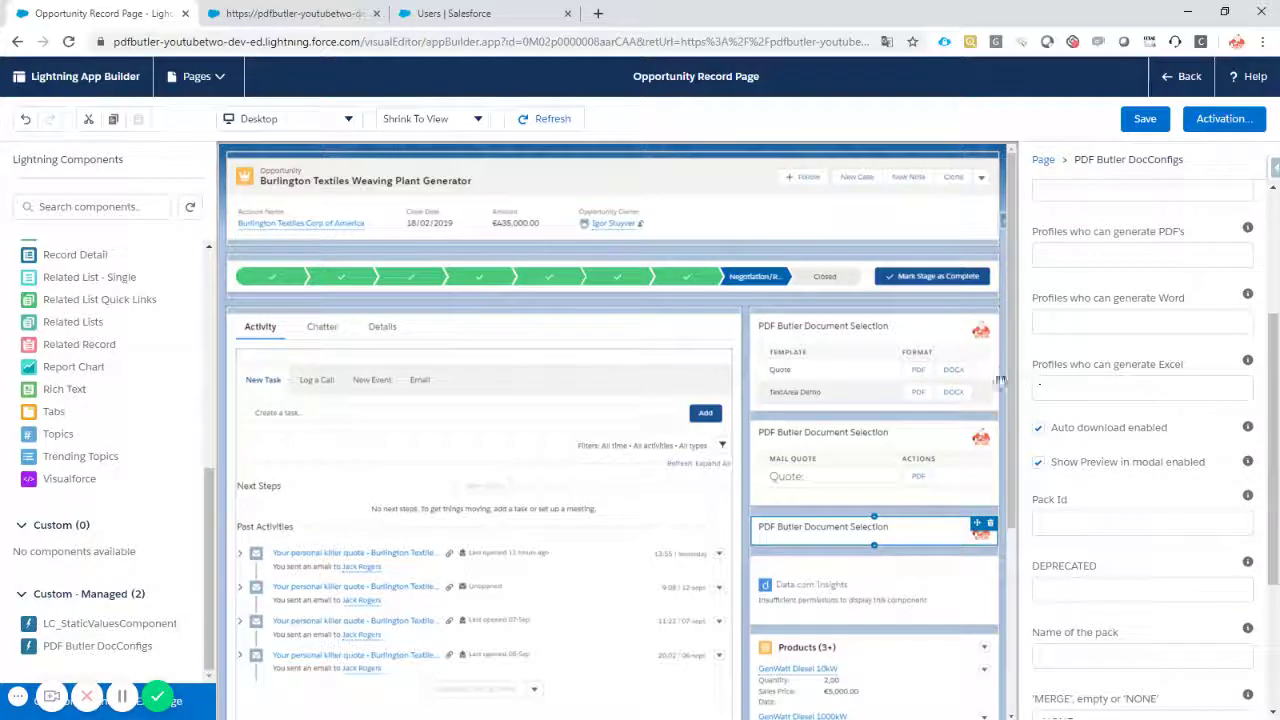
click(1038, 427)
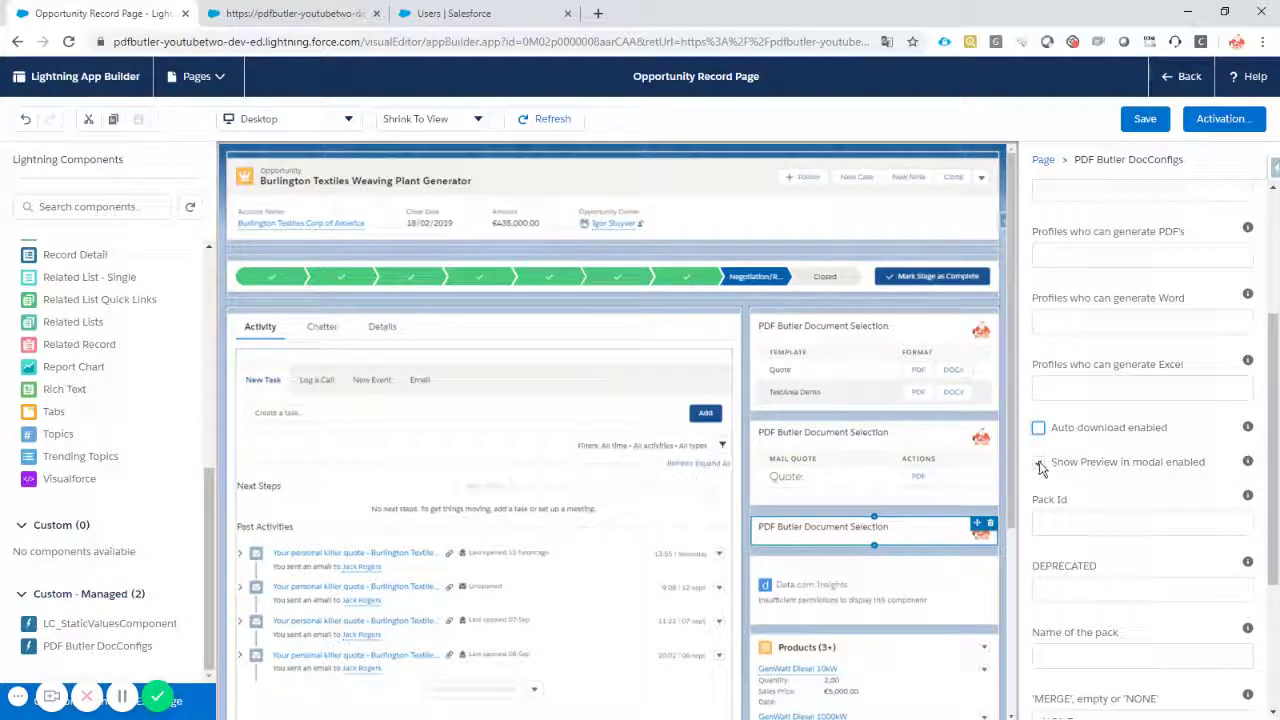
click(1039, 463)
scroll(1125, 397, down, 1)
scroll(1125, 397, down, 1)
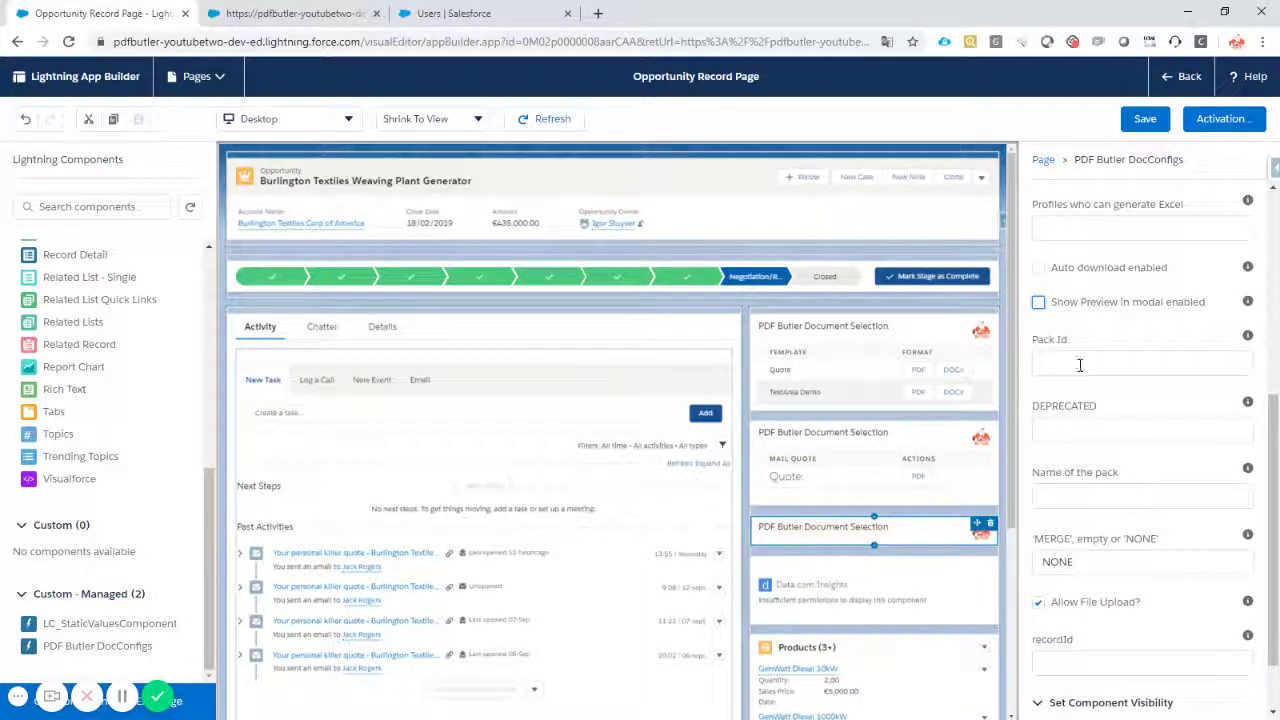
Paste the pack ID as Pack Id, name it 'Sign Quote', disable file upload, and save the page.
click(1077, 363)
text(a072p00001Eu5kiAAB)
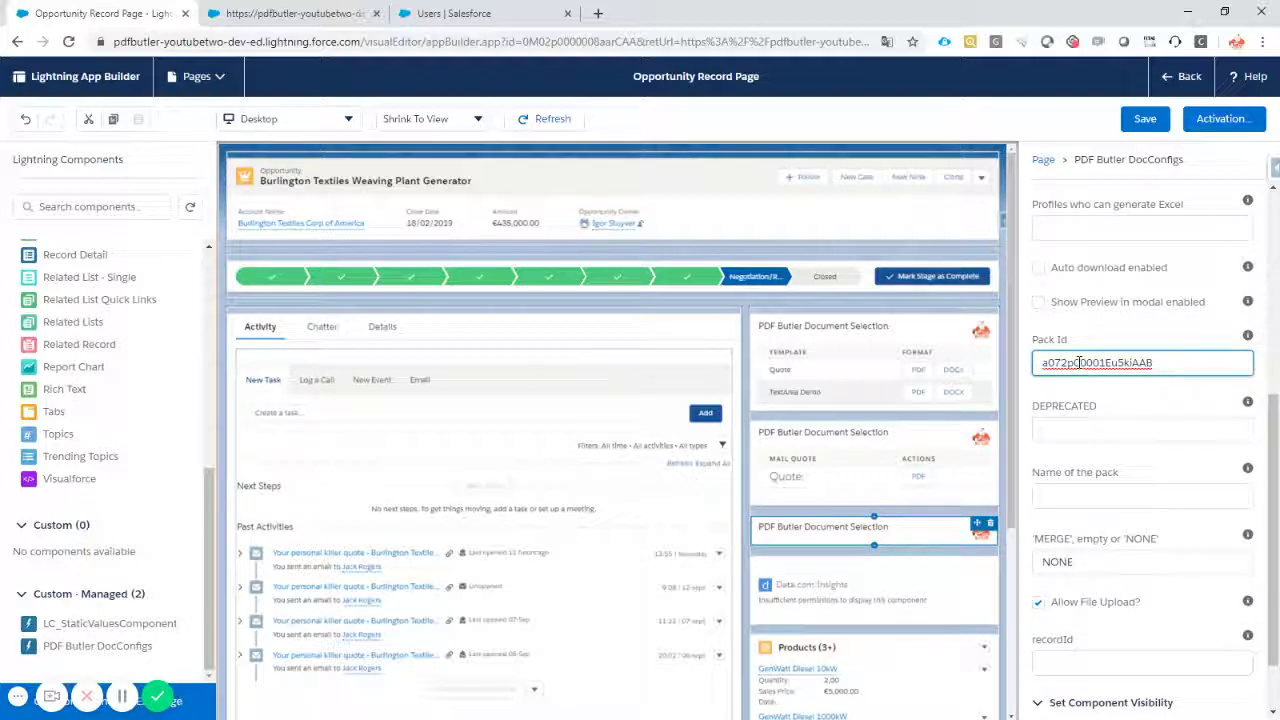
click(1068, 497)
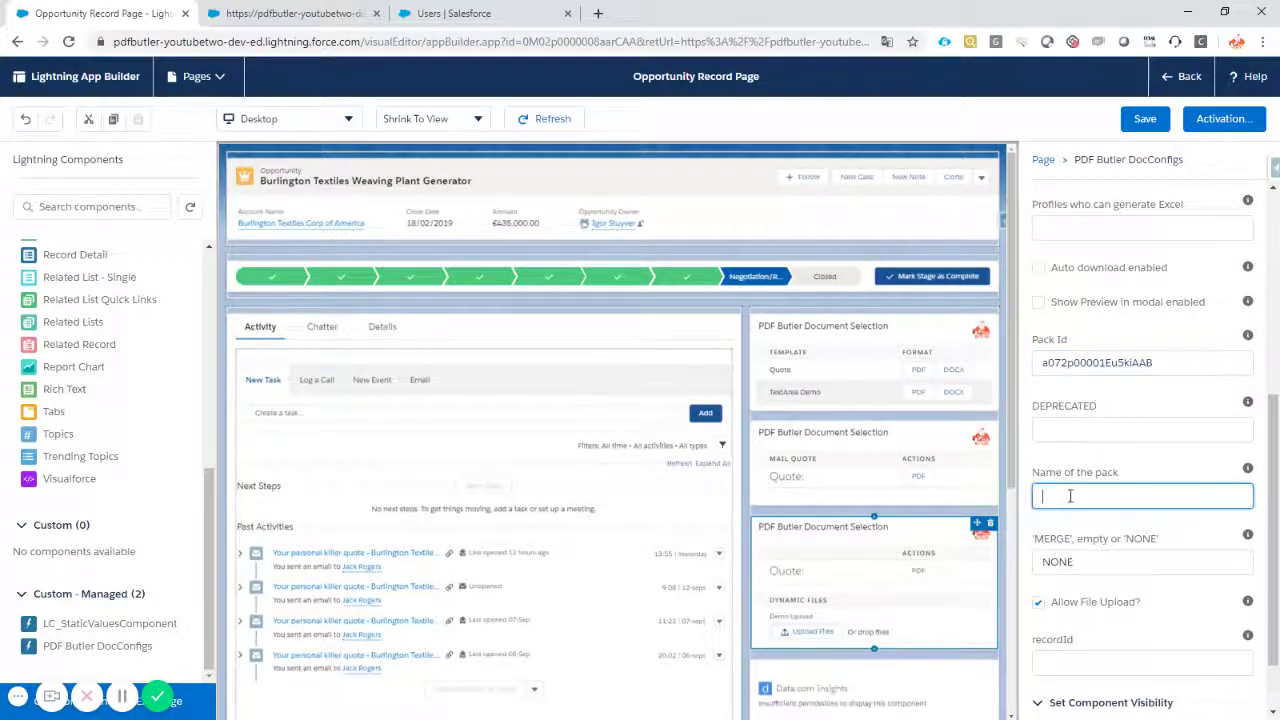
text(Sig)
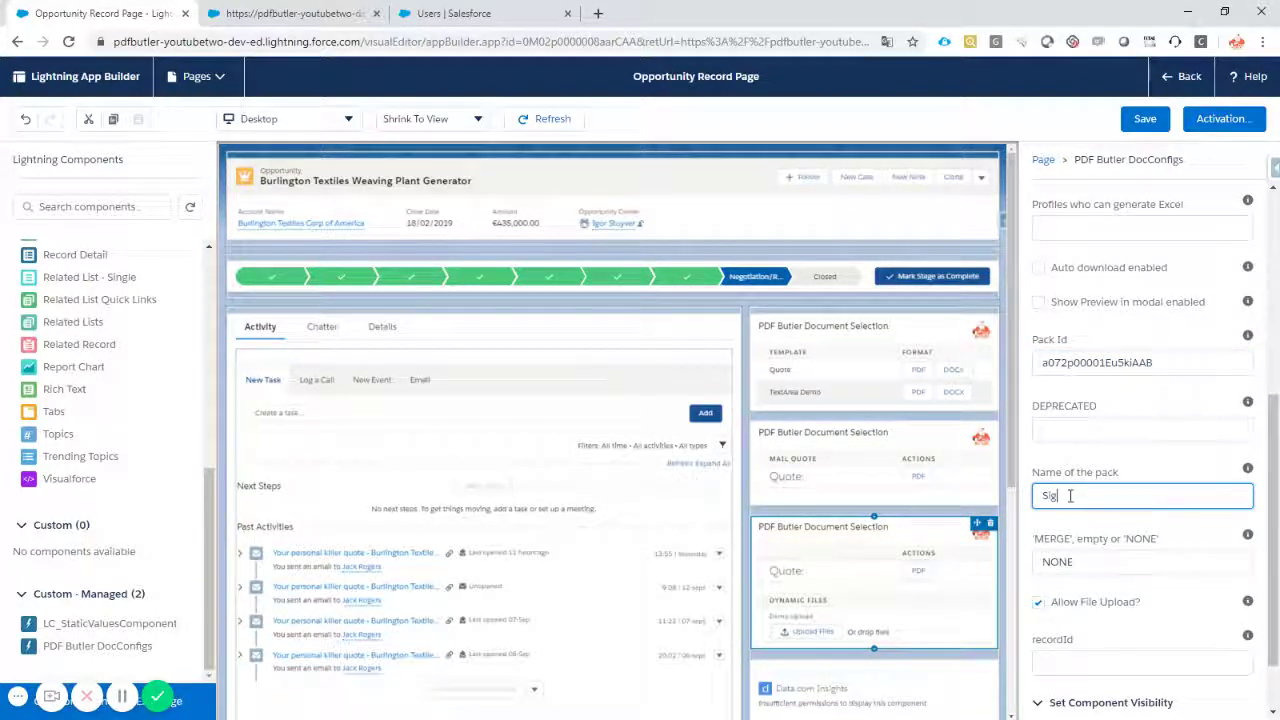
text(n )
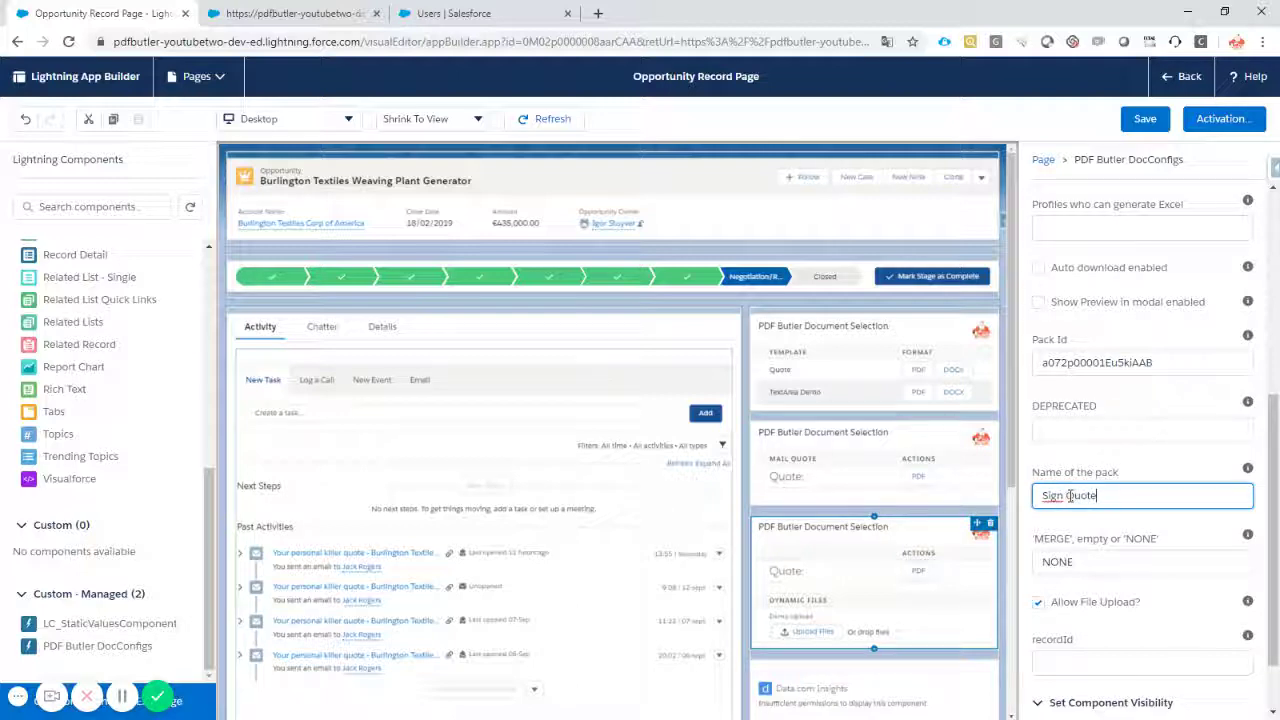
text(Quote)
click(1062, 608)
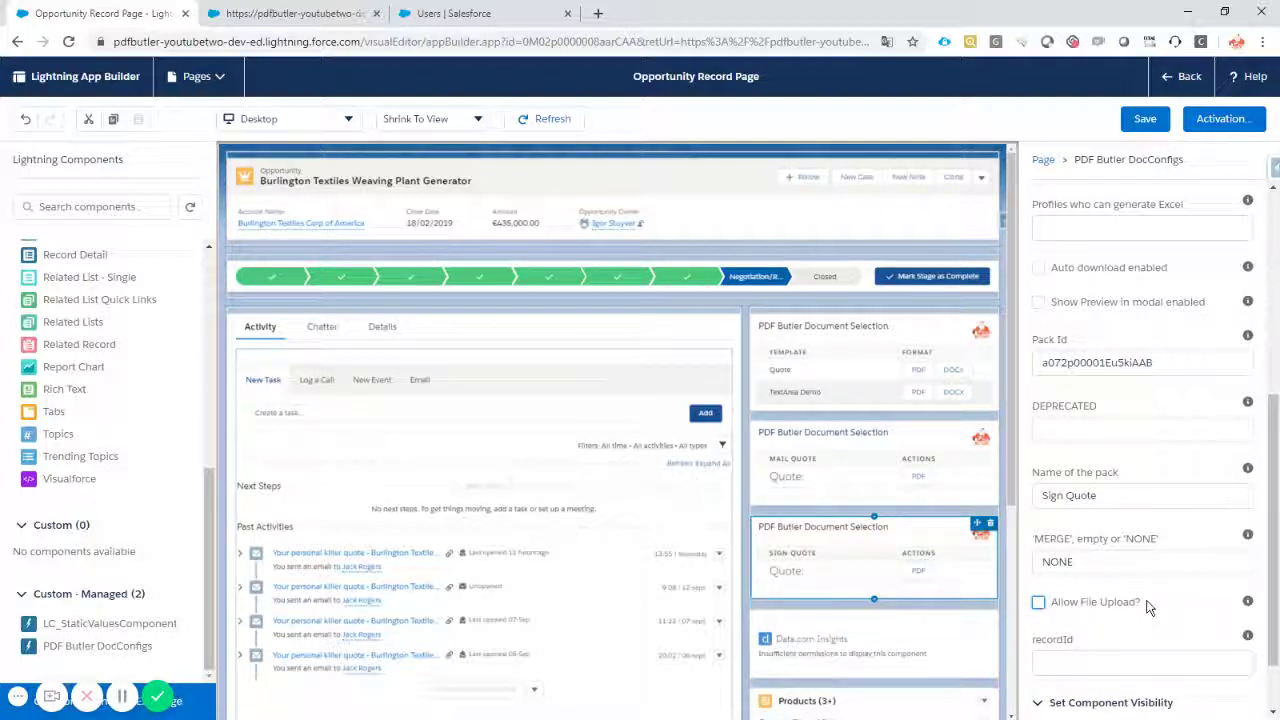
click(1144, 120)
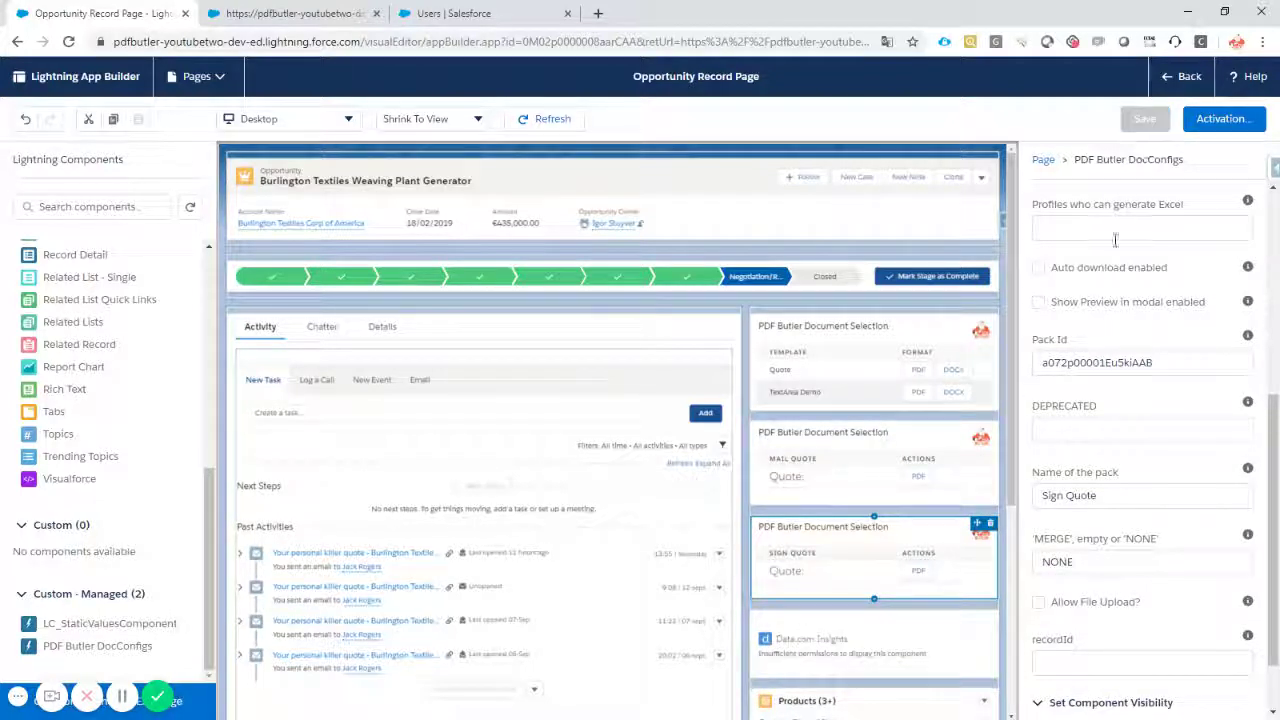
Back on the opportunity, generate the Sign Quote PDF, creating a pending 0/2 sign request.
click(1180, 80)
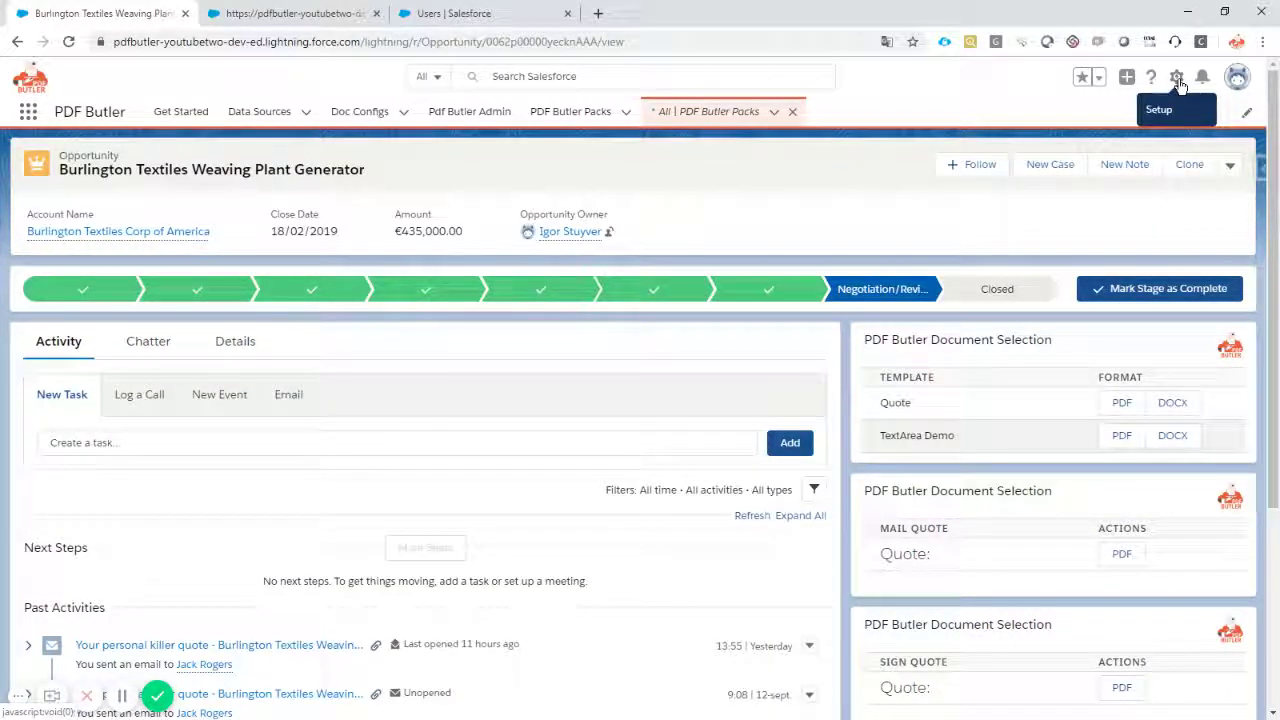
click(234, 344)
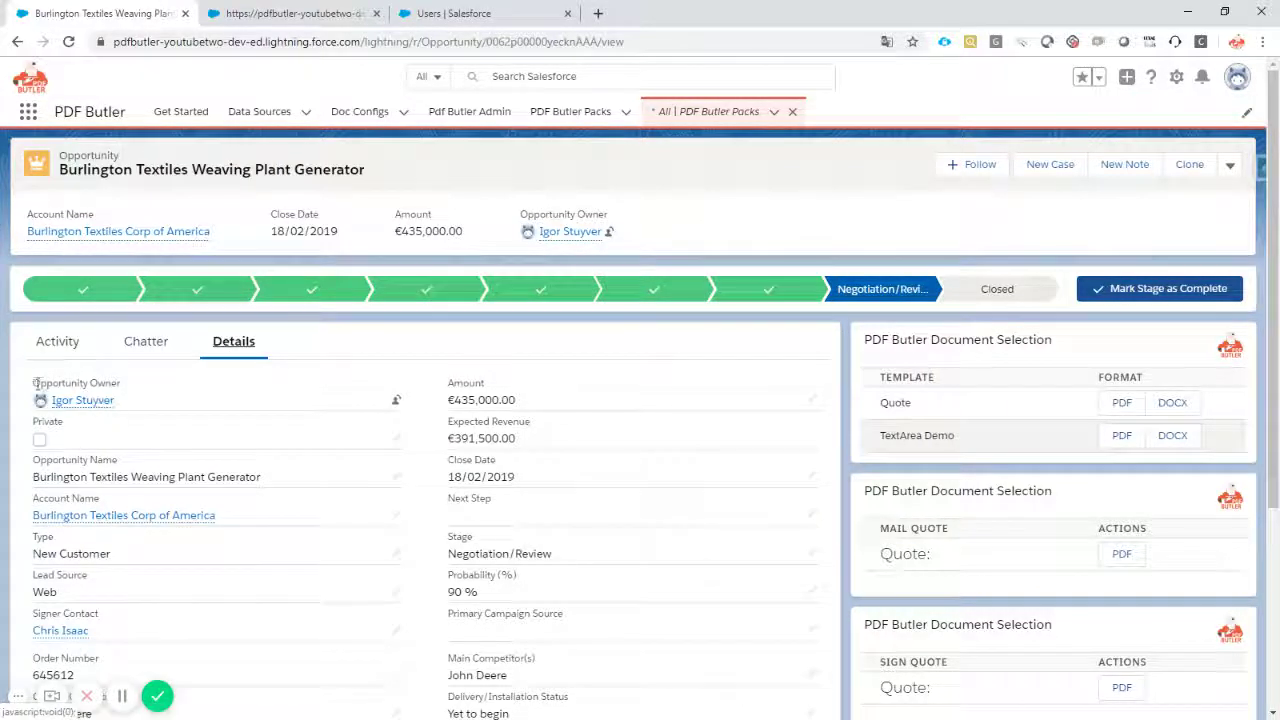
mouse_move(80, 408)
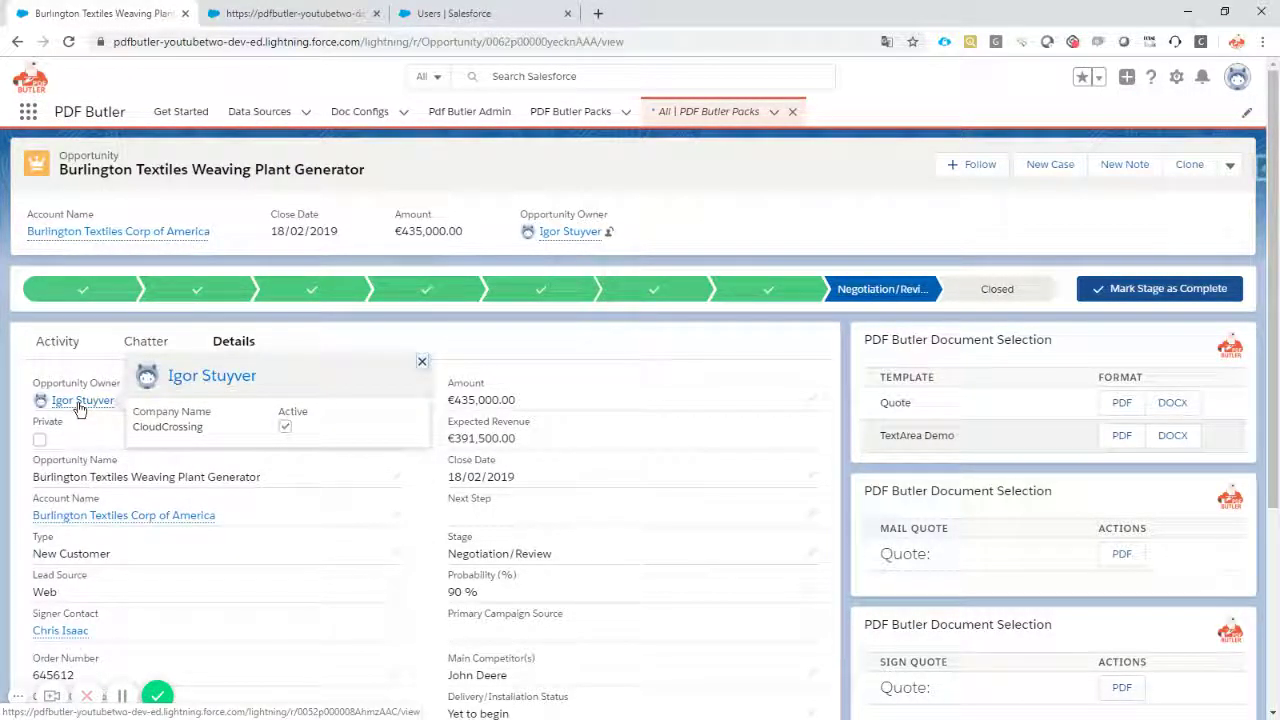
scroll(86, 408, down, 2)
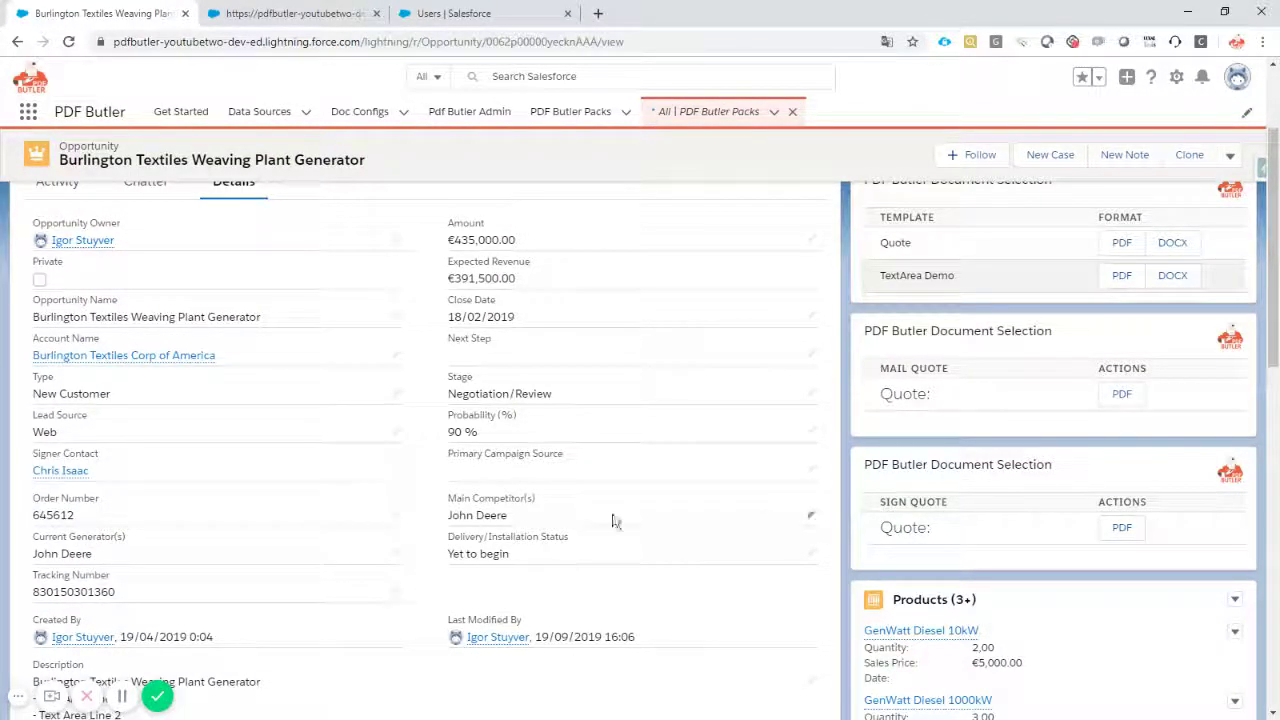
click(1122, 530)
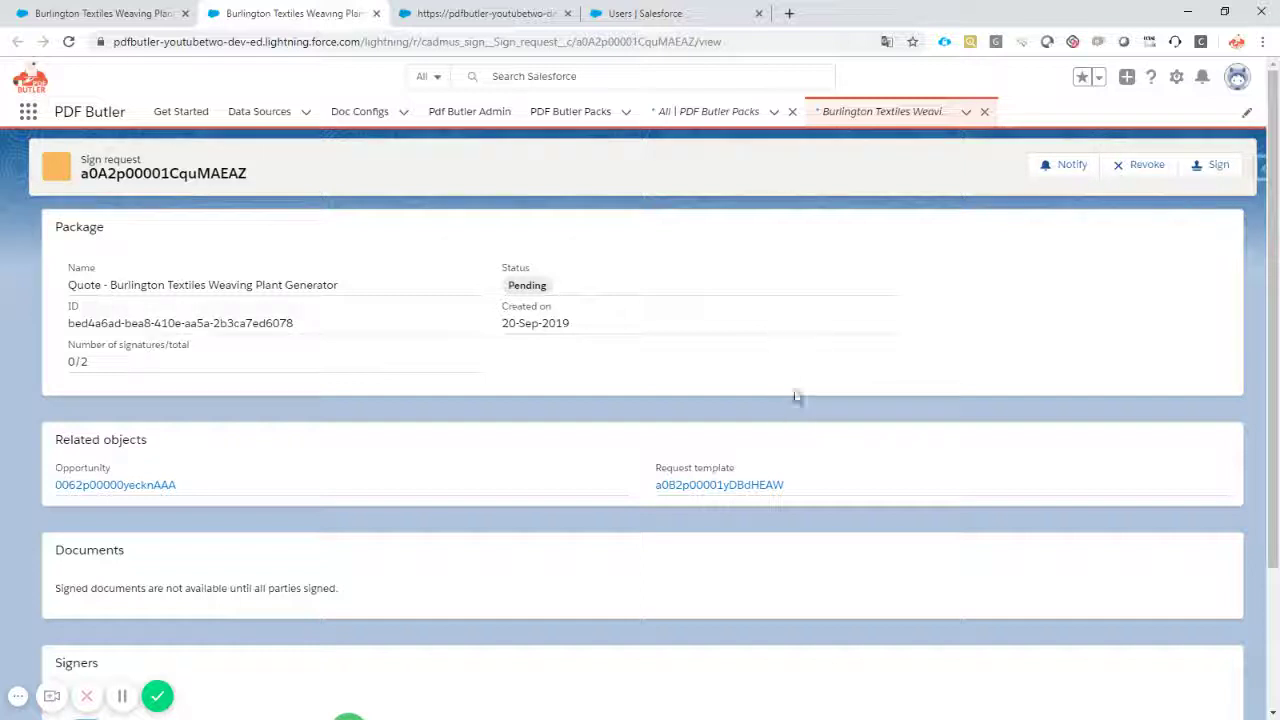
Open the first signer's SIGN Butler signing page for the 435.000,00 € Burlington Textiles quote.
scroll(700, 342, down, 2)
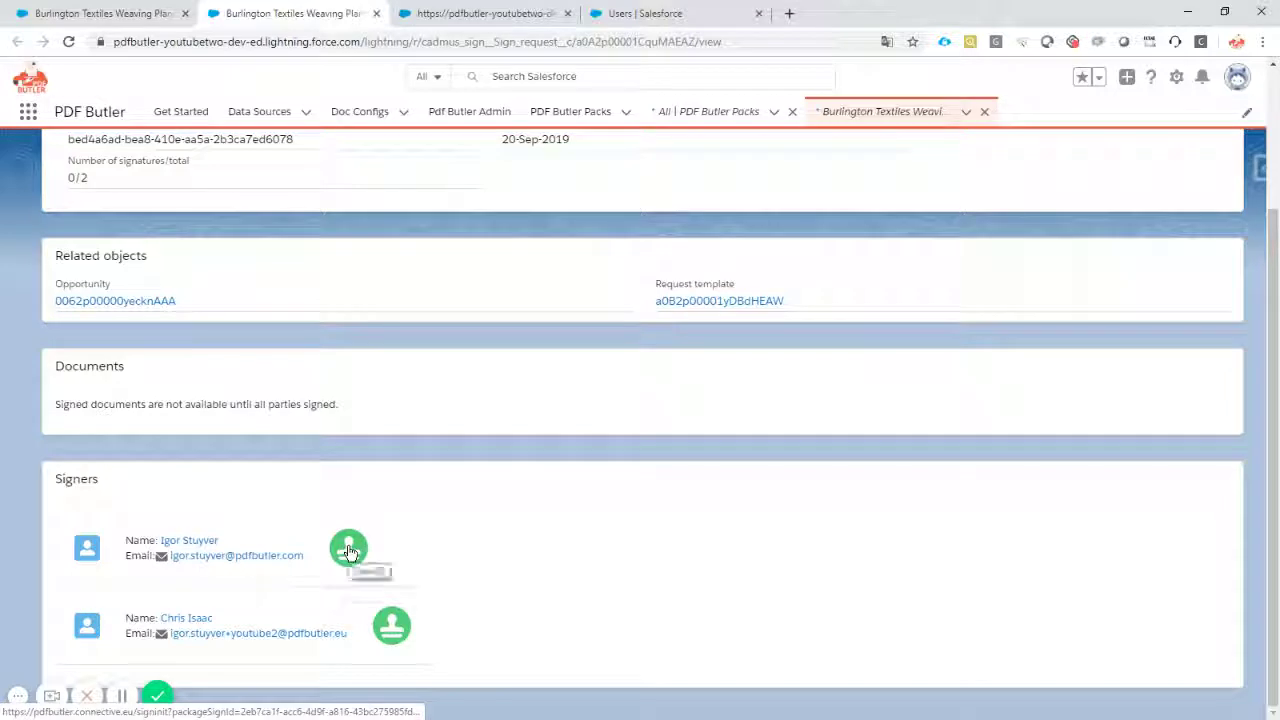
click(349, 549)
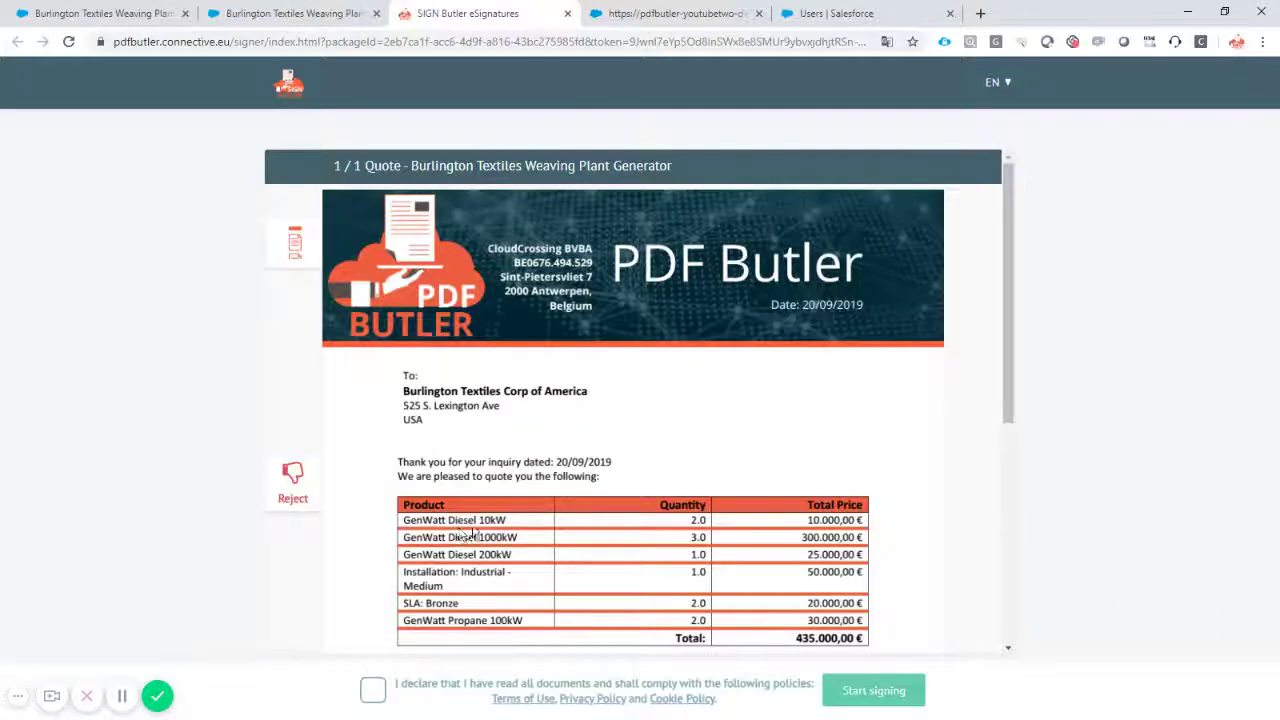
scroll(517, 445, down, 5)
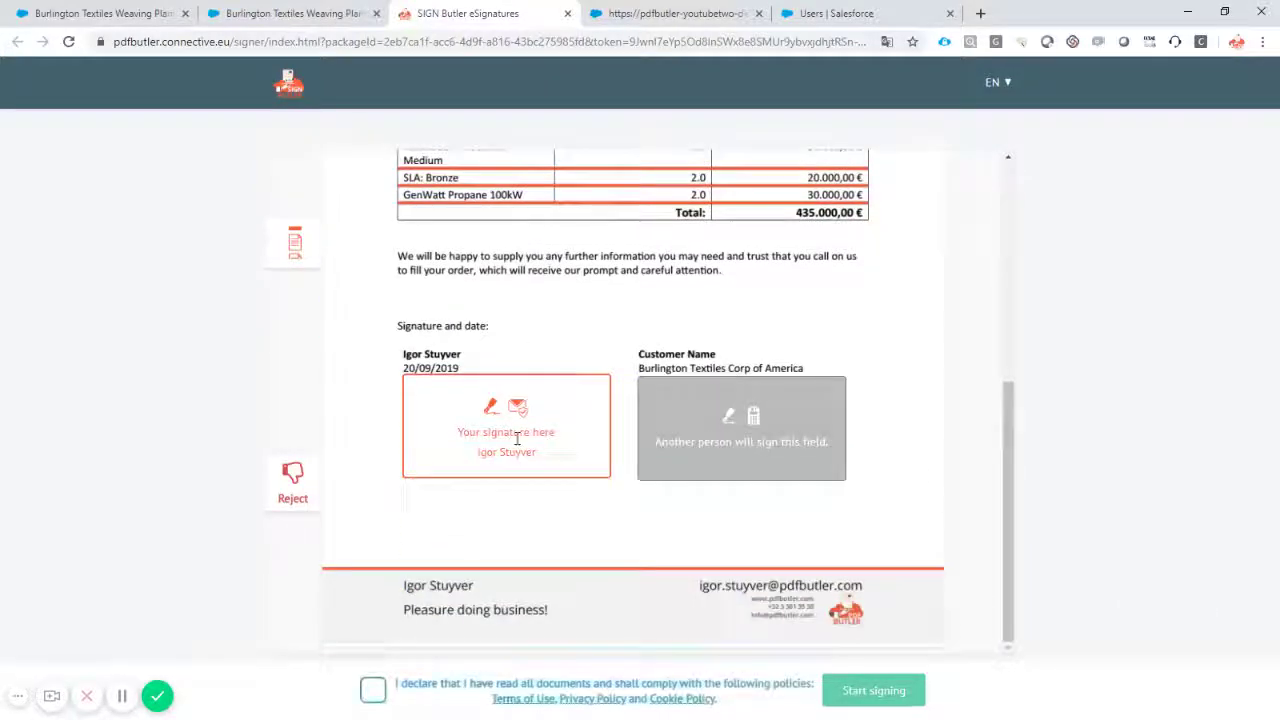